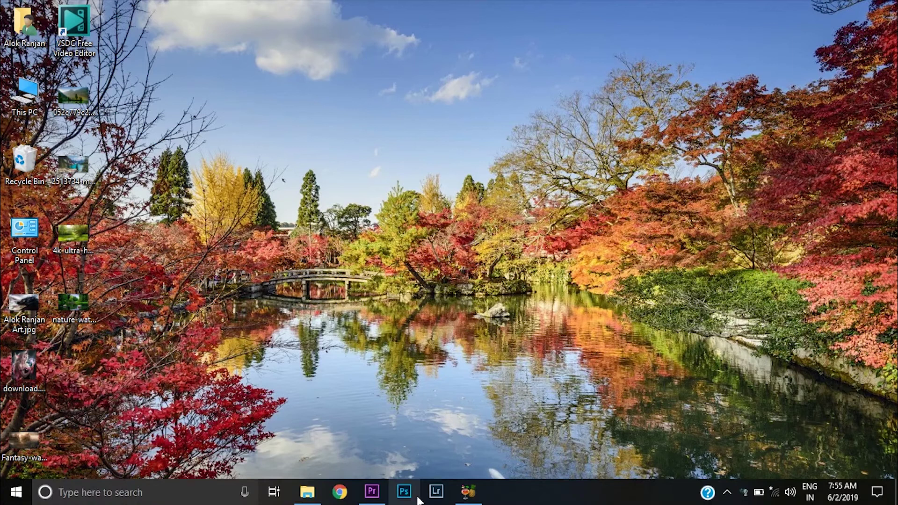
Launch Photoshop from the taskbar so the New Document dialog appears.
click(411, 501)
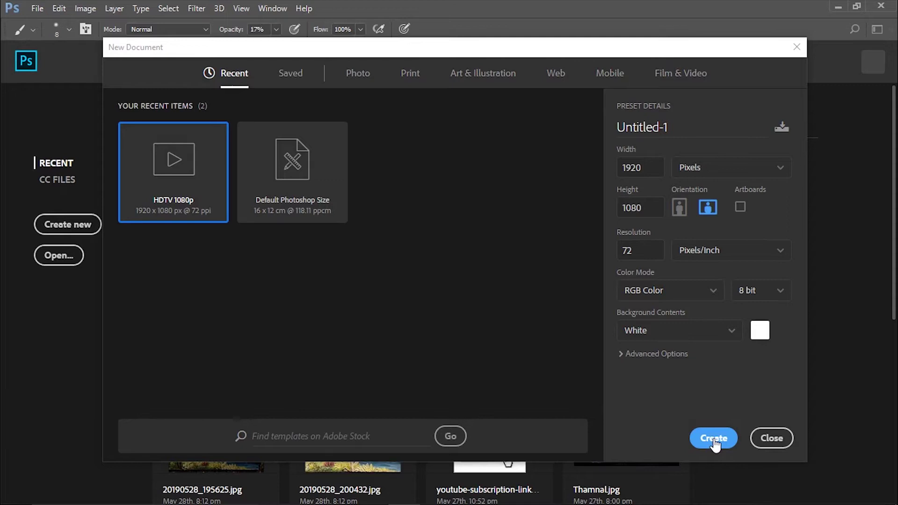
Create the 1920×1080 document and shift the foreground colour to a pale peach.
click(714, 442)
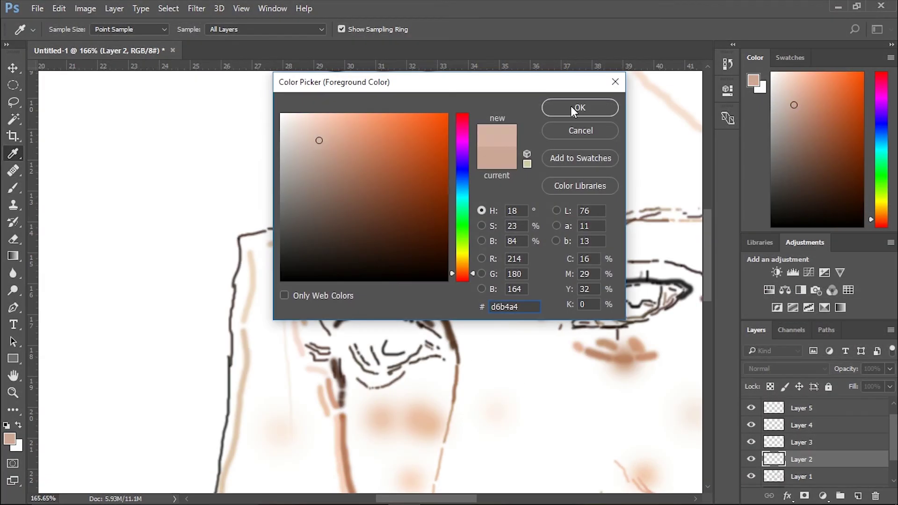
drag(308, 147, 321, 142)
drag(476, 270, 472, 269)
Confirm the peach colour and paint broad skin strokes down the left forehead and below the hairline.
click(615, 82)
key(b)
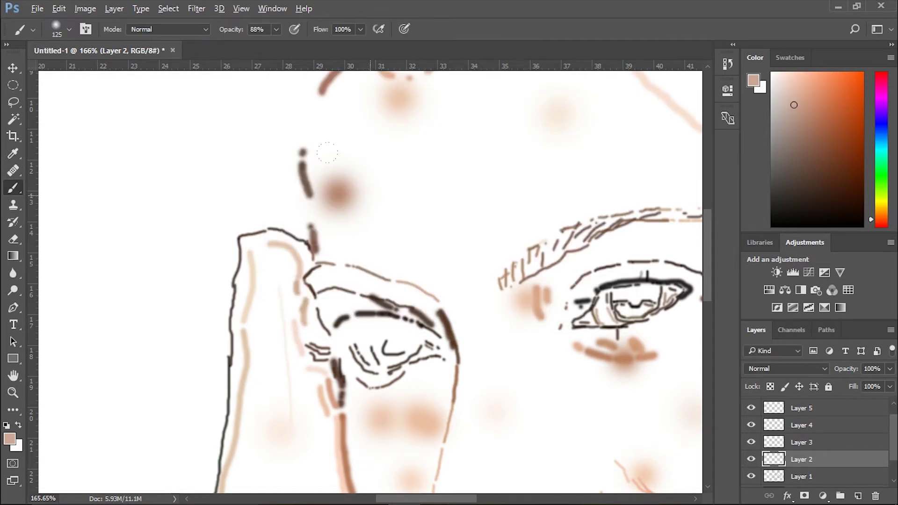
alt+click(356, 187)
mouse_move(327, 97)
mouse_down()
mouse_move(330, 251)
mouse_move(324, 201)
mouse_up()
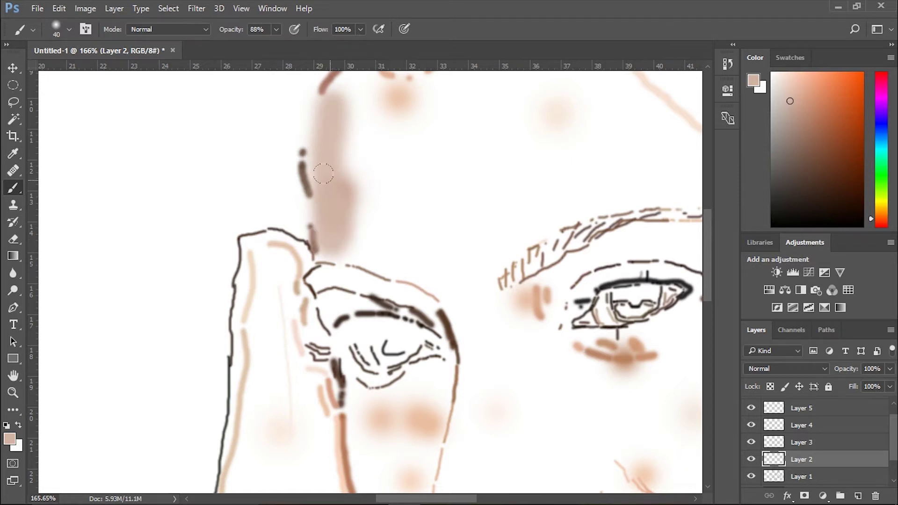
scroll(323, 174, up, 4)
scroll(357, 241, up, 1)
alt+click(328, 175)
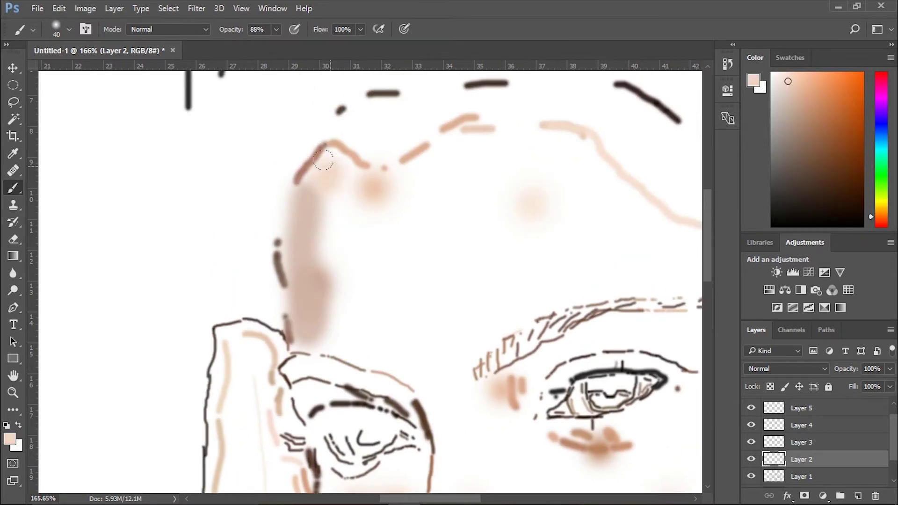
mouse_move(323, 160)
mouse_down()
mouse_move(397, 176)
mouse_move(481, 134)
mouse_move(548, 146)
mouse_up()
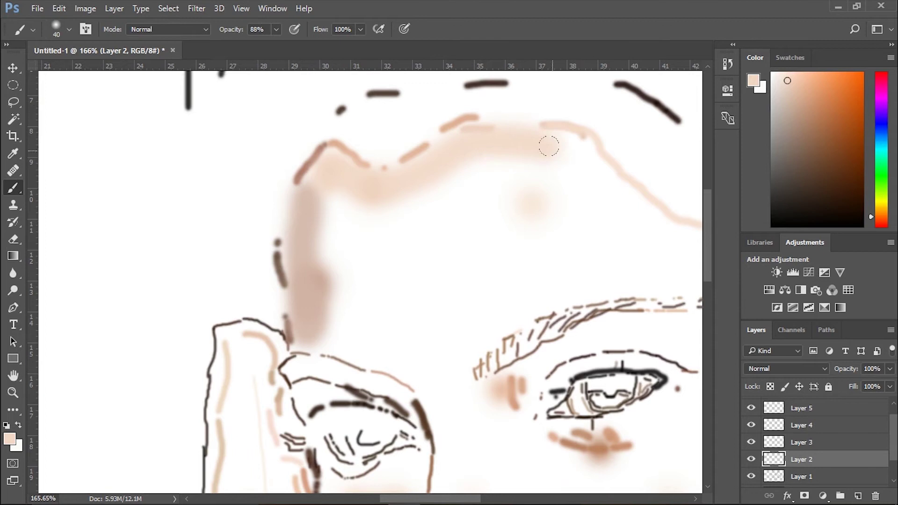
Fill the forehead's pale gaps with sampled peach and cover the brown strip at left.
scroll(468, 159, right, 5)
alt+click(300, 164)
mouse_move(295, 164)
mouse_down()
mouse_move(236, 157)
mouse_move(317, 167)
mouse_move(325, 215)
mouse_move(317, 256)
mouse_move(191, 206)
mouse_move(226, 148)
mouse_up()
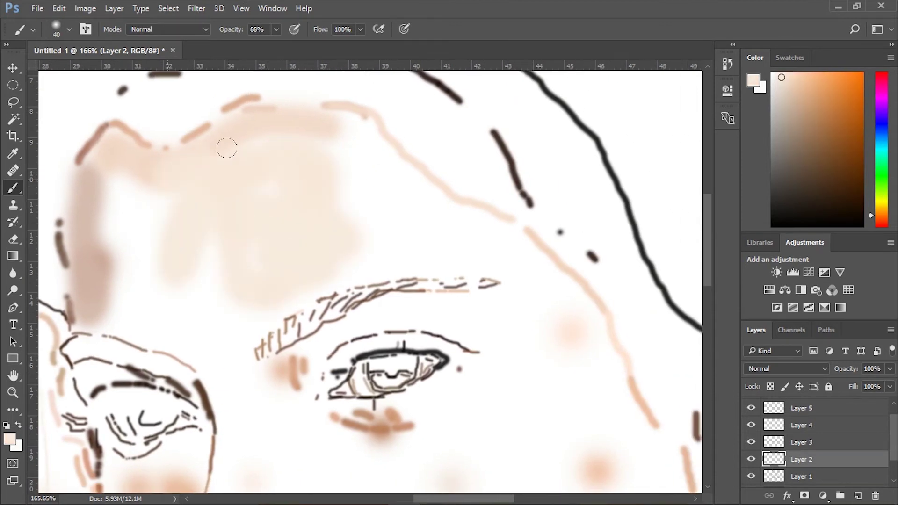
scroll(280, 187, left, 3)
alt+click(272, 201)
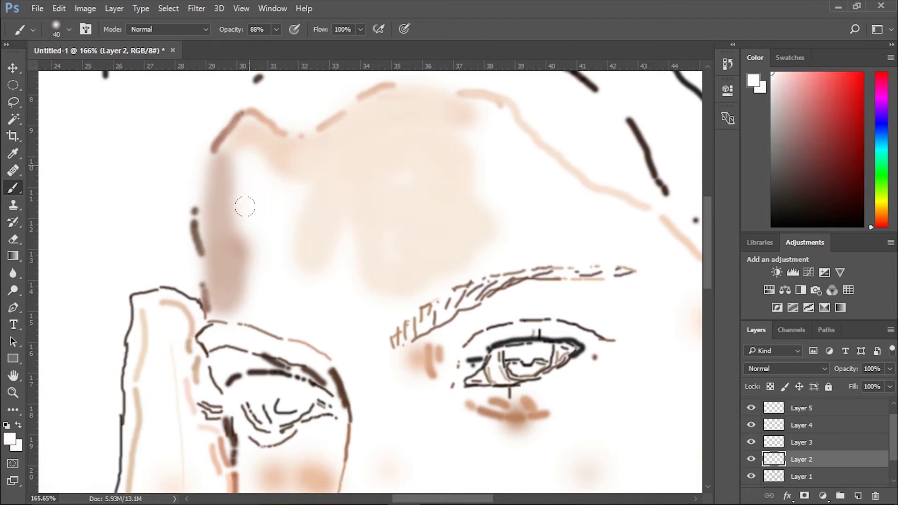
alt+click(318, 179)
mouse_move(294, 183)
mouse_down()
mouse_move(248, 193)
mouse_move(238, 161)
mouse_move(243, 235)
mouse_move(220, 175)
mouse_up()
alt+click(274, 191)
mouse_move(275, 191)
mouse_down()
mouse_move(285, 293)
mouse_move(246, 274)
mouse_up()
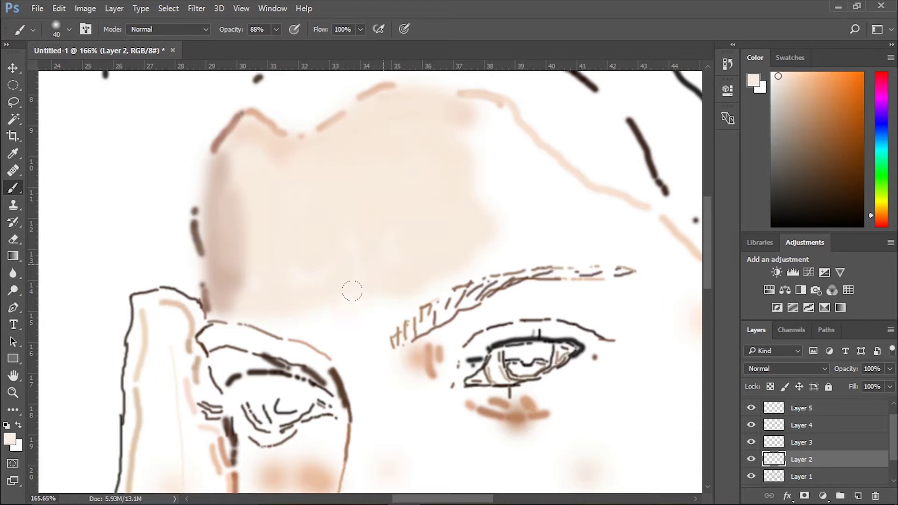
Extend peach across the forehead and over the brow, beside the eye, toward the cheek.
scroll(428, 206, down, 2)
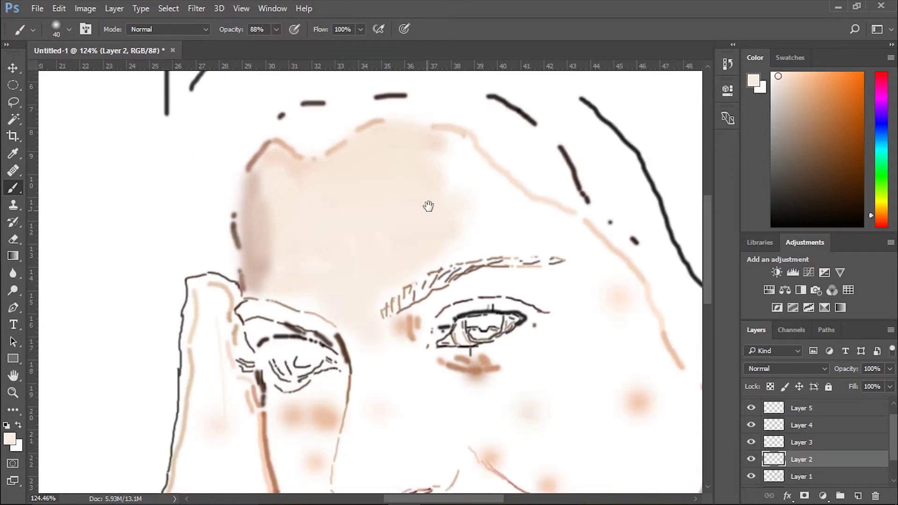
scroll(428, 206, up, 1)
drag(428, 207, 320, 243)
mouse_move(299, 187)
mouse_down()
mouse_move(375, 276)
mouse_move(363, 227)
mouse_move(429, 266)
mouse_move(459, 271)
mouse_move(403, 186)
mouse_up()
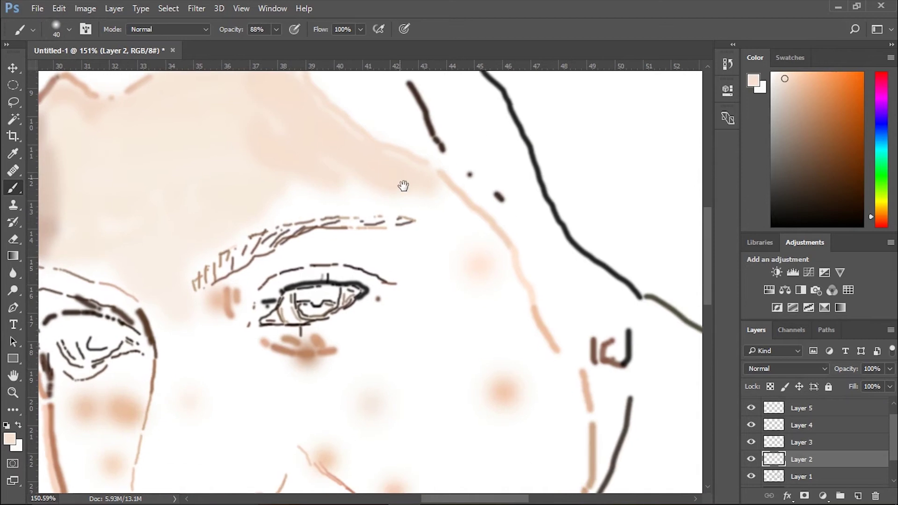
alt+click(441, 219)
mouse_move(456, 241)
mouse_down()
mouse_move(427, 207)
mouse_move(435, 206)
mouse_move(282, 196)
mouse_move(273, 139)
mouse_up()
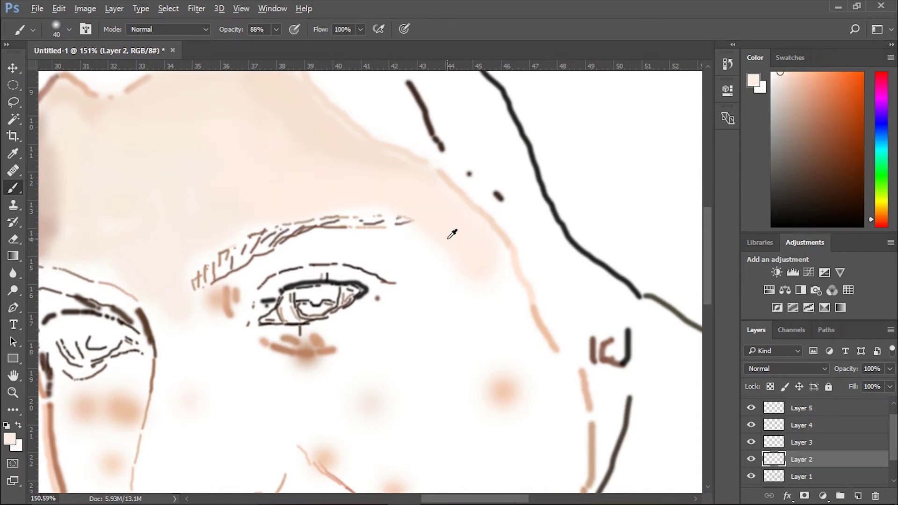
drag(384, 241, 506, 305)
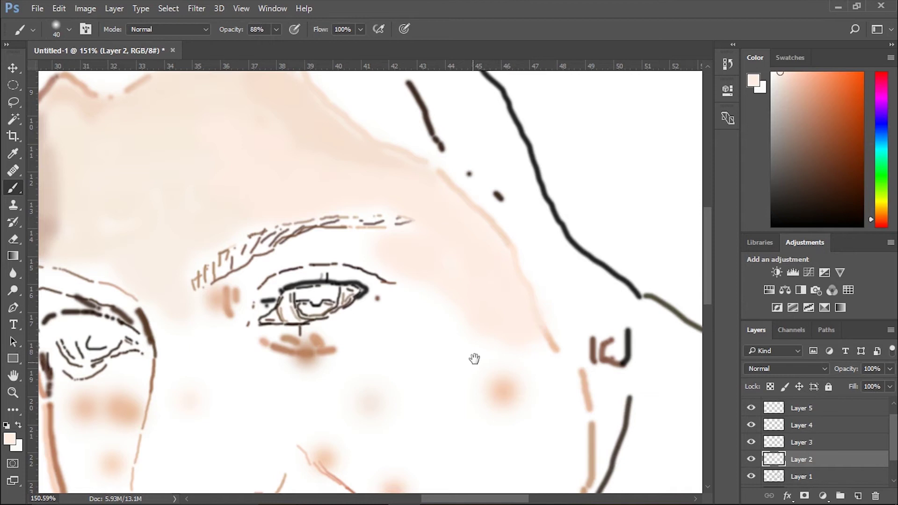
Tint the nose and nose bridge with a faint light peach.
drag(474, 358, 601, 305)
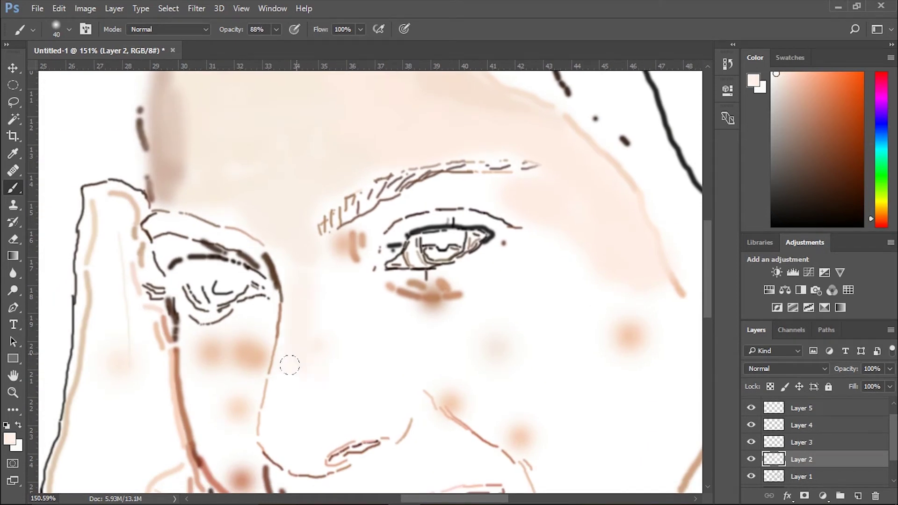
drag(306, 377, 338, 311)
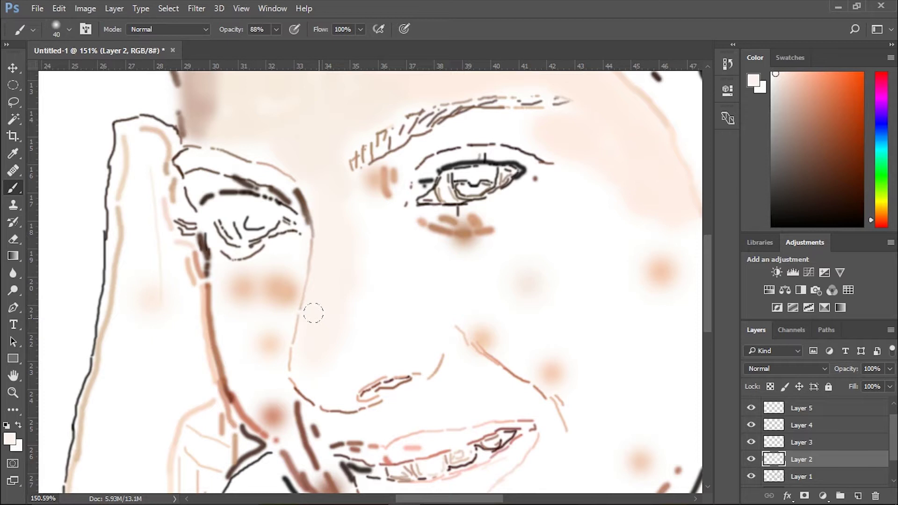
scroll(319, 319, up, 1)
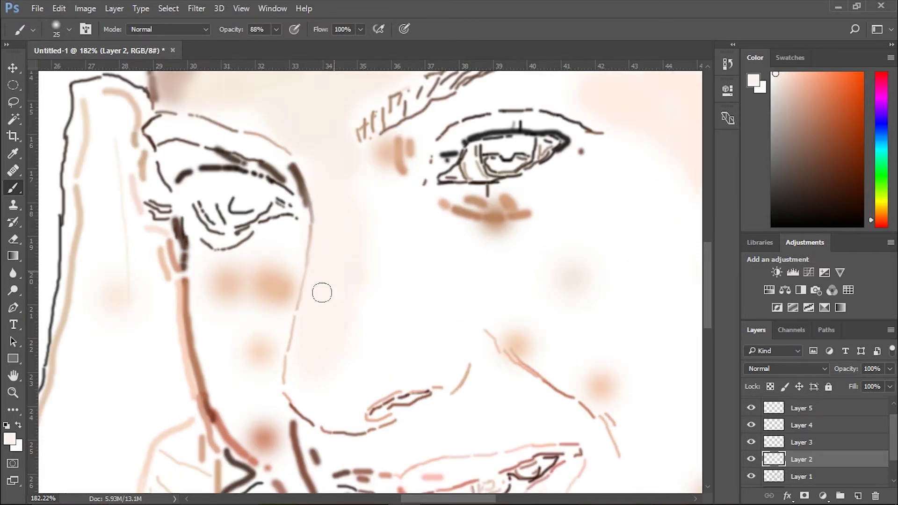
drag(333, 361, 329, 389)
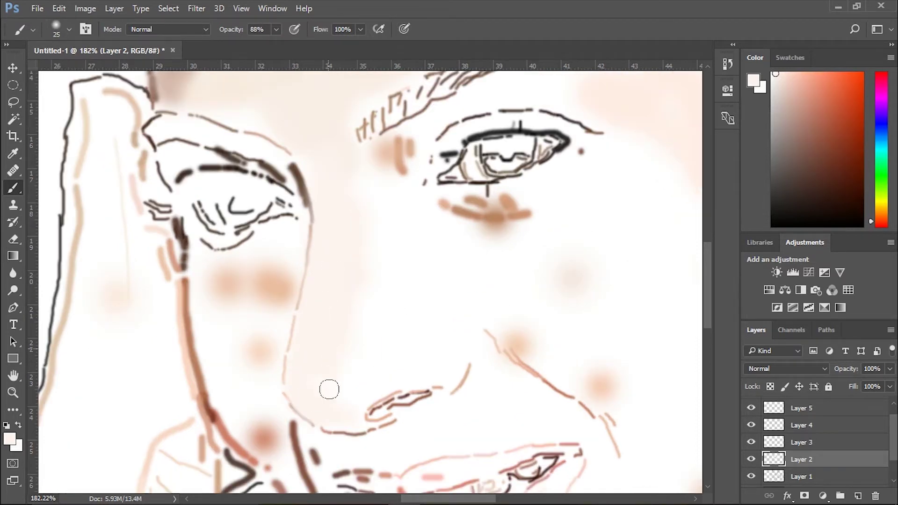
scroll(344, 368, down, 1)
scroll(305, 269, up, 1)
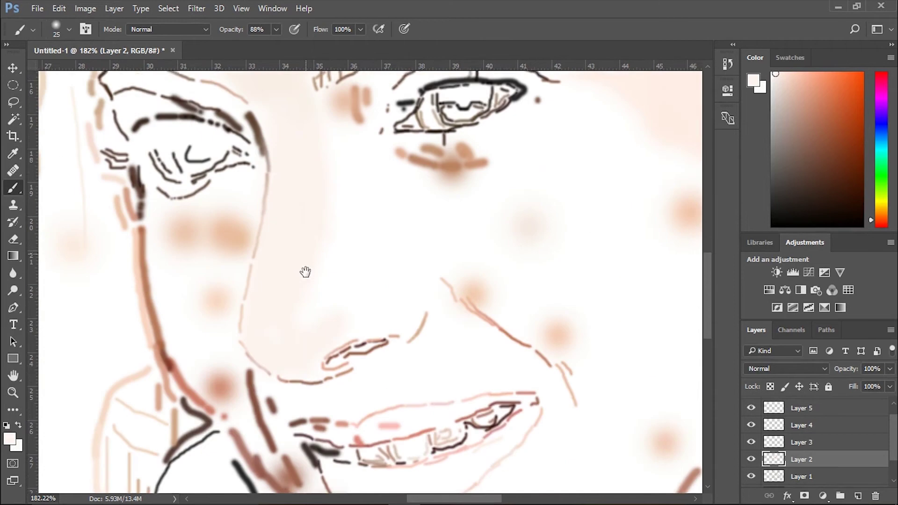
drag(398, 251, 363, 354)
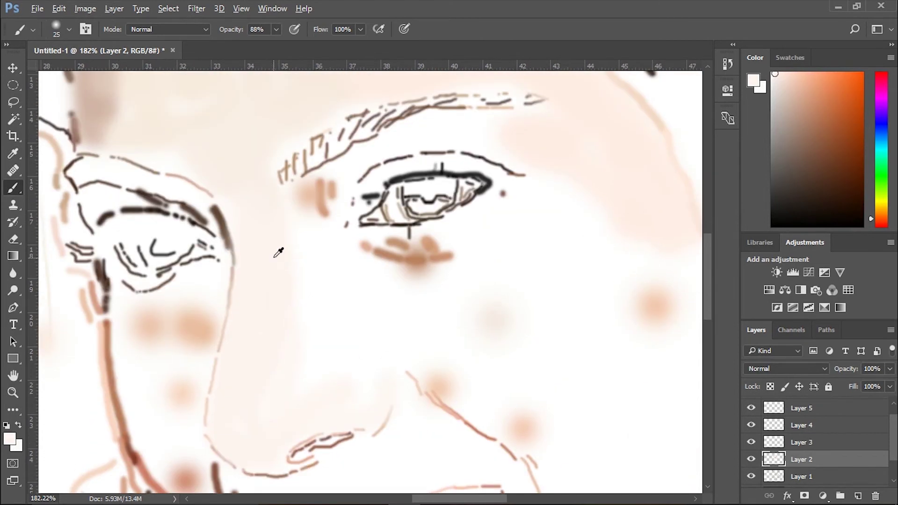
mouse_move(302, 397)
mouse_down()
mouse_move(345, 405)
mouse_move(323, 268)
mouse_up()
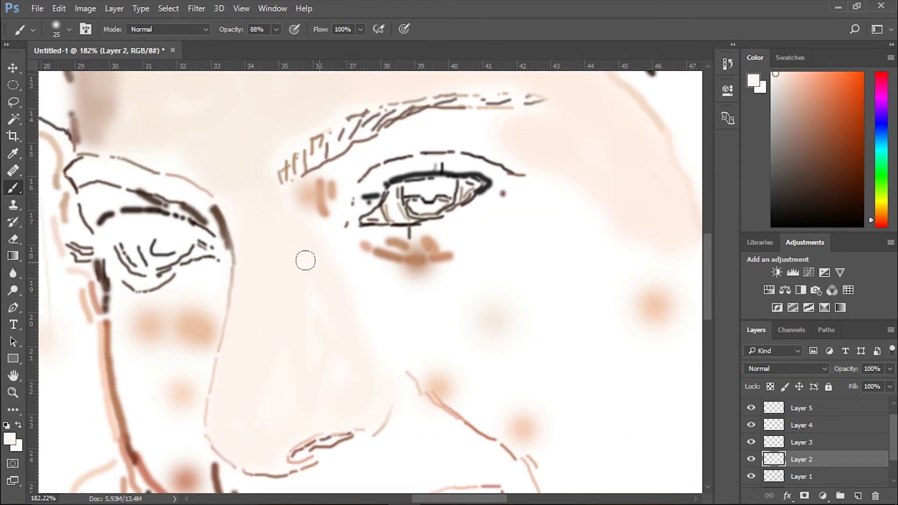
Paint light peach along the lower nose, cheek line and the cheek below the eye.
alt+click(326, 180)
alt+click(399, 347)
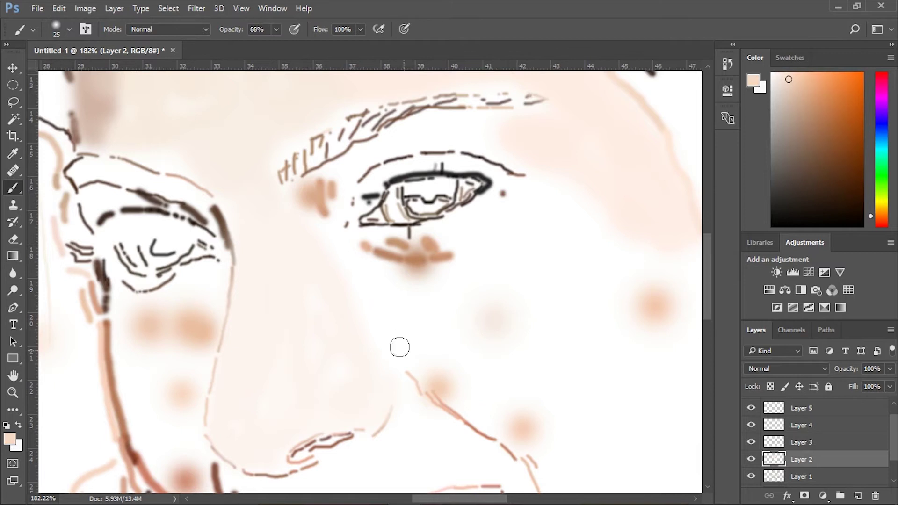
mouse_move(399, 346)
mouse_down()
mouse_move(518, 437)
mouse_move(465, 364)
mouse_move(507, 428)
mouse_up()
alt+click(465, 363)
alt+click(442, 255)
mouse_move(403, 233)
mouse_down()
mouse_move(479, 267)
mouse_move(325, 203)
mouse_move(432, 320)
mouse_up()
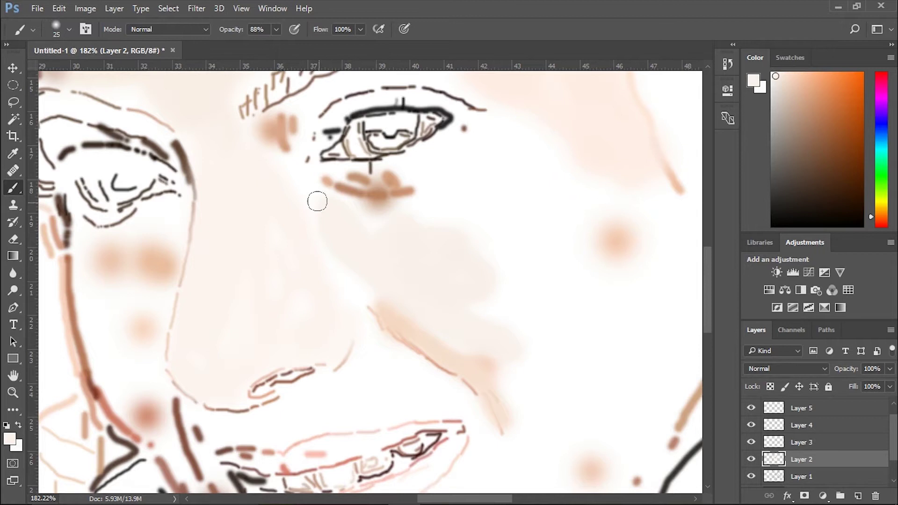
Add a darker peach patch on the right cheek and blend its edges with light peach.
drag(444, 221, 342, 250)
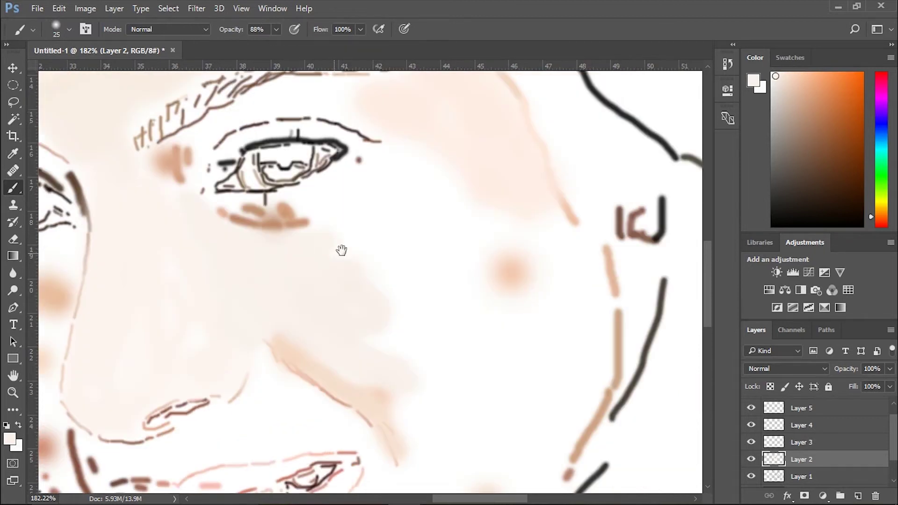
alt+click(519, 276)
mouse_move(519, 276)
mouse_down()
mouse_move(515, 268)
mouse_move(491, 321)
mouse_move(529, 296)
mouse_up()
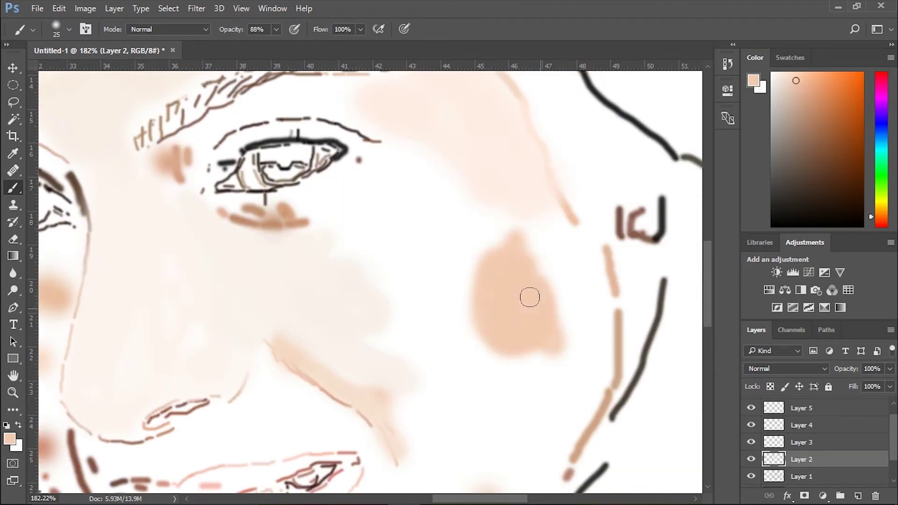
alt+click(466, 271)
alt+click(502, 162)
drag(491, 233, 442, 337)
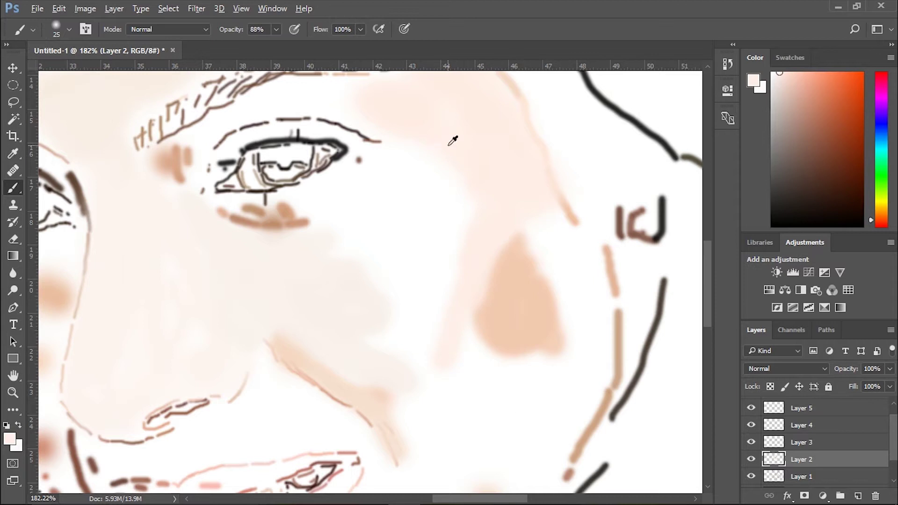
mouse_move(426, 159)
mouse_down()
mouse_move(377, 212)
mouse_move(359, 195)
mouse_move(405, 202)
mouse_move(412, 253)
mouse_up()
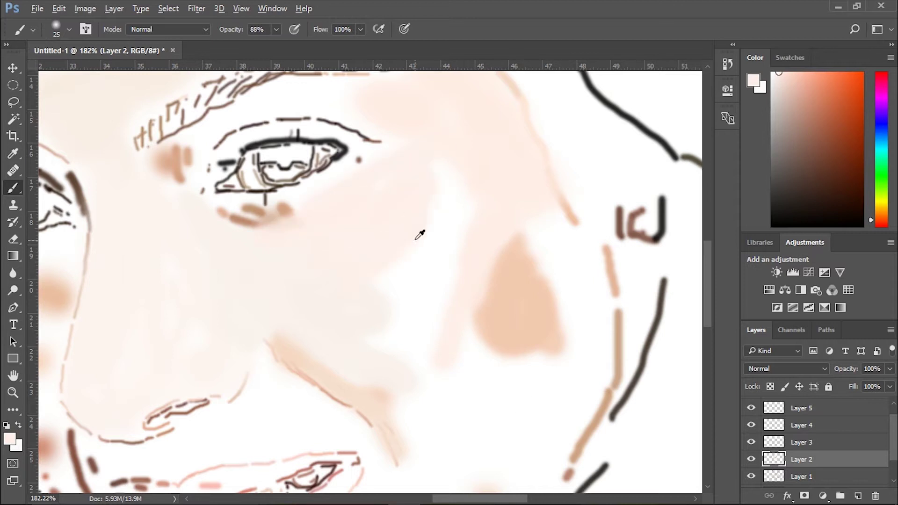
drag(431, 361, 497, 240)
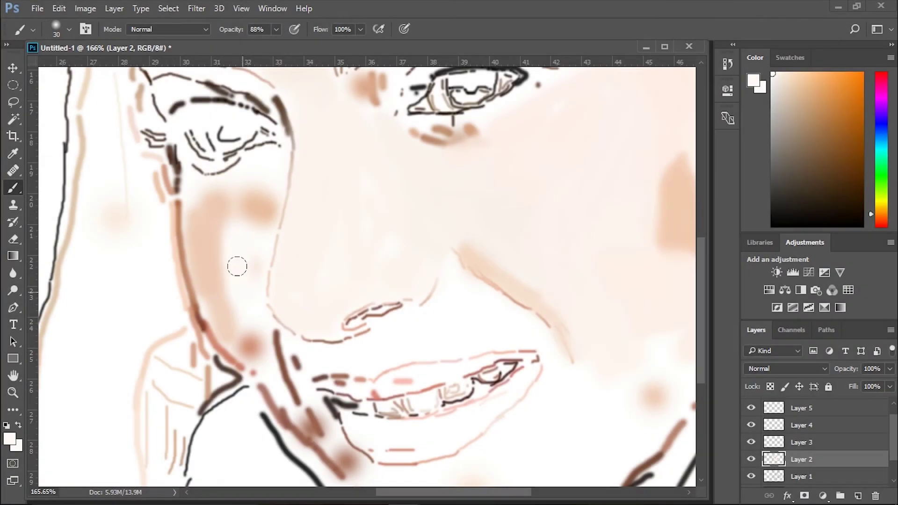
Rework the cheek and under-eye shading with lighter and darker sampled peach strokes.
alt+click(237, 284)
drag(237, 265, 201, 197)
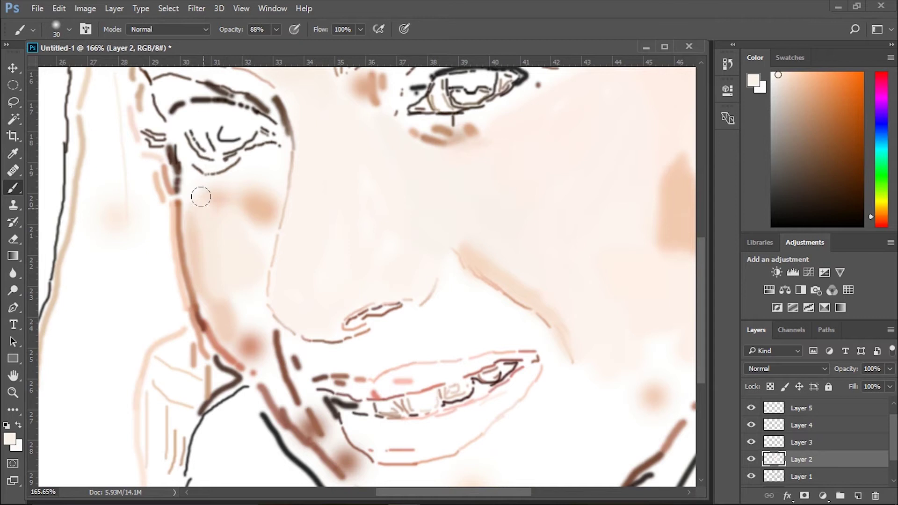
alt+click(267, 201)
drag(265, 220, 262, 244)
alt+click(257, 174)
drag(252, 170, 276, 307)
Soften the dark jaw line and shade the jaw with medium brown strokes.
scroll(248, 243, down, 3)
alt+click(239, 214)
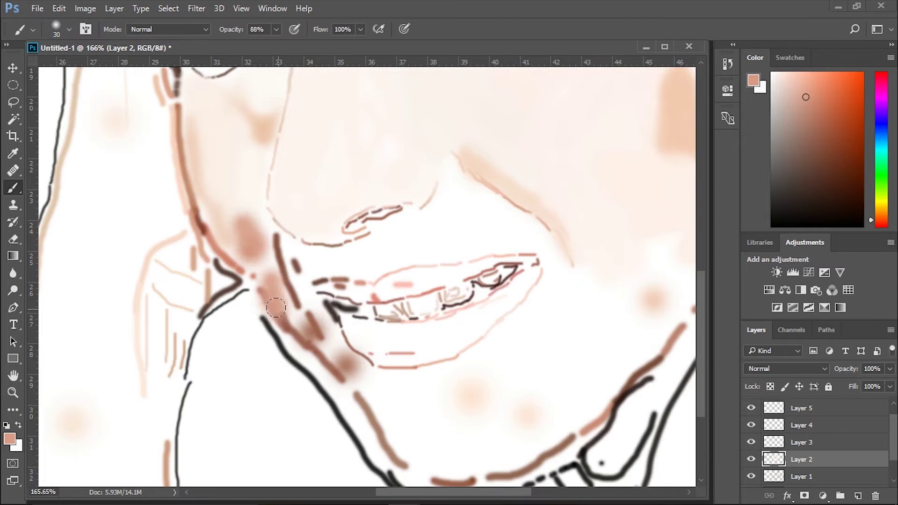
scroll(267, 262, down, 3)
alt+click(240, 171)
scroll(243, 179, down, 4)
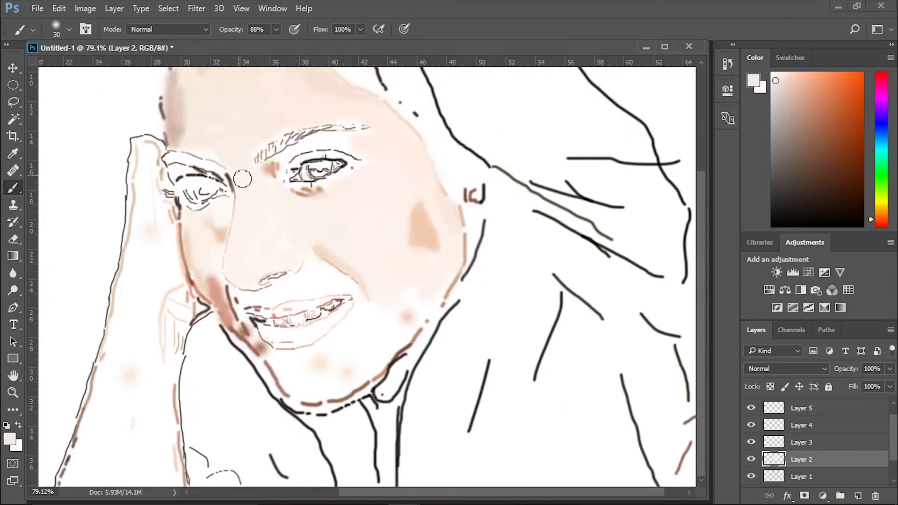
scroll(243, 179, up, 5)
alt+click(236, 337)
drag(224, 323, 260, 349)
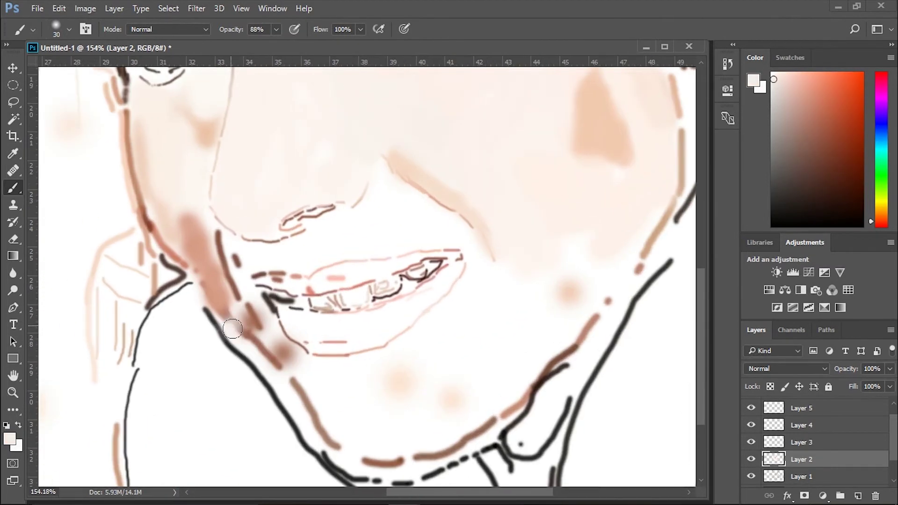
alt+click(261, 350)
drag(224, 321, 300, 365)
Cover the dark lines left of the mouth and brush darker peach over the right cheek.
scroll(425, 245, up, 1)
scroll(339, 166, right, 1)
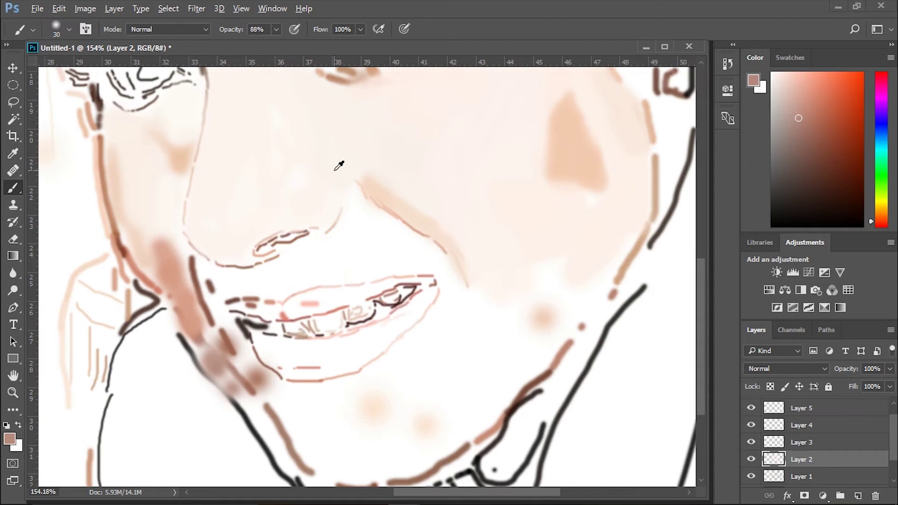
alt+click(335, 170)
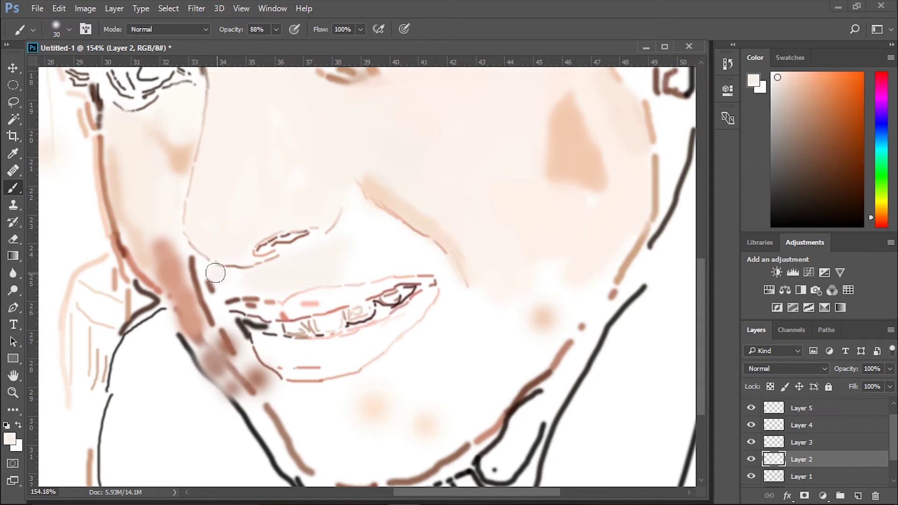
drag(215, 273, 343, 257)
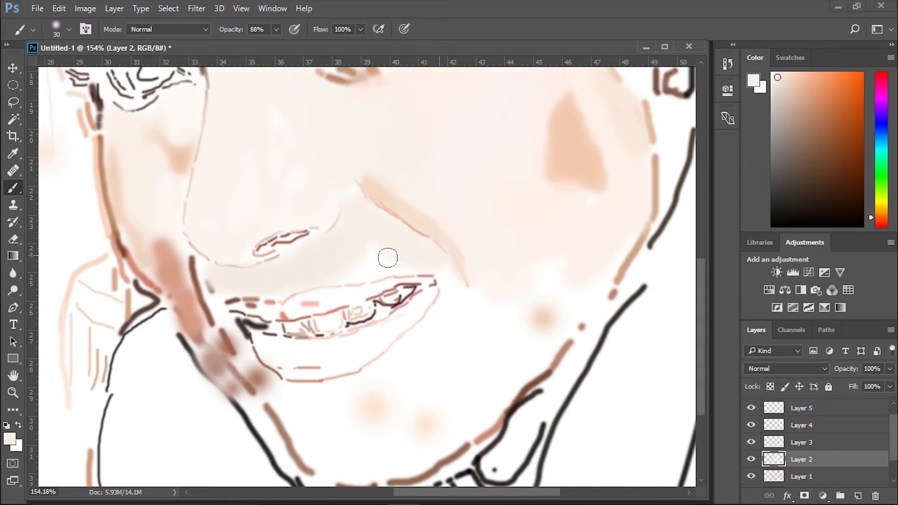
scroll(481, 199, down, 2)
alt+click(546, 161)
mouse_move(545, 160)
mouse_down()
mouse_move(504, 203)
mouse_move(435, 199)
mouse_move(526, 246)
mouse_move(461, 303)
mouse_up()
Brush light peach over the chin and sample a near-white skin tone.
alt+click(412, 339)
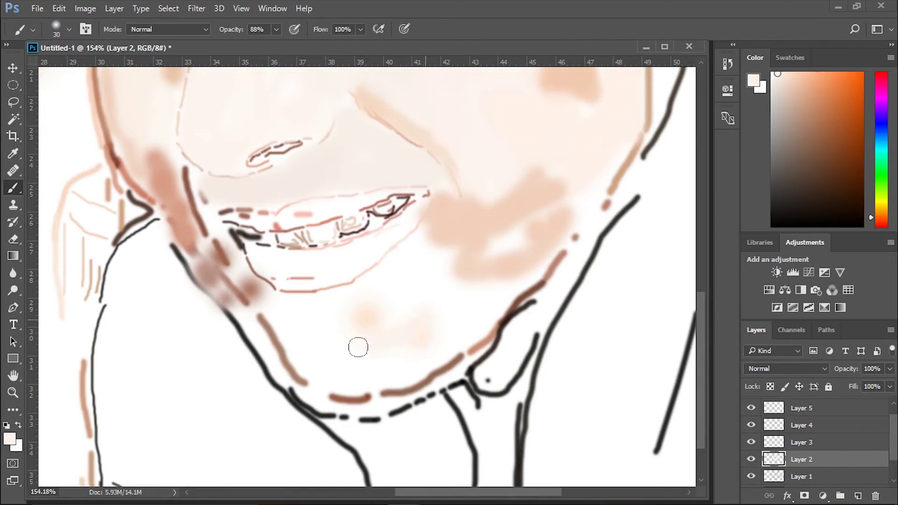
mouse_move(358, 348)
mouse_down()
mouse_move(303, 343)
mouse_move(290, 352)
mouse_move(393, 335)
mouse_move(335, 309)
mouse_move(425, 228)
mouse_move(391, 317)
mouse_move(517, 297)
mouse_move(357, 375)
mouse_move(318, 330)
mouse_up()
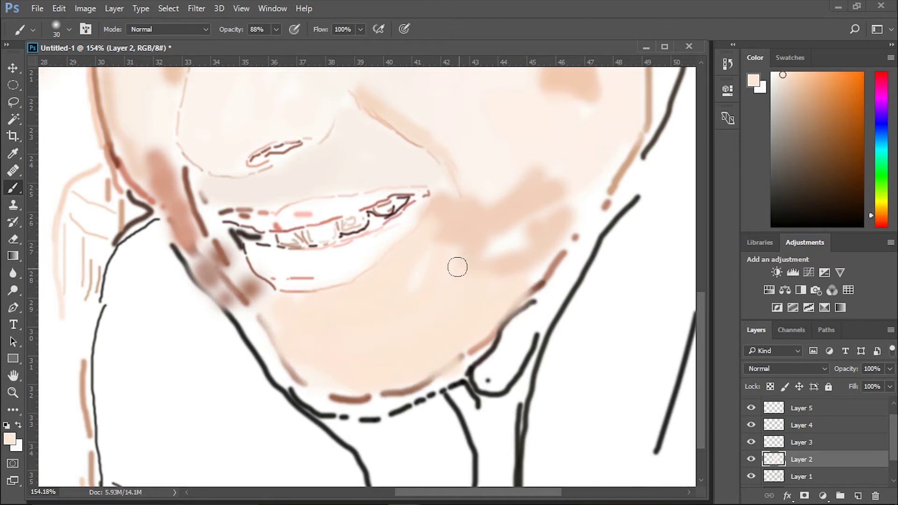
drag(457, 267, 407, 391)
alt+click(517, 348)
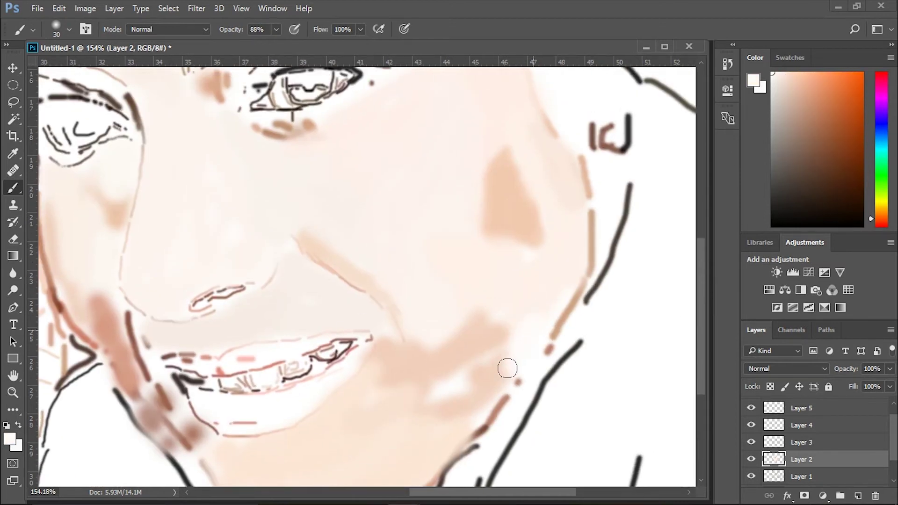
scroll(507, 369, down, 3)
Brighten the brow bone under the right eyebrow and pick near-white as the paint colour.
scroll(569, 245, down, 1)
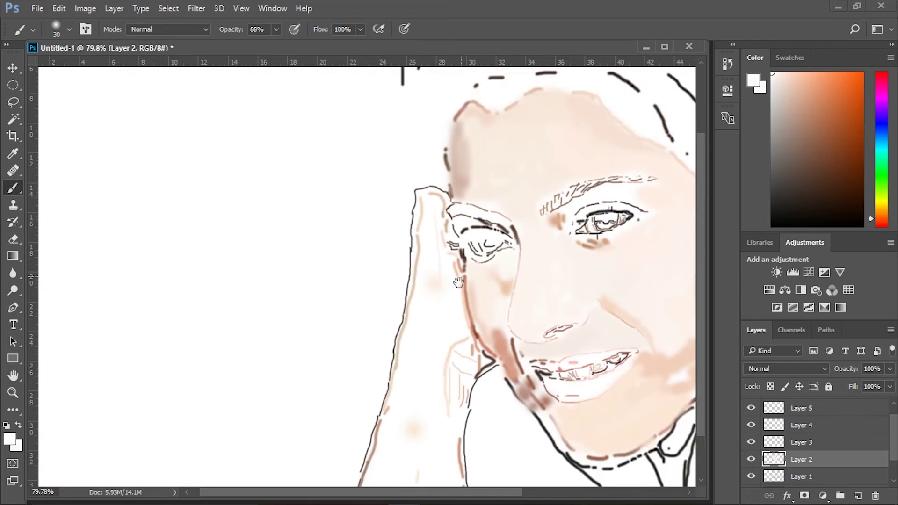
drag(459, 282, 386, 223)
scroll(381, 345, down, 1)
scroll(370, 278, down, 1)
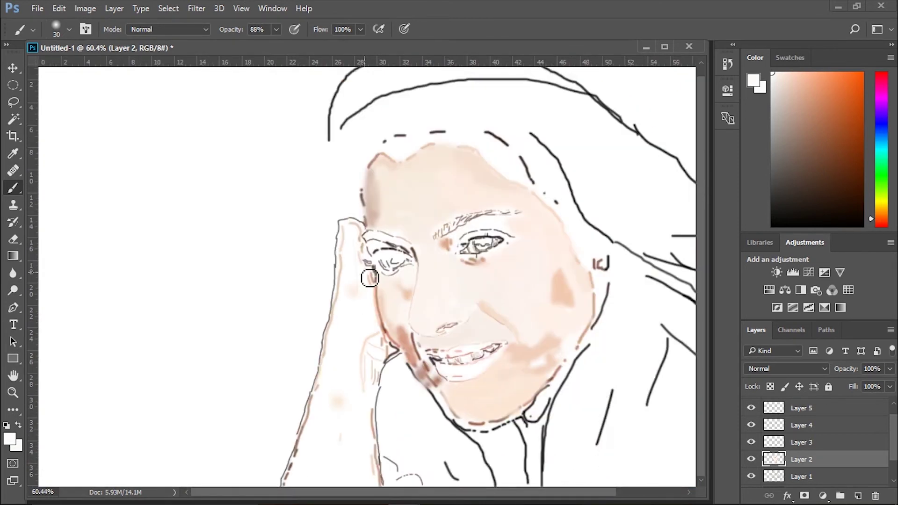
scroll(369, 278, down, 1)
scroll(392, 299, up, 2)
scroll(476, 221, up, 1)
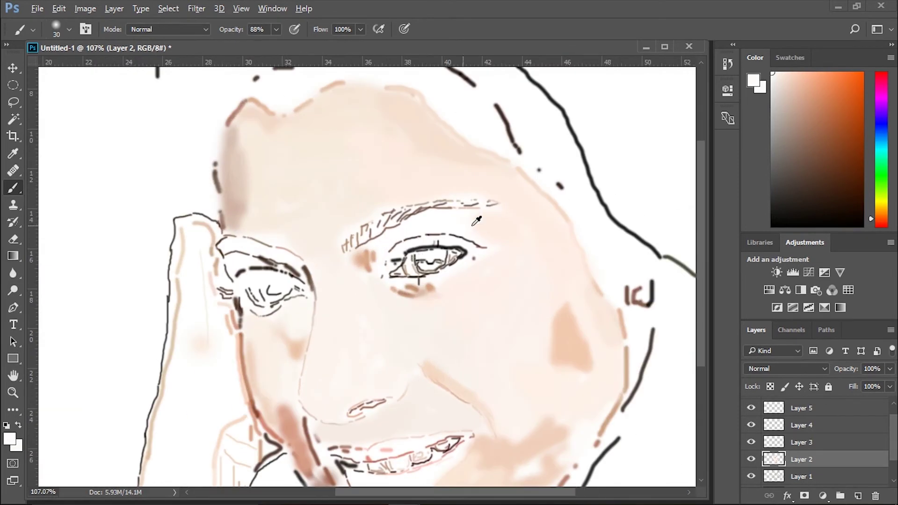
drag(480, 225, 386, 242)
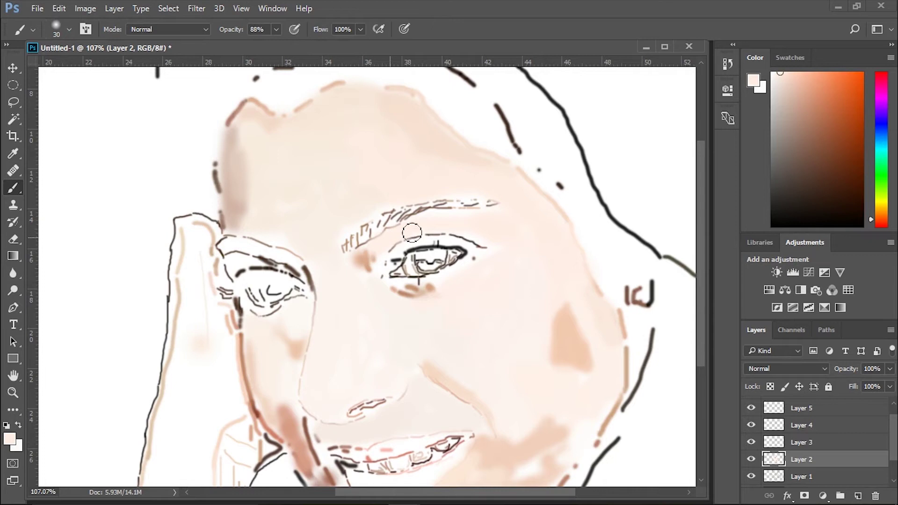
scroll(442, 234, up, 1)
alt+click(414, 284)
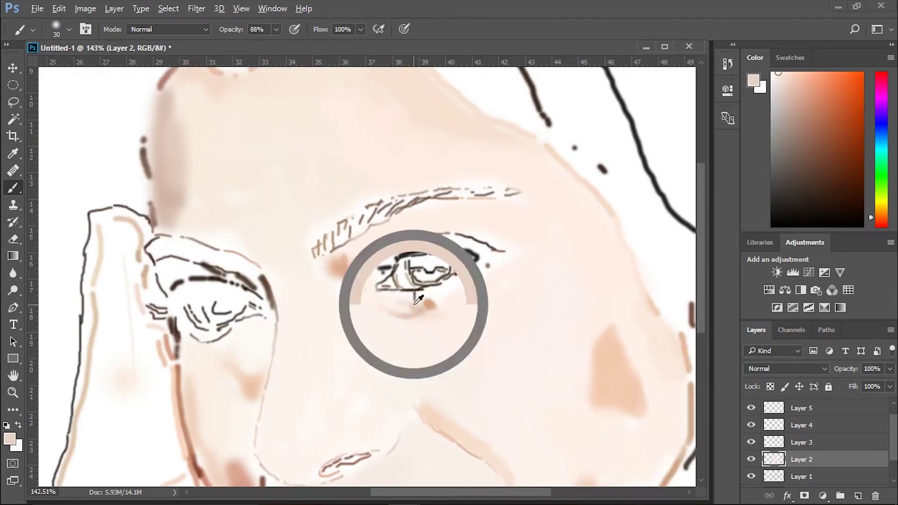
alt+click(416, 301)
alt+click(465, 270)
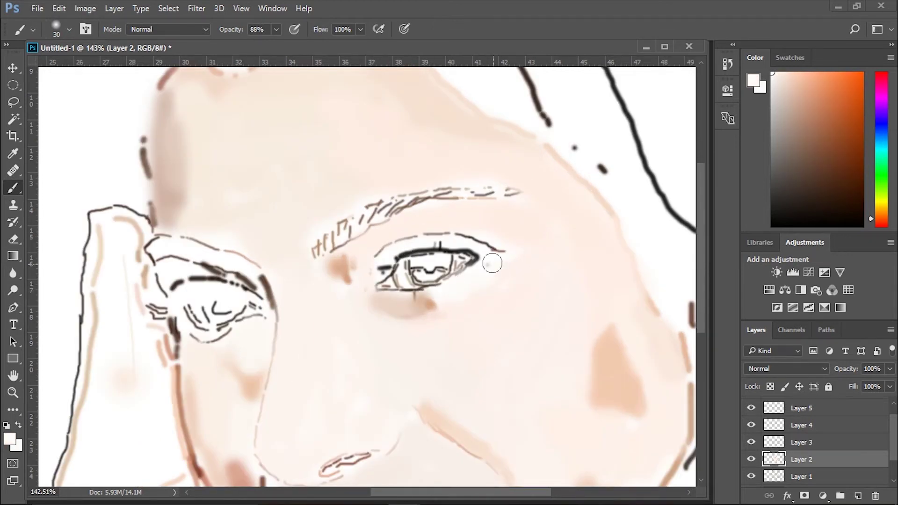
Try a black stroke beside the face near the hairline, then undo it.
scroll(351, 207, down, 3)
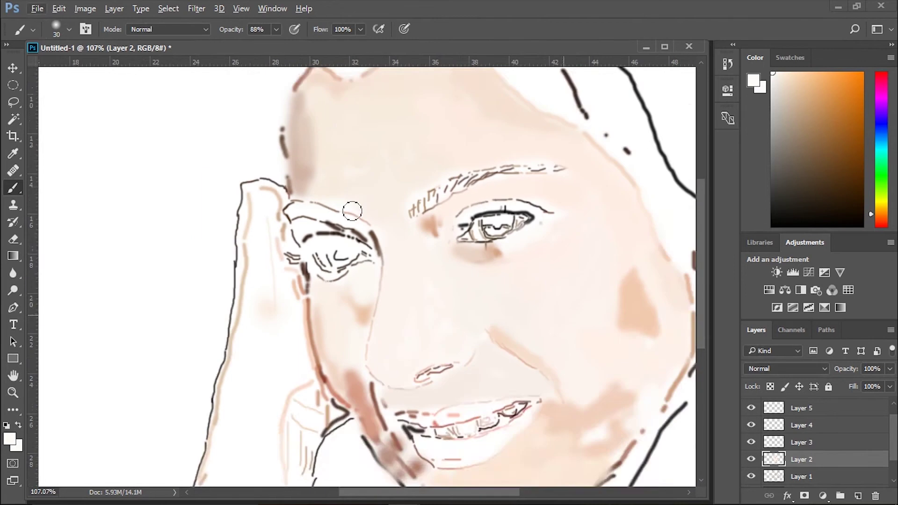
drag(351, 206, 340, 277)
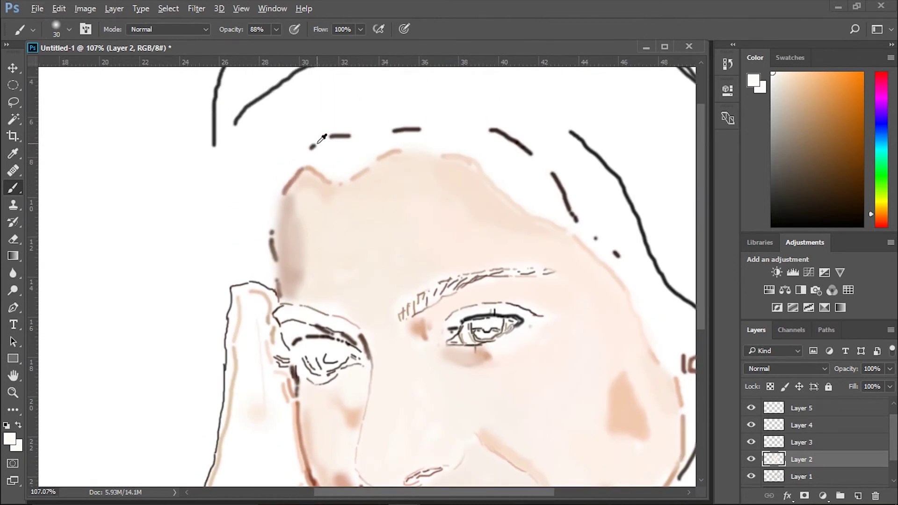
scroll(319, 140, down, 4)
alt+click(256, 145)
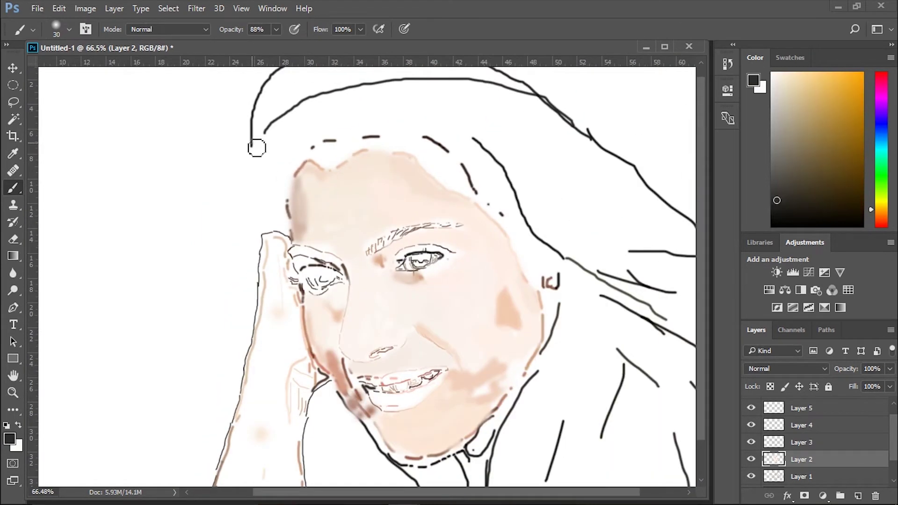
drag(253, 148, 286, 234)
scroll(284, 209, down, 2)
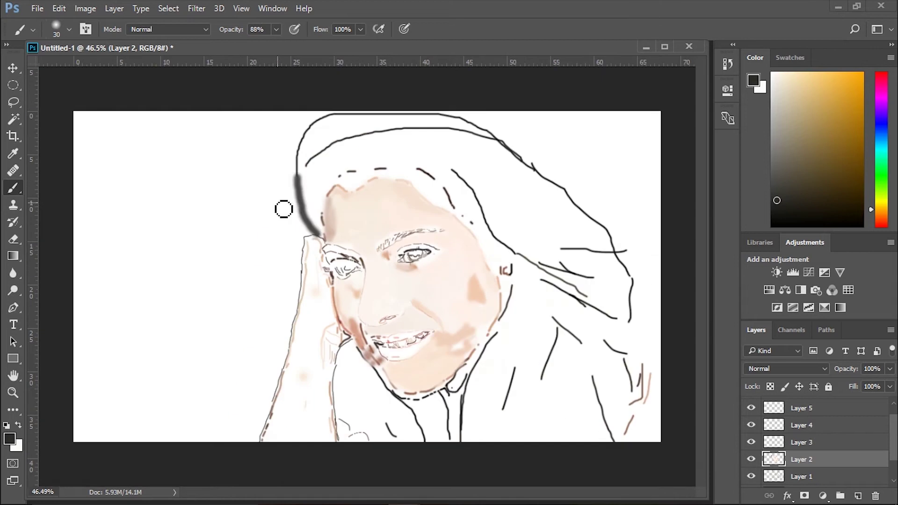
key(ctrl+z)
scroll(281, 211, up, 3)
scroll(299, 224, up, 3)
Paint a soft sampled skin tone along the lower arm.
scroll(313, 236, up, 3)
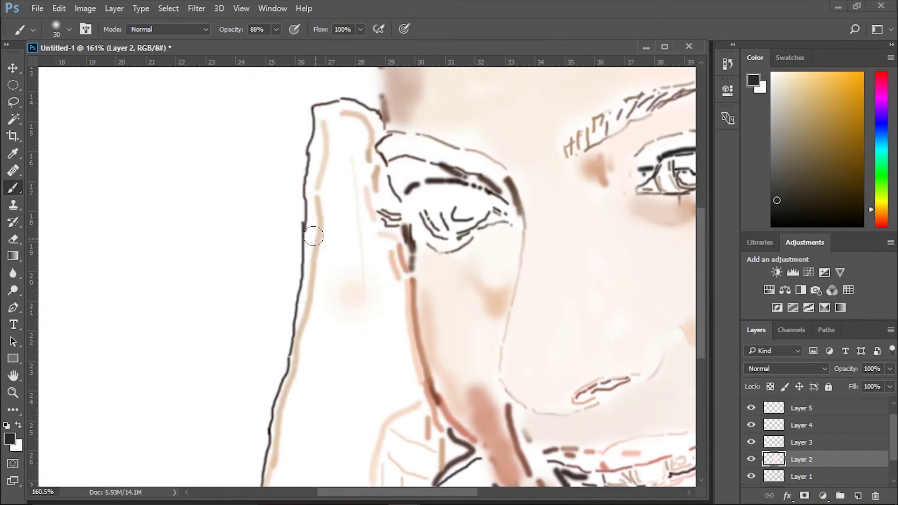
alt+click(326, 182)
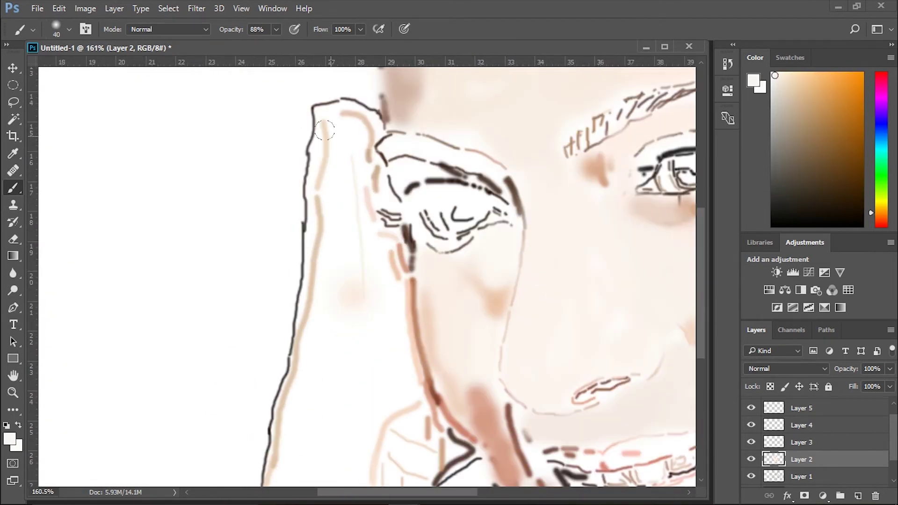
drag(335, 293, 335, 207)
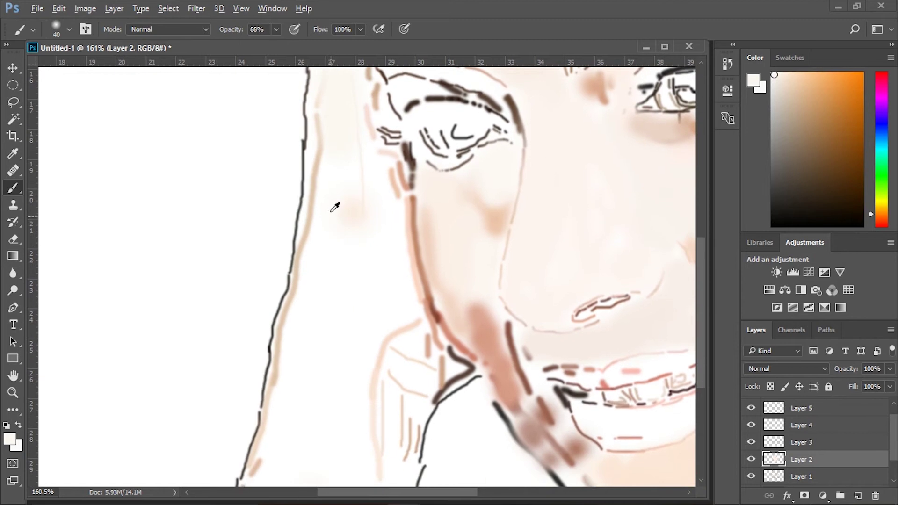
drag(300, 323, 298, 267)
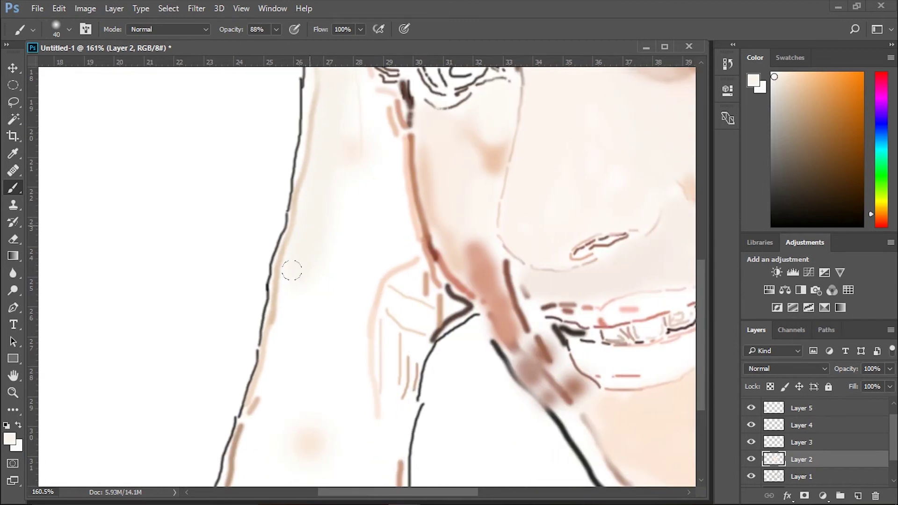
drag(238, 474, 260, 301)
scroll(234, 321, down, 3)
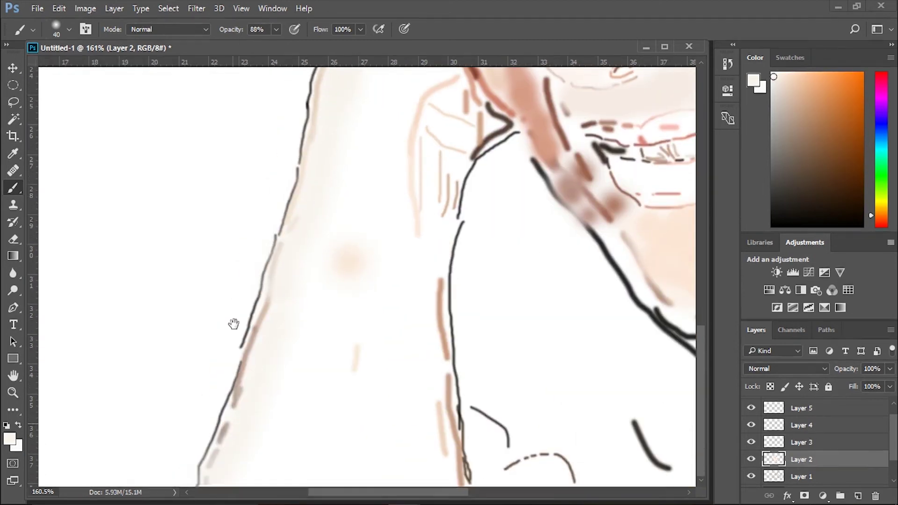
scroll(337, 322, down, 1)
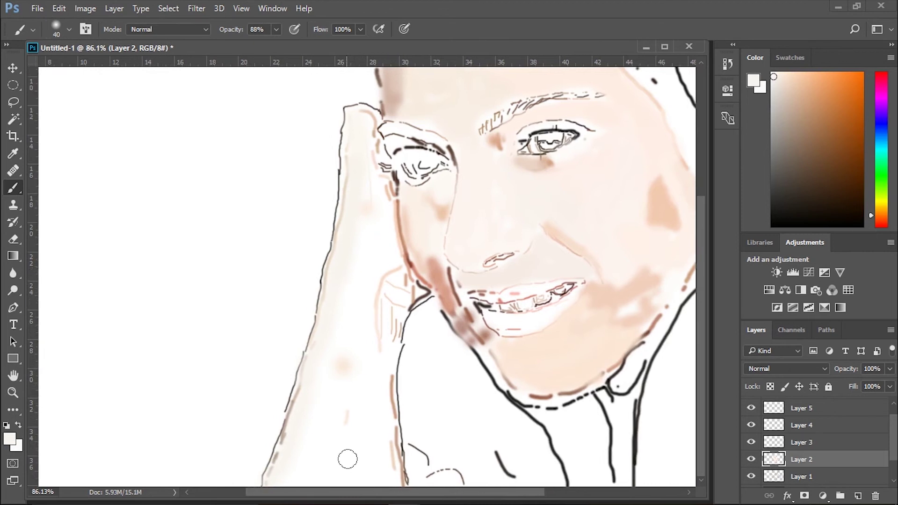
scroll(348, 381, down, 2)
scroll(348, 381, up, 1)
scroll(351, 372, up, 1)
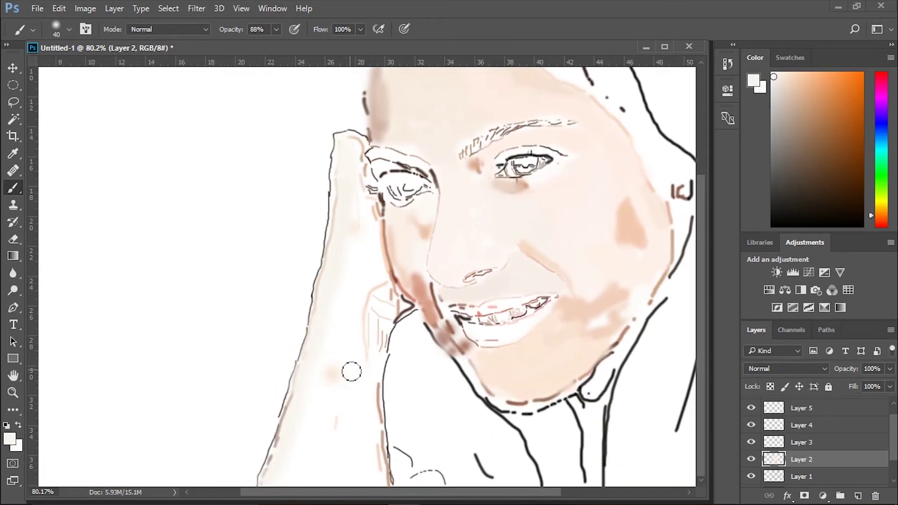
alt+click(307, 403)
drag(341, 381, 357, 242)
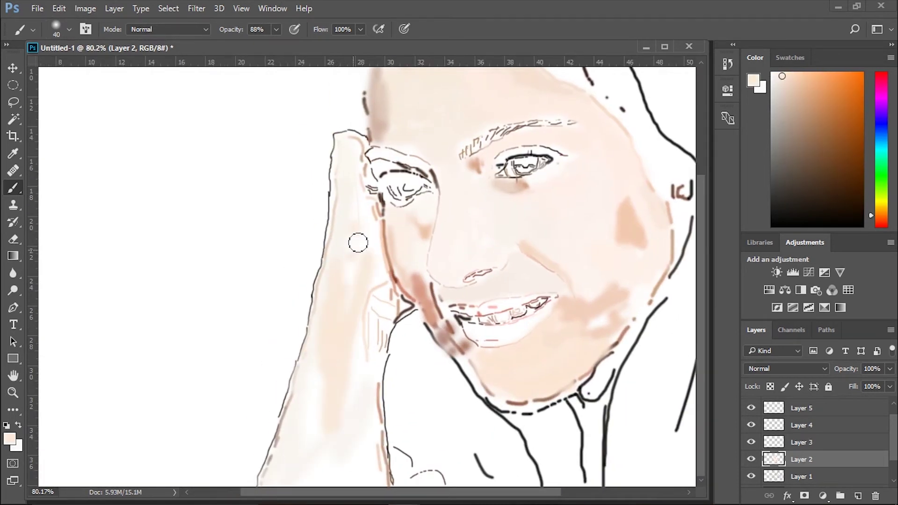
Resample the arm's skin colours and paint light peach over the forearm.
scroll(361, 304, down, 2)
scroll(353, 367, up, 2)
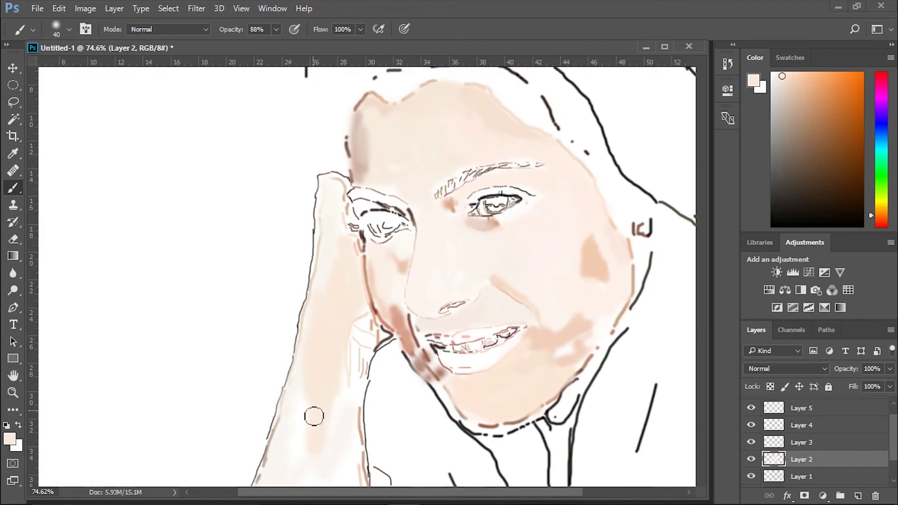
scroll(351, 325, left, 2)
scroll(379, 238, down, 2)
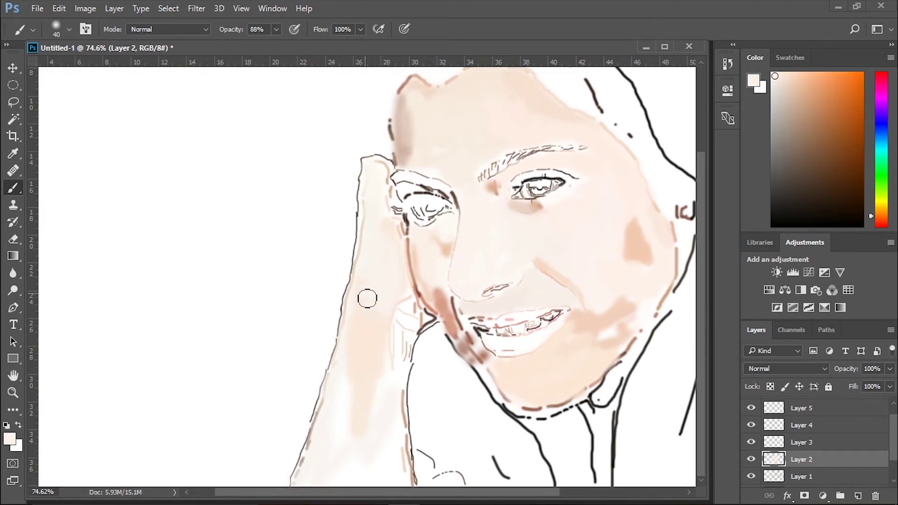
scroll(367, 299, up, 1)
scroll(371, 415, up, 2)
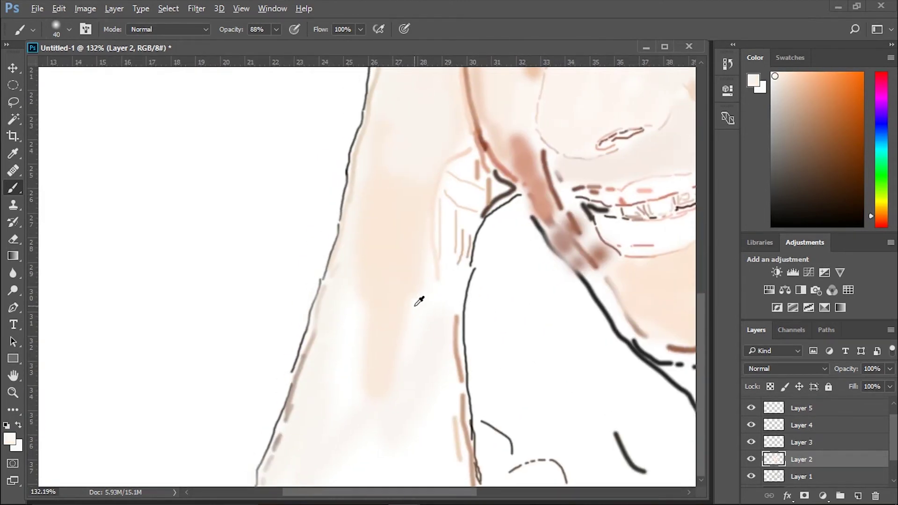
alt+click(415, 305)
alt+click(383, 375)
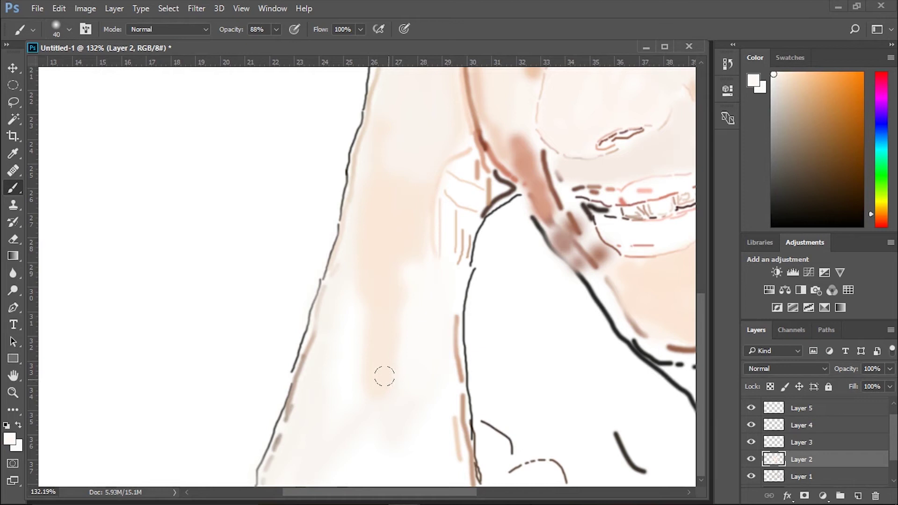
alt+click(383, 320)
mouse_move(382, 344)
mouse_down()
mouse_move(377, 457)
mouse_move(371, 387)
mouse_move(341, 345)
mouse_move(346, 331)
mouse_up()
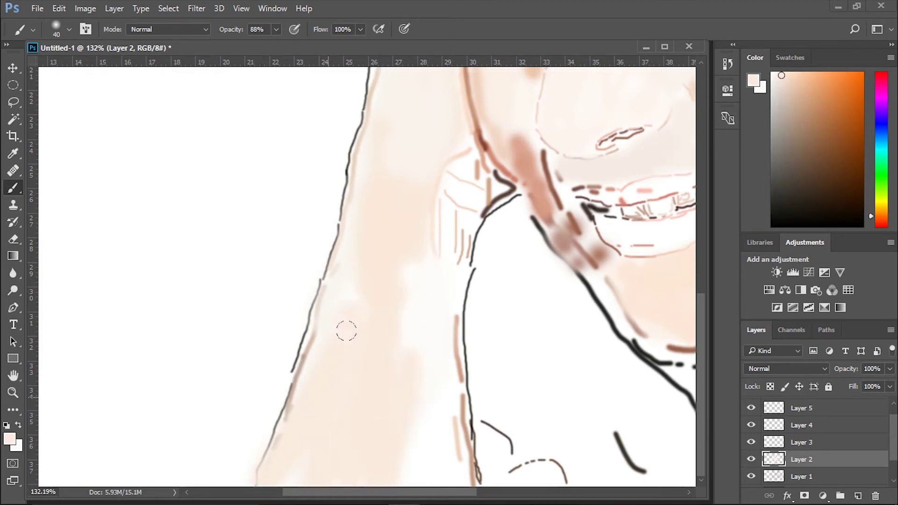
Add light peach strokes down the arm, over the shoulder and its lighter areas.
alt+click(452, 319)
mouse_move(443, 271)
mouse_down()
mouse_move(457, 465)
mouse_move(433, 271)
mouse_up()
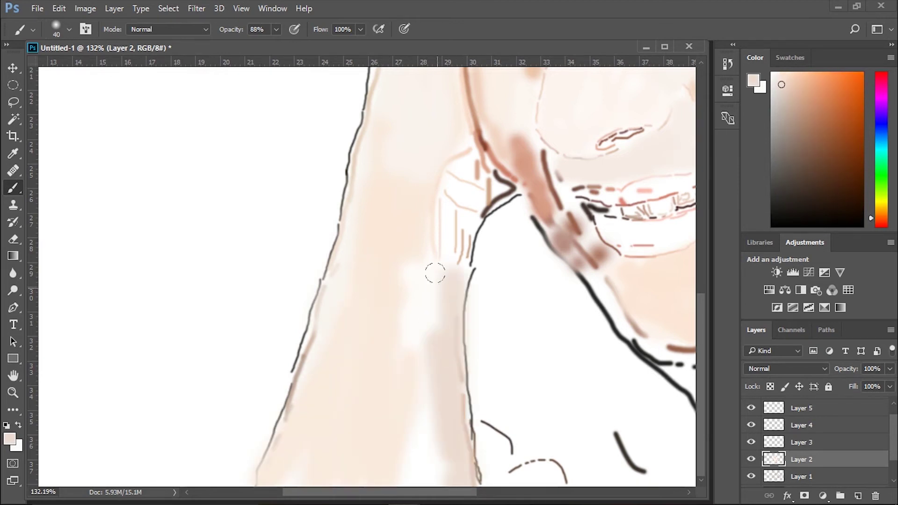
alt+click(452, 209)
mouse_move(480, 246)
mouse_down()
mouse_move(466, 173)
mouse_move(460, 217)
mouse_up()
alt+click(452, 167)
mouse_move(419, 262)
mouse_down()
mouse_move(417, 453)
mouse_move(411, 284)
mouse_move(419, 270)
mouse_up()
alt+click(469, 155)
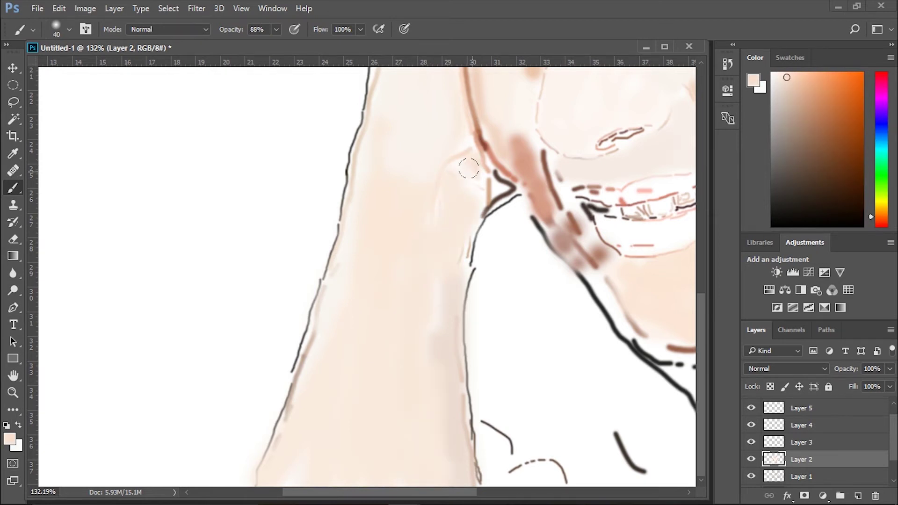
scroll(465, 165, down, 3)
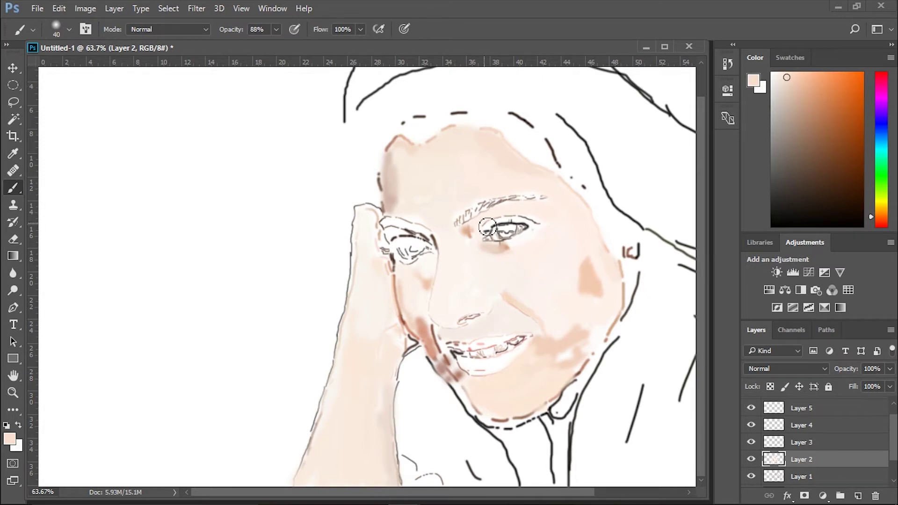
Set brush opacity to 11%, choose a warmer yellowish peach, and enlarge the brush.
click(277, 29)
drag(264, 45, 241, 46)
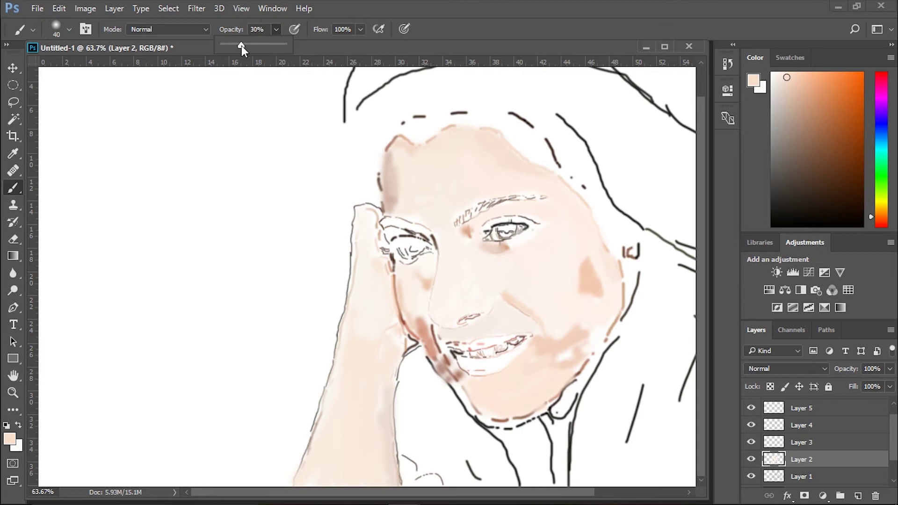
scroll(410, 203, up, 2)
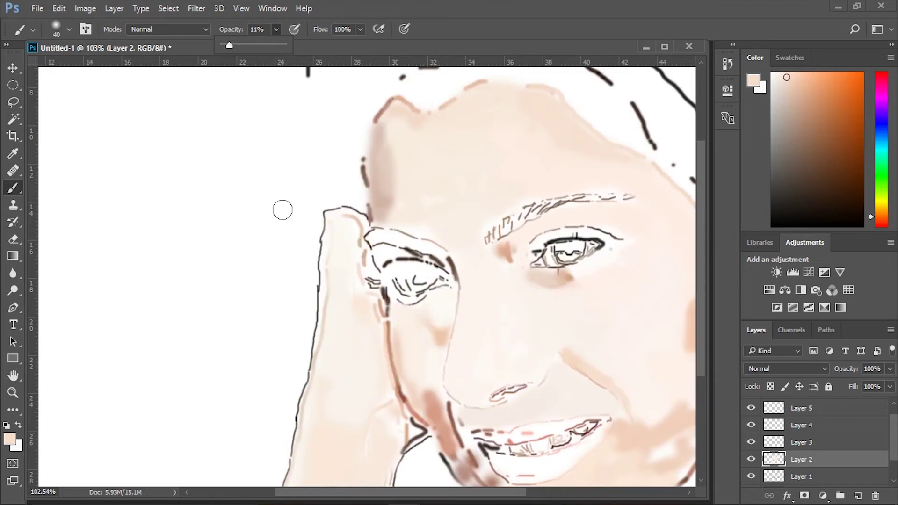
click(10, 439)
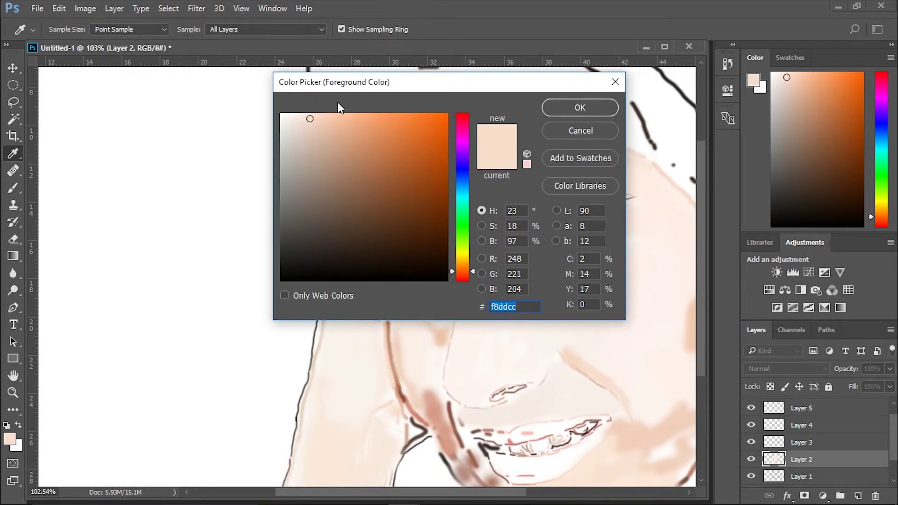
click(473, 267)
click(580, 107)
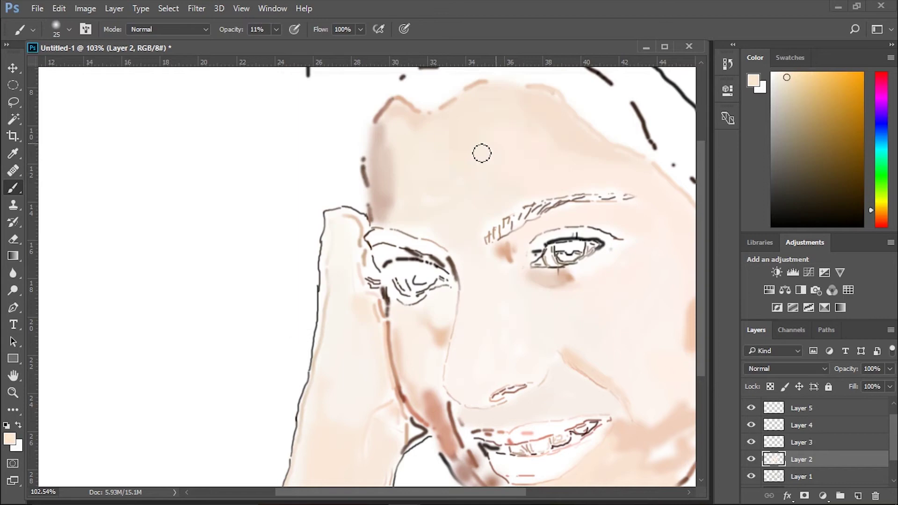
key(bracketright)
key(bracketright)
key(bracketright)
Switch the foreground colour to white, then back to light peach.
scroll(413, 148, up, 1)
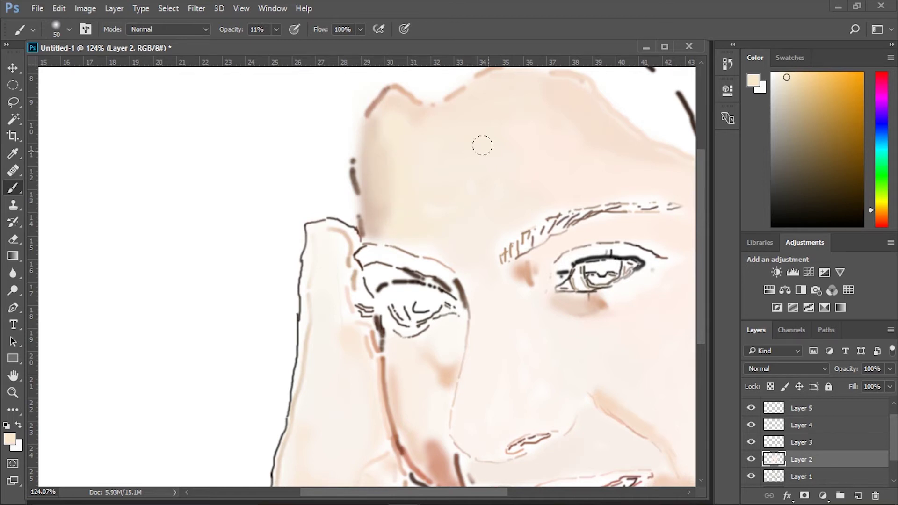
alt+click(338, 167)
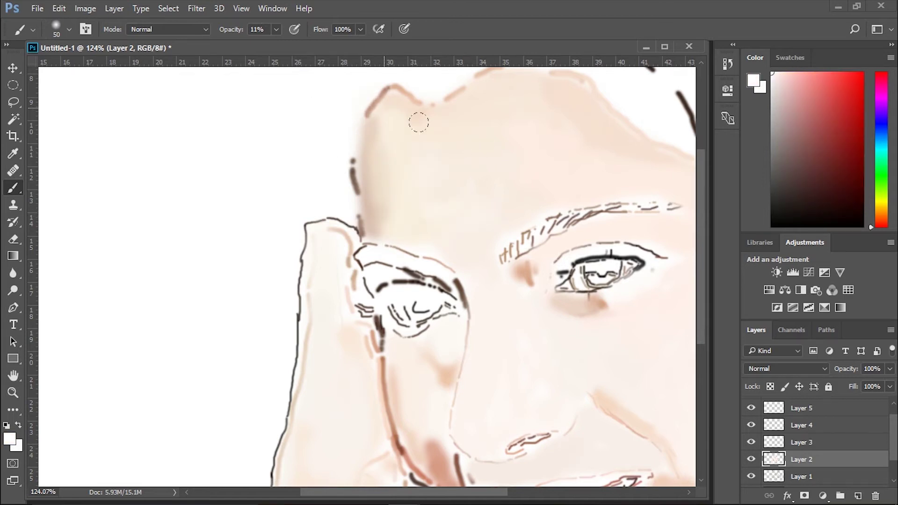
alt+click(455, 144)
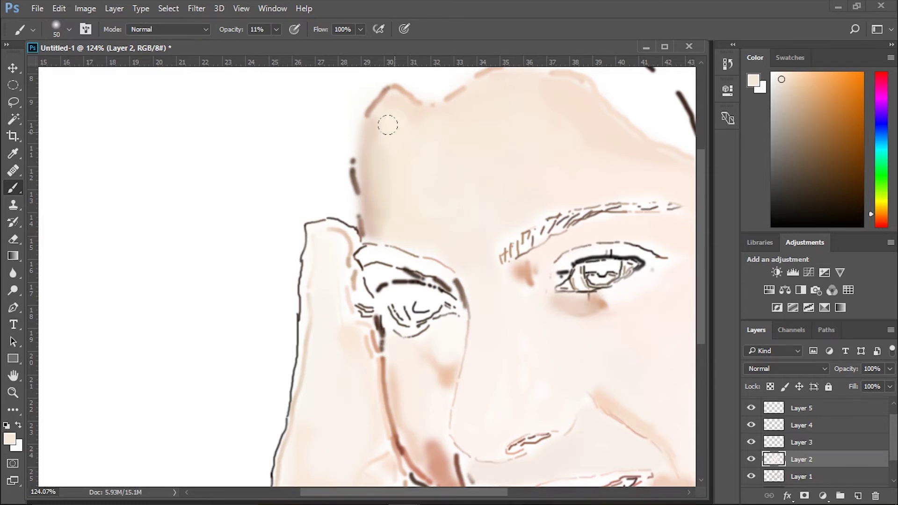
Bring the forehead hairline and right eye area into view for peach glazing.
scroll(409, 183, down, 1)
scroll(487, 172, up, 2)
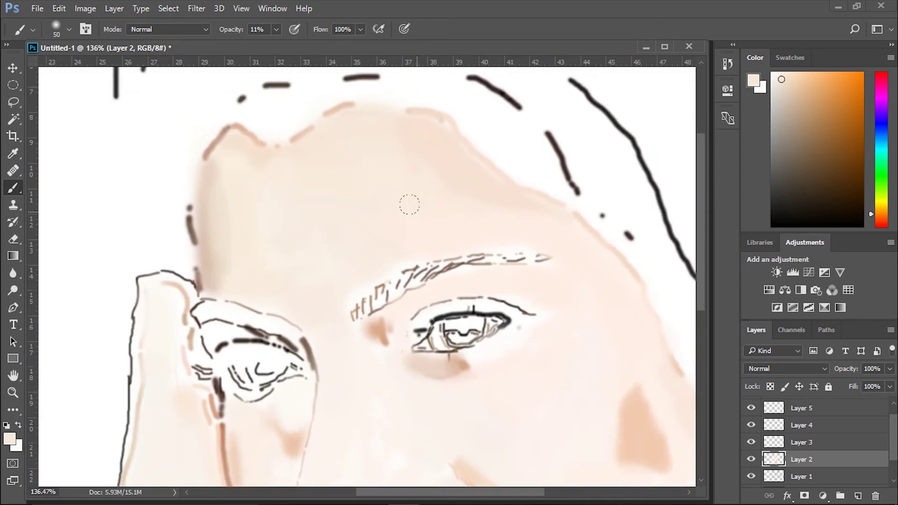
scroll(409, 203, up, 3)
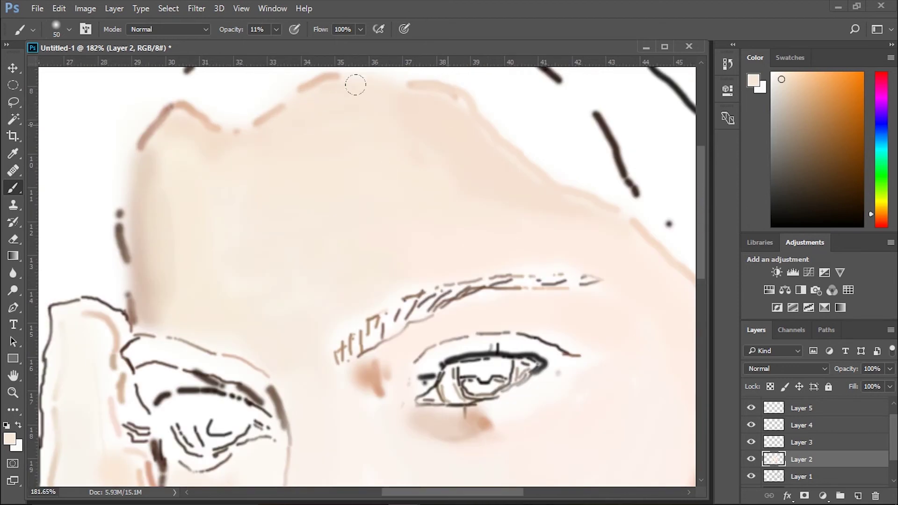
drag(356, 85, 343, 210)
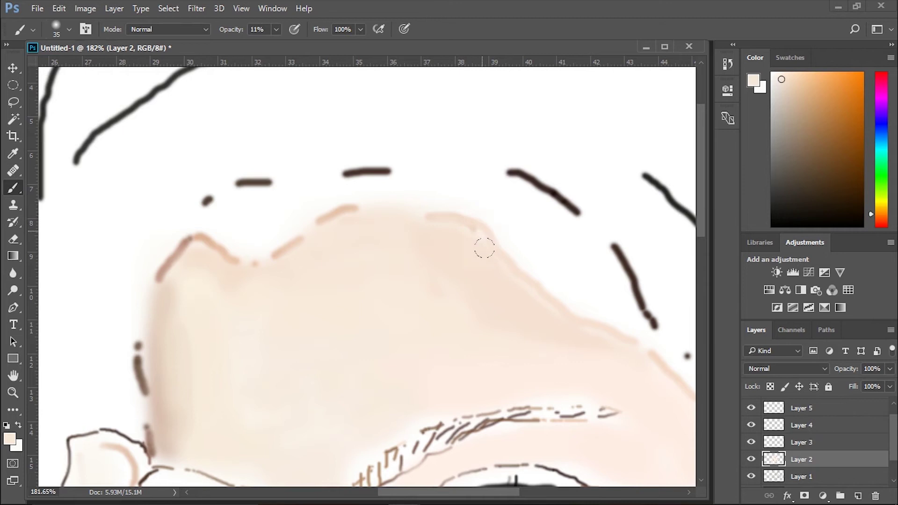
mouse_move(485, 248)
mouse_down()
mouse_move(432, 232)
mouse_move(324, 147)
mouse_up()
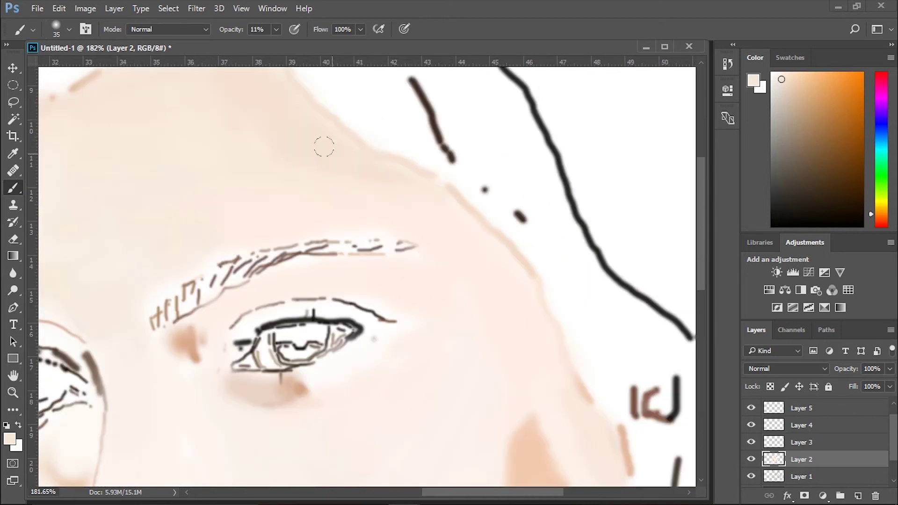
scroll(419, 169, down, 3)
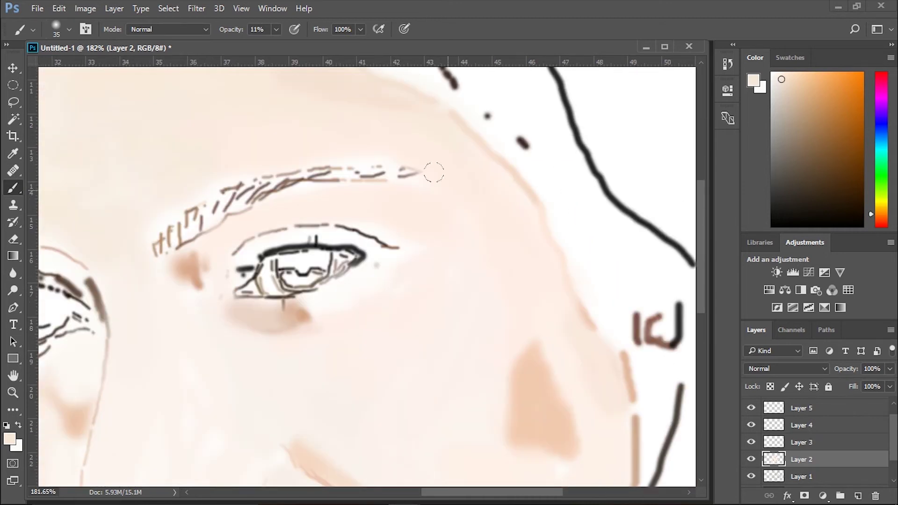
scroll(523, 286, down, 2)
scroll(472, 251, left, 4)
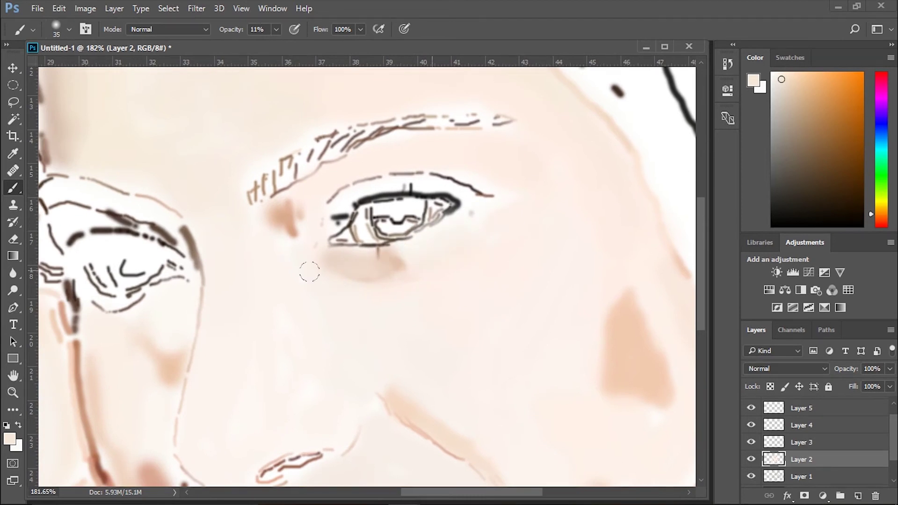
Deepen and extend the tan shadow beside the nose.
drag(320, 387, 270, 230)
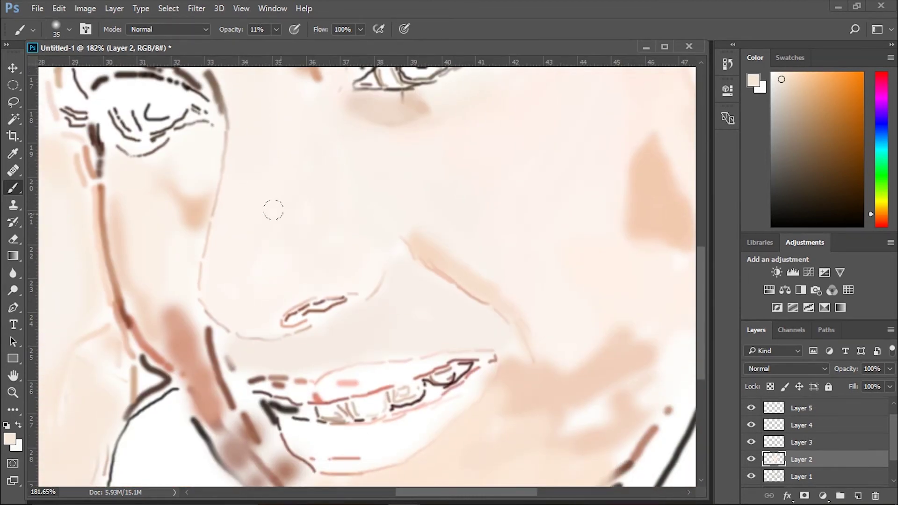
drag(396, 292, 401, 297)
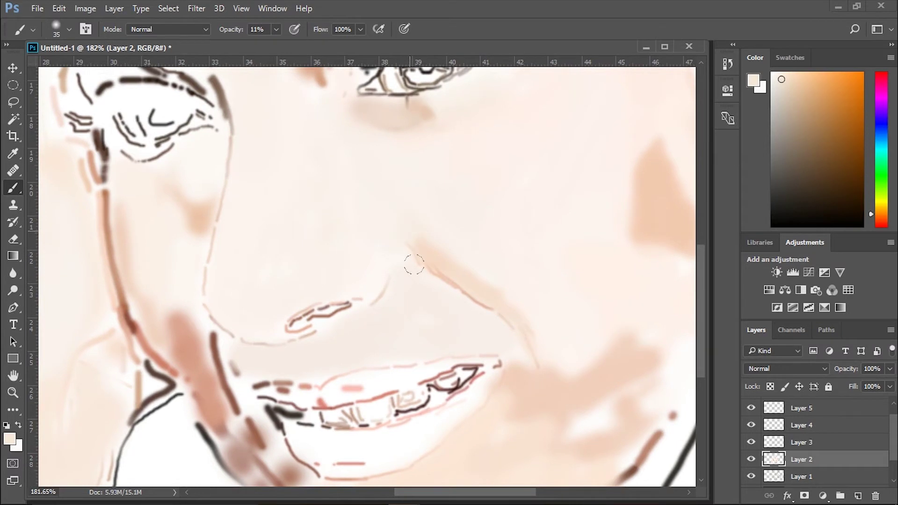
drag(554, 310, 393, 308)
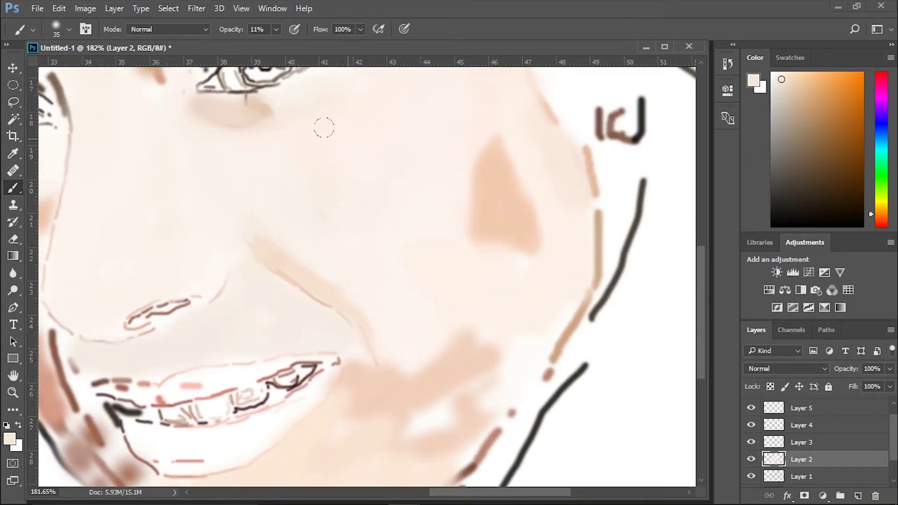
drag(333, 182, 341, 276)
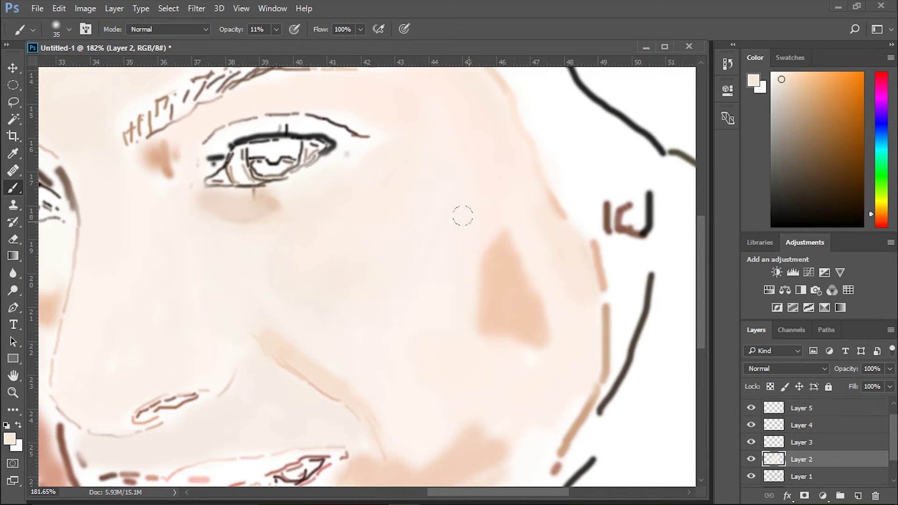
drag(495, 227, 543, 304)
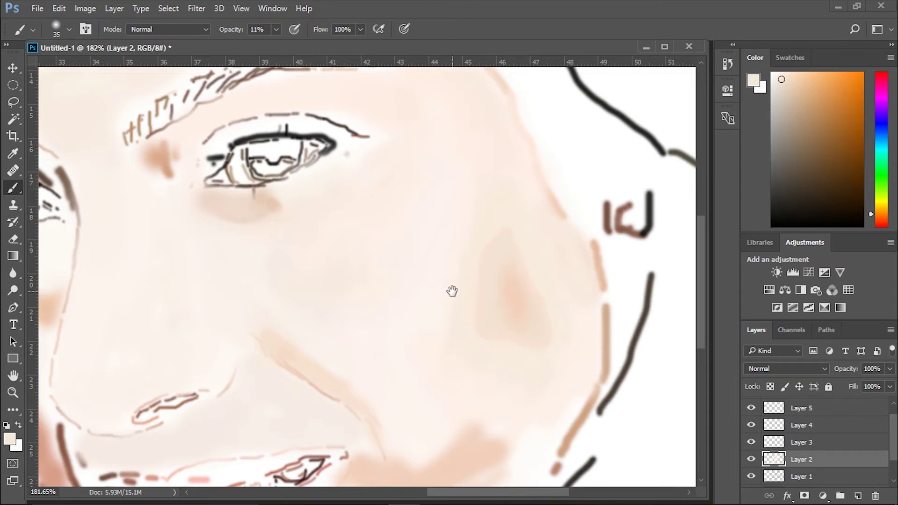
Sample a range of cheek skin tones, from redder to lighter peach.
alt+click(490, 217)
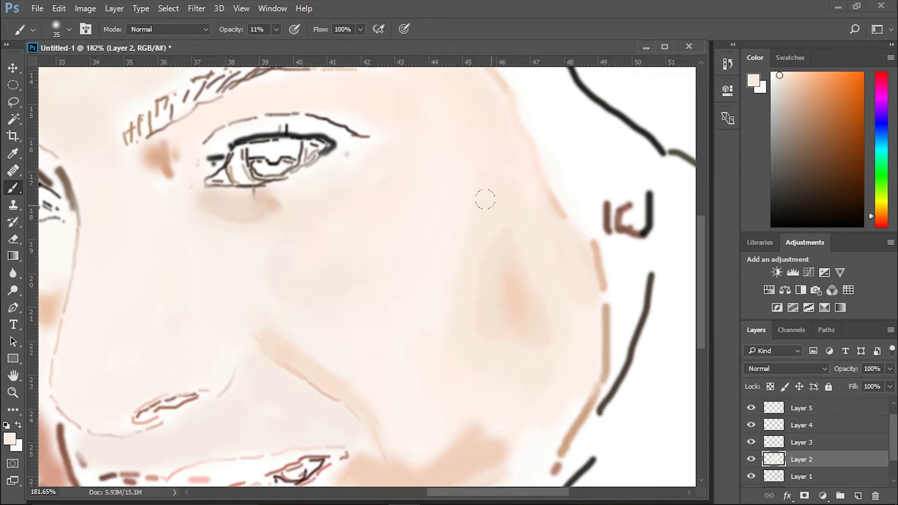
alt+click(505, 353)
alt+click(592, 276)
scroll(573, 328, down, 5)
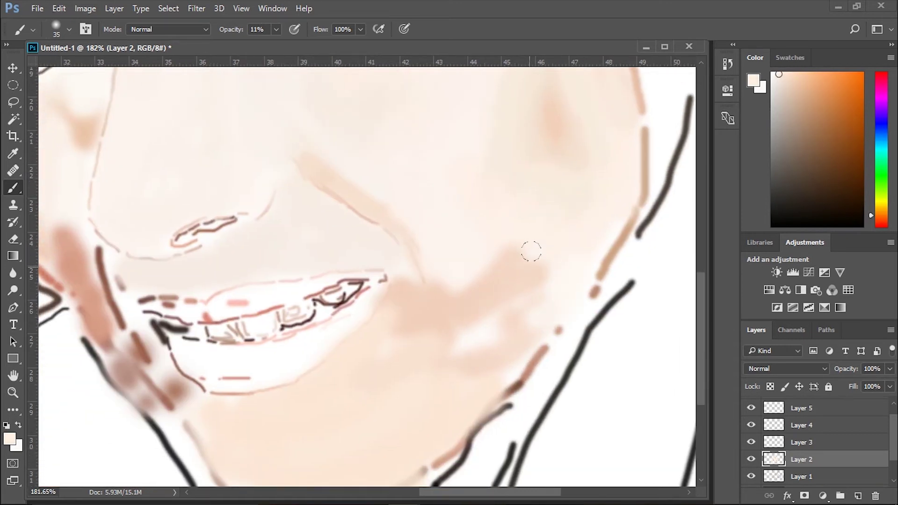
alt+click(497, 203)
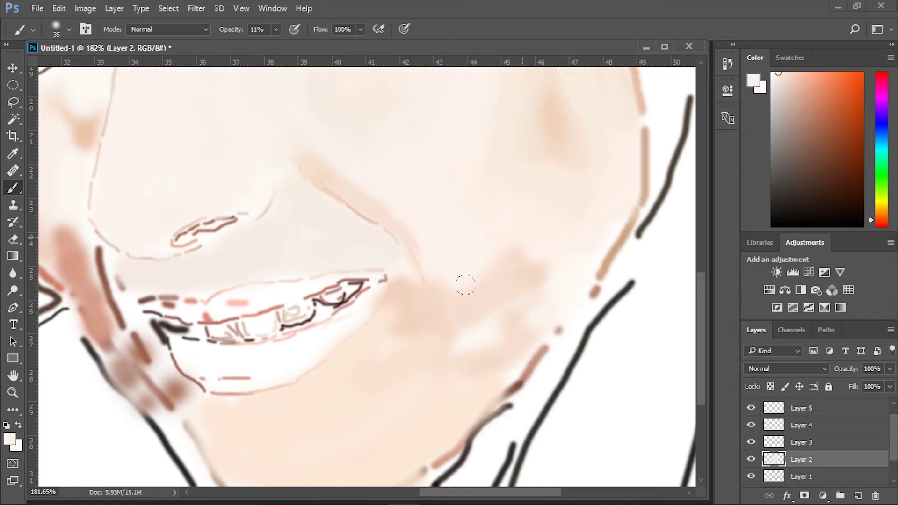
alt+click(573, 250)
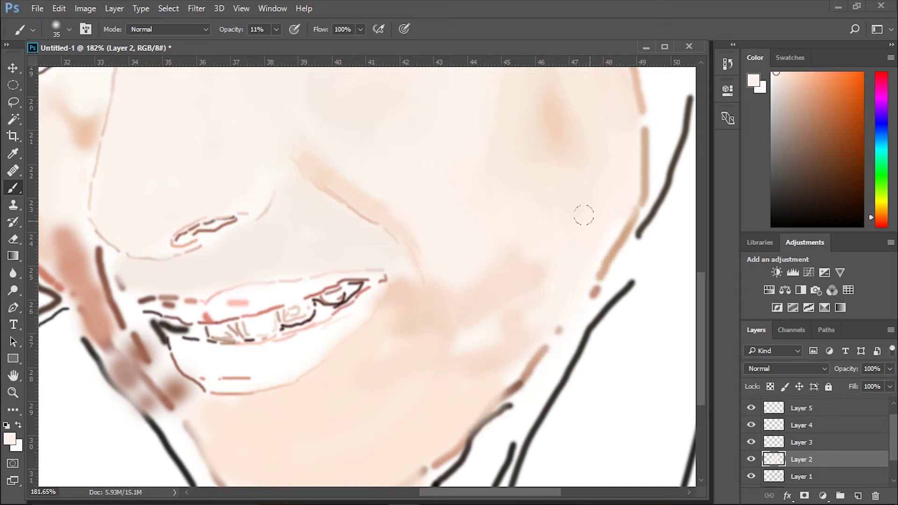
alt+click(477, 337)
alt+click(436, 301)
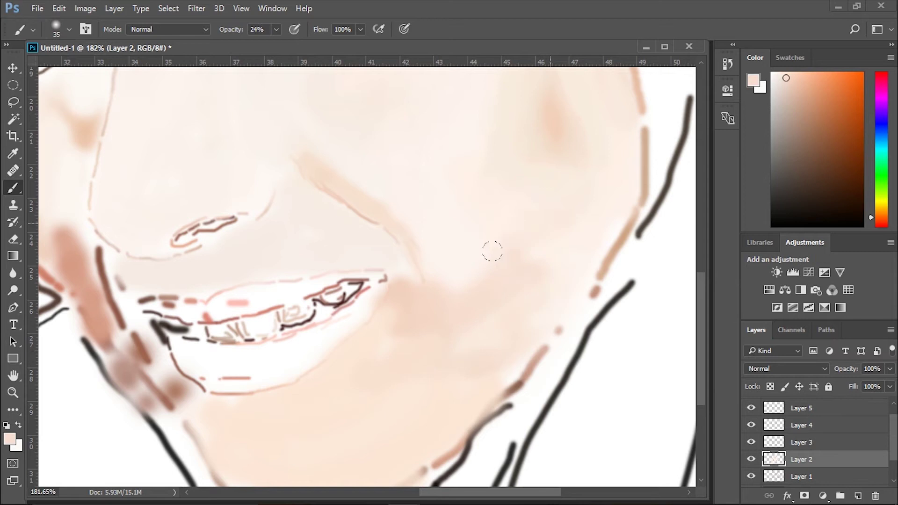
alt+click(447, 279)
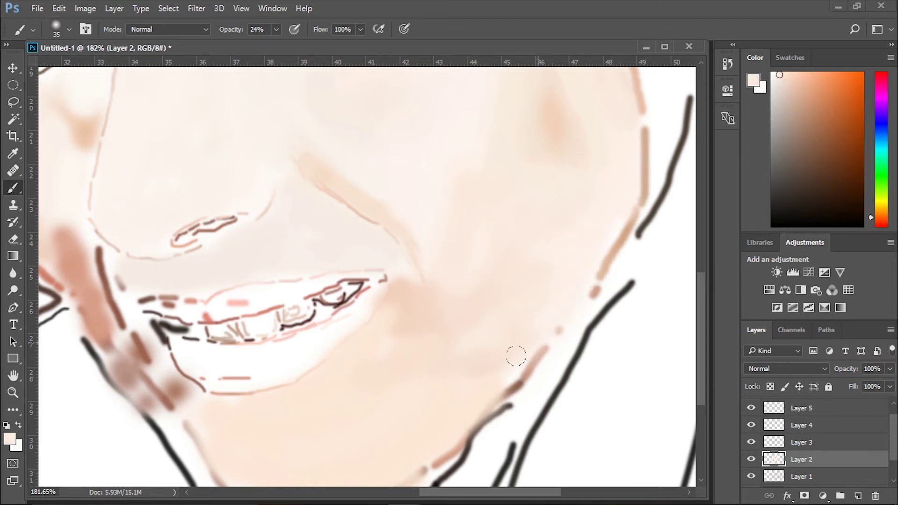
Soften the brown dashes along the lower jaw with lighter skin tone.
drag(473, 325, 496, 172)
alt+click(516, 148)
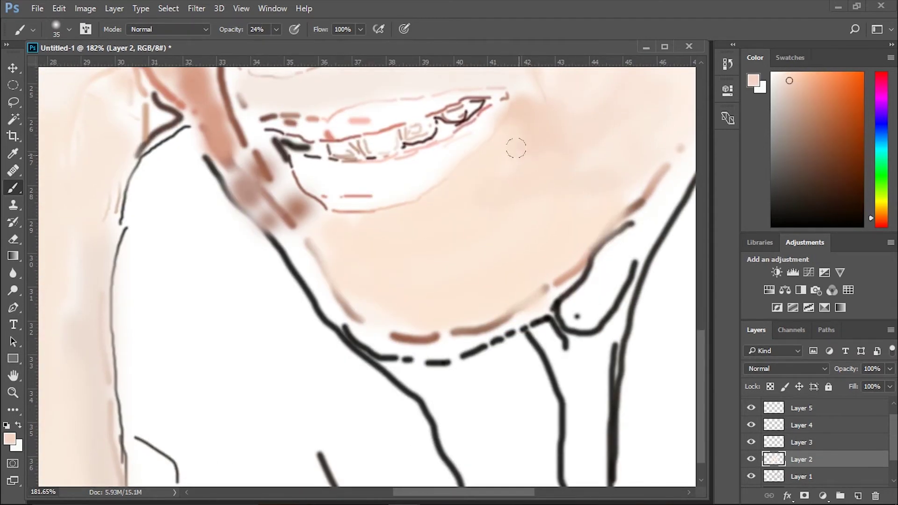
alt+click(486, 251)
mouse_move(366, 303)
mouse_down()
mouse_move(492, 305)
mouse_move(465, 315)
mouse_move(507, 288)
mouse_up()
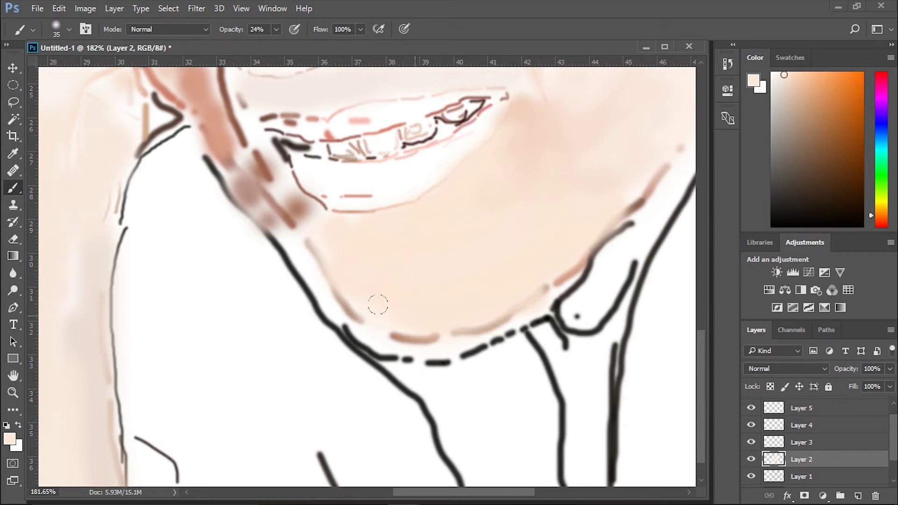
drag(374, 240, 436, 428)
alt+click(345, 371)
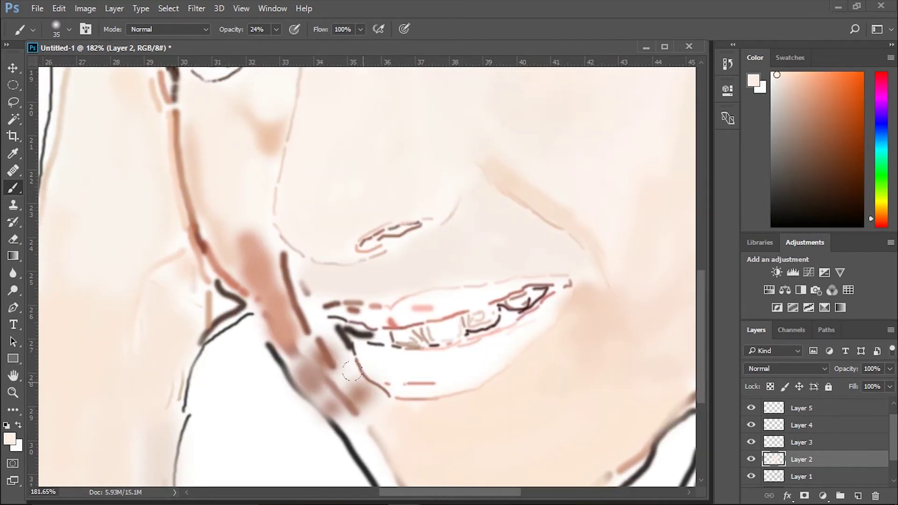
key(bracketleft)
key(bracketleft)
key(bracketleft)
Paint light skin-tone strokes and dabs along the jaw line.
alt+click(294, 312)
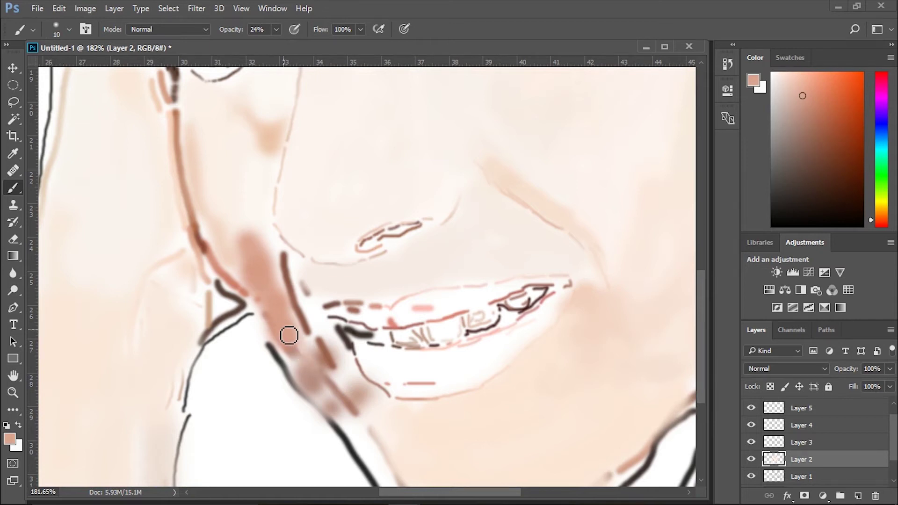
alt+click(293, 323)
alt+click(309, 335)
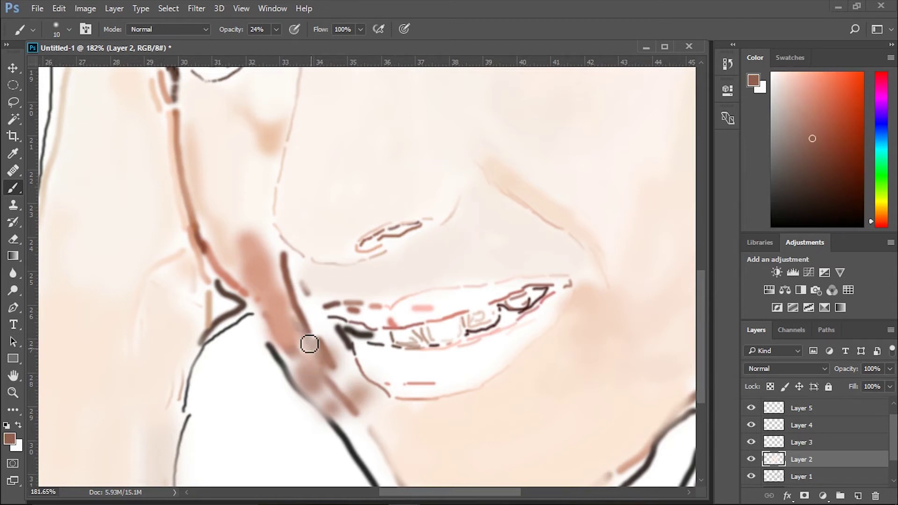
alt+click(311, 290)
mouse_move(311, 290)
mouse_down()
mouse_move(311, 305)
mouse_move(343, 351)
mouse_up()
alt+click(342, 352)
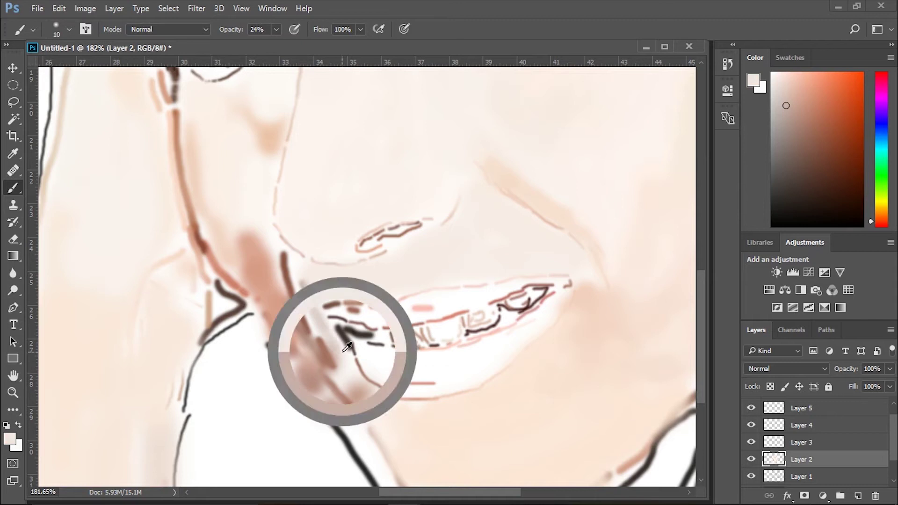
alt+click(360, 382)
Add a darker brown stroke along the jaw toward the chin.
alt+click(321, 345)
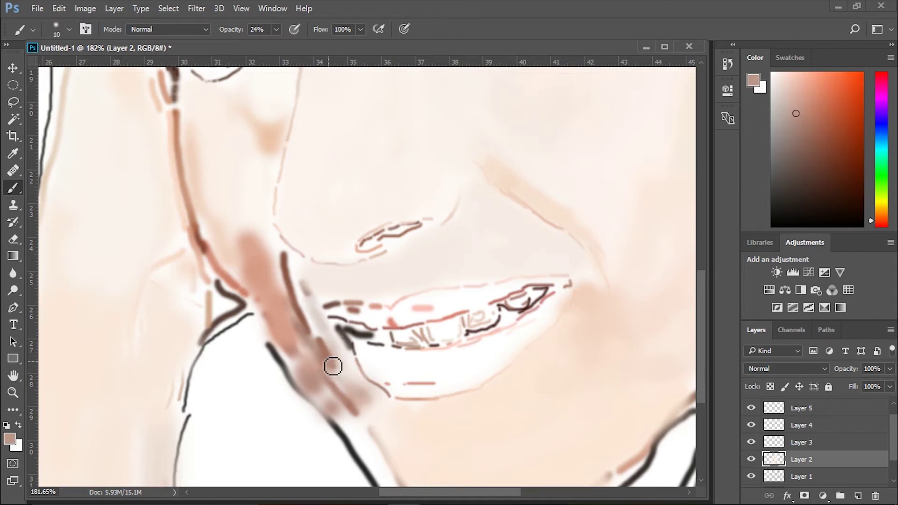
scroll(325, 315, down, 2)
alt+click(306, 294)
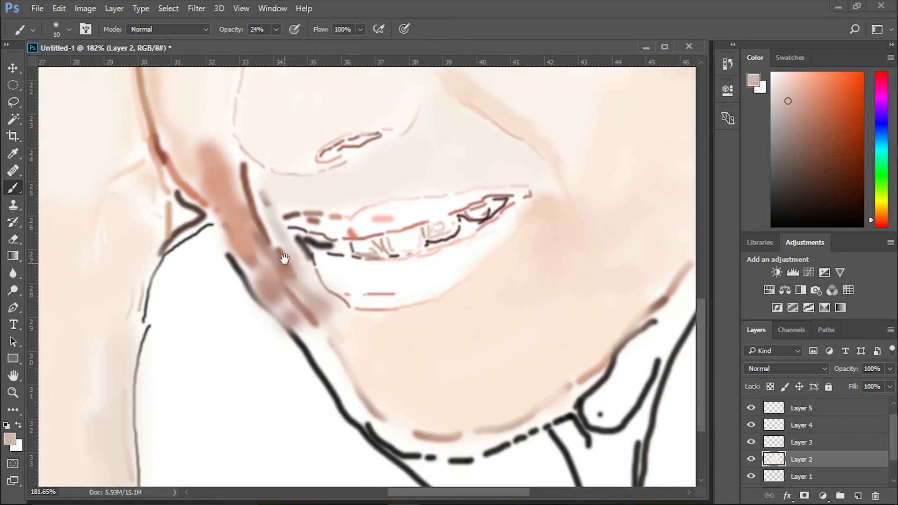
drag(287, 255, 299, 317)
alt+click(274, 278)
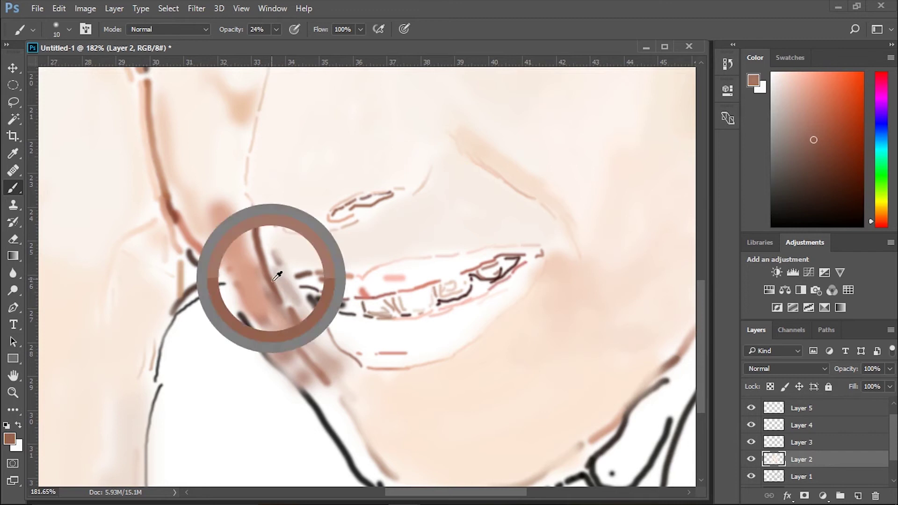
mouse_move(279, 285)
mouse_down()
mouse_move(343, 359)
mouse_move(287, 335)
mouse_up()
alt+click(310, 343)
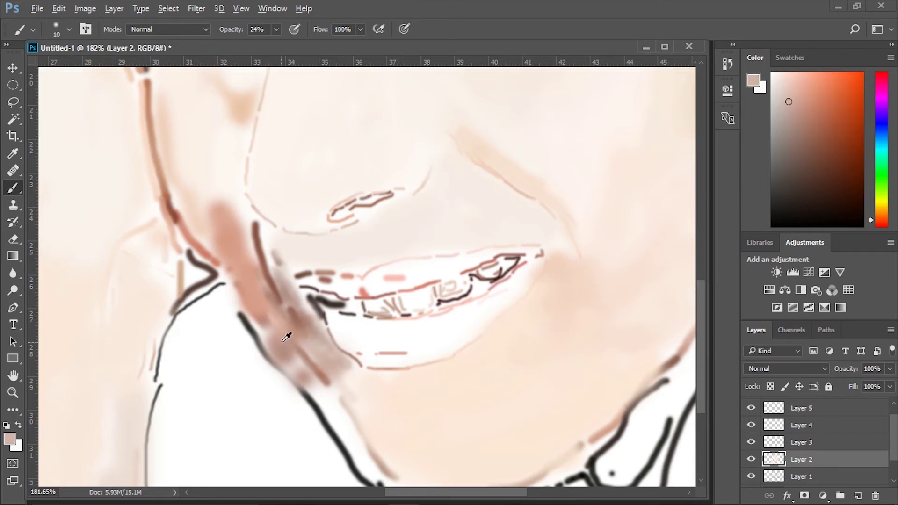
Brush very light peach along the jaw shadow.
scroll(280, 321, down, 2)
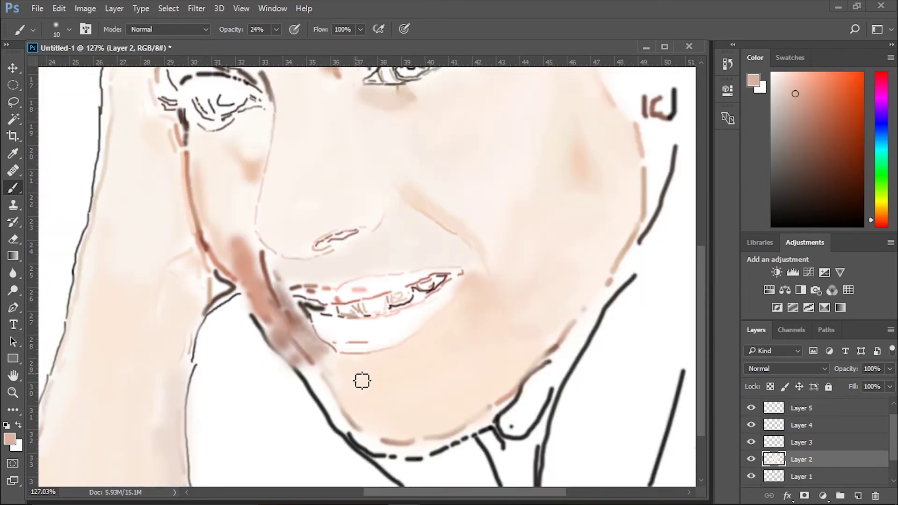
scroll(361, 379, up, 3)
alt+click(296, 351)
alt+click(327, 351)
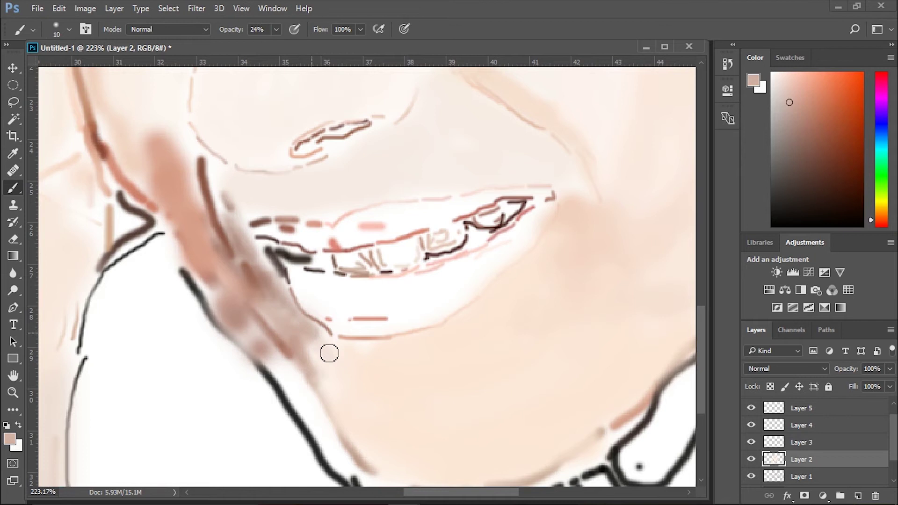
mouse_move(307, 337)
mouse_down()
mouse_move(245, 237)
mouse_move(248, 291)
mouse_up()
Paint dark brown strokes down the jaw shadow, softened with pinkish brown.
alt+click(241, 273)
alt+click(205, 180)
mouse_move(201, 171)
mouse_down()
mouse_move(231, 237)
mouse_move(191, 164)
mouse_up()
alt+click(206, 196)
mouse_move(206, 197)
mouse_down()
mouse_move(225, 257)
mouse_move(224, 190)
mouse_move(237, 187)
mouse_up()
alt+click(234, 191)
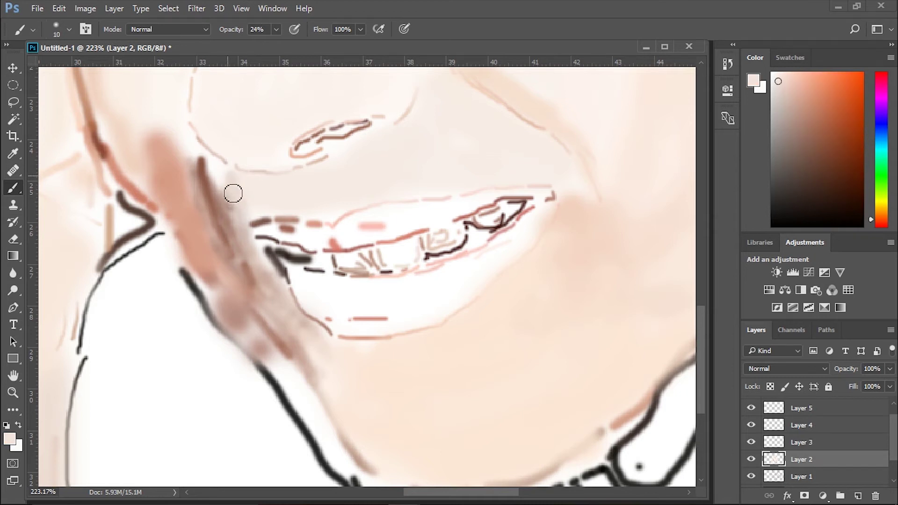
scroll(250, 201, down, 3)
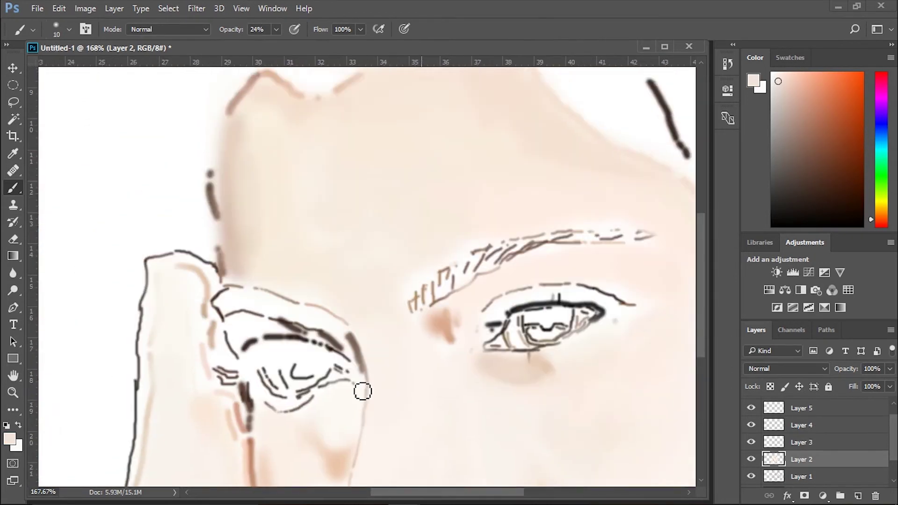
Lightly repaint the skin beside the chin shadow with peach.
scroll(361, 389, down, 3)
scroll(381, 391, up, 1)
scroll(381, 390, up, 3)
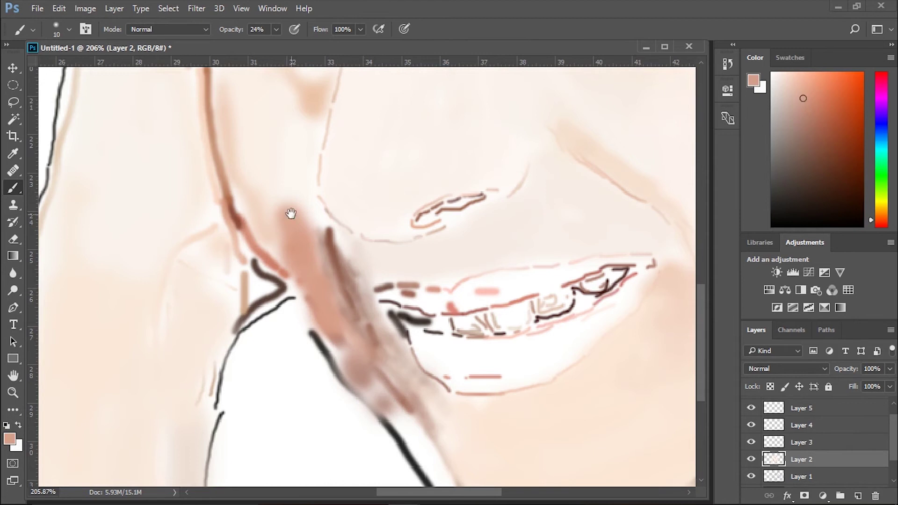
scroll(290, 210, up, 1)
alt+click(255, 184)
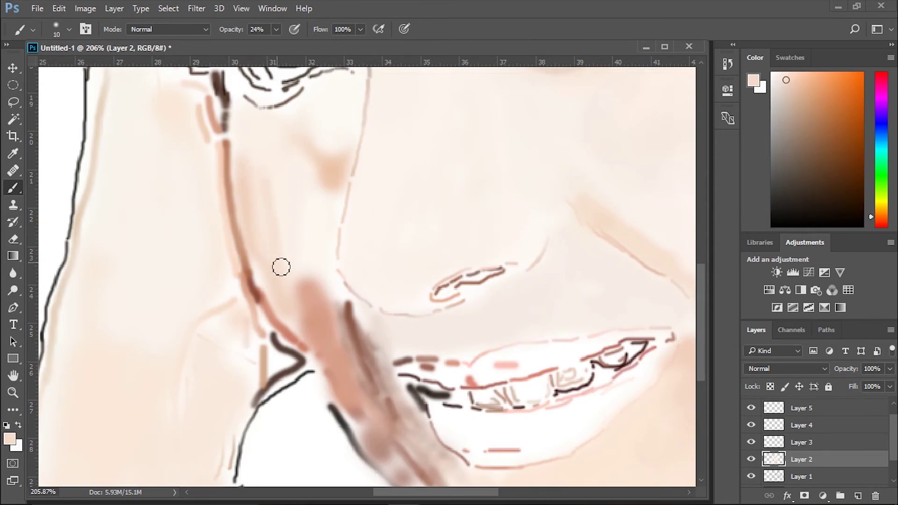
mouse_move(256, 261)
mouse_down()
mouse_move(255, 300)
mouse_move(271, 323)
mouse_up()
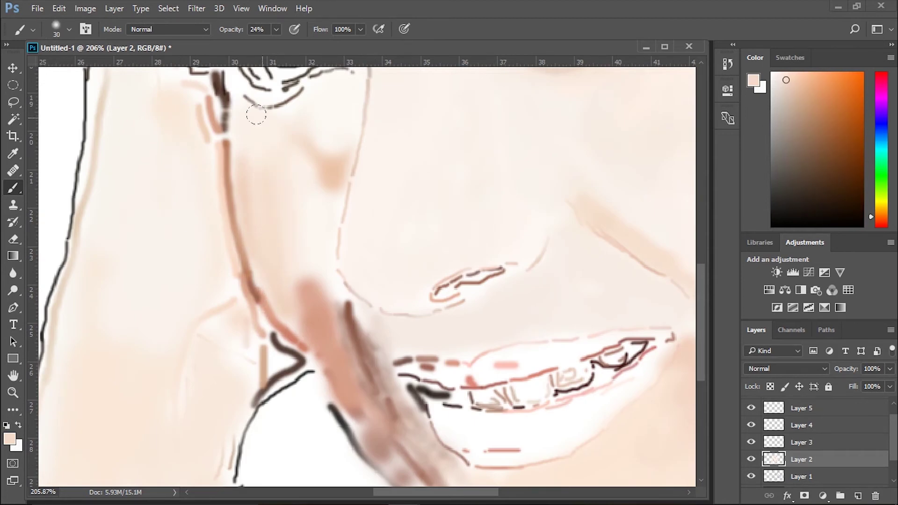
Blend darker peach along the nose side between the outline strokes.
alt+click(336, 160)
drag(345, 96, 331, 120)
drag(328, 192, 323, 253)
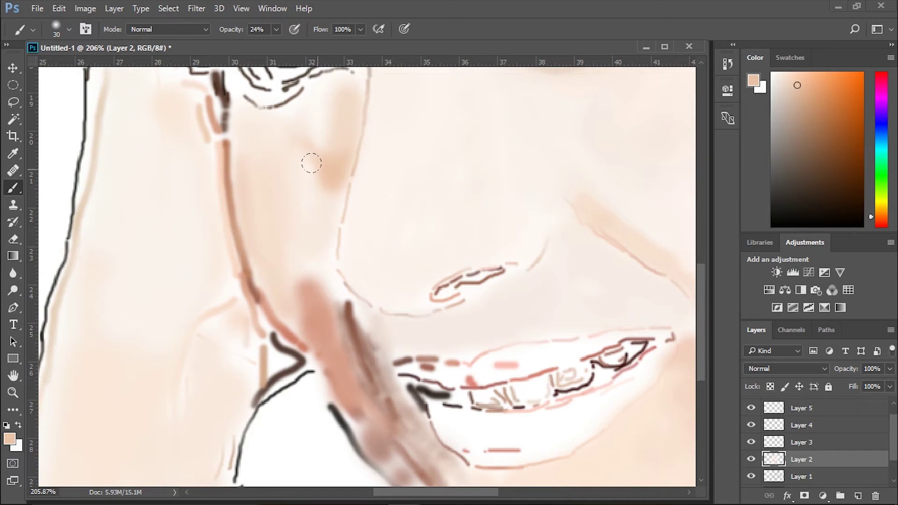
drag(310, 160, 314, 243)
drag(329, 283, 320, 182)
scroll(311, 234, up, 2)
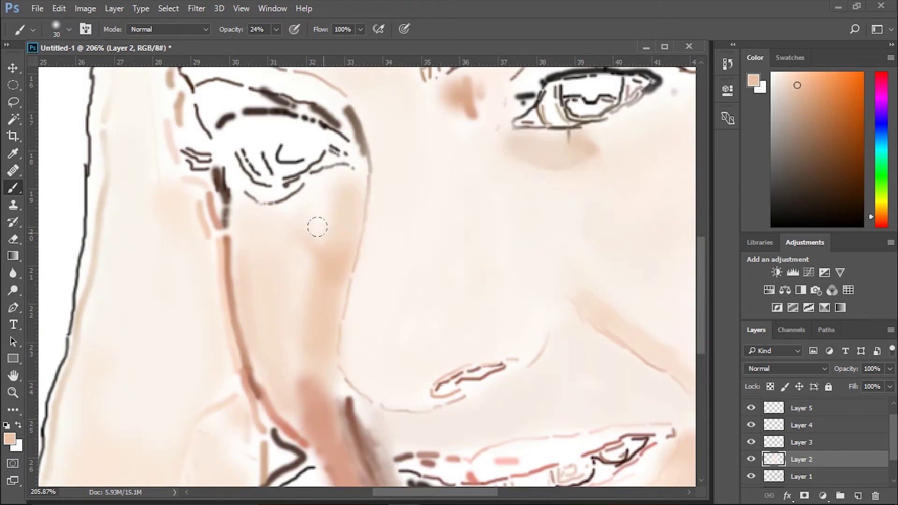
Lighten the dark reddish stroke on the nose with light peach.
alt+click(309, 201)
mouse_move(305, 216)
mouse_down()
mouse_move(317, 375)
mouse_move(307, 301)
mouse_up()
alt+click(316, 249)
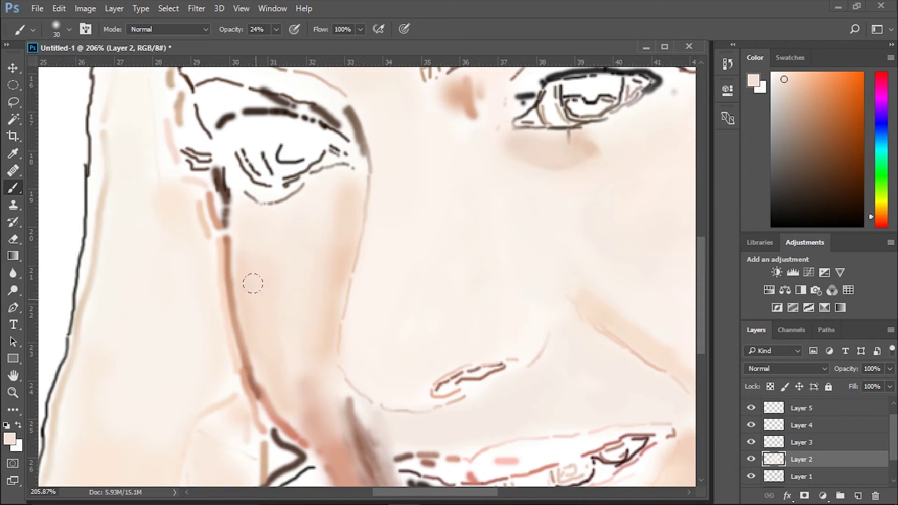
scroll(253, 284, up, 3)
Extend the blush patch beside the eye downward in darker peach.
alt+click(585, 281)
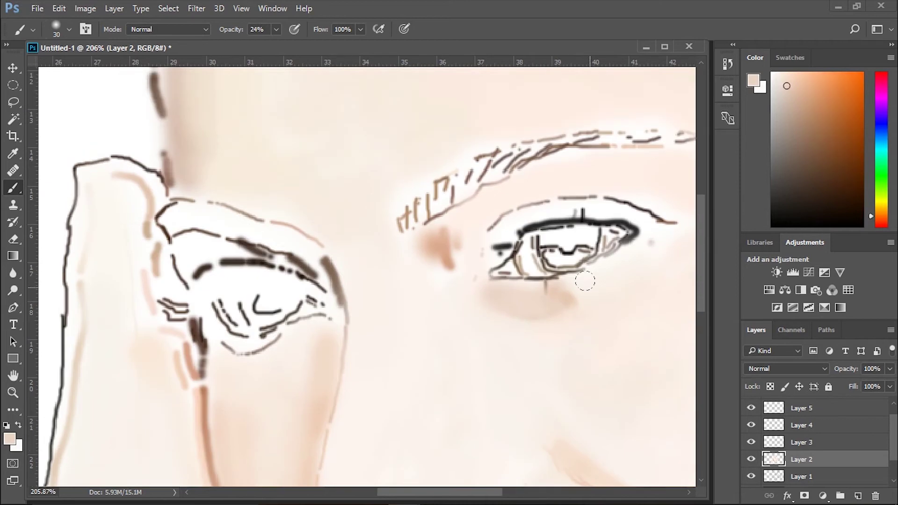
alt+click(443, 277)
drag(440, 260, 427, 333)
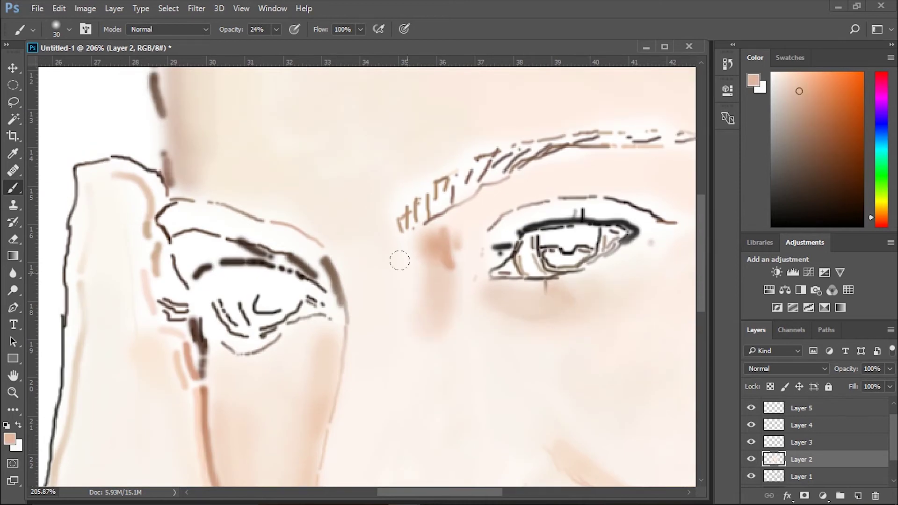
scroll(400, 262, down, 2)
Resample peach tones and soften the brown nostril strokes with near-white skin tone.
alt+click(391, 236)
alt+click(426, 209)
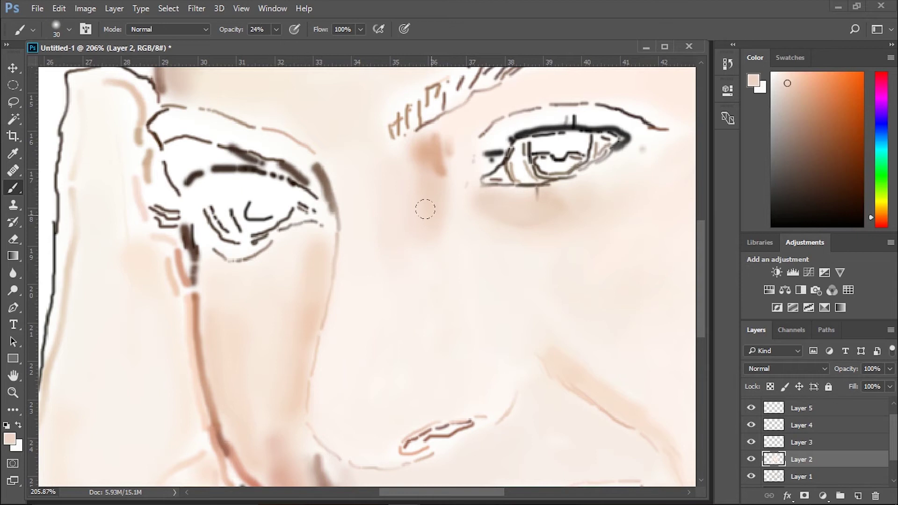
alt+click(441, 237)
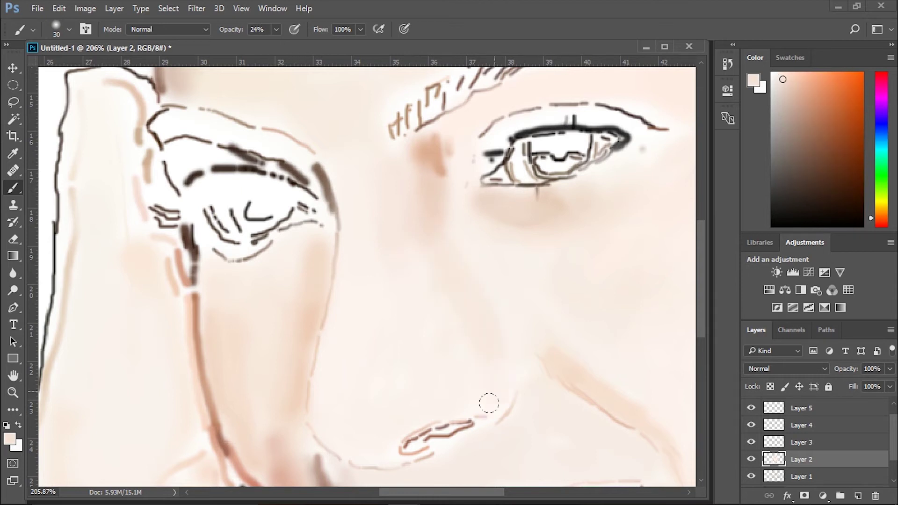
scroll(487, 402, down, 1)
alt+click(393, 259)
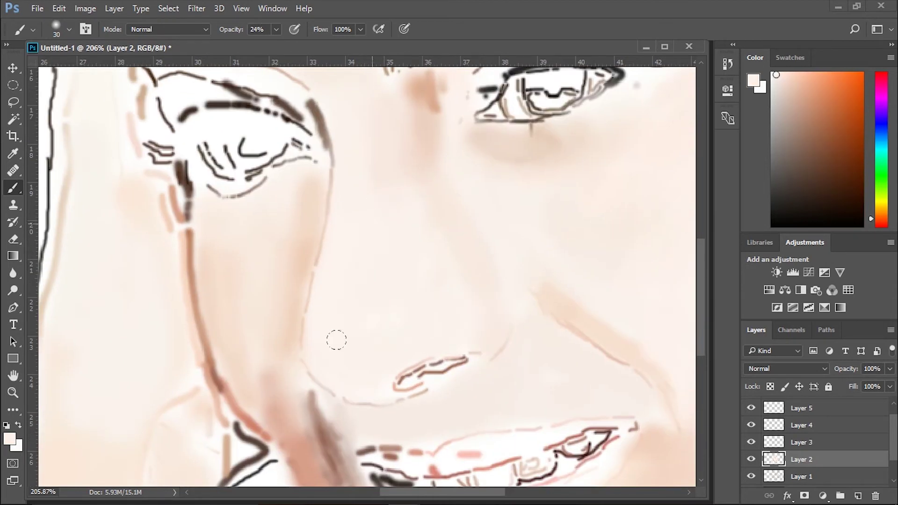
alt+click(396, 139)
alt+click(393, 332)
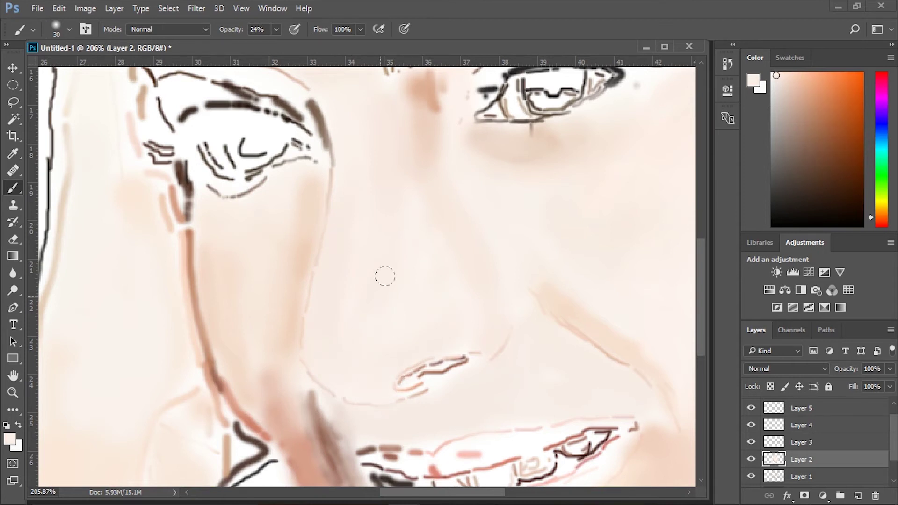
alt+click(452, 222)
drag(531, 221, 367, 136)
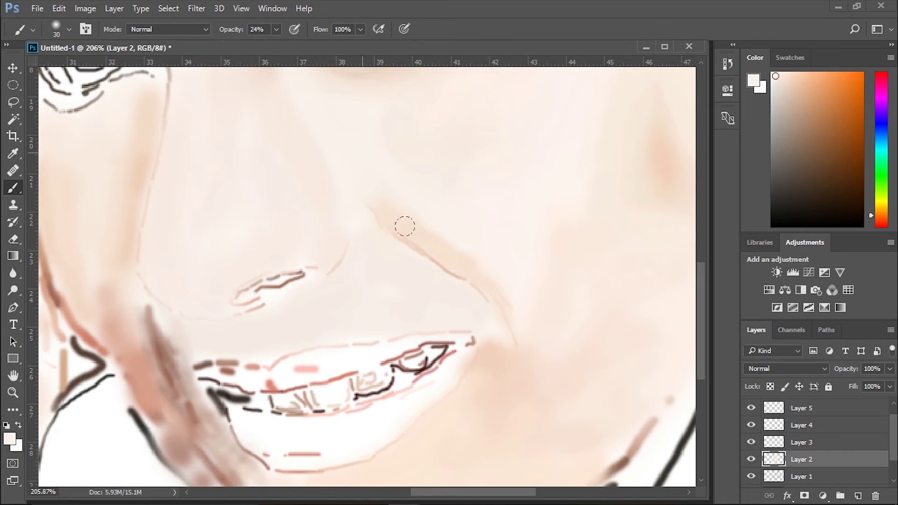
alt+click(318, 161)
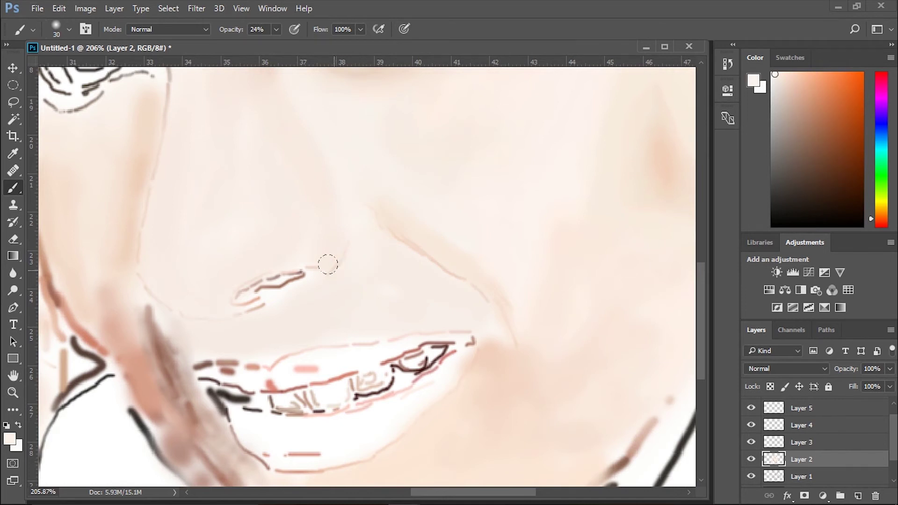
mouse_move(269, 283)
mouse_down()
mouse_move(272, 305)
mouse_move(264, 300)
mouse_up()
With a size-9 brush, fill the nostril in grey-pink and darker brown-pink tones.
key(bracketleft)
key(bracketleft)
key(bracketleft)
alt+click(278, 282)
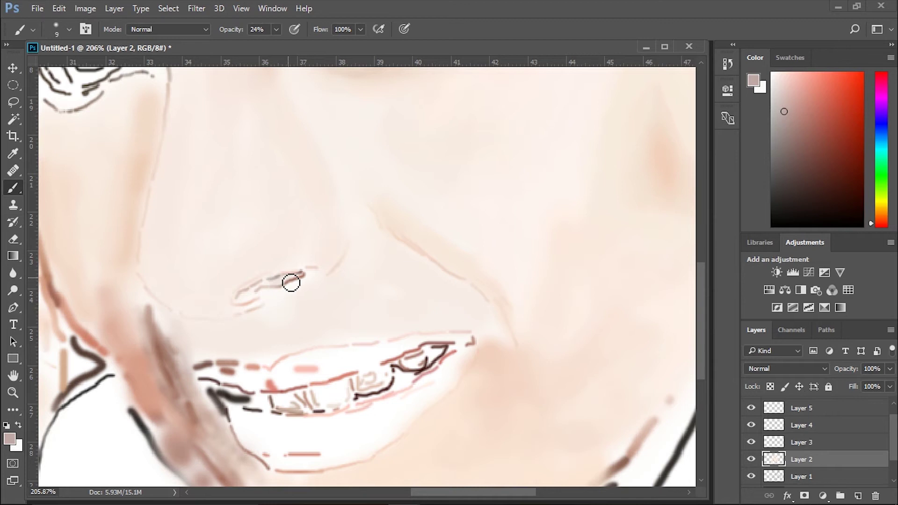
mouse_move(291, 282)
mouse_down()
mouse_move(248, 287)
mouse_move(257, 304)
mouse_move(266, 296)
mouse_move(237, 309)
mouse_up()
alt+click(248, 287)
scroll(257, 304, up, 1)
alt+click(263, 282)
alt+click(317, 267)
drag(316, 267, 269, 284)
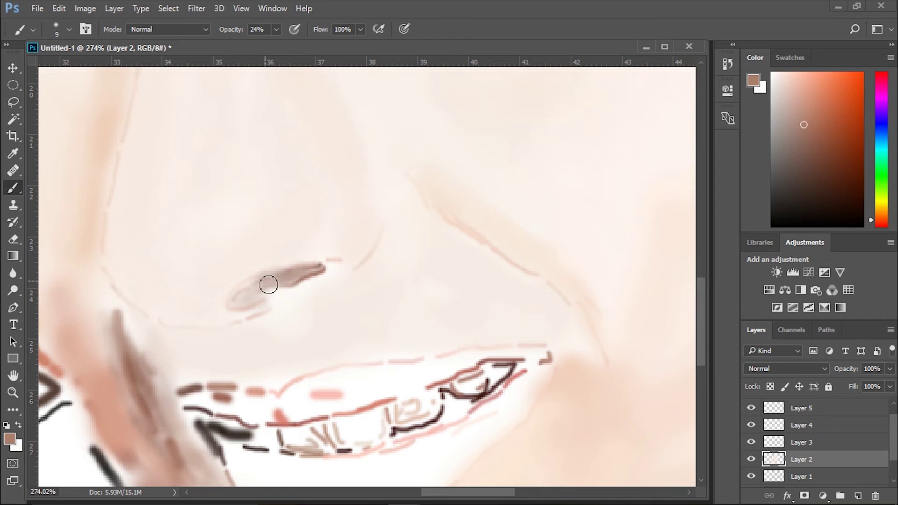
alt+click(274, 281)
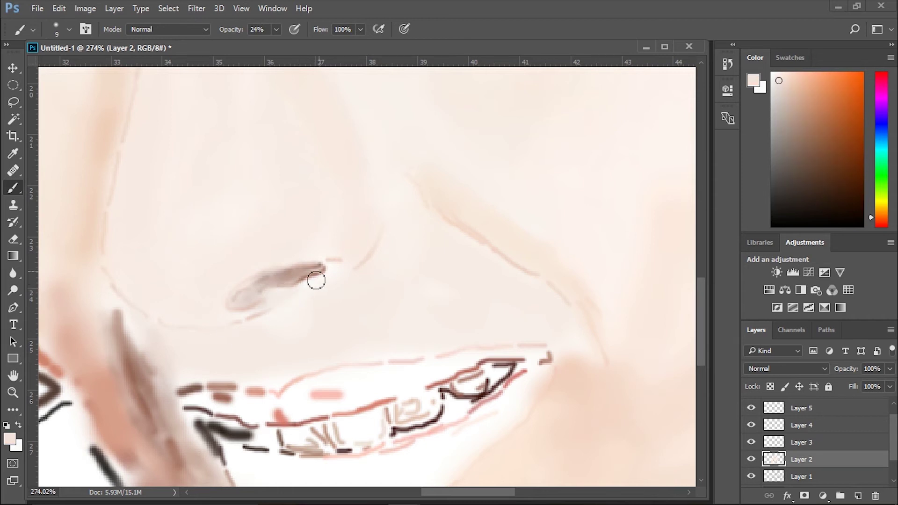
alt+click(284, 286)
scroll(260, 263, down, 5)
Enlarge the brush and sample several lighter pink skin tones from the cheeks.
scroll(436, 271, up, 2)
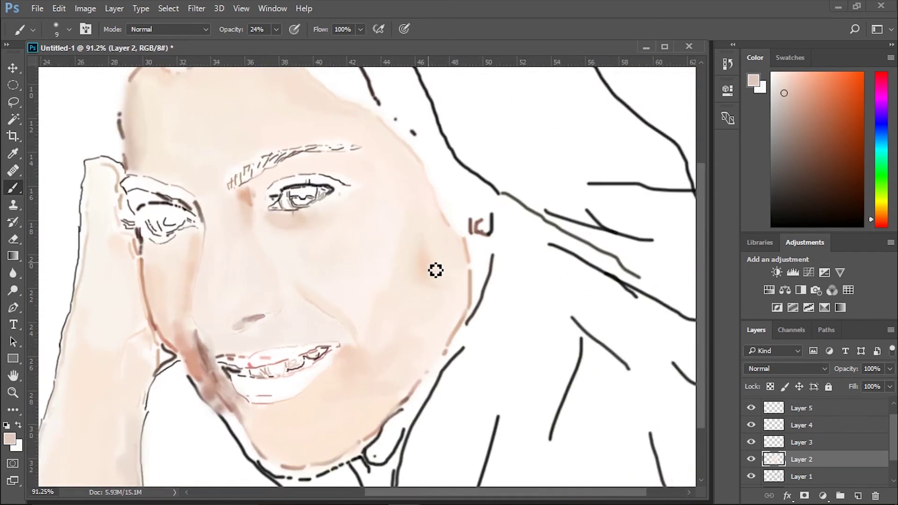
scroll(436, 271, up, 2)
alt+click(373, 263)
key(bracketright)
key(bracketright)
key(bracketright)
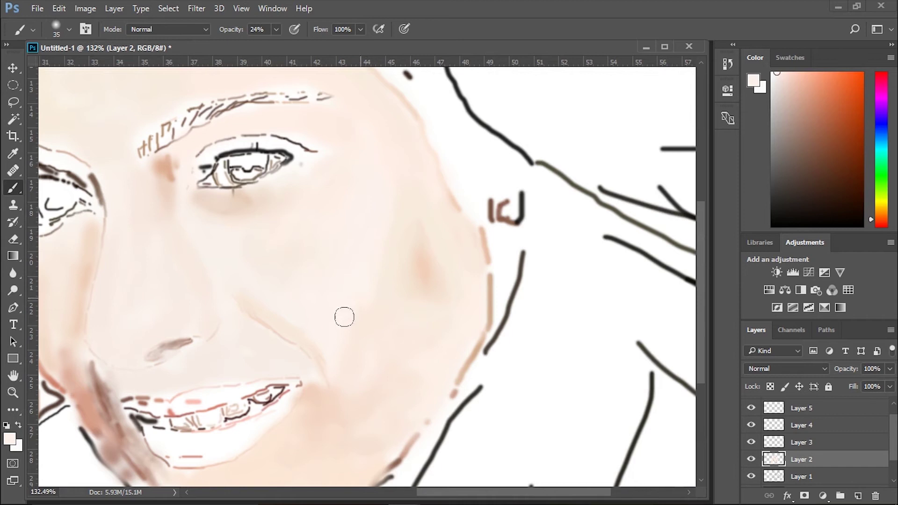
scroll(337, 346, down, 3)
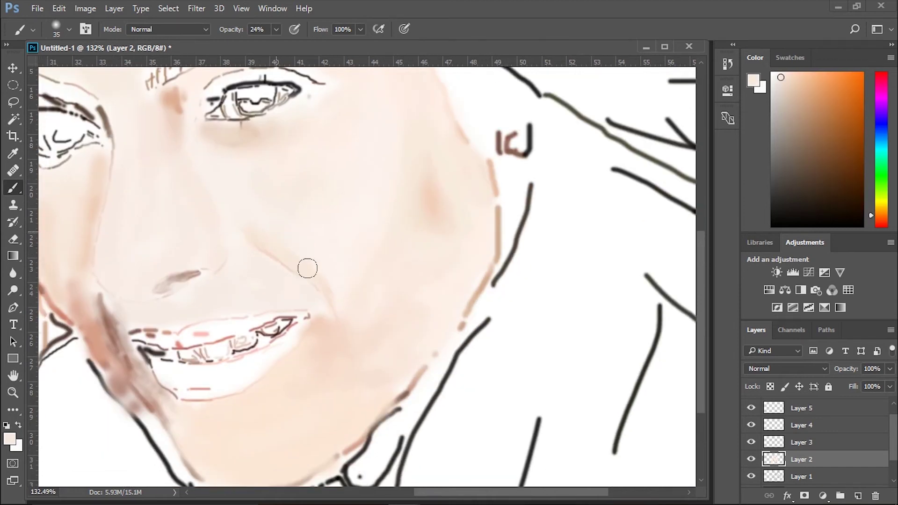
alt+click(245, 250)
alt+click(315, 301)
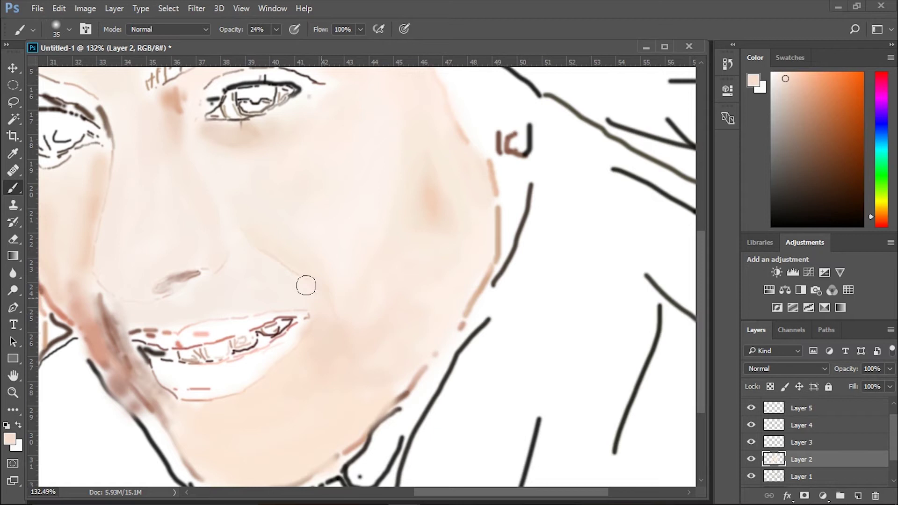
alt+click(318, 363)
scroll(335, 342, right, 2)
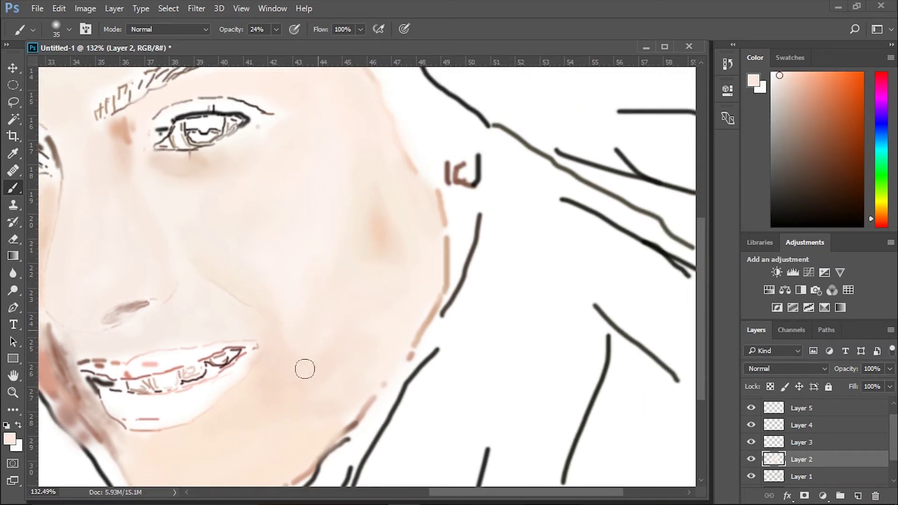
alt+click(358, 342)
Soften the brown jaw shading with a lighter cheek skin tone.
scroll(278, 314, up, 3)
scroll(427, 243, down, 2)
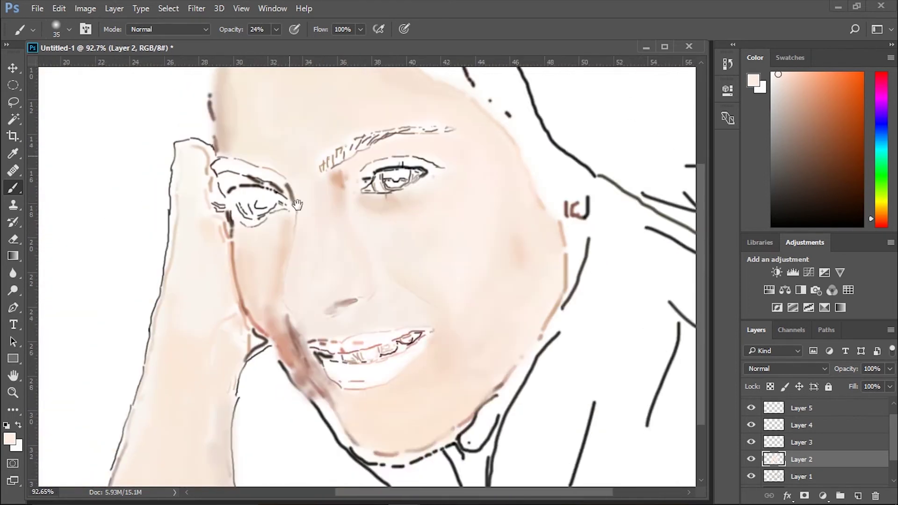
scroll(298, 205, up, 3)
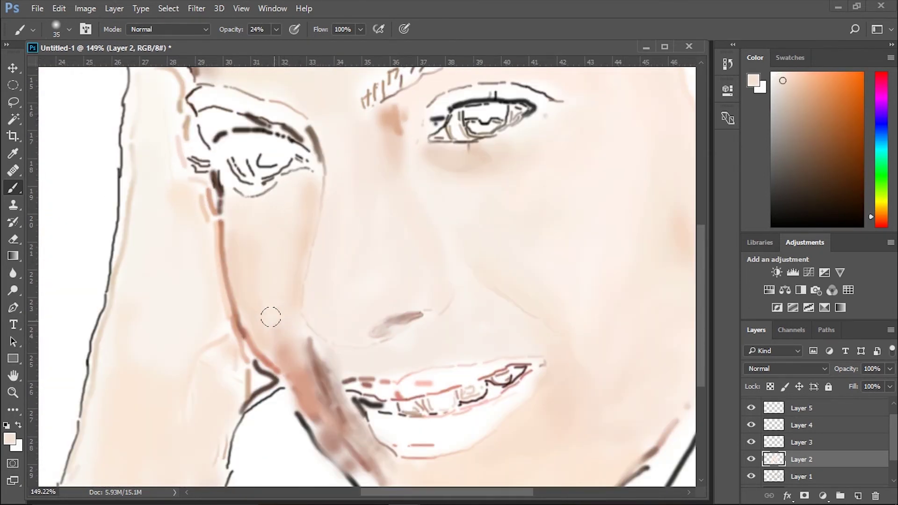
scroll(276, 308, down, 3)
alt+click(262, 246)
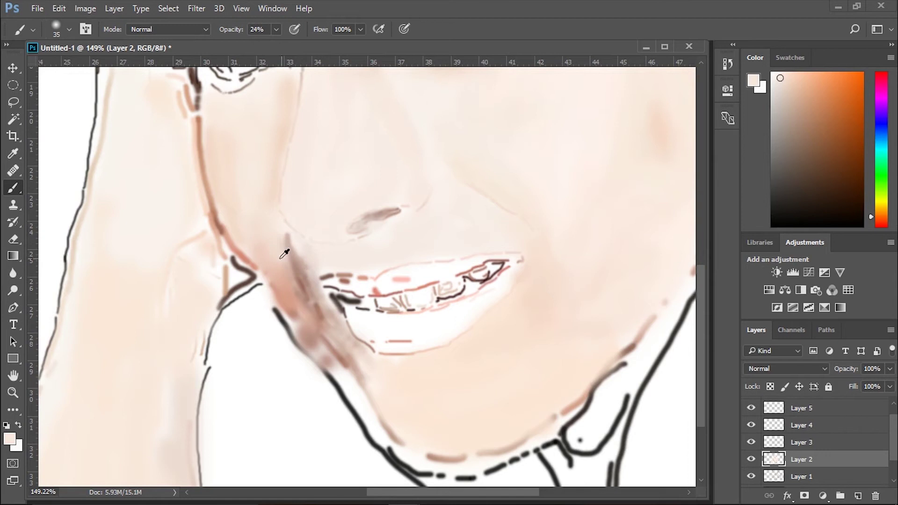
mouse_move(285, 253)
mouse_down()
mouse_move(355, 370)
mouse_move(281, 245)
mouse_up()
Blend lighter and darker peach tones across the forehead and temple.
alt+click(379, 390)
alt+click(260, 190)
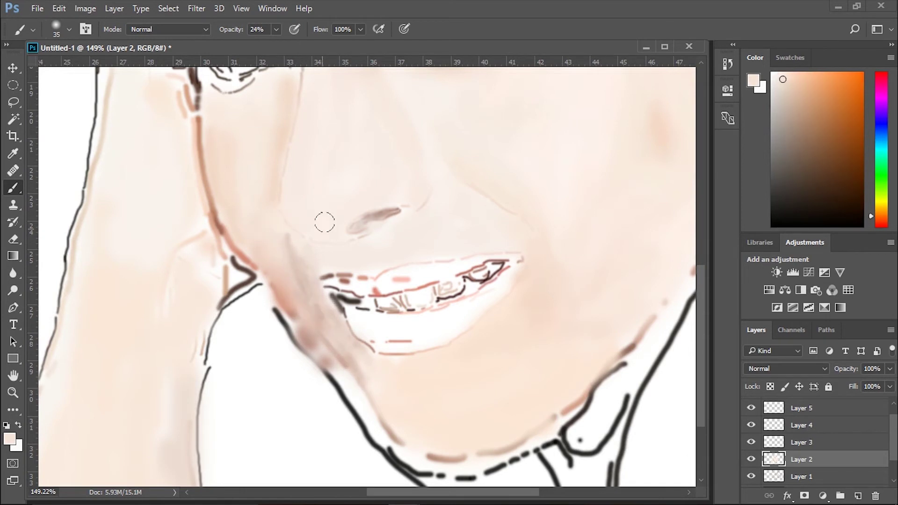
scroll(327, 234, up, 3)
alt+click(418, 260)
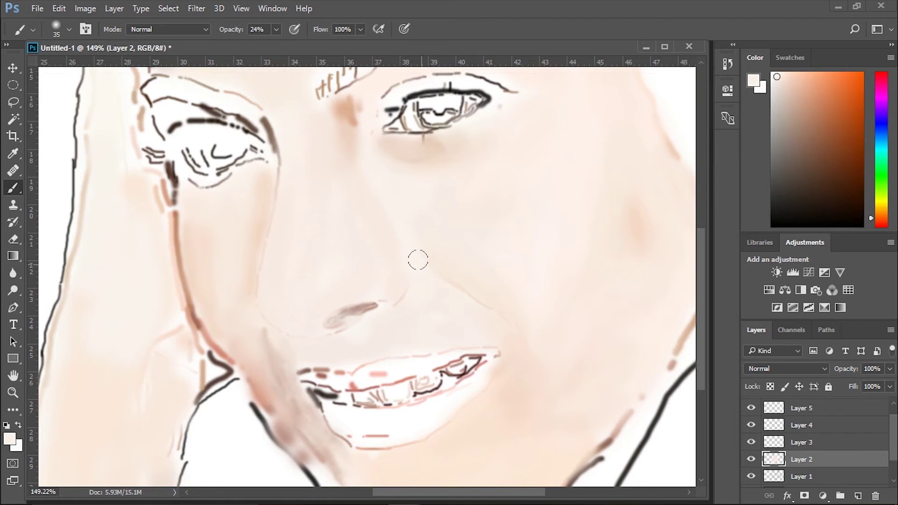
scroll(410, 256, down, 2)
alt+click(387, 297)
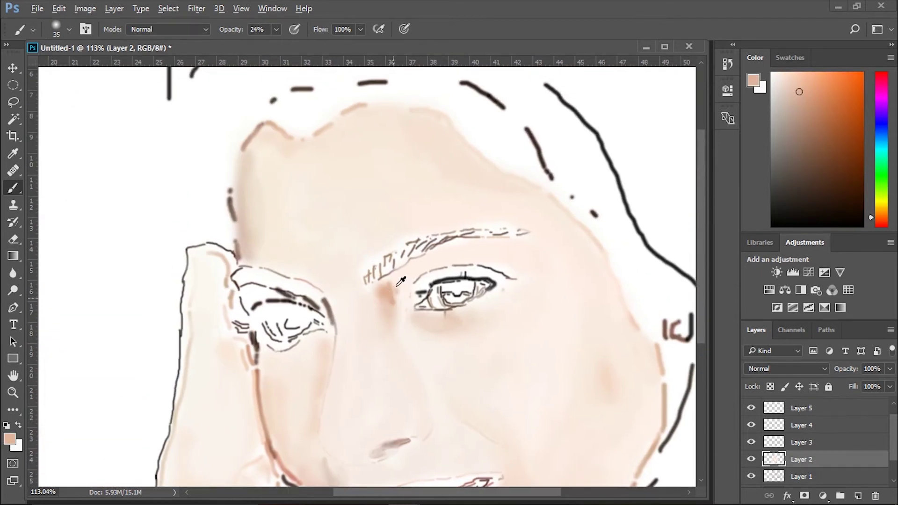
alt+click(328, 224)
alt+click(261, 170)
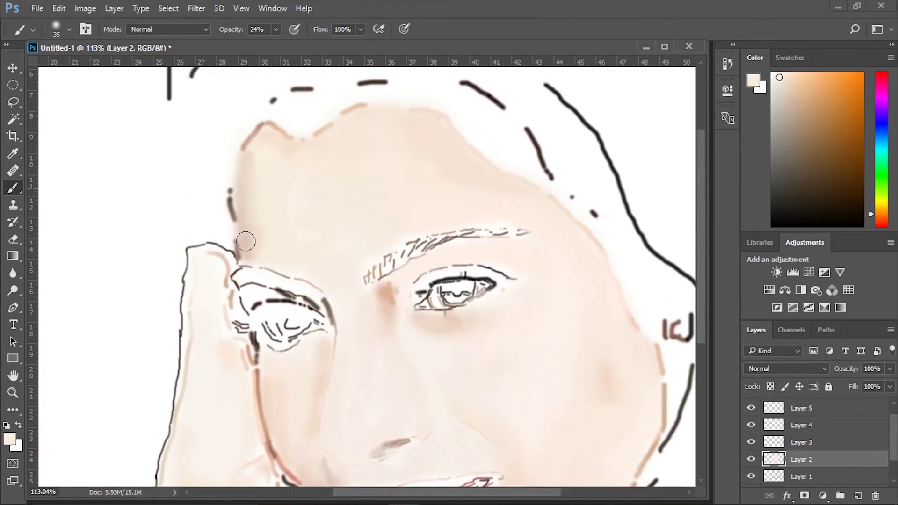
alt+click(273, 148)
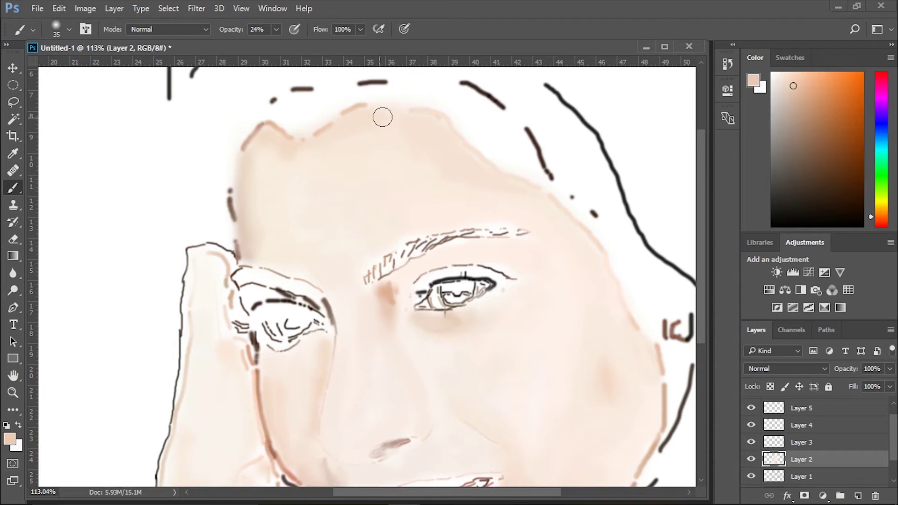
alt+click(400, 112)
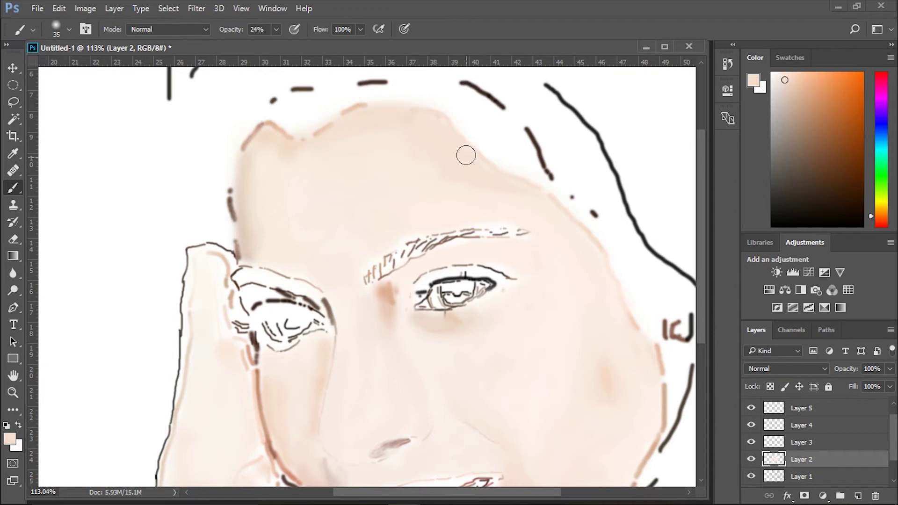
scroll(430, 148, down, 3)
scroll(430, 147, right, 5)
alt+click(395, 131)
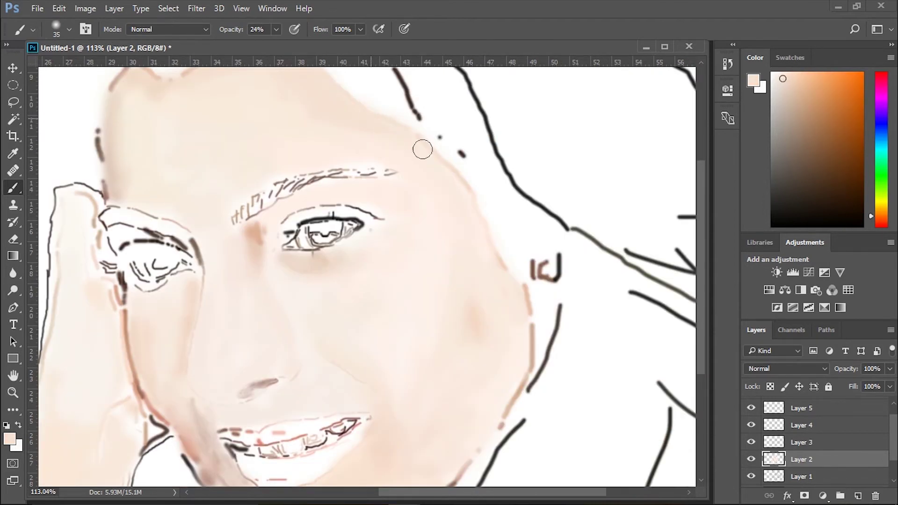
Even out the cheek, jaw and chin with resampled peach skin colours.
alt+click(473, 173)
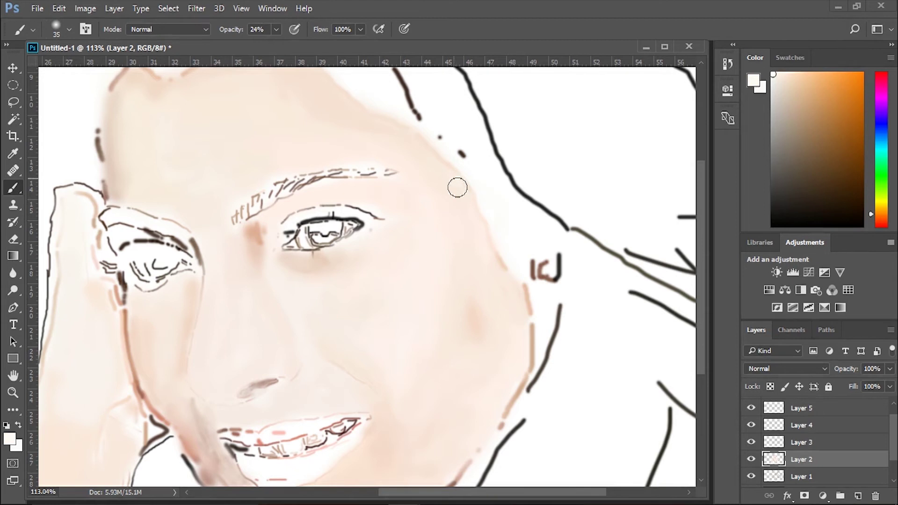
scroll(497, 273, down, 3)
scroll(498, 273, right, 3)
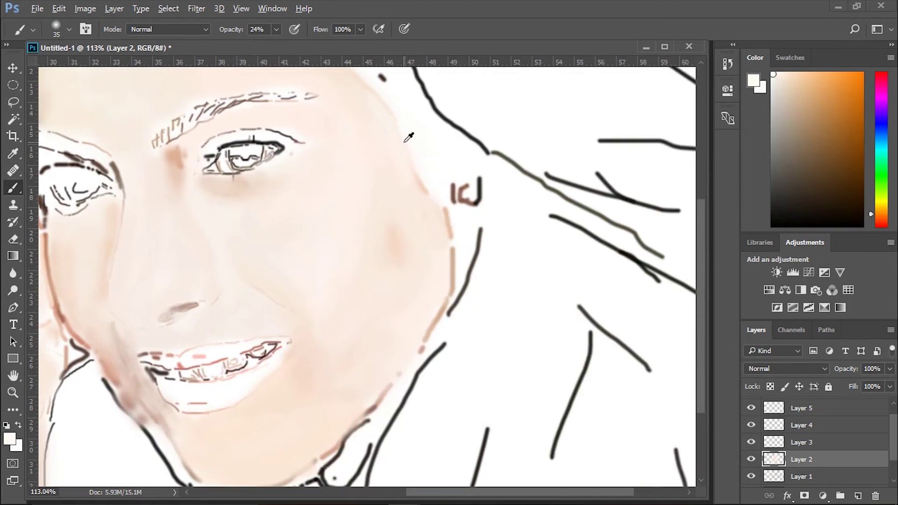
alt+click(416, 175)
alt+click(454, 228)
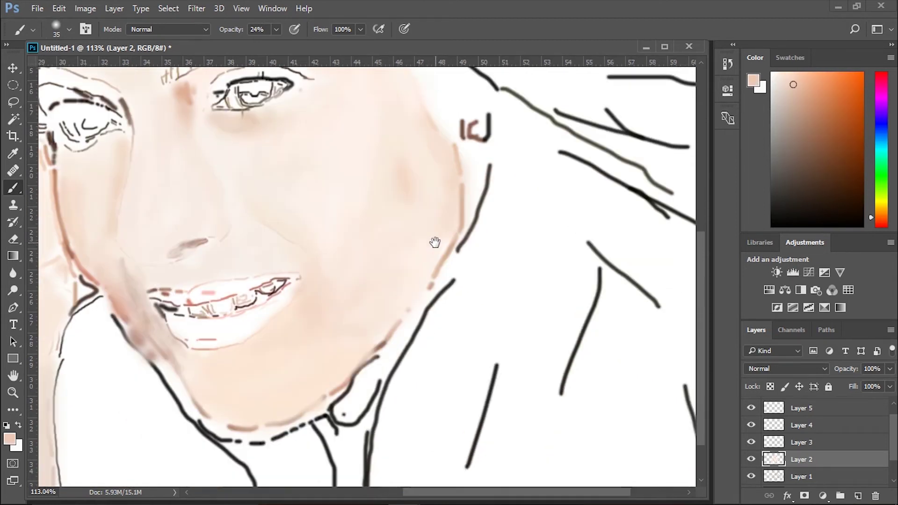
scroll(434, 242, down, 3)
alt+click(455, 231)
alt+click(401, 319)
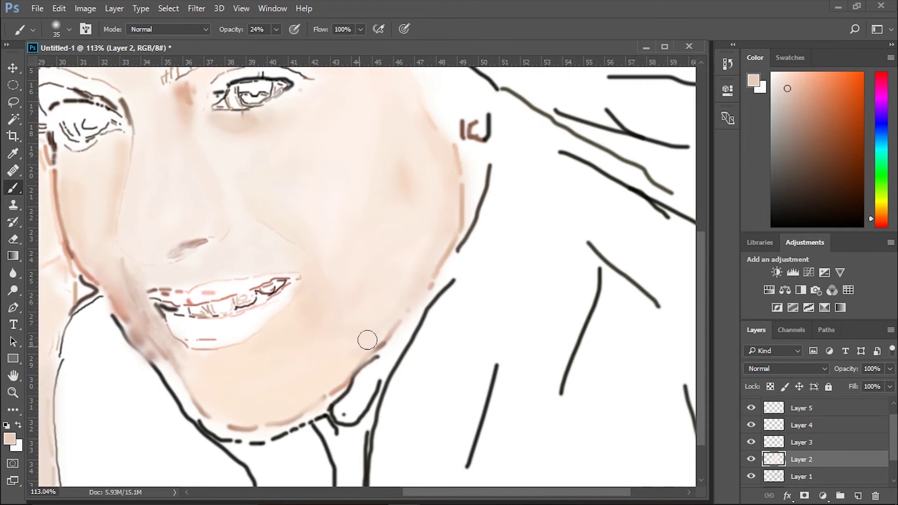
alt+click(244, 416)
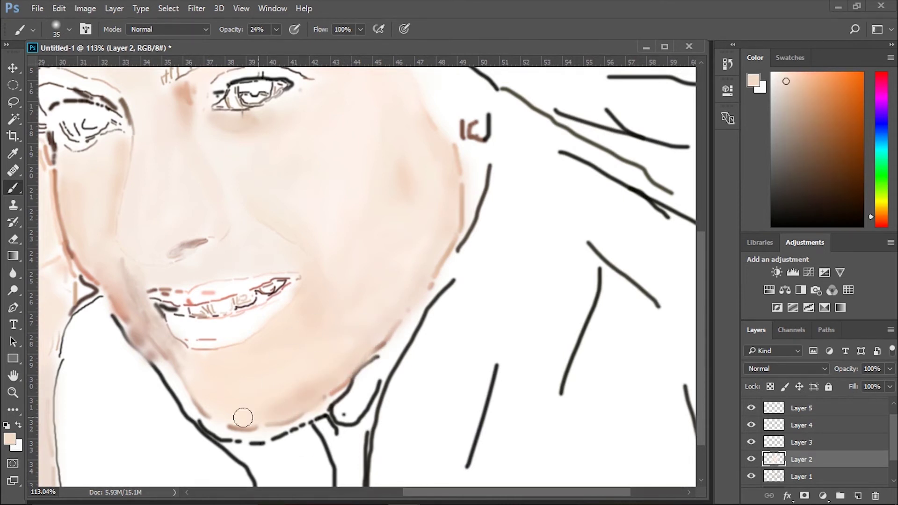
alt+click(215, 404)
Paint warm salmon strokes along the left jawline.
alt+click(133, 322)
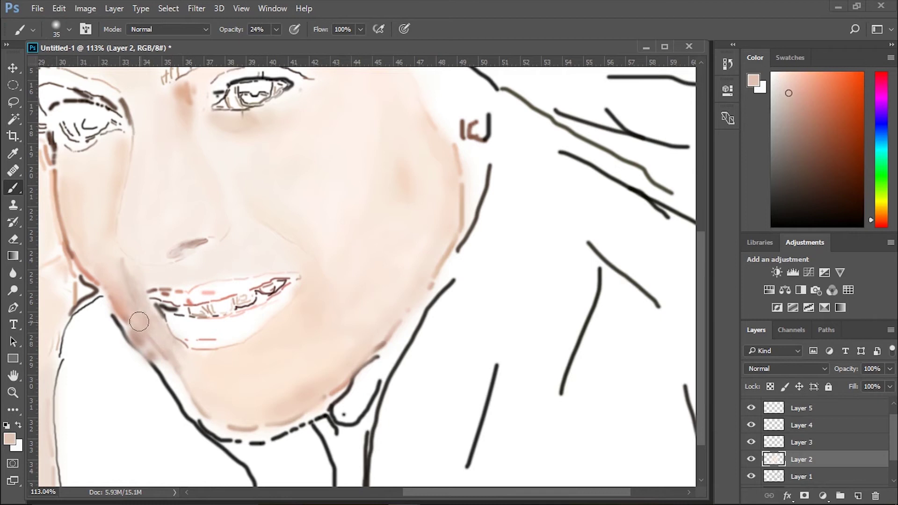
alt+click(71, 248)
drag(71, 248, 102, 279)
alt+click(68, 187)
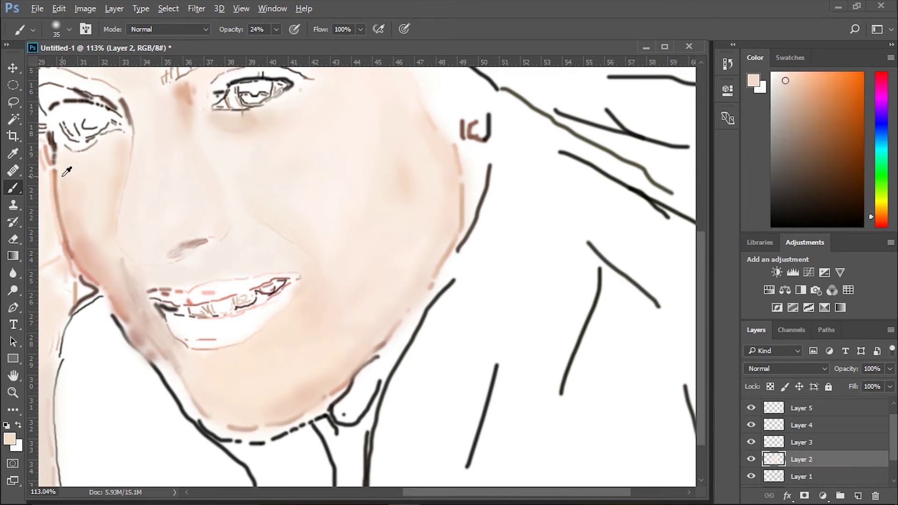
mouse_move(56, 169)
mouse_down()
mouse_move(70, 241)
mouse_move(126, 315)
mouse_up()
Pick a lighter skin tone, then near-white from the canvas, as paint colour.
scroll(141, 327, up, 3)
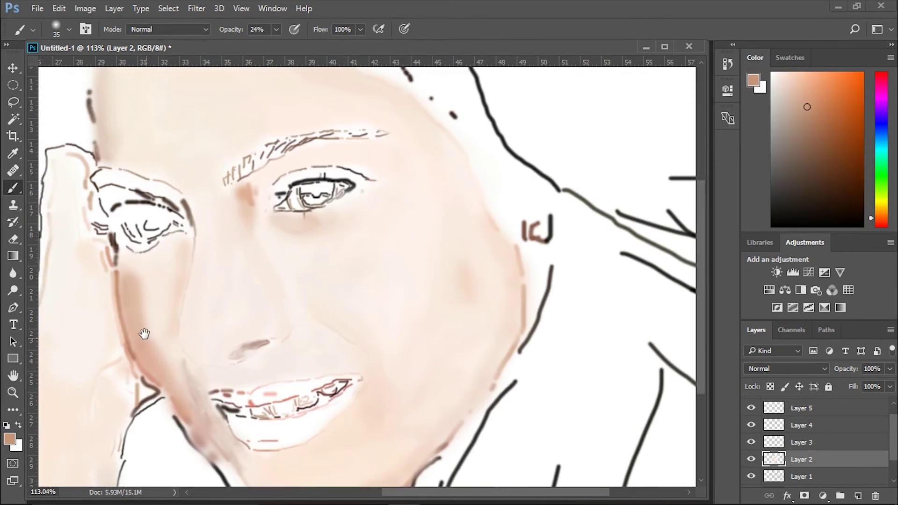
alt+click(122, 255)
alt+click(115, 236)
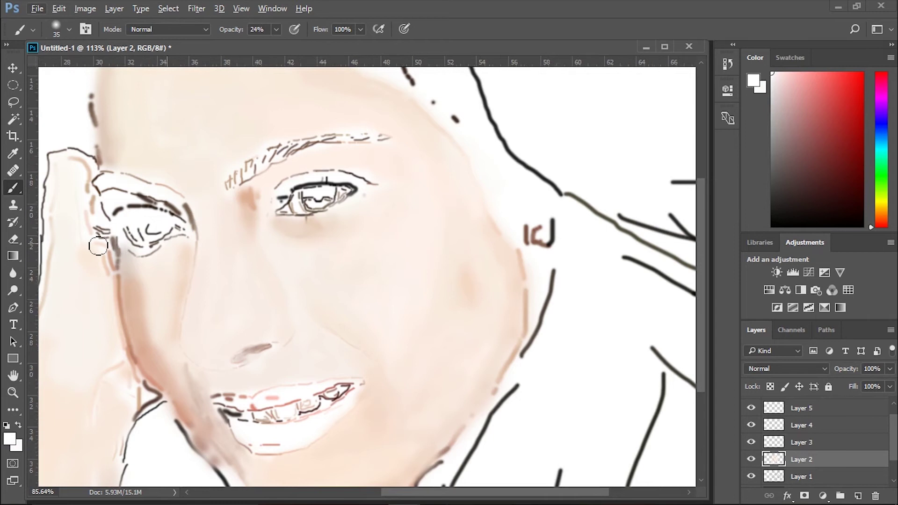
scroll(100, 247, down, 2)
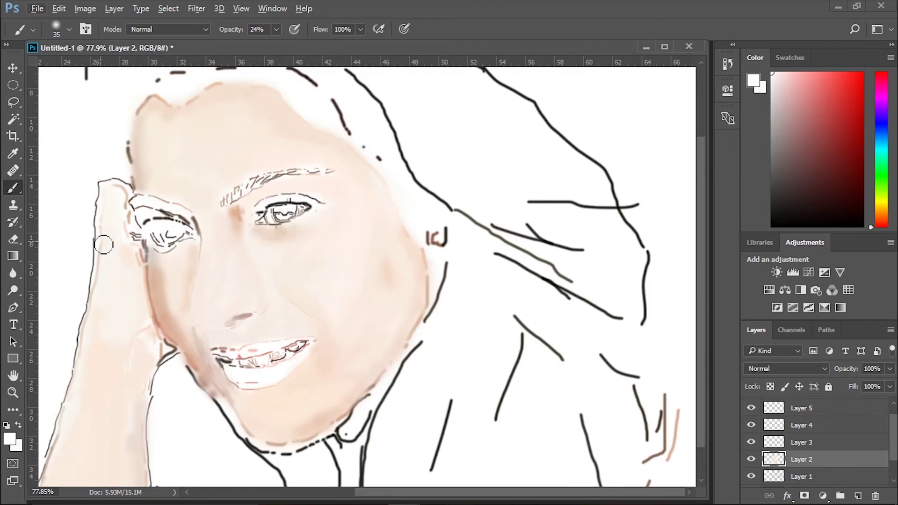
Select the 800 px textured brush preset, keeping the current foreground colour.
click(69, 29)
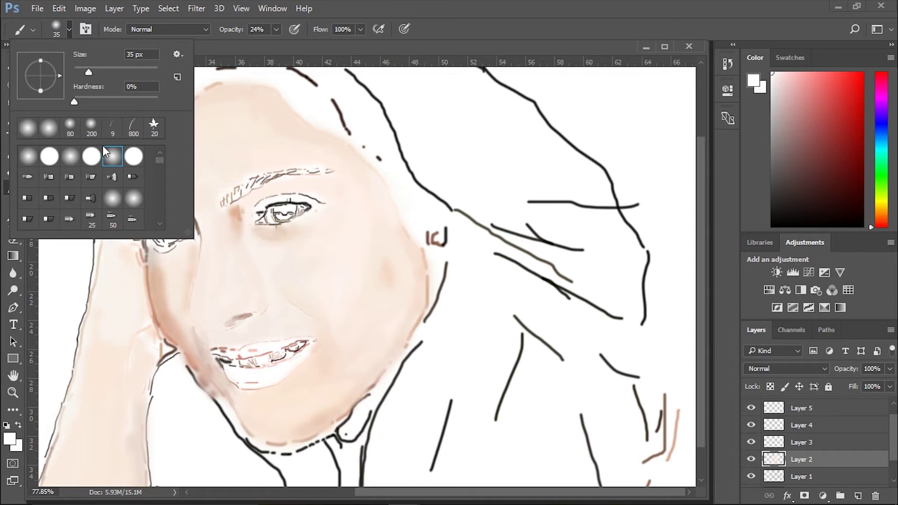
click(133, 133)
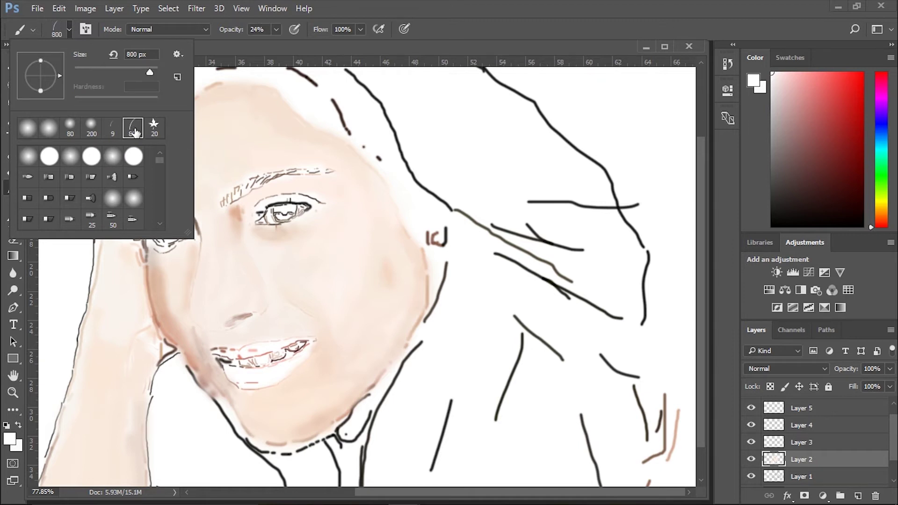
key(Return)
click(9, 437)
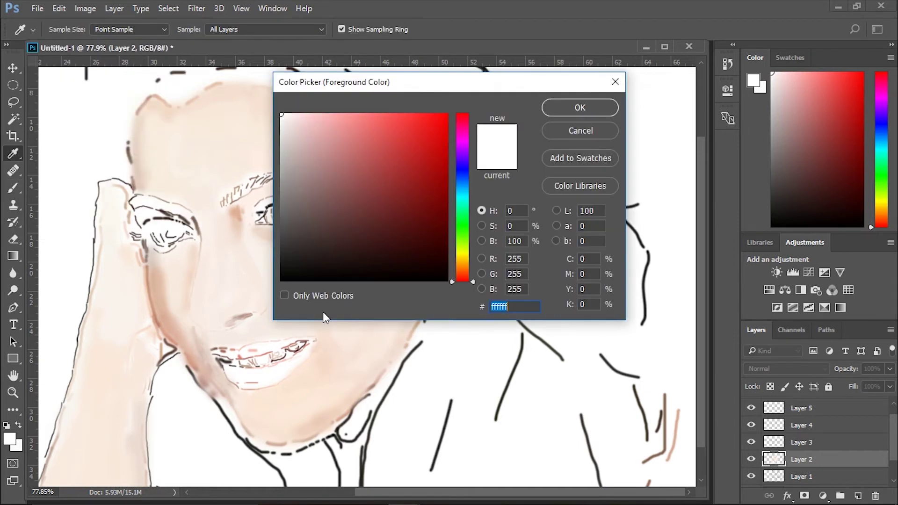
click(615, 82)
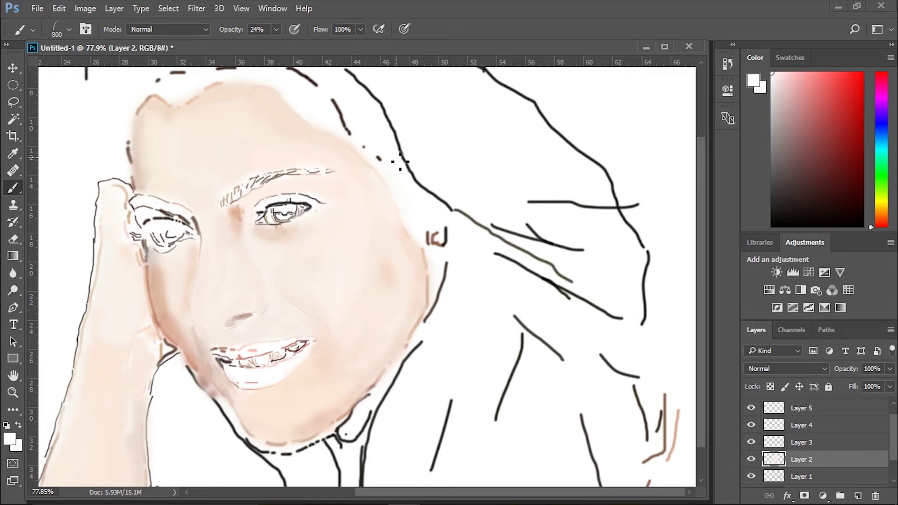
Paint grey hair strokes along the right eyebrow, undoing an overly dark stroke.
scroll(262, 187, up, 3)
scroll(279, 196, up, 3)
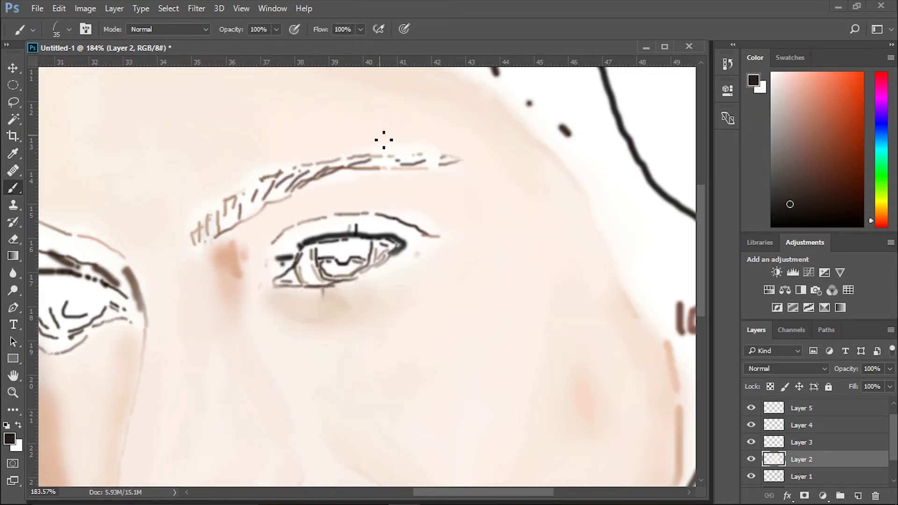
drag(205, 236, 221, 229)
key(ctrl+z)
mouse_move(204, 234)
mouse_down()
mouse_move(255, 197)
mouse_move(238, 222)
mouse_move(300, 173)
mouse_up()
mouse_move(262, 198)
mouse_down()
mouse_move(354, 161)
mouse_move(411, 159)
mouse_move(436, 177)
mouse_up()
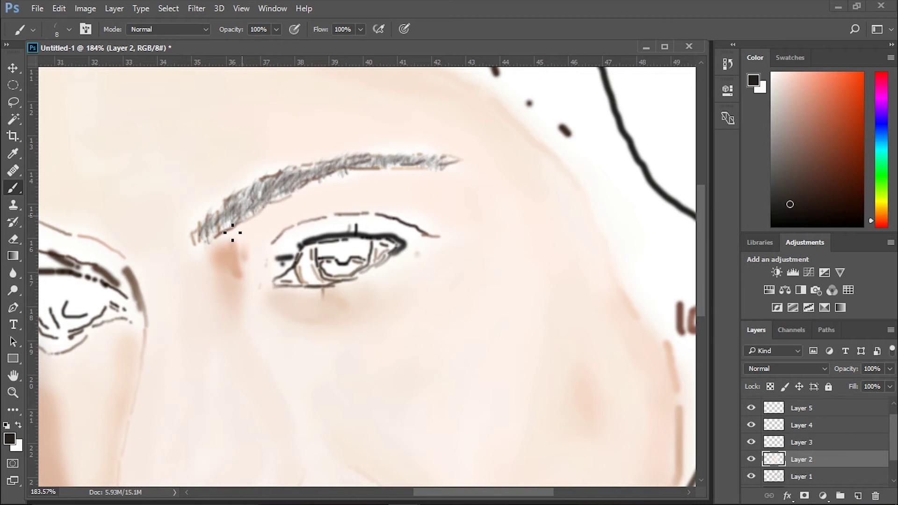
Lighten the inner brow with skin tone and add medium brown hairs there.
alt+click(273, 175)
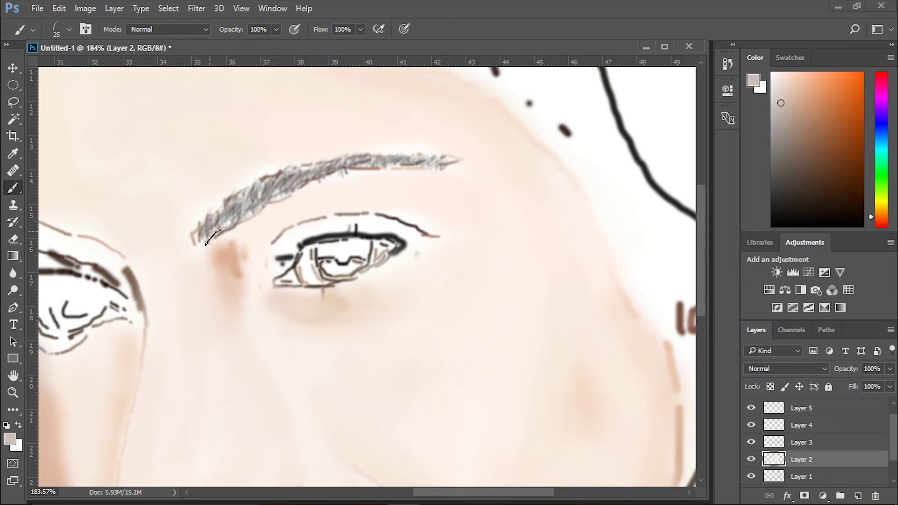
drag(225, 229, 244, 210)
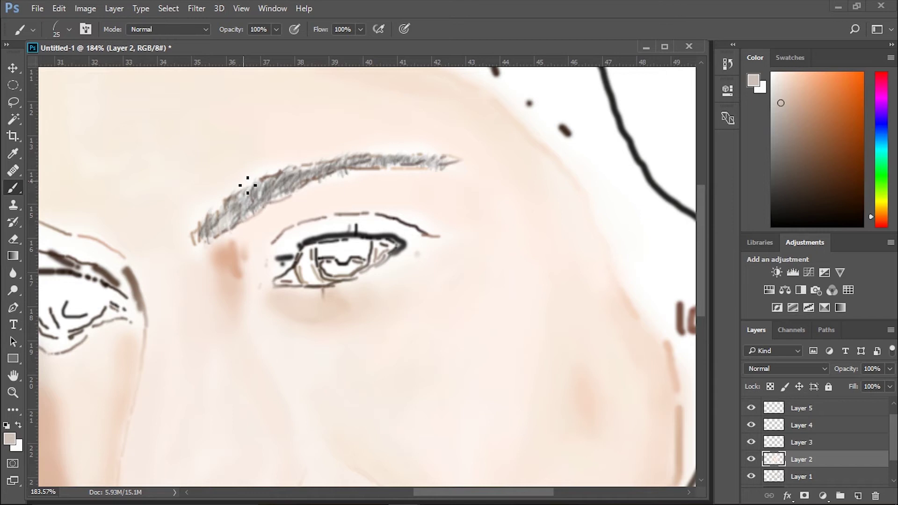
alt+click(263, 179)
drag(216, 228, 238, 213)
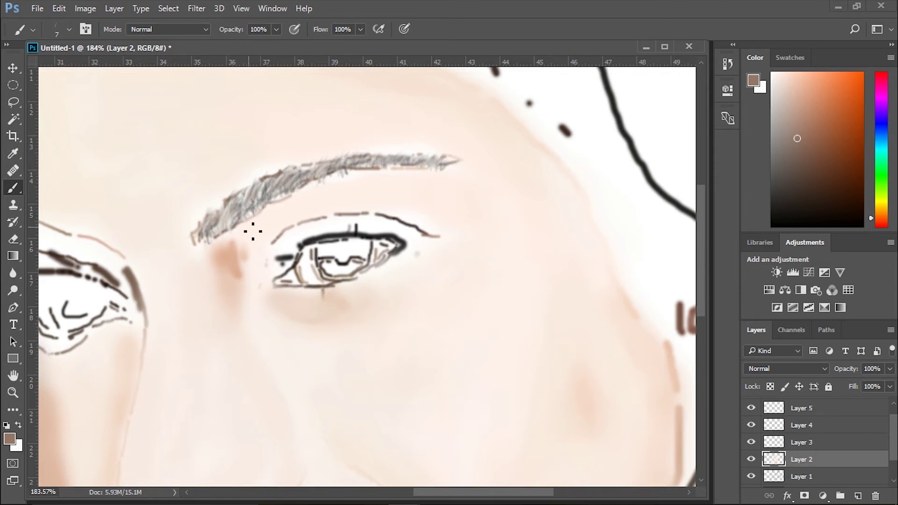
scroll(253, 231, down, 5)
scroll(236, 238, up, 5)
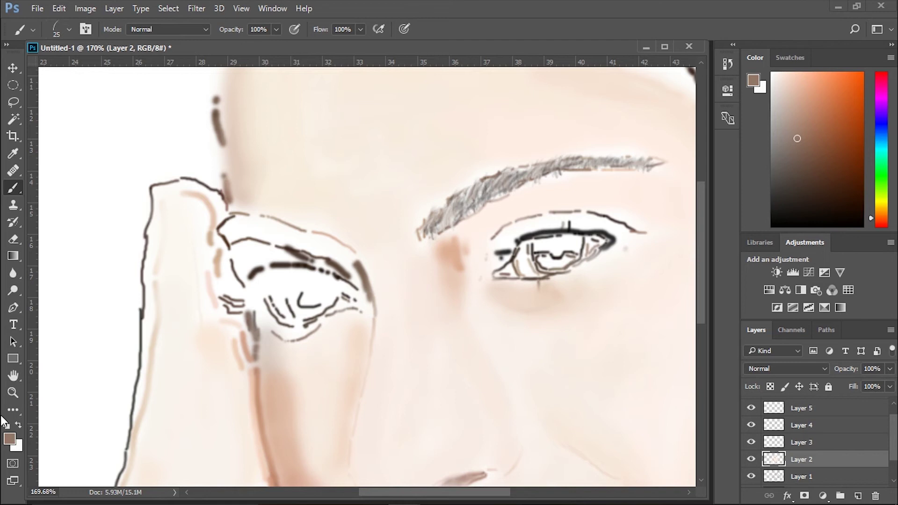
Pick a near-black colour and hatch strokes over the left eye's upper lid.
click(9, 438)
click(356, 268)
key(Return)
mouse_move(352, 265)
mouse_down()
mouse_move(337, 248)
mouse_move(237, 234)
mouse_move(337, 253)
mouse_move(286, 237)
mouse_up()
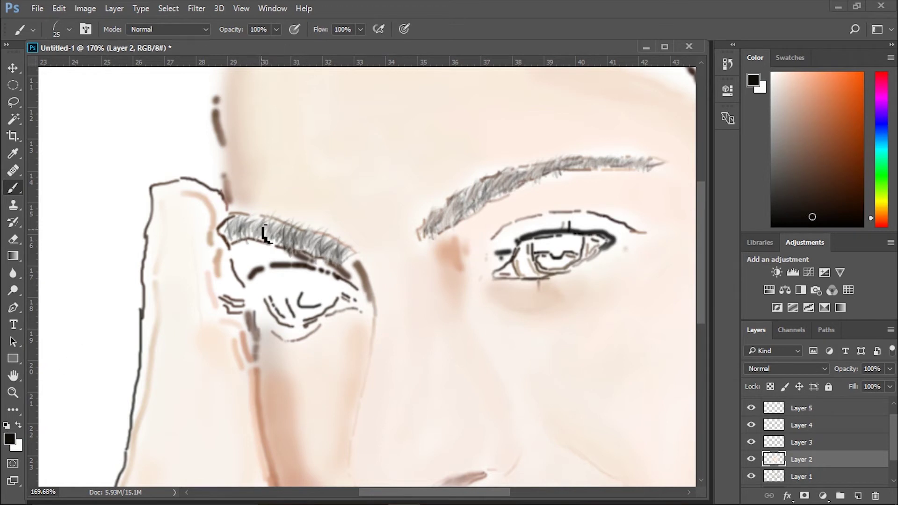
scroll(389, 190, down, 5)
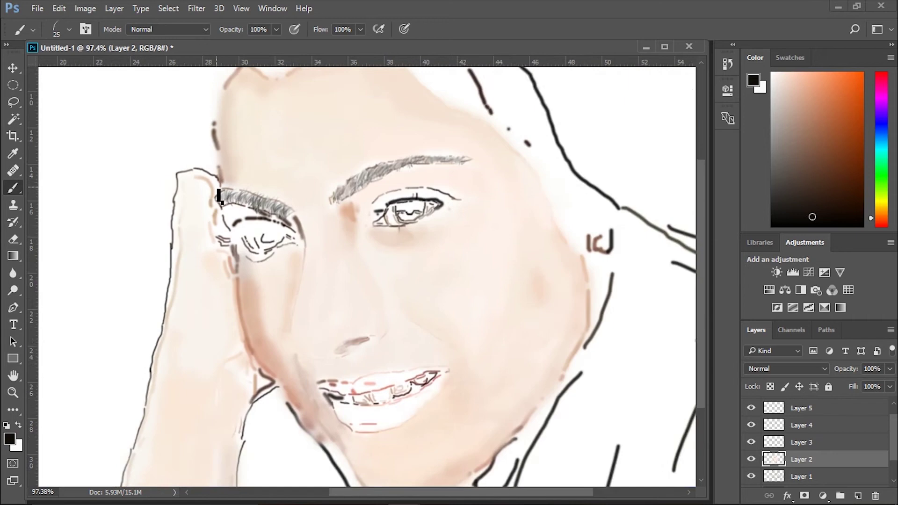
scroll(365, 201, up, 1)
scroll(351, 210, up, 2)
scroll(340, 216, up, 3)
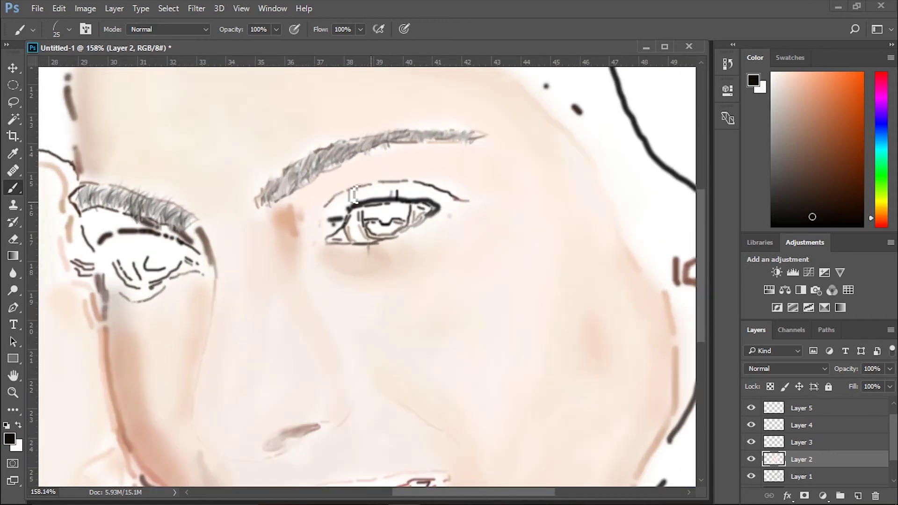
Switch to a round brush tip and paint dark lashes along the right eye's upper lid.
click(69, 28)
double_click(127, 155)
mouse_move(333, 208)
mouse_down()
mouse_move(386, 195)
mouse_move(392, 204)
mouse_move(434, 210)
mouse_up()
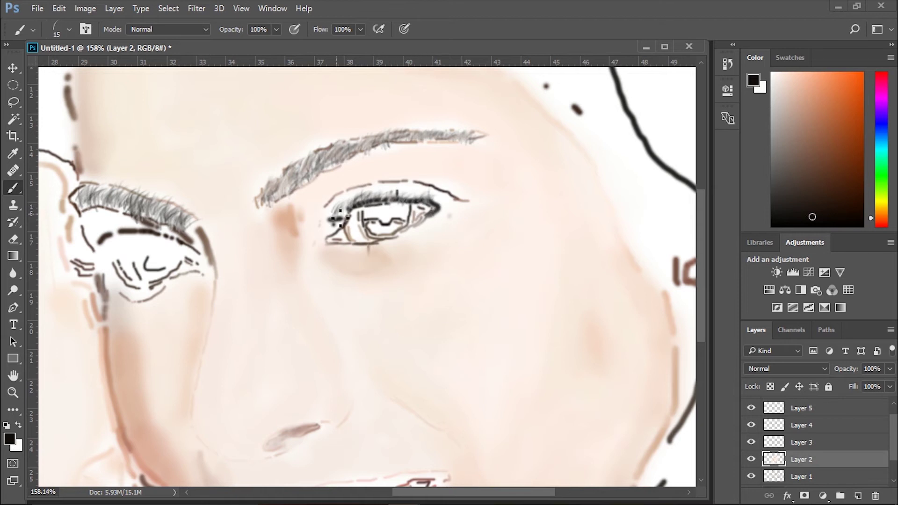
click(11, 153)
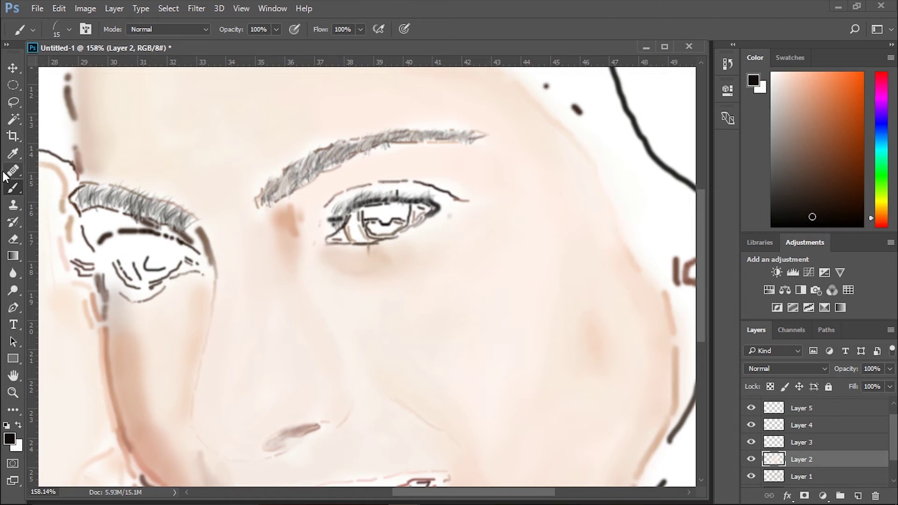
click(9, 439)
click(592, 111)
key(b)
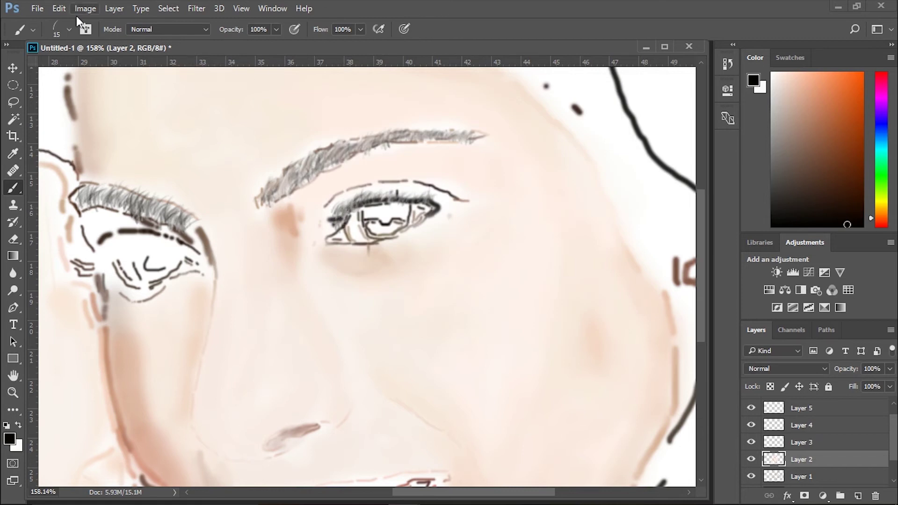
Set up a small round brush of about 6 px with dark brown paint.
click(66, 30)
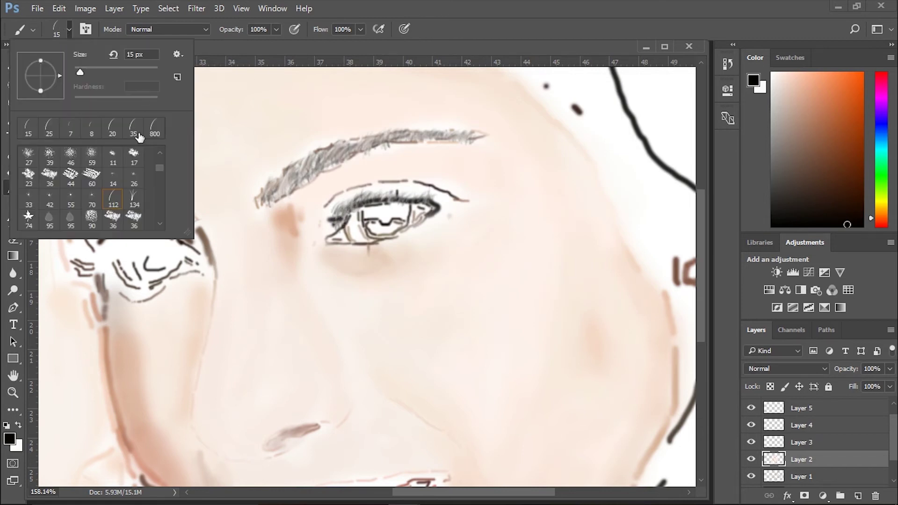
click(121, 260)
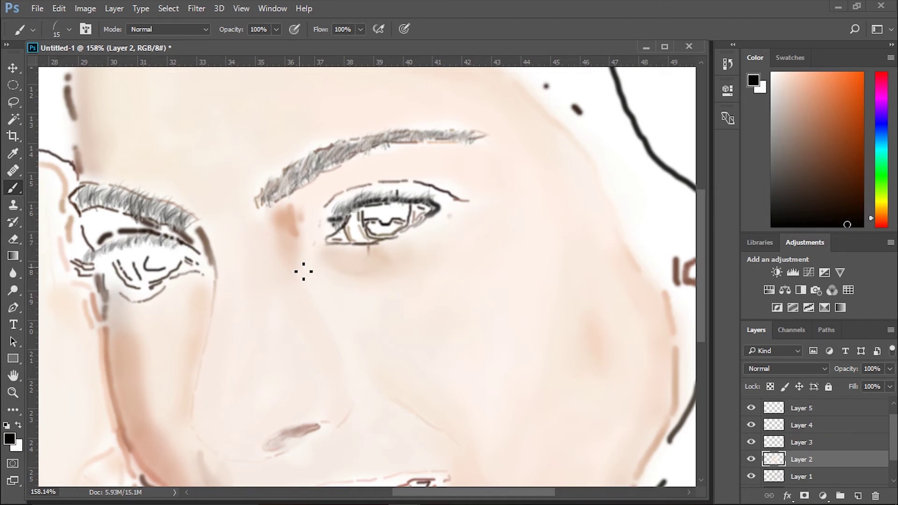
click(9, 438)
click(565, 109)
click(68, 29)
scroll(160, 170, up, 3)
double_click(135, 162)
key(bracketleft)
key(bracketleft)
key(bracketleft)
key(bracketright)
key(bracketright)
key(bracketright)
scroll(365, 225, up, 1)
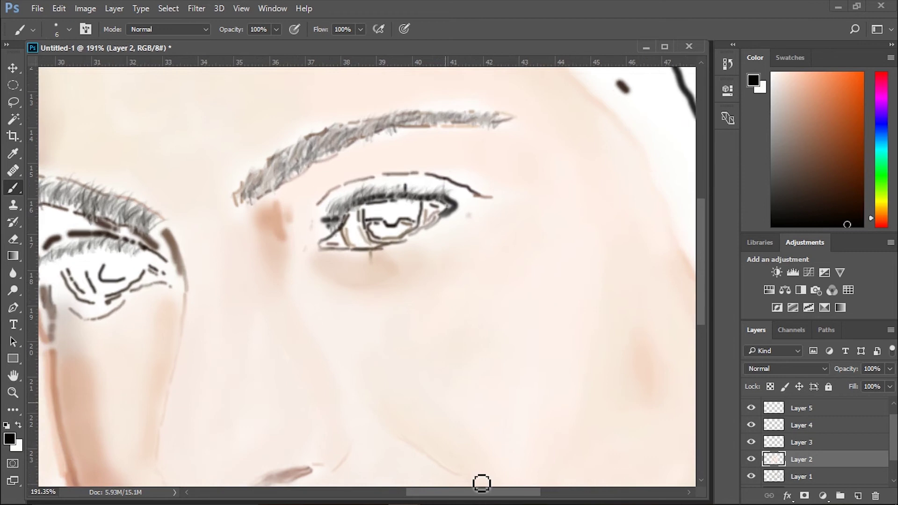
scroll(416, 269, up, 1)
alt+click(347, 238)
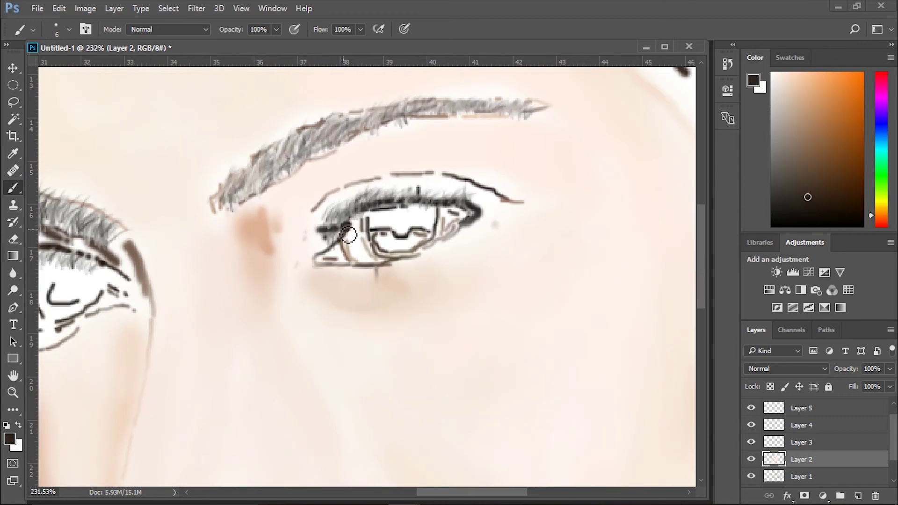
Extend the upper lid line and fill the inner eye corner with brown-grey.
click(59, 29)
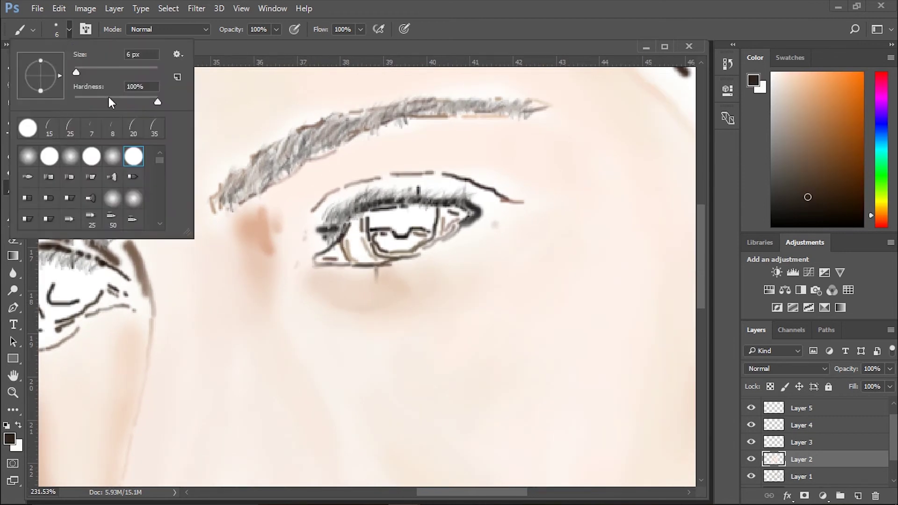
click(201, 96)
drag(312, 211, 330, 194)
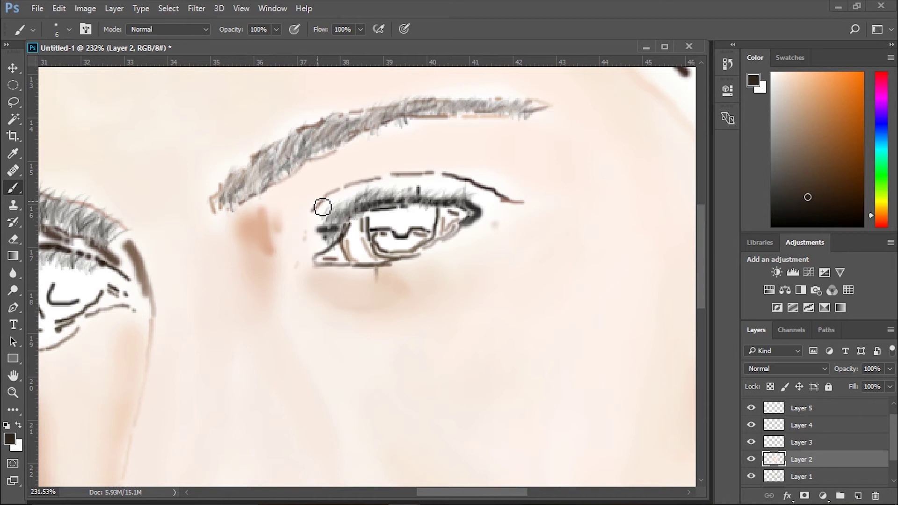
drag(323, 228, 332, 228)
alt+click(336, 256)
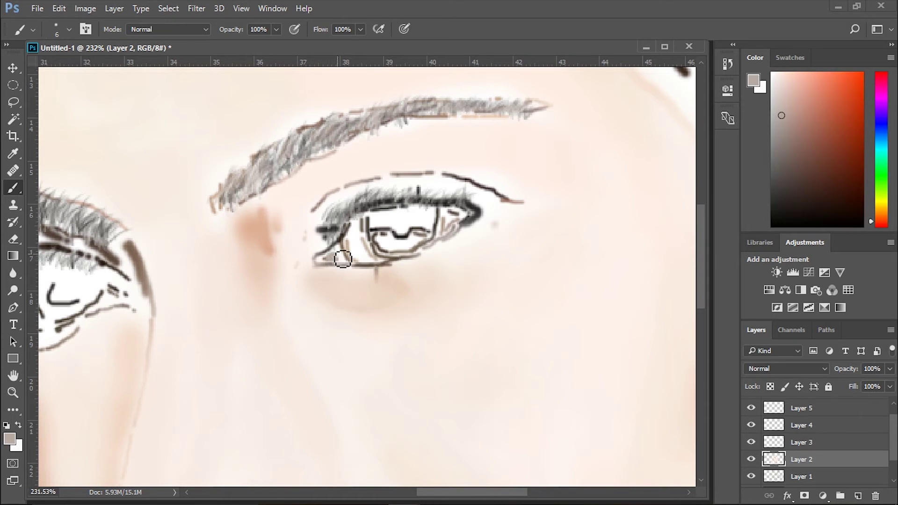
mouse_move(343, 254)
mouse_down()
mouse_move(347, 262)
mouse_move(327, 248)
mouse_move(324, 255)
mouse_up()
Shrink the brush and paint a near-white stroke inside the inner eye.
alt+click(331, 255)
key(bracketleft)
key(bracketleft)
key(bracketleft)
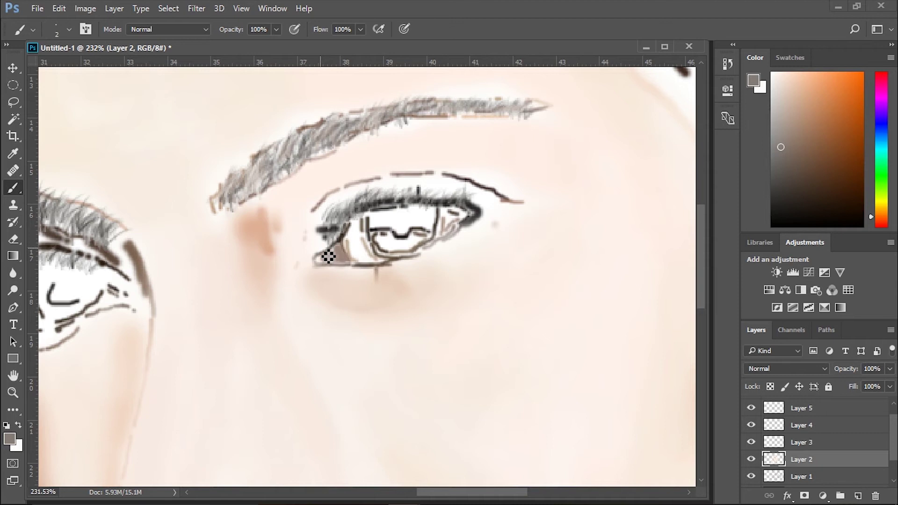
scroll(327, 255, up, 2)
scroll(309, 255, up, 2)
alt+click(304, 257)
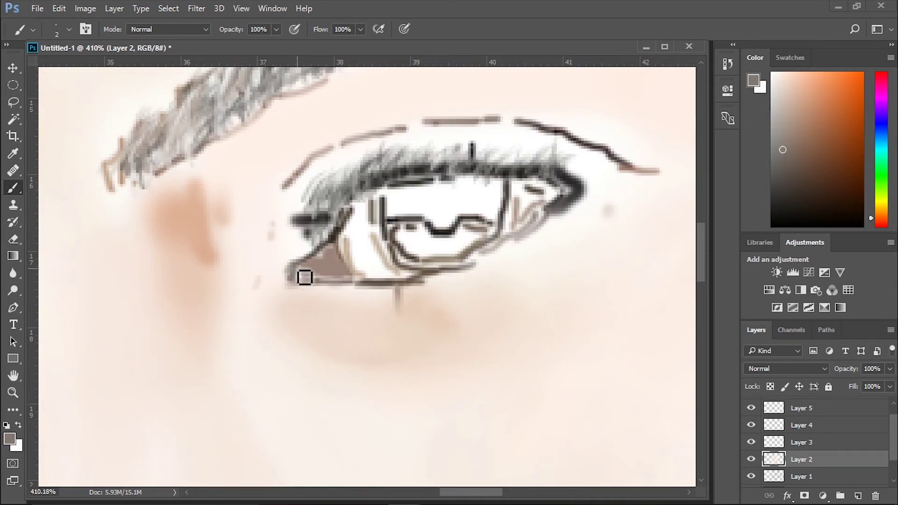
alt+click(364, 280)
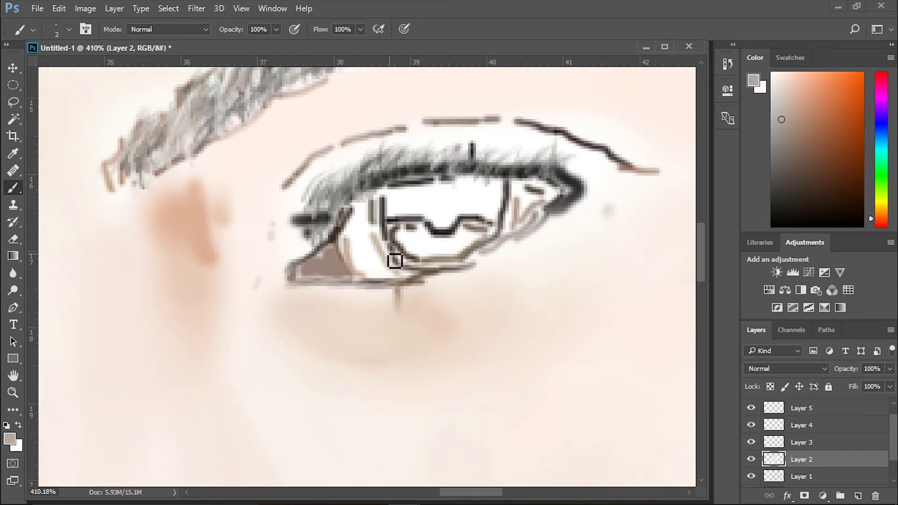
alt+click(385, 233)
drag(380, 217, 382, 249)
Thicken the dark grey line at the iris's right edge.
alt+click(354, 245)
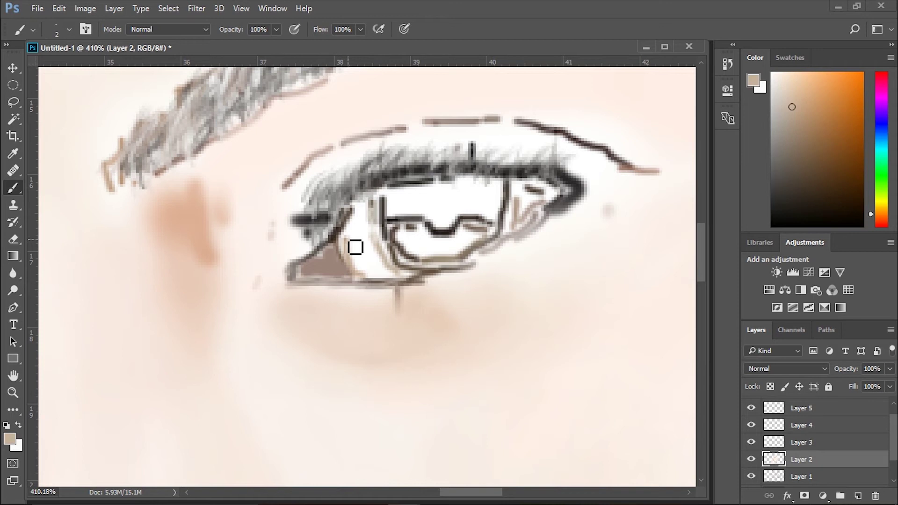
alt+click(366, 221)
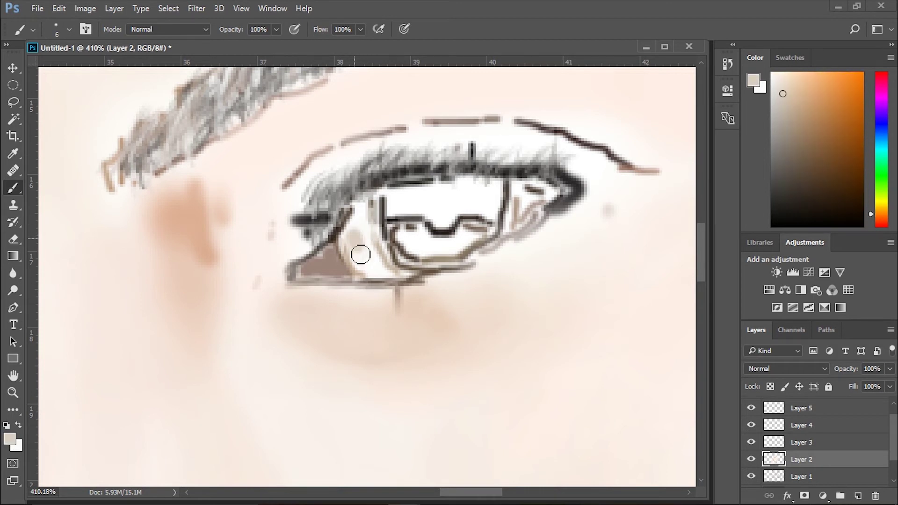
alt+click(361, 252)
alt+click(482, 214)
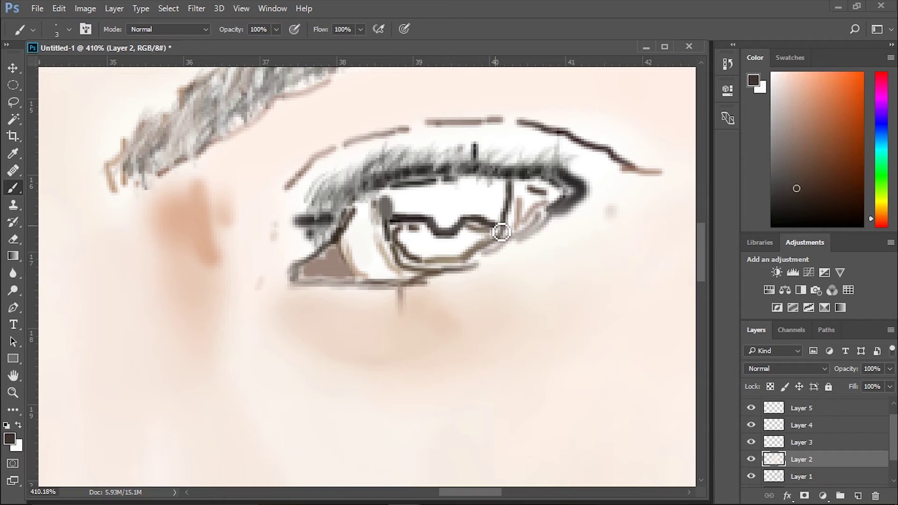
mouse_move(501, 227)
mouse_down()
mouse_move(509, 191)
mouse_move(503, 234)
mouse_up()
Shade the upper iris in darker and light greys, then fill the lower iris dark brown.
alt+click(405, 220)
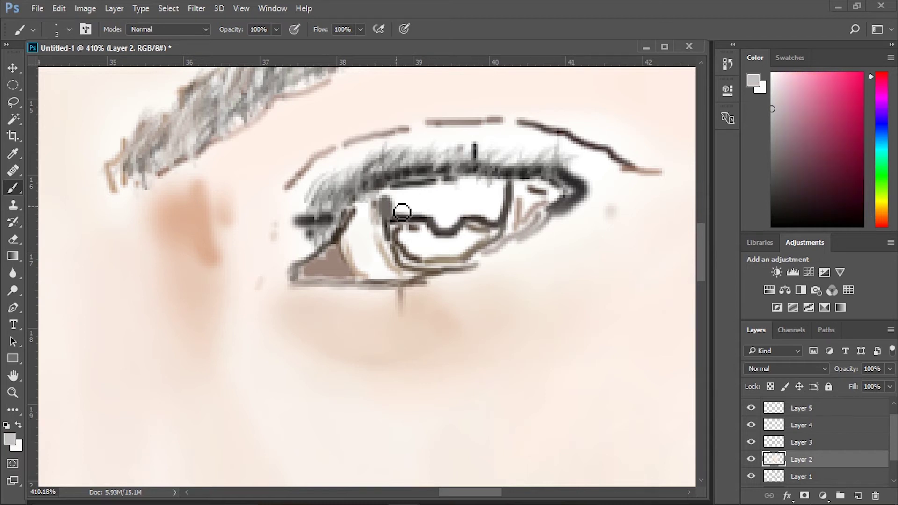
alt+click(394, 207)
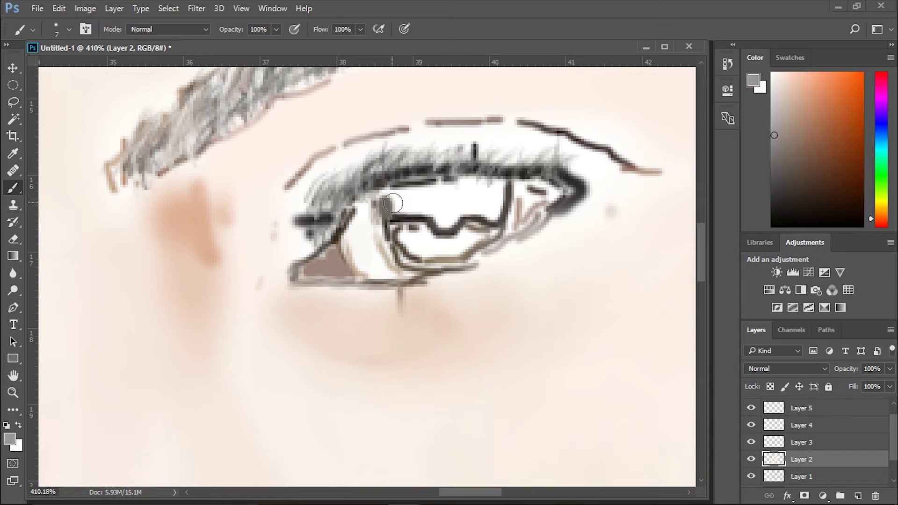
drag(394, 207, 421, 201)
alt+click(506, 186)
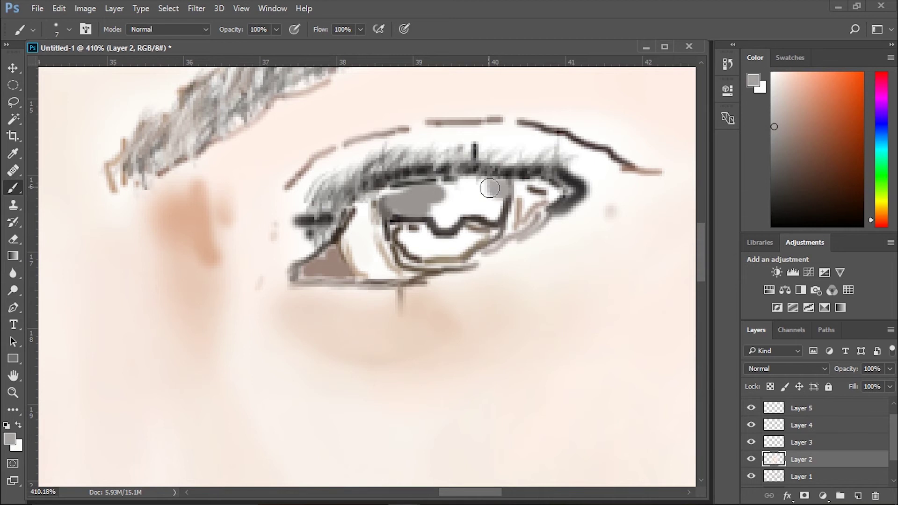
mouse_move(495, 184)
mouse_down()
mouse_move(477, 199)
mouse_move(506, 208)
mouse_up()
alt+click(449, 222)
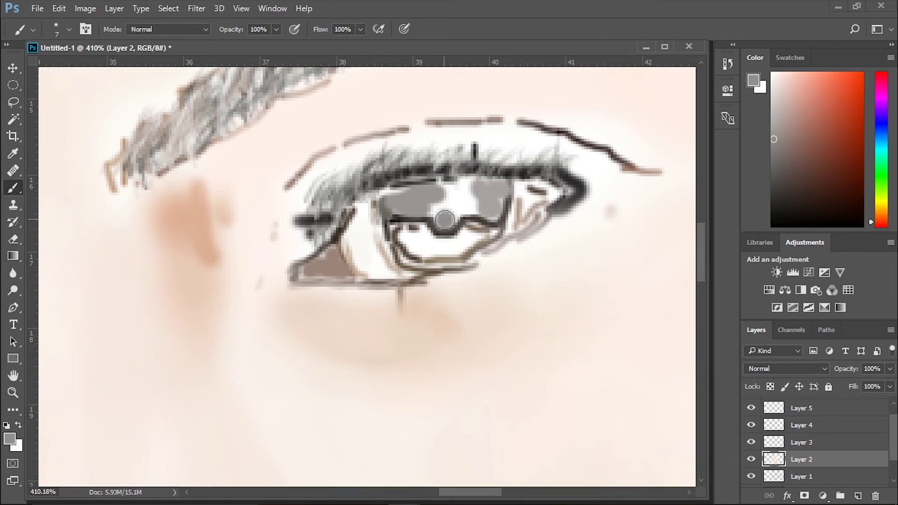
alt+click(451, 192)
mouse_move(435, 202)
mouse_down()
mouse_move(424, 190)
mouse_move(428, 201)
mouse_up()
alt+click(470, 239)
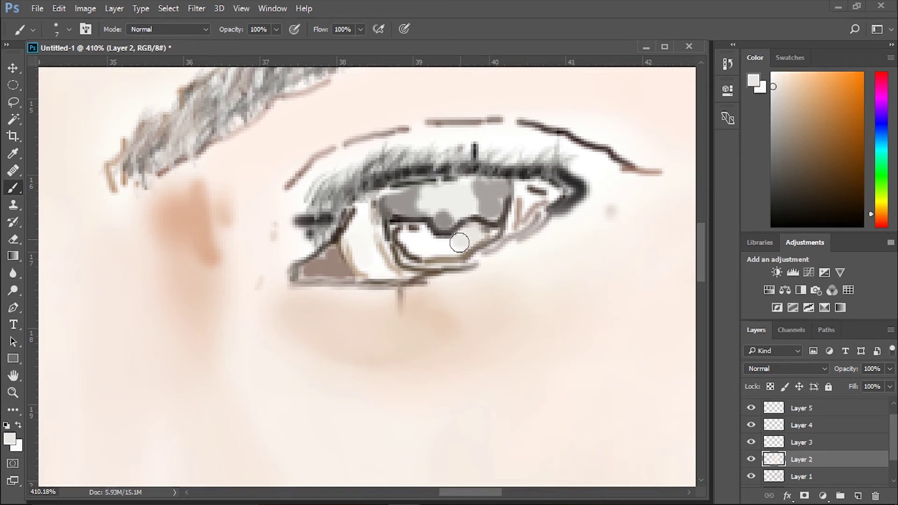
drag(420, 242, 468, 236)
Brush light pinkish brown over the eye white right of the iris.
scroll(463, 241, down, 2)
scroll(463, 241, down, 2)
scroll(491, 248, up, 3)
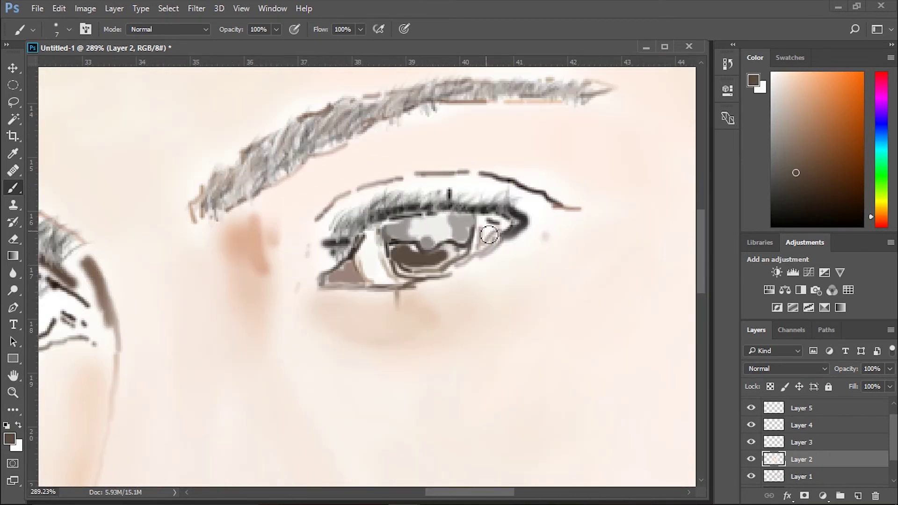
alt+click(486, 230)
mouse_move(481, 245)
mouse_down()
mouse_move(508, 232)
mouse_move(491, 223)
mouse_move(485, 243)
mouse_up()
alt+click(492, 225)
Resample white and light grey tones near the eye's outer corner.
alt+click(375, 256)
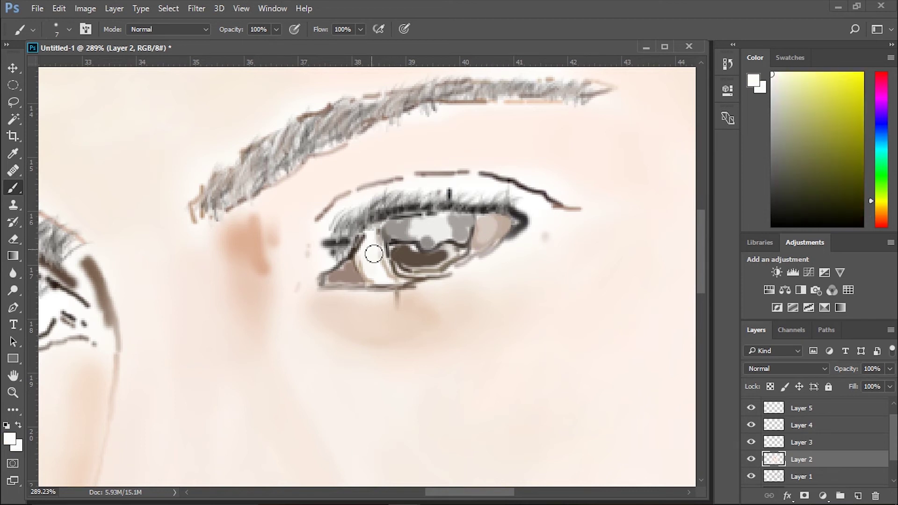
scroll(399, 235, down, 2)
scroll(552, 250, up, 2)
alt+click(551, 253)
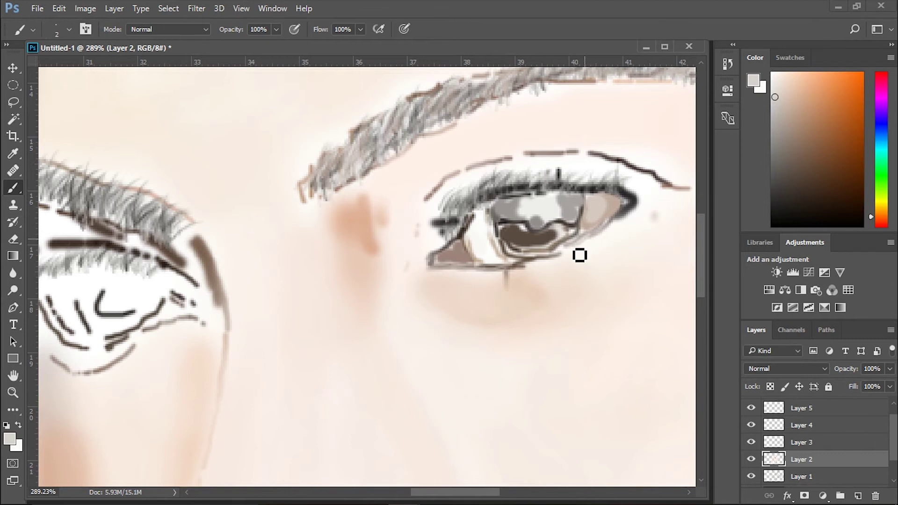
scroll(439, 265, down, 5)
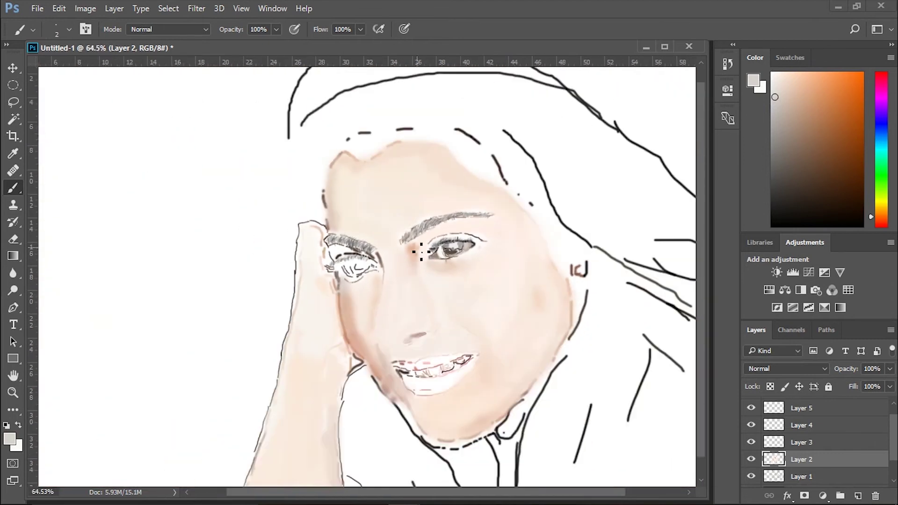
scroll(460, 223, up, 2)
scroll(441, 261, up, 3)
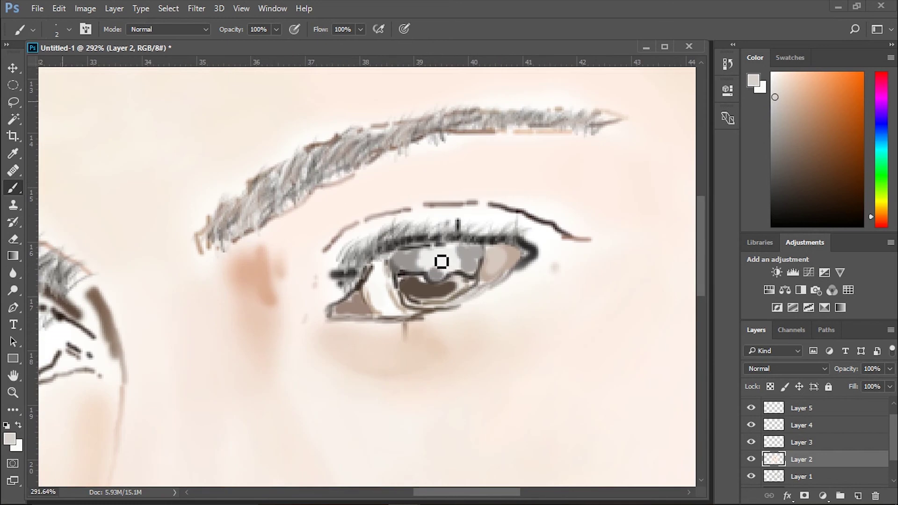
scroll(463, 264, down, 2)
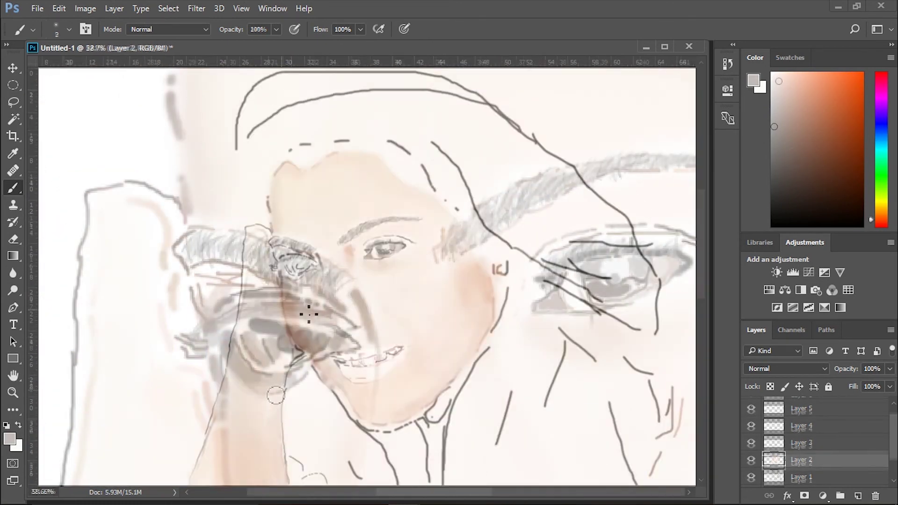
Lower the brush opacity and paint near-black shading across the left iris and pupil.
click(276, 29)
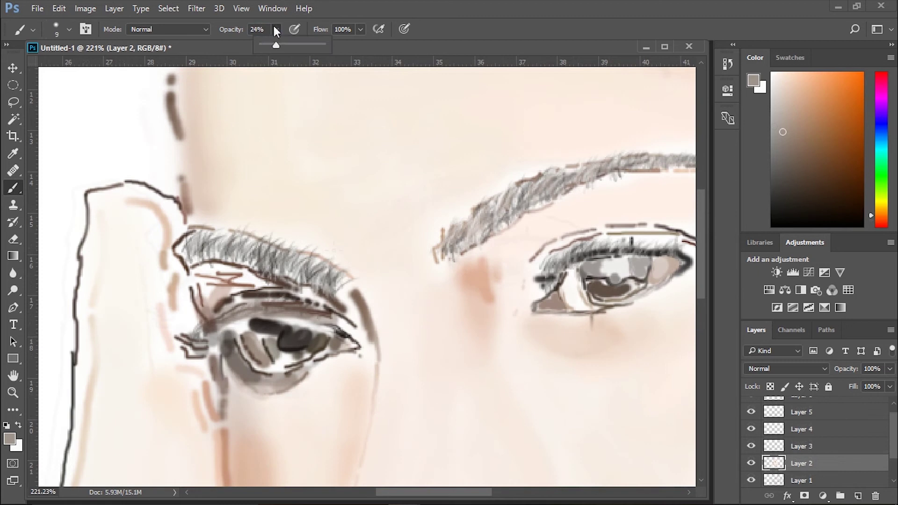
click(220, 333)
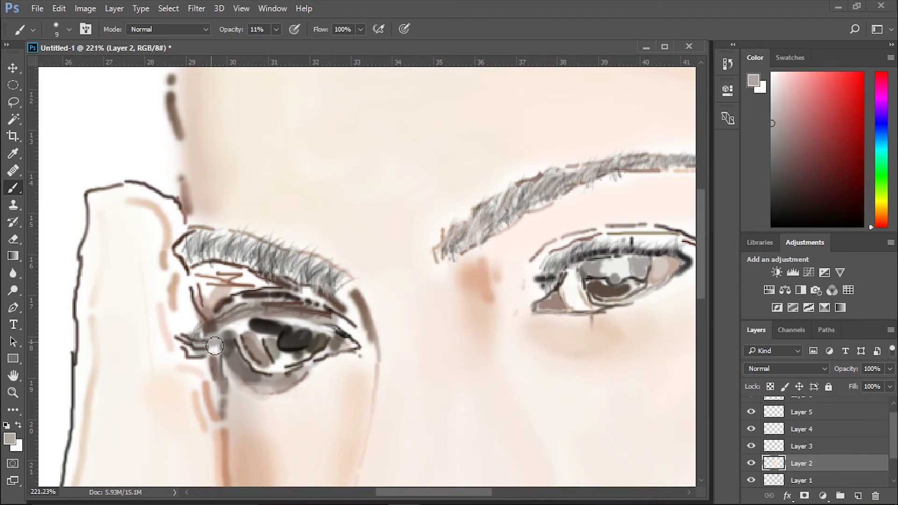
alt+click(217, 356)
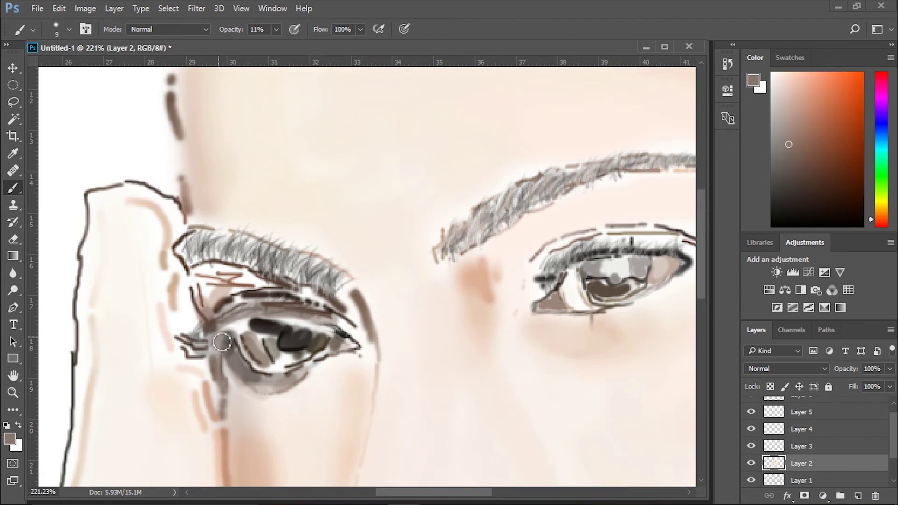
alt+click(248, 322)
alt+click(291, 326)
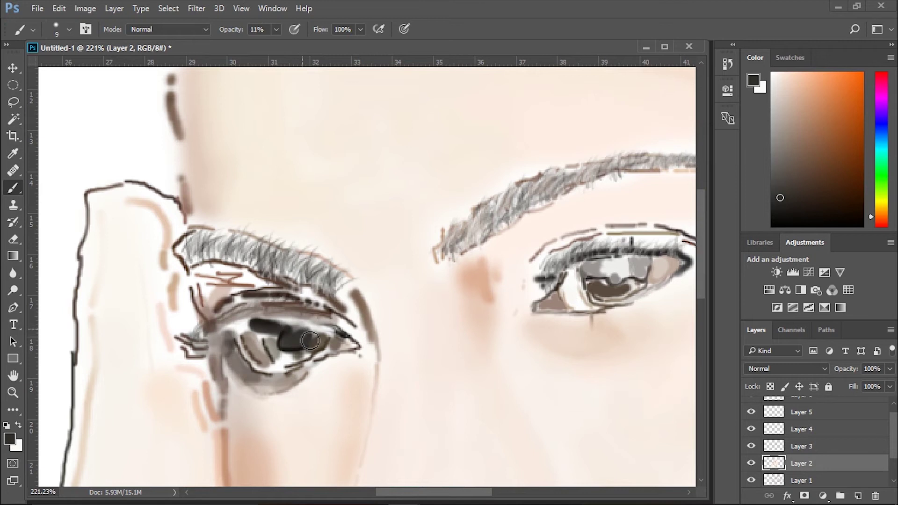
mouse_move(301, 334)
mouse_down()
mouse_move(291, 328)
mouse_move(293, 357)
mouse_move(278, 360)
mouse_up()
alt+click(285, 327)
Brush light pinkish grey over the lower iris and darken around the upper iris.
alt+click(273, 363)
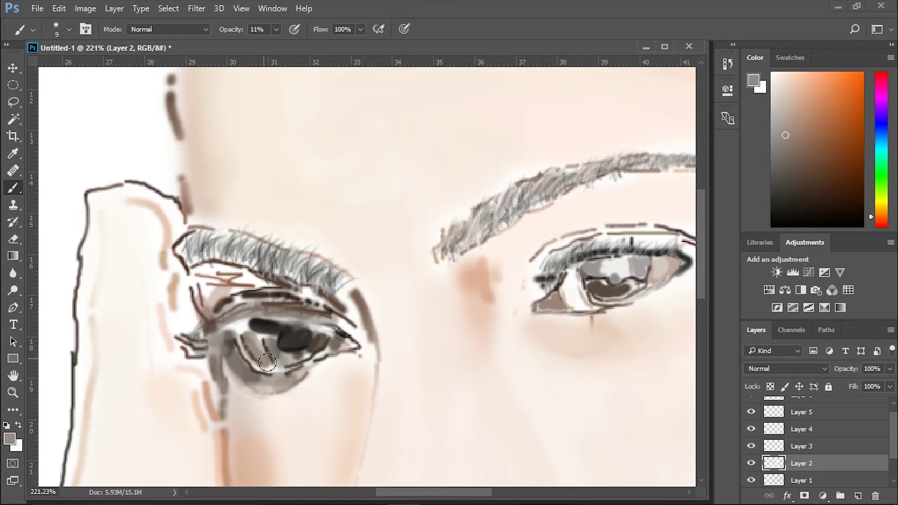
mouse_move(272, 367)
mouse_down()
mouse_move(273, 344)
mouse_move(251, 330)
mouse_move(243, 346)
mouse_up()
alt+click(264, 340)
alt+click(243, 337)
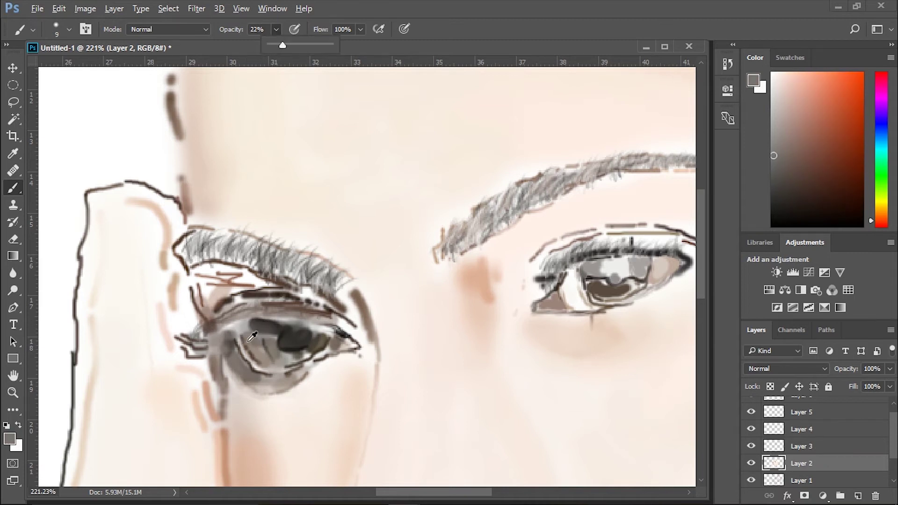
Layer sampled light greys, grey-browns and olive-brown across the iris.
alt+click(249, 340)
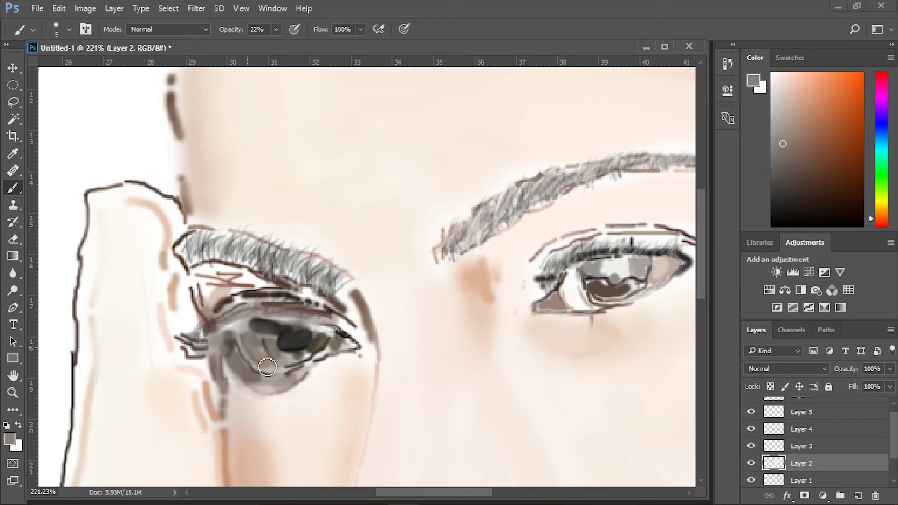
alt+click(278, 332)
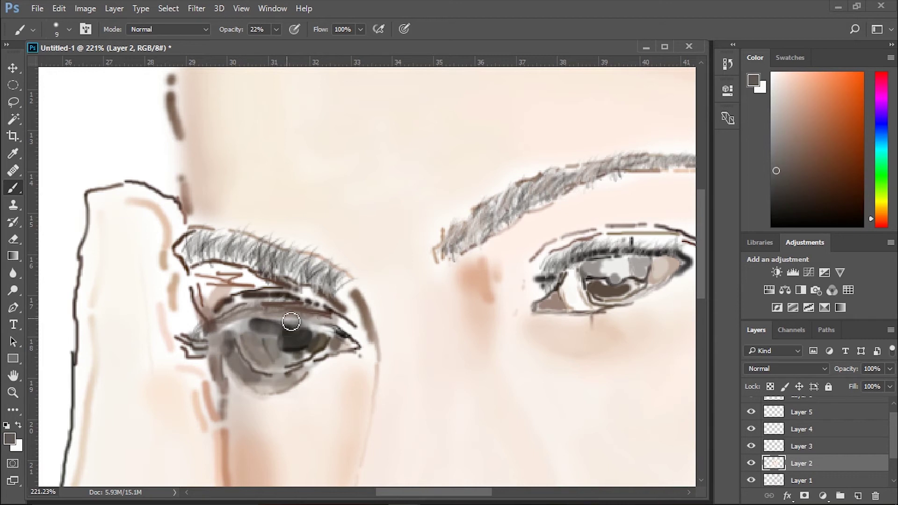
alt+click(319, 333)
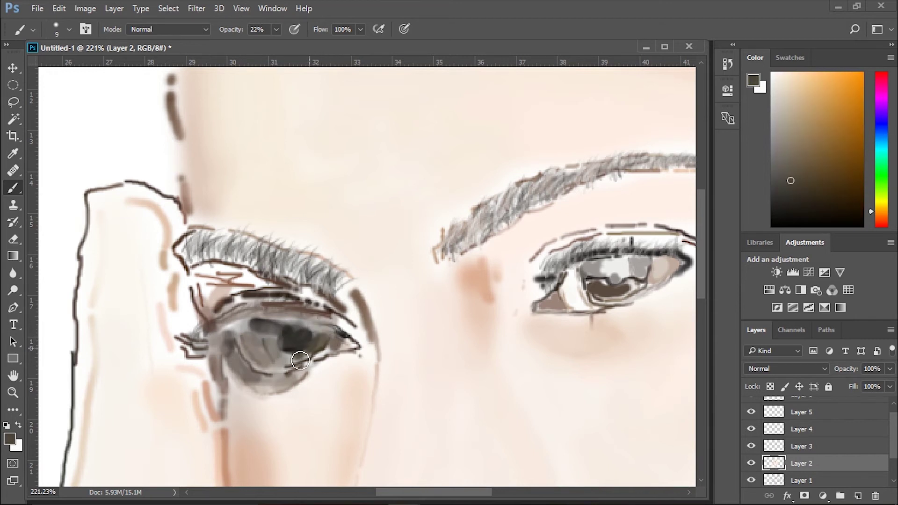
alt+click(249, 340)
alt+click(276, 329)
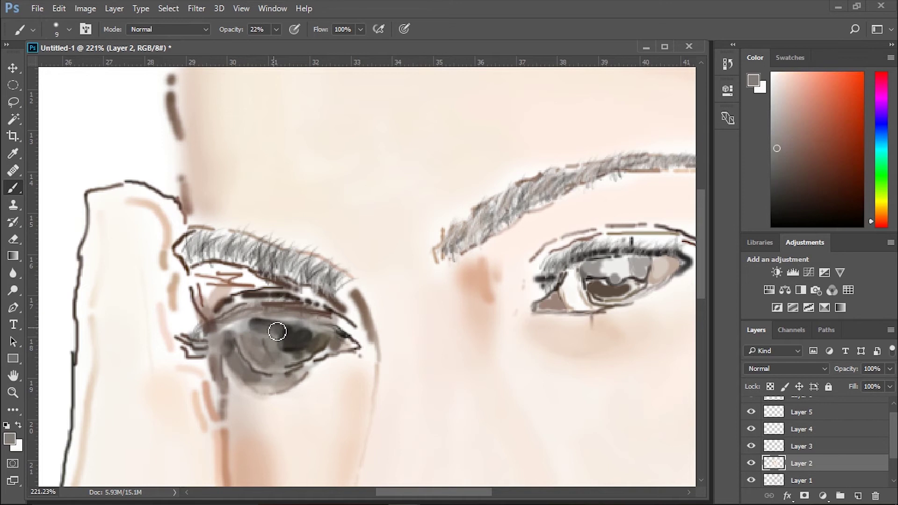
alt+click(241, 332)
alt+click(332, 346)
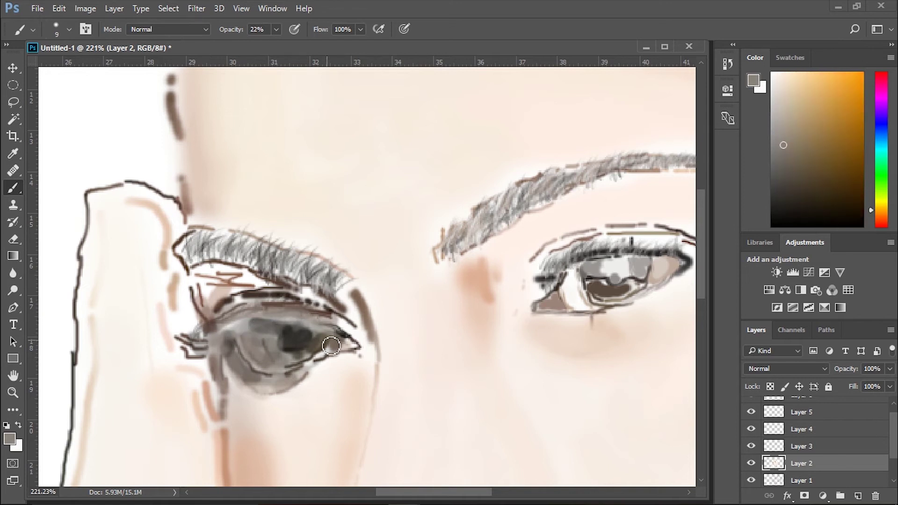
alt+click(309, 341)
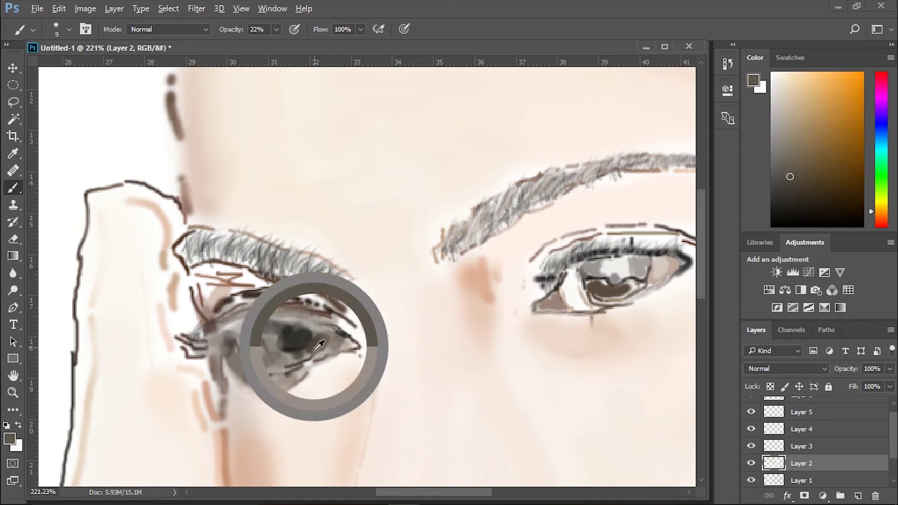
alt+click(264, 334)
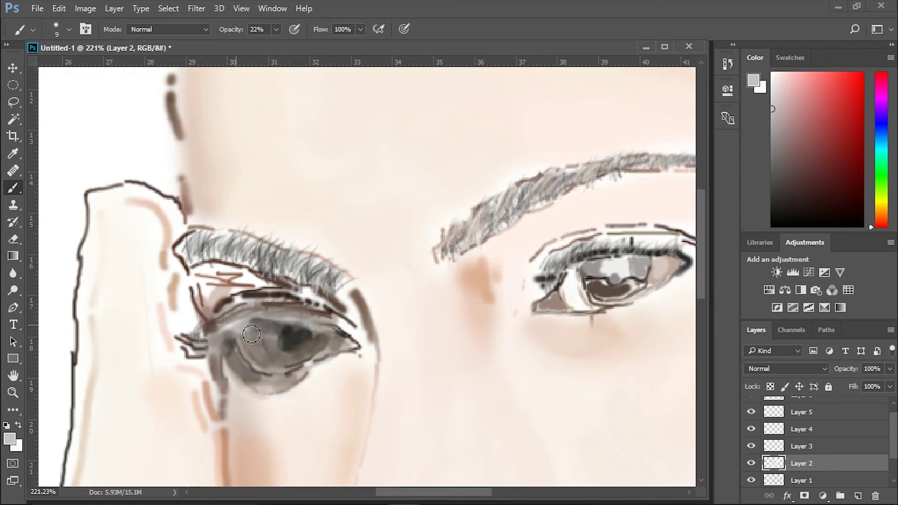
Tint the upper eyelid and its crease with pinkish brown strokes.
alt+click(286, 308)
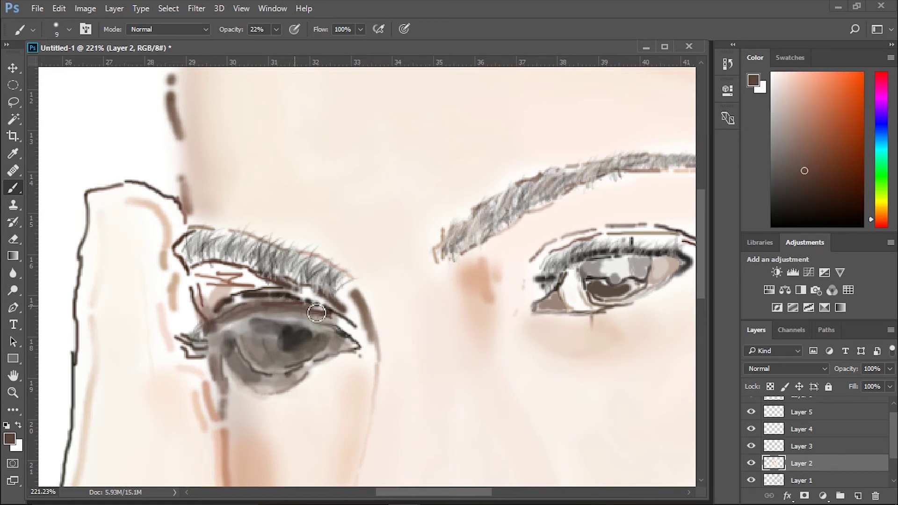
alt+click(220, 276)
mouse_move(212, 274)
mouse_down()
mouse_move(199, 293)
mouse_move(206, 272)
mouse_move(248, 276)
mouse_move(223, 300)
mouse_move(269, 286)
mouse_move(324, 304)
mouse_move(360, 299)
mouse_move(366, 360)
mouse_up()
alt+click(324, 304)
alt+click(348, 308)
Shade the outer eye corner grey and blend peach from under the eye toward the cheek.
alt+click(372, 339)
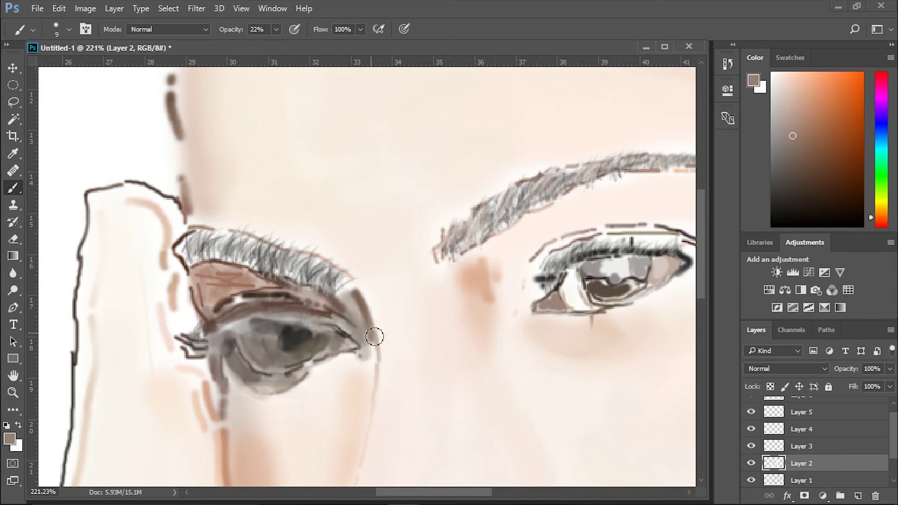
drag(375, 330, 353, 367)
alt+click(348, 362)
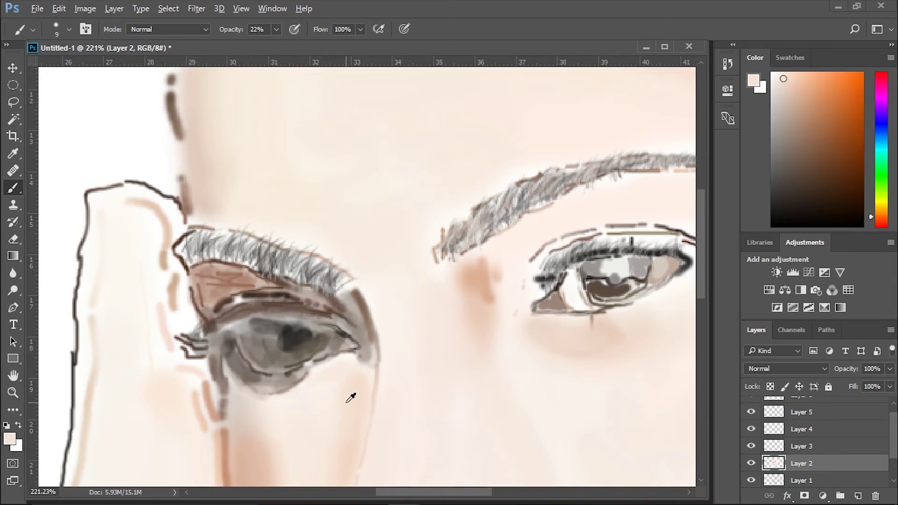
alt+click(245, 426)
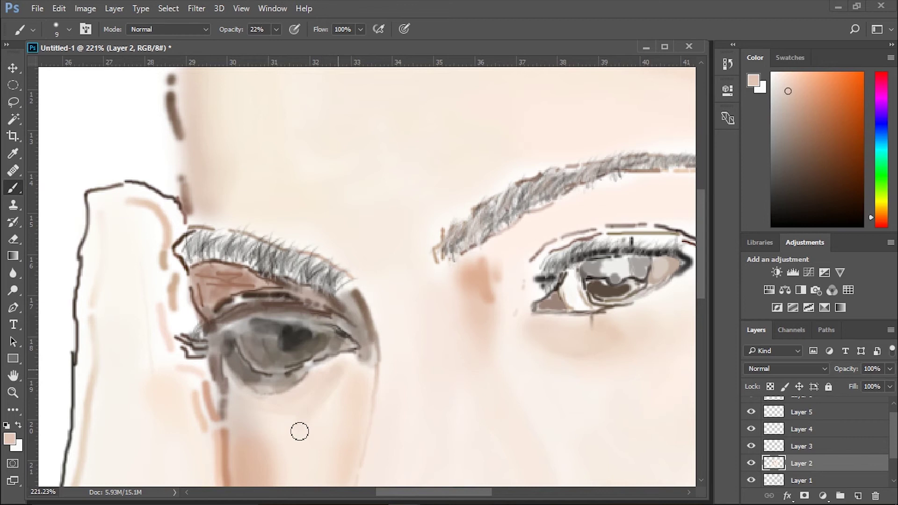
mouse_move(299, 431)
mouse_down()
mouse_move(325, 381)
mouse_move(304, 405)
mouse_move(349, 370)
mouse_up()
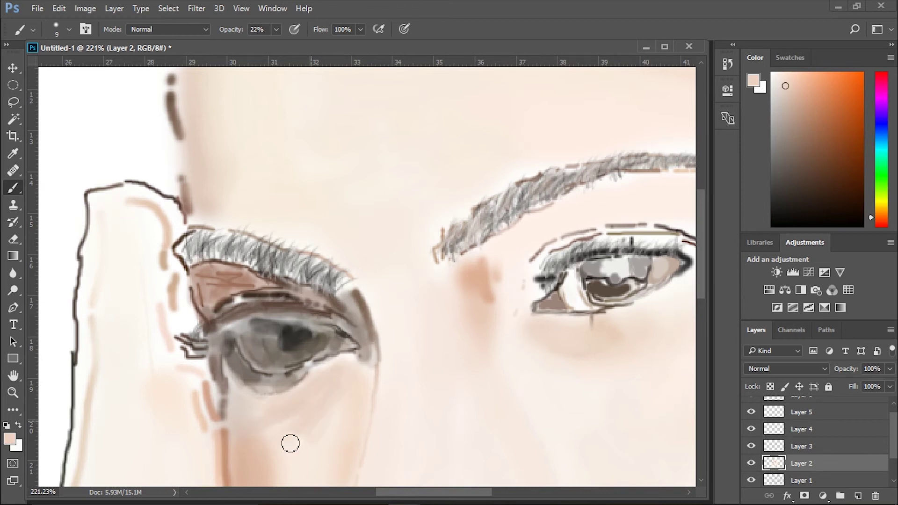
Darken the upper-lid crease with greyish brown strokes.
alt+click(242, 384)
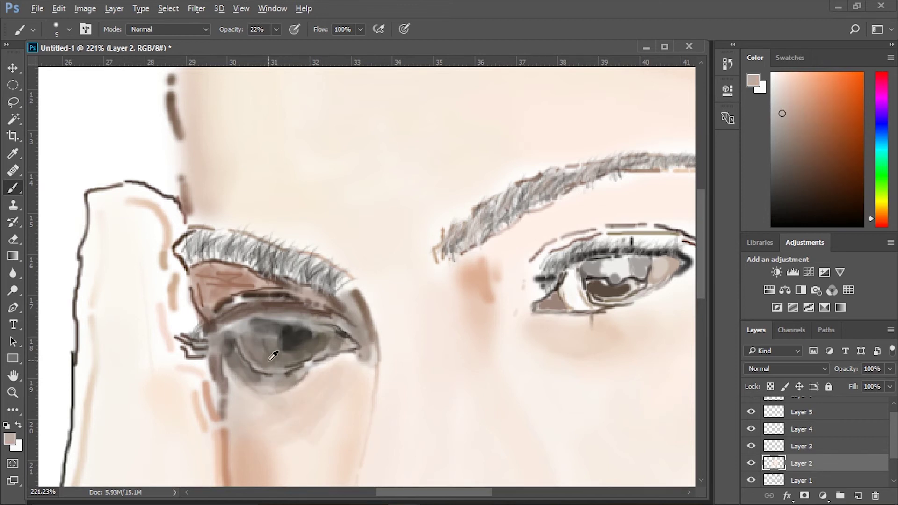
alt+click(253, 327)
alt+click(258, 301)
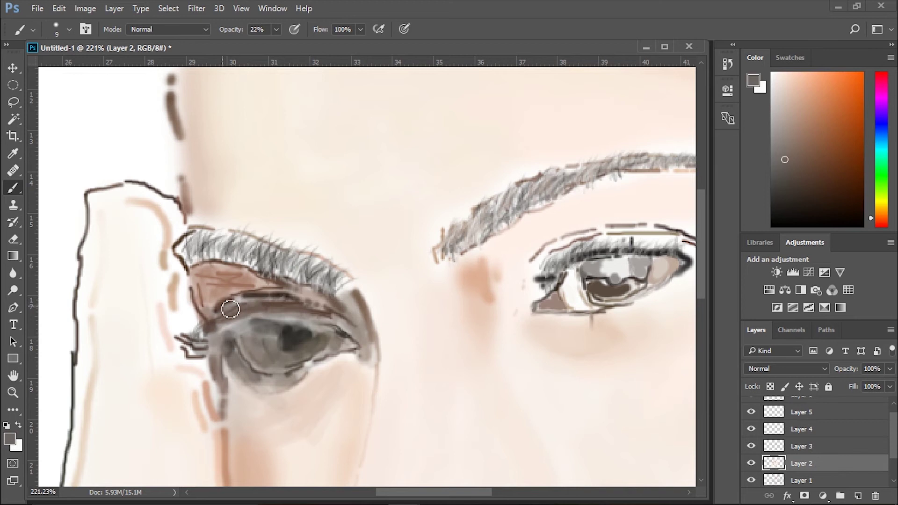
mouse_move(231, 309)
mouse_down()
mouse_move(271, 291)
mouse_move(263, 292)
mouse_up()
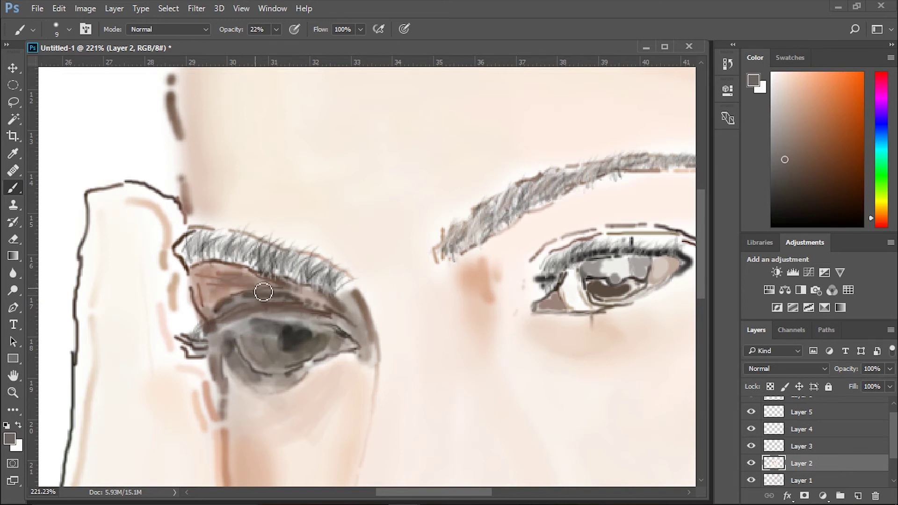
Resample peach skin tones and lighten the dark part of the iris.
alt+click(272, 405)
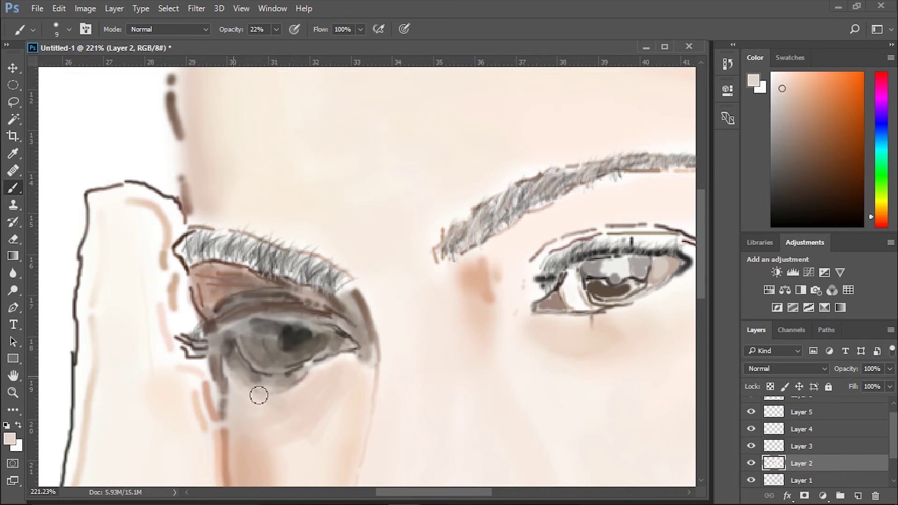
alt+click(311, 374)
alt+click(249, 395)
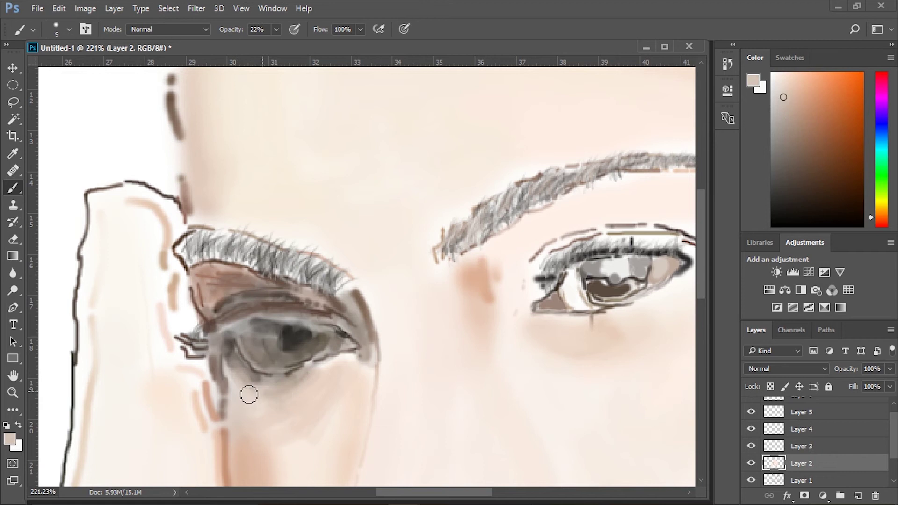
alt+click(342, 357)
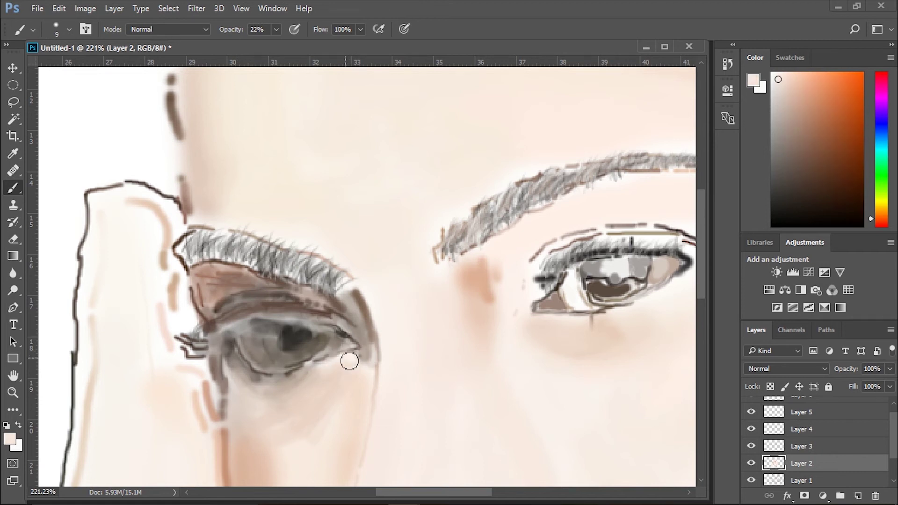
alt+click(352, 357)
alt+click(311, 354)
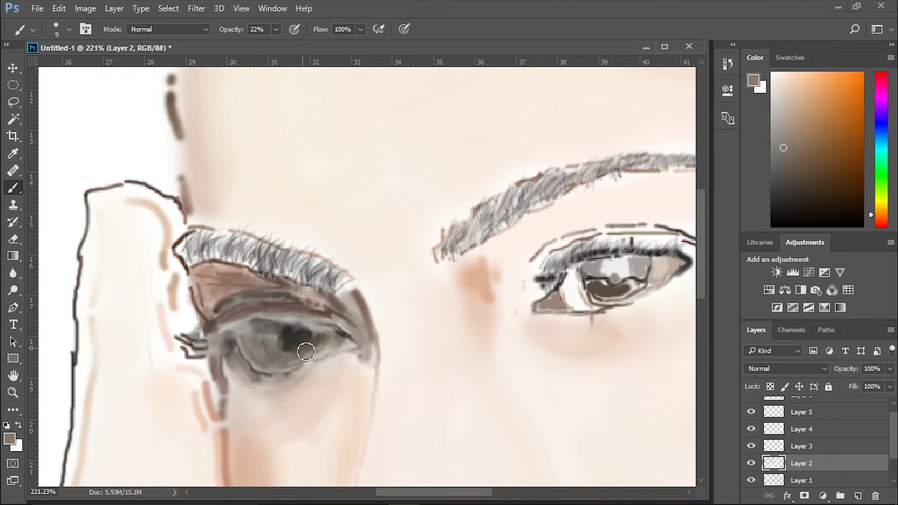
drag(274, 337, 278, 340)
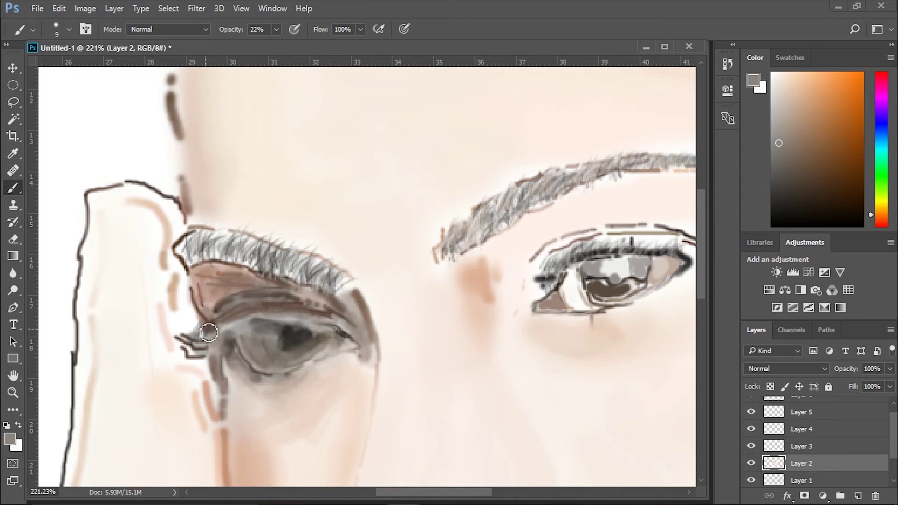
Pick a dark brown and set the brush to 100% opacity at 1 pixel.
alt+click(190, 352)
click(275, 30)
drag(275, 45, 323, 45)
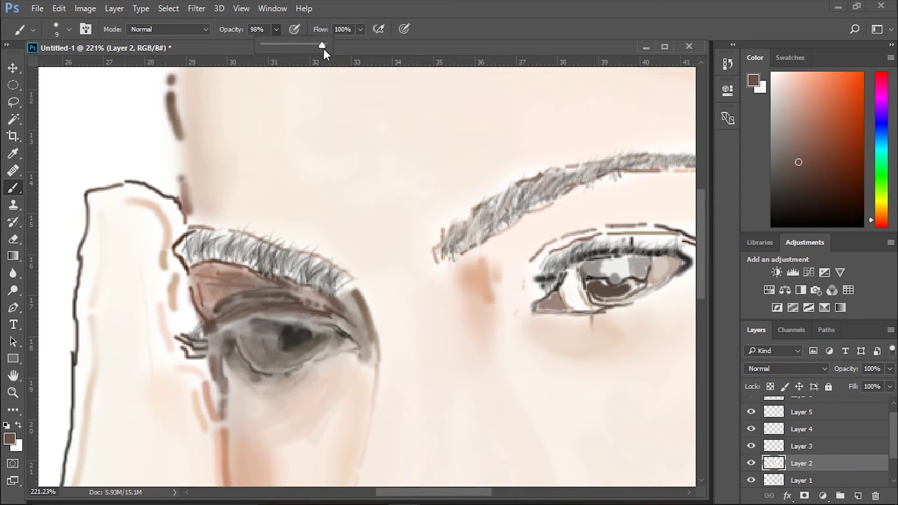
key(bracketleft)
key(bracketleft)
key(bracketleft)
key(bracketleft)
key(bracketleft)
key(bracketleft)
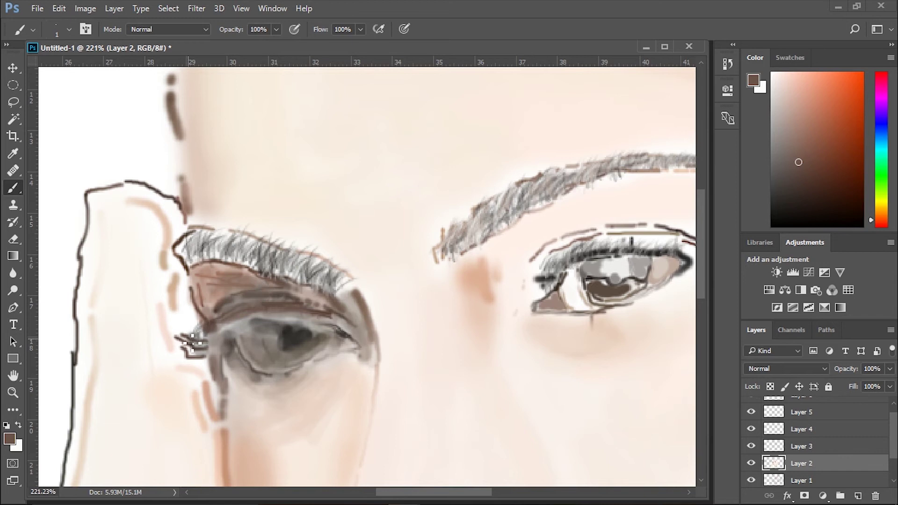
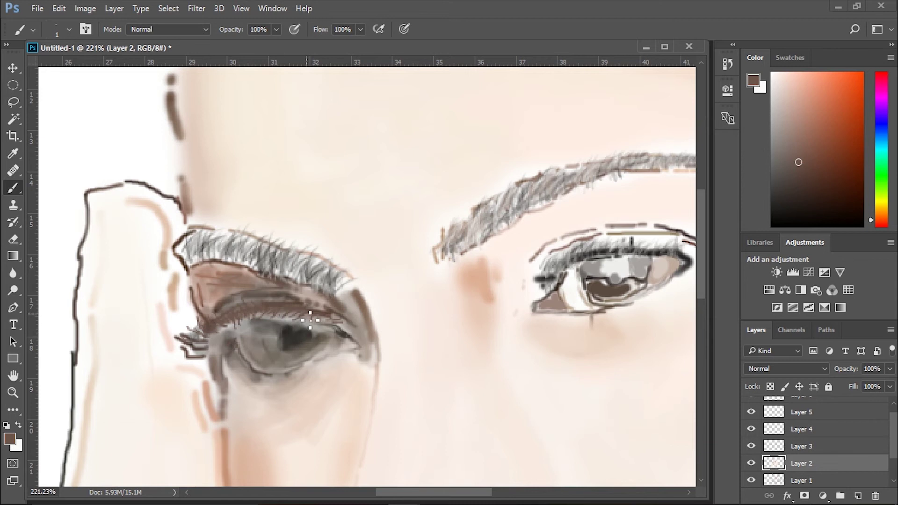
Set the foreground colour to 2f2d2c and brush dark lashes along the left eye's lid.
alt+click(202, 347)
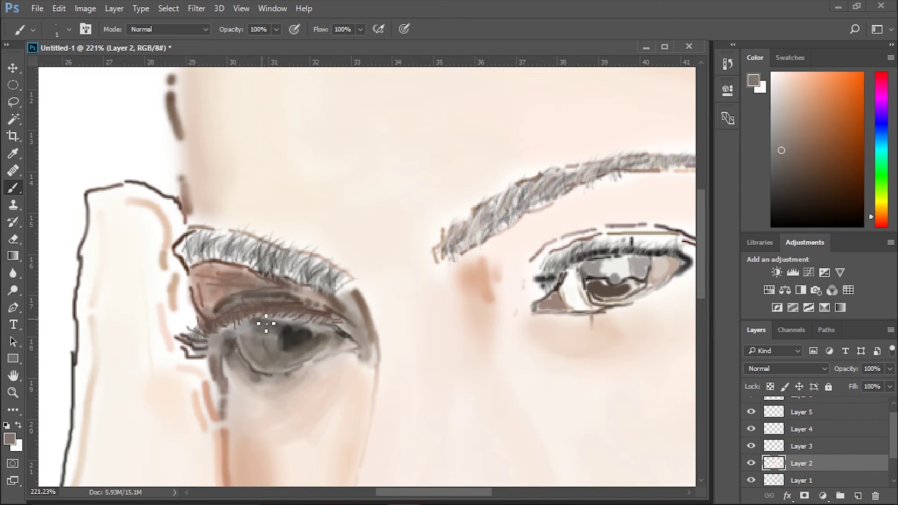
click(9, 439)
click(291, 250)
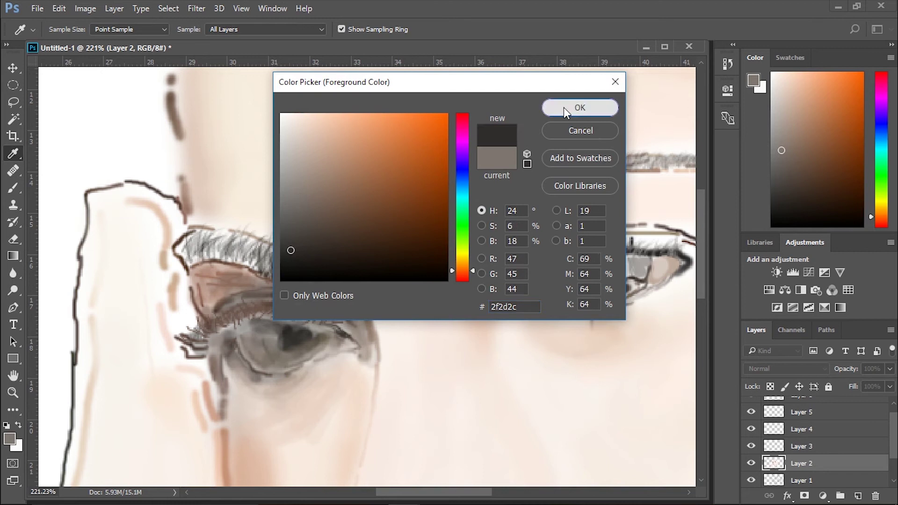
click(566, 109)
drag(228, 321, 251, 320)
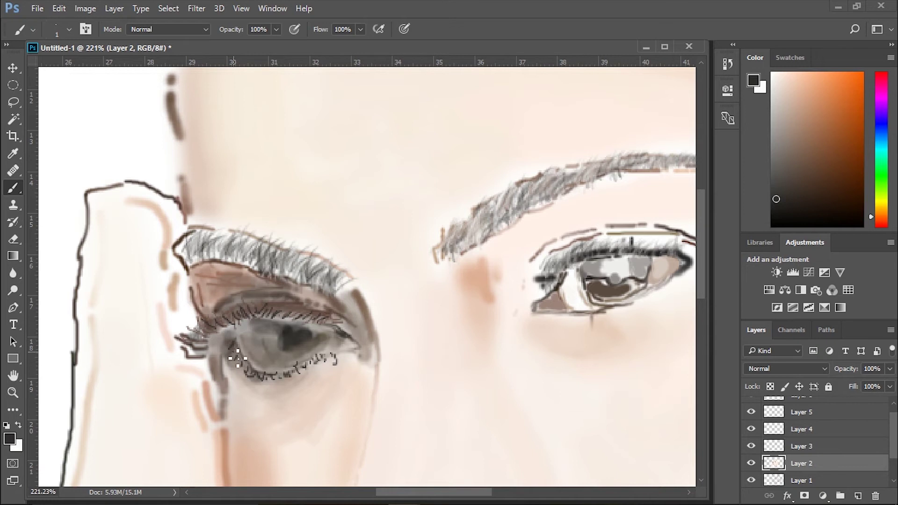
Sample several grey, brownish-grey and white tones from around the left eye.
alt+click(227, 354)
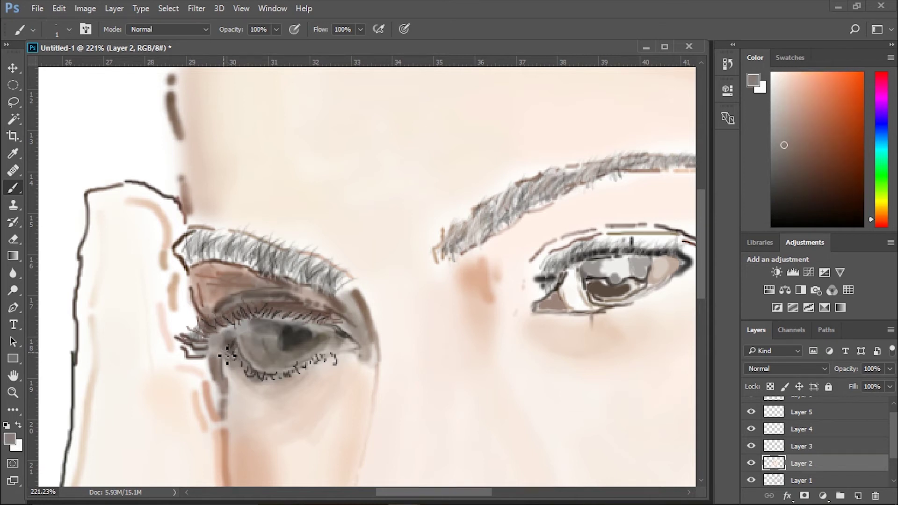
alt+click(241, 336)
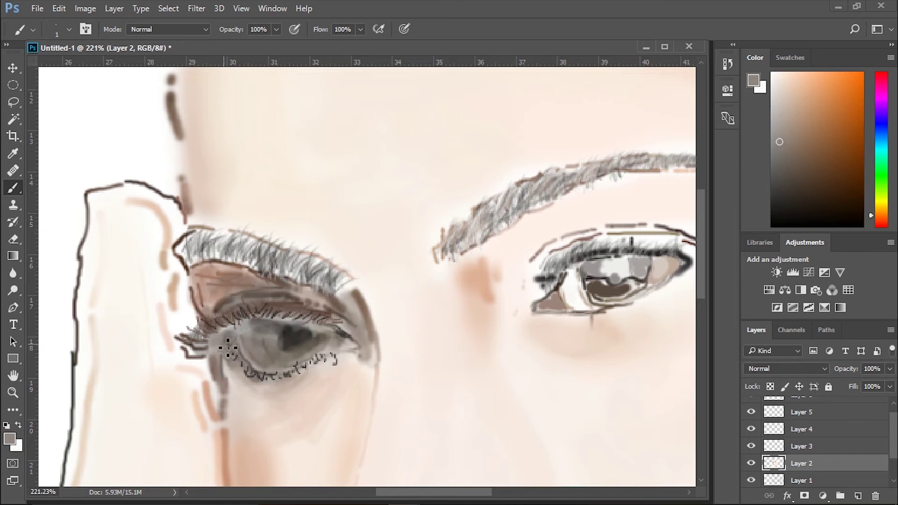
alt+click(189, 325)
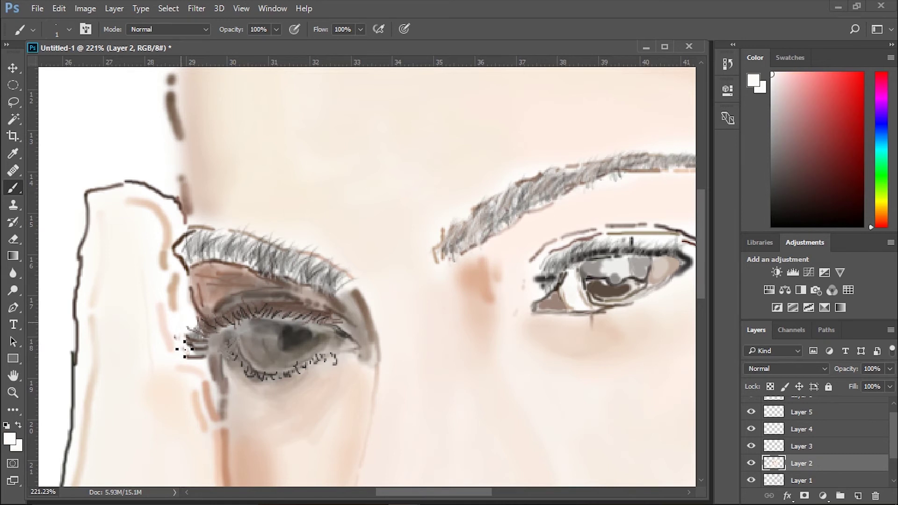
alt+click(233, 350)
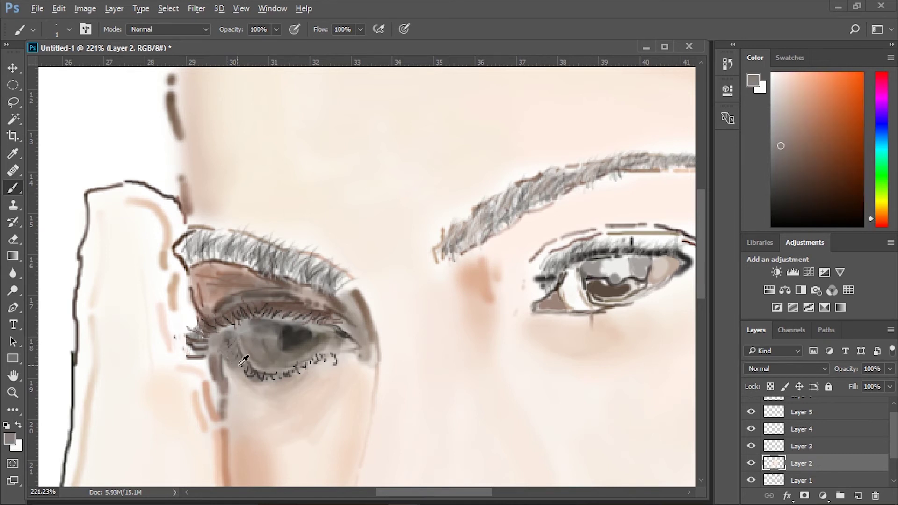
alt+click(297, 368)
alt+click(300, 367)
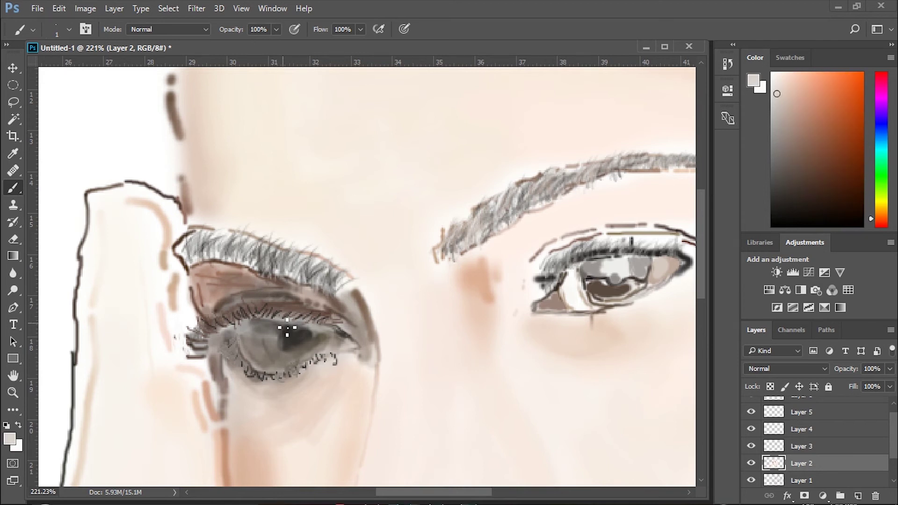
scroll(287, 328, right, 5)
scroll(491, 315, up, 2)
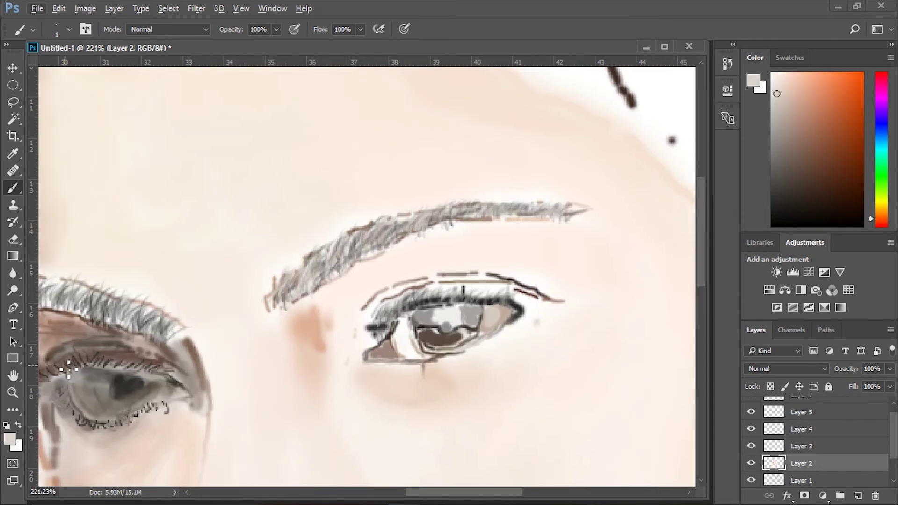
Set the foreground to 222222 and paint lashes on the left upper lid and right lower lid.
click(9, 438)
text(2222221)
key(Return)
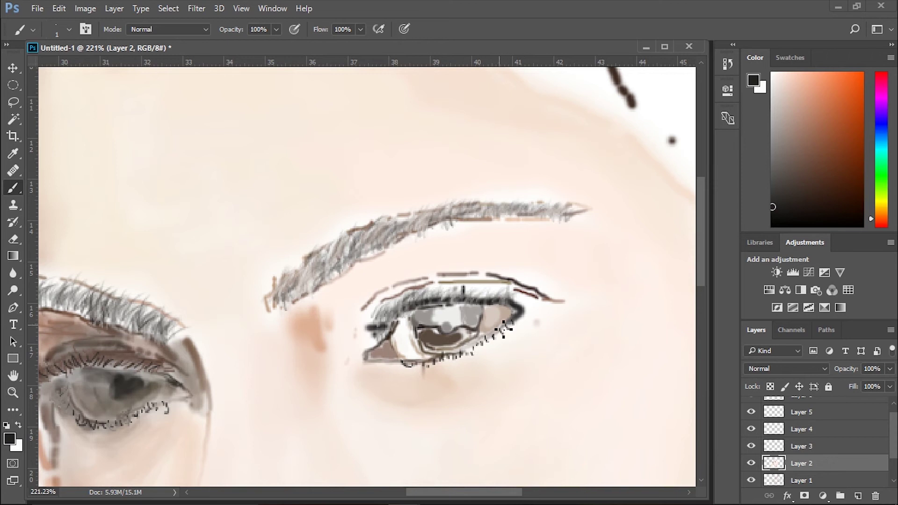
drag(410, 312, 410, 292)
drag(483, 302, 517, 297)
Brush fine dark hair strokes along the right eyebrow and darken the left lash line.
mouse_move(286, 303)
mouse_down()
mouse_move(297, 269)
mouse_move(334, 250)
mouse_move(379, 254)
mouse_move(429, 219)
mouse_move(477, 209)
mouse_up()
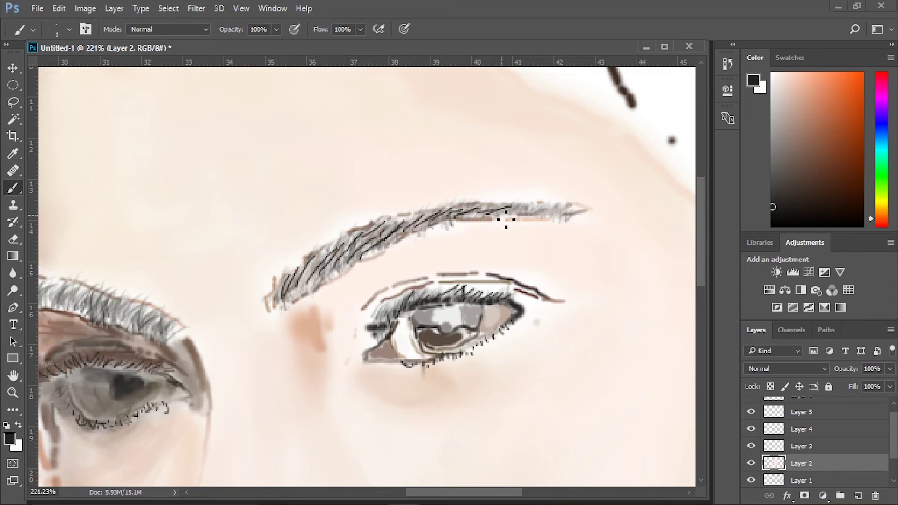
mouse_move(315, 282)
mouse_down()
mouse_move(323, 263)
mouse_move(359, 236)
mouse_up()
mouse_move(340, 275)
mouse_down()
mouse_move(364, 246)
mouse_move(400, 227)
mouse_up()
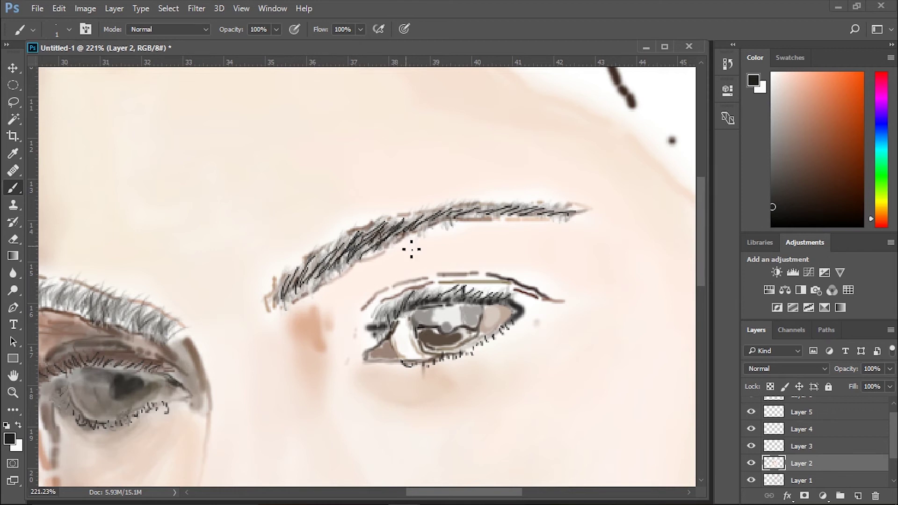
scroll(400, 215, down, 3)
scroll(376, 271, up, 3)
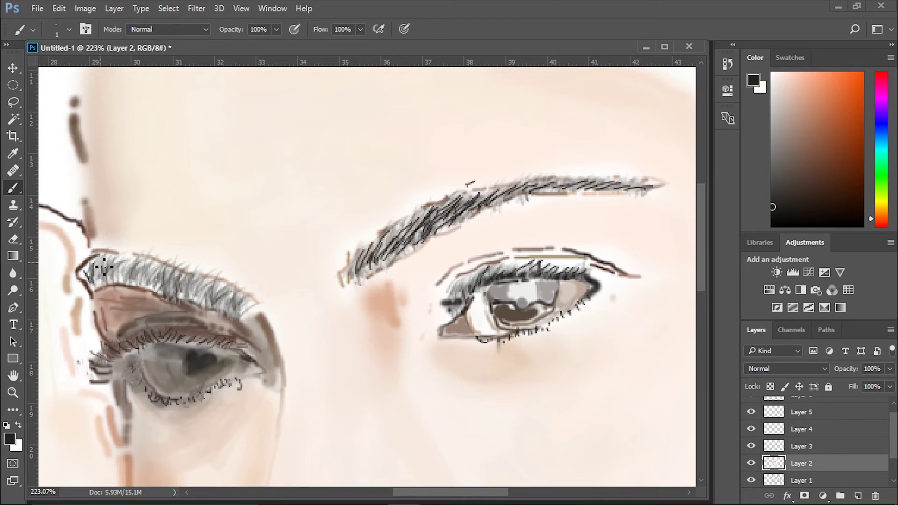
mouse_move(113, 274)
mouse_down()
mouse_move(129, 285)
mouse_move(144, 278)
mouse_move(185, 306)
mouse_move(208, 299)
mouse_move(234, 318)
mouse_up()
Zoom out and extend the hair outline down to the brow with a colour sampled from the hand.
scroll(254, 307, down, 5)
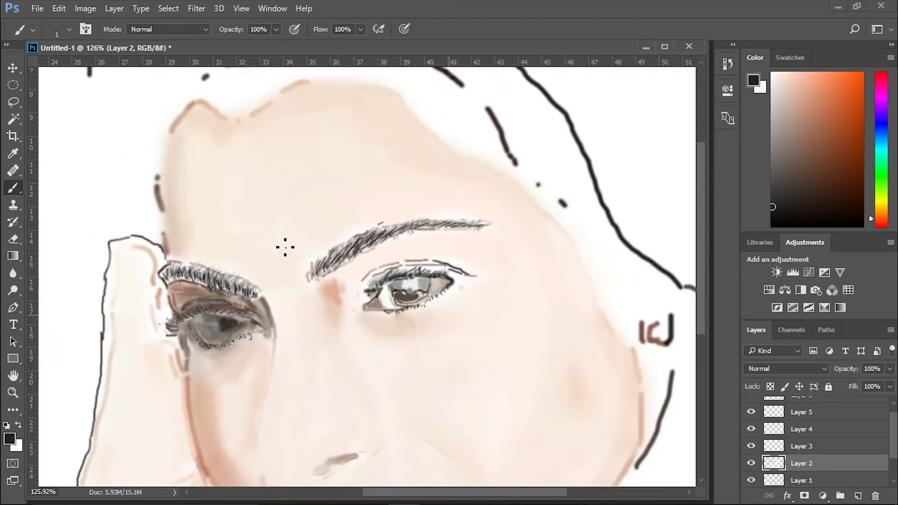
drag(284, 244, 293, 321)
scroll(293, 323, down, 1)
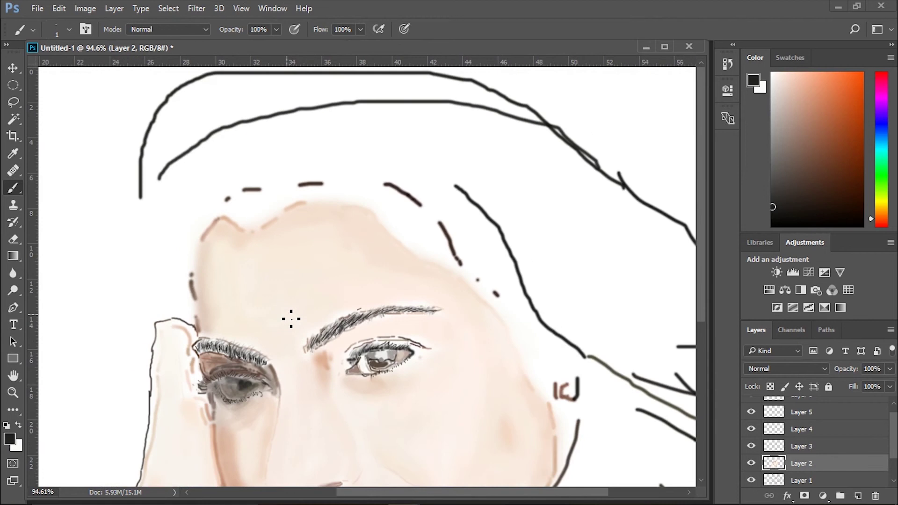
scroll(291, 318, down, 1)
scroll(291, 318, down, 1)
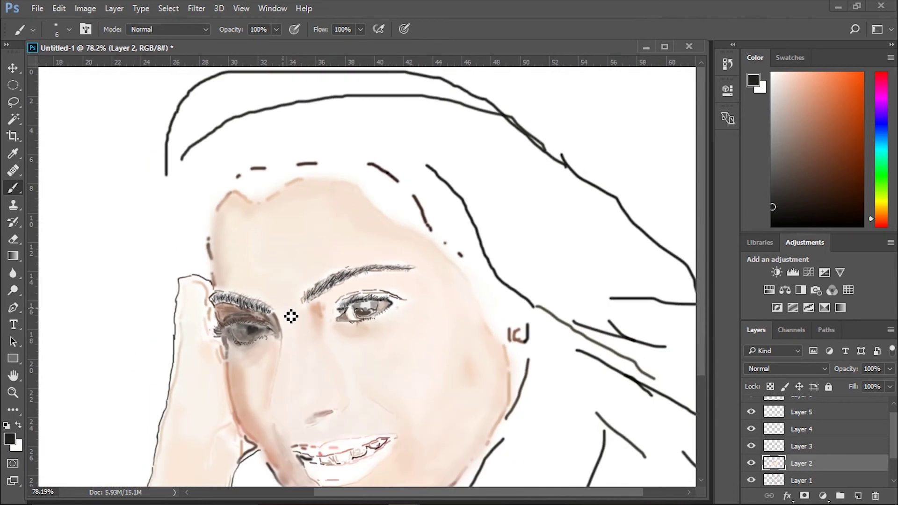
alt+click(178, 303)
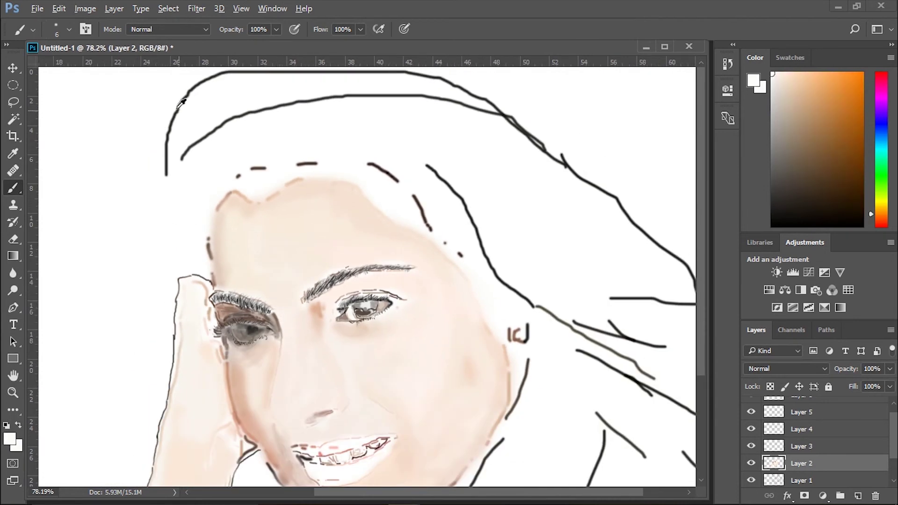
drag(167, 174, 218, 294)
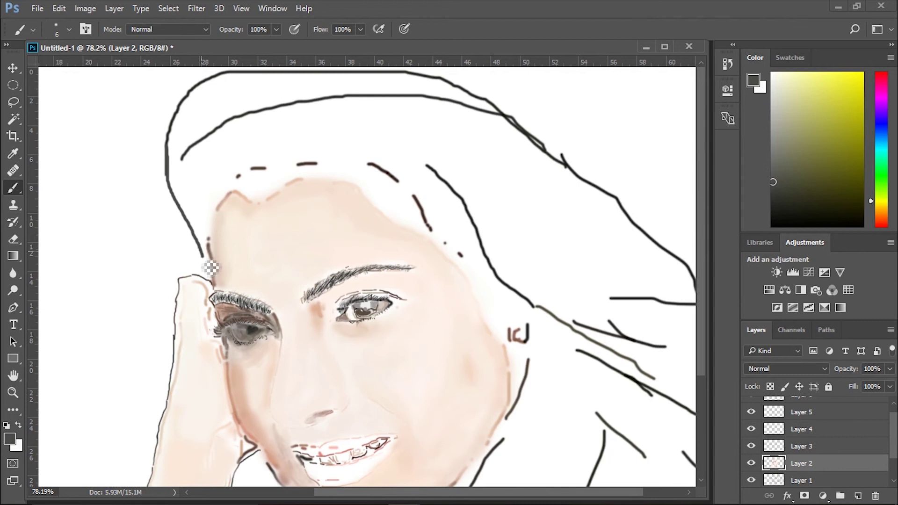
Zoom in on the mouth and paint a pink base across the upper lip.
scroll(205, 232, down, 4)
scroll(255, 182, down, 3)
scroll(261, 183, up, 1)
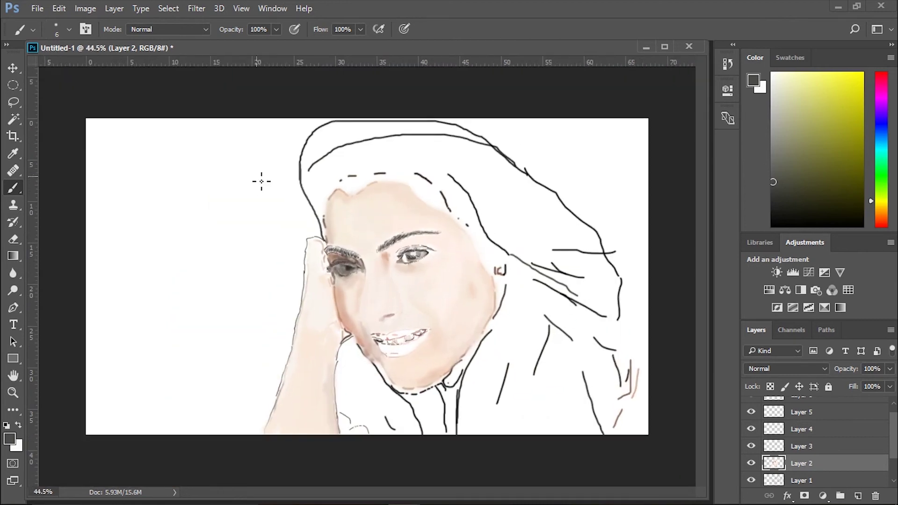
scroll(261, 181, up, 5)
scroll(497, 421, up, 2)
scroll(436, 377, up, 3)
alt+click(421, 358)
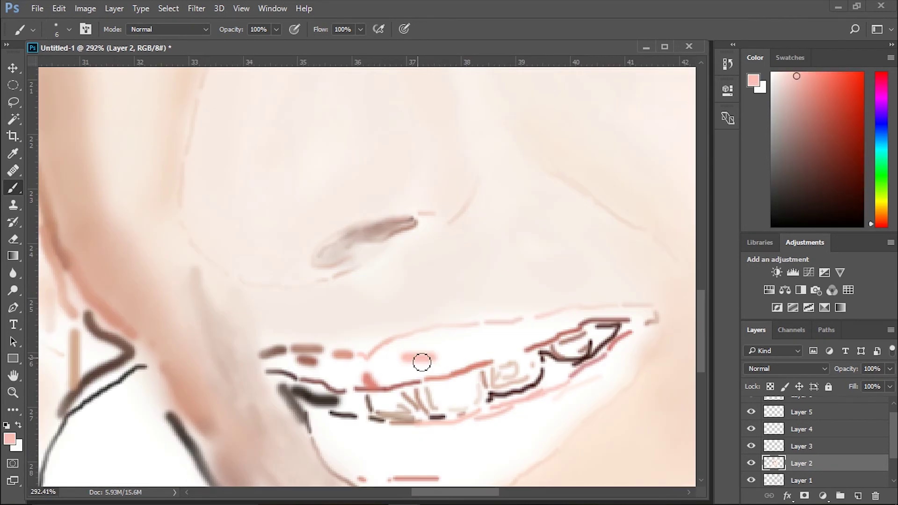
mouse_move(391, 335)
mouse_down()
mouse_move(419, 347)
mouse_move(508, 332)
mouse_up()
Add a light stroke on the upper lip with a smaller brush and set flow to 67%.
alt+click(615, 312)
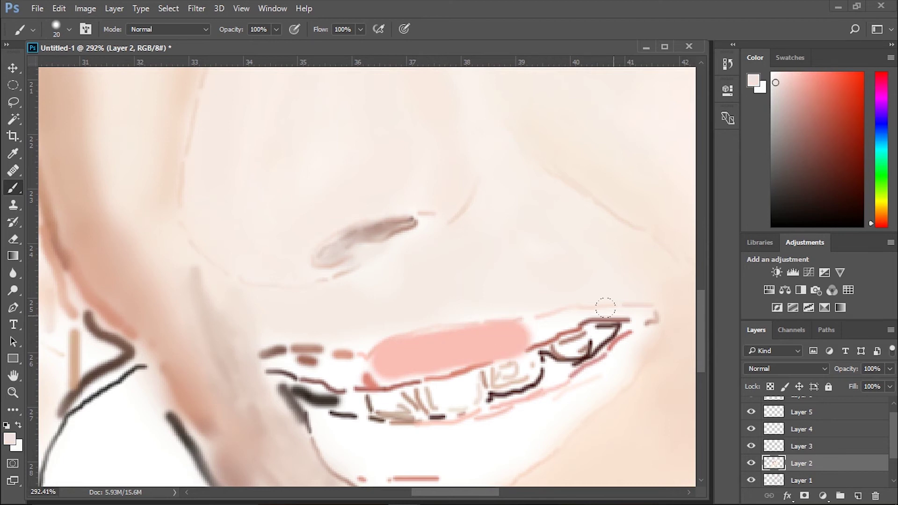
key(bracketleft)
key(bracketleft)
key(bracketleft)
mouse_move(576, 321)
mouse_down()
mouse_move(512, 329)
mouse_move(510, 346)
mouse_move(596, 315)
mouse_move(628, 321)
mouse_move(618, 344)
mouse_up()
alt+click(548, 338)
click(361, 30)
Paint darker pink and brown into the upper lip's left corner.
alt+click(628, 321)
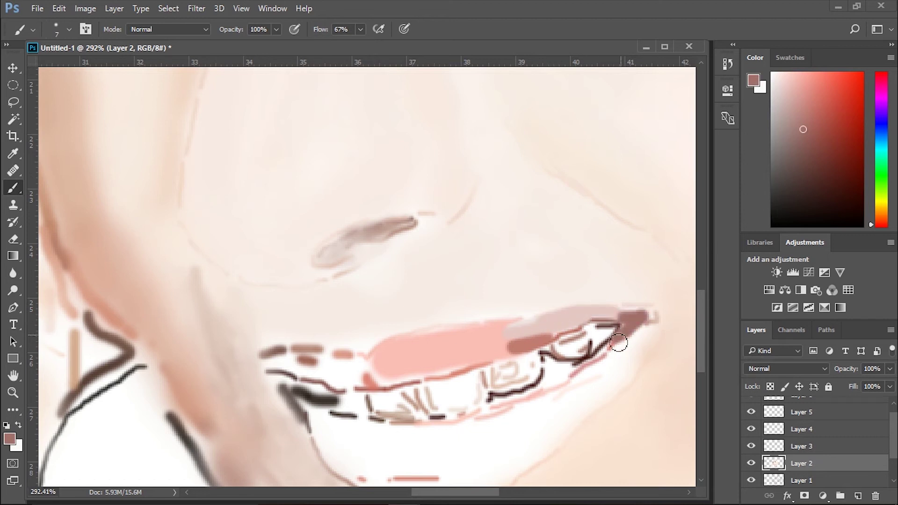
alt+click(395, 362)
mouse_move(371, 374)
mouse_down()
mouse_move(381, 387)
mouse_move(362, 363)
mouse_up()
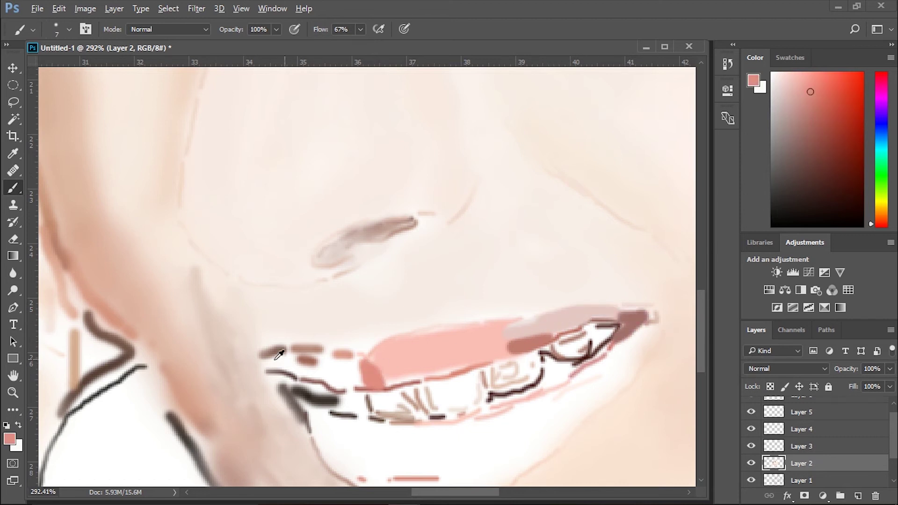
alt+click(280, 355)
mouse_move(276, 366)
mouse_down()
mouse_move(332, 374)
mouse_move(323, 365)
mouse_move(361, 366)
mouse_up()
Paint the lower lip with sampled pinks, lightening its left corner.
alt+click(344, 356)
scroll(374, 365, down, 5)
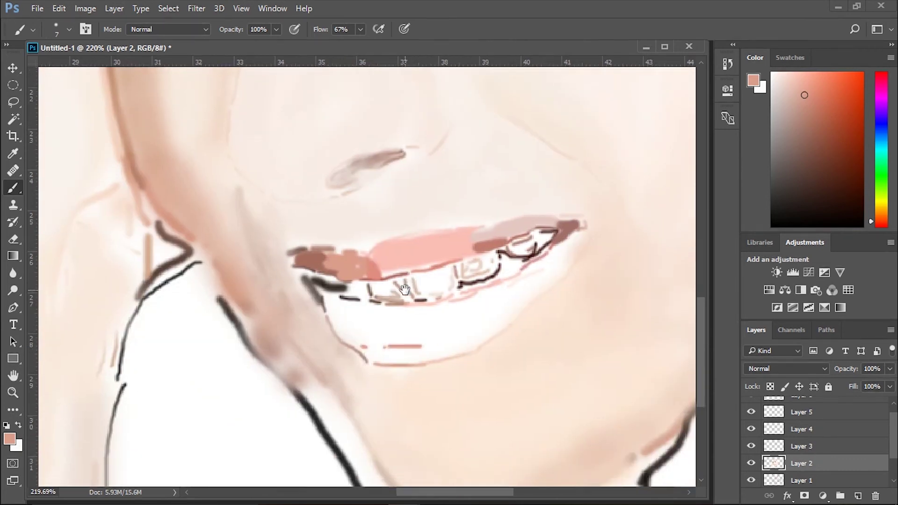
mouse_move(360, 326)
mouse_down()
mouse_move(433, 354)
mouse_move(368, 337)
mouse_up()
alt+click(344, 316)
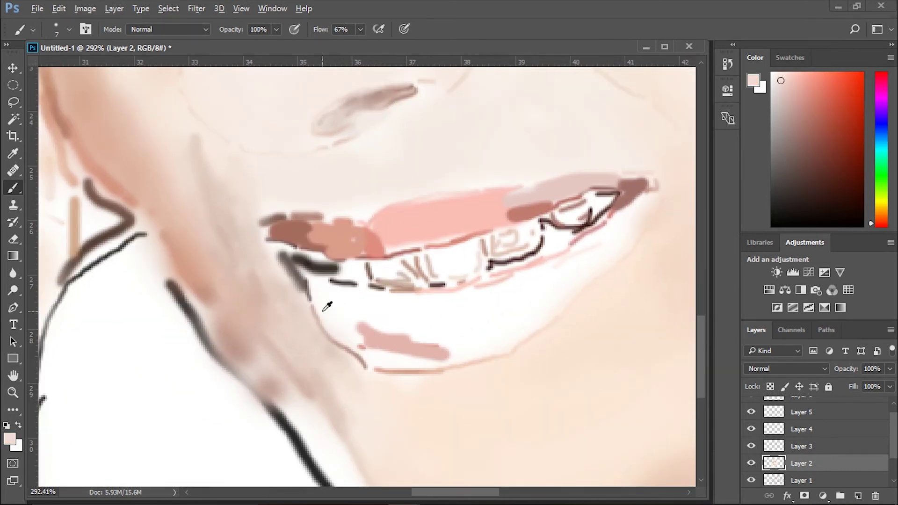
mouse_move(318, 318)
mouse_down()
mouse_move(325, 307)
mouse_move(349, 327)
mouse_move(358, 300)
mouse_up()
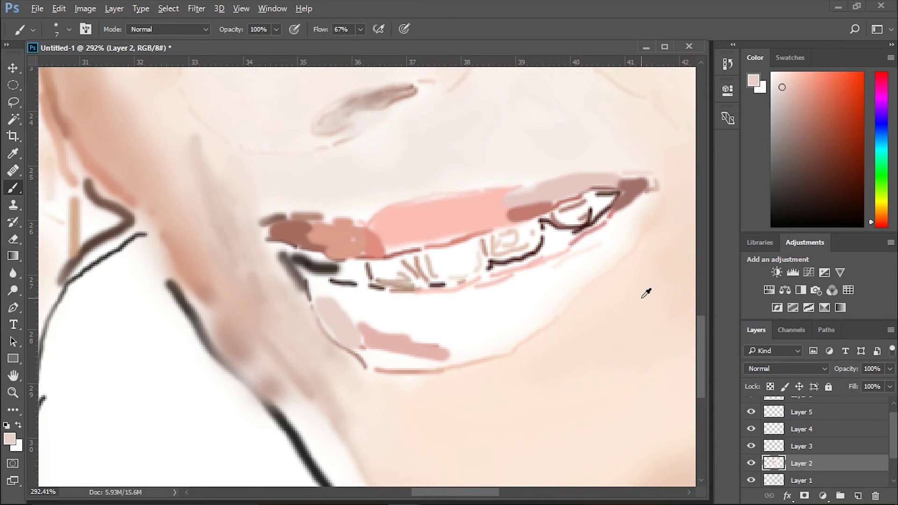
alt+click(590, 258)
alt+click(514, 266)
mouse_move(423, 317)
mouse_down()
mouse_move(443, 321)
mouse_move(609, 243)
mouse_up()
Shade both mouth corners dark rose and add a light pink band across the lower lip.
alt+click(640, 184)
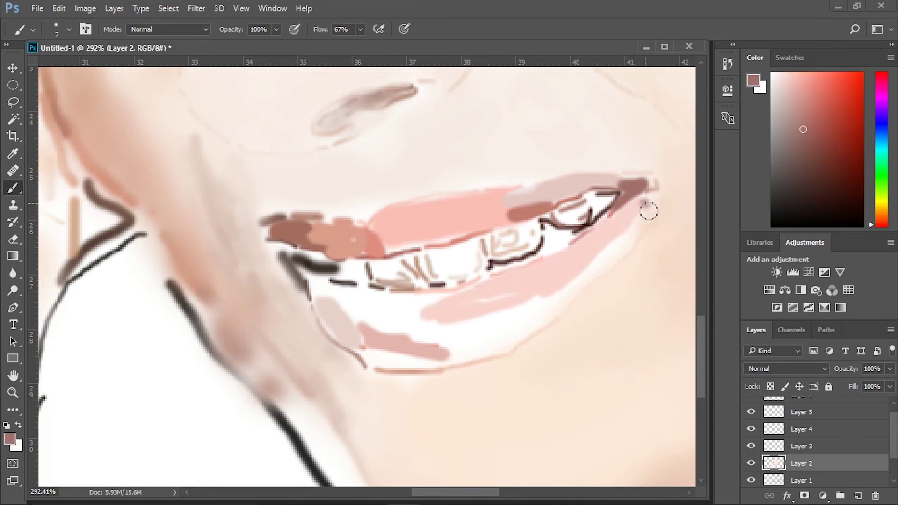
drag(647, 204, 589, 283)
alt+click(594, 257)
mouse_move(510, 313)
mouse_down()
mouse_move(457, 330)
mouse_move(541, 313)
mouse_move(355, 309)
mouse_up()
alt+click(311, 265)
drag(311, 264, 323, 288)
Repaint the lower lip in a very light pink and resample lip colours.
alt+click(355, 318)
mouse_move(364, 325)
mouse_down()
mouse_move(442, 345)
mouse_move(395, 351)
mouse_move(523, 323)
mouse_move(484, 347)
mouse_move(443, 352)
mouse_move(378, 356)
mouse_move(345, 345)
mouse_move(485, 355)
mouse_move(369, 351)
mouse_move(467, 335)
mouse_up()
alt+click(395, 351)
alt+click(566, 274)
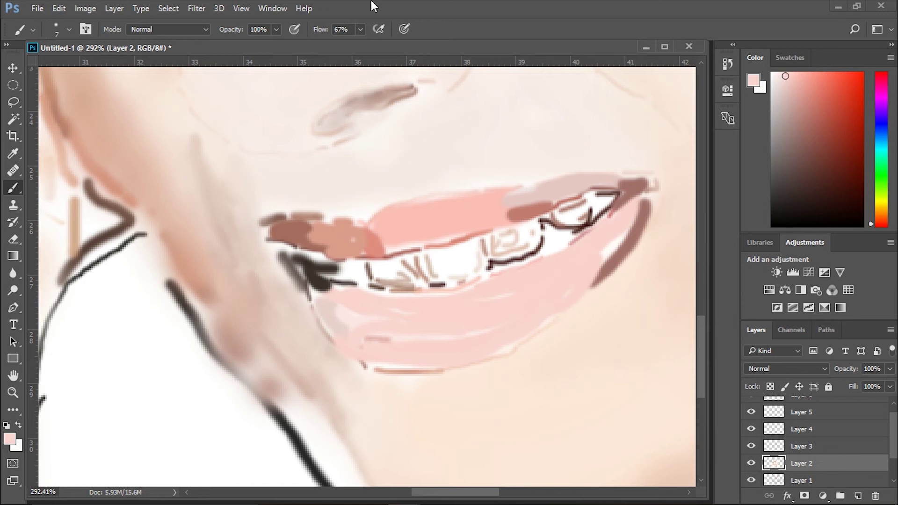
Smooth the blotchy brown upper-lip corner and lighten the upper lip with a faint pink stroke.
alt+click(287, 229)
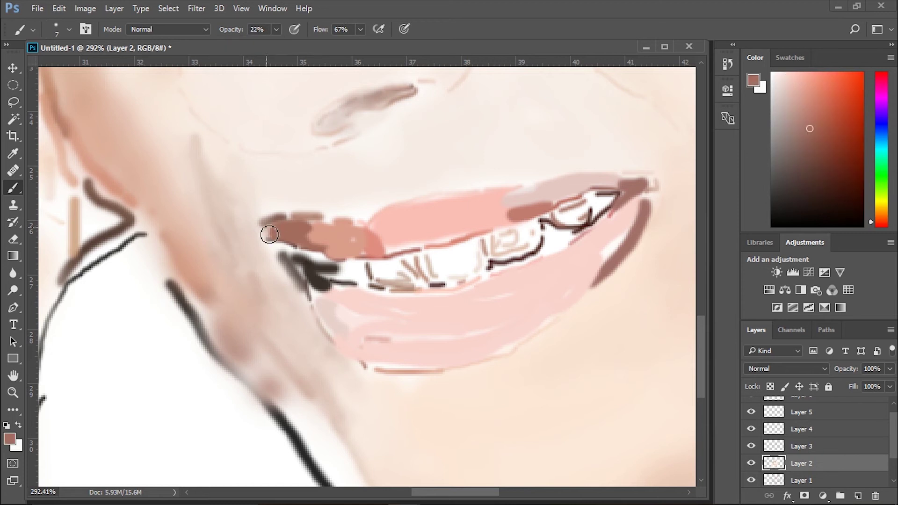
mouse_move(279, 224)
mouse_down()
mouse_move(321, 230)
mouse_move(311, 244)
mouse_move(331, 220)
mouse_up()
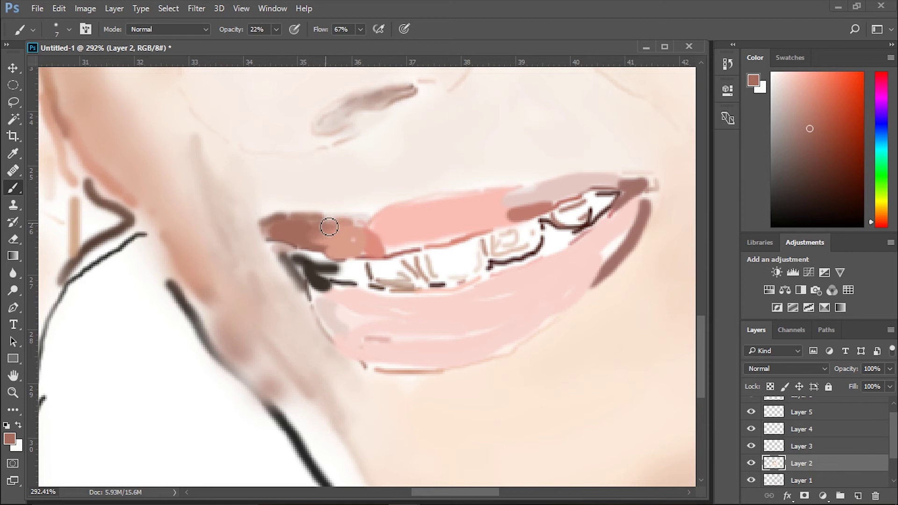
alt+click(349, 222)
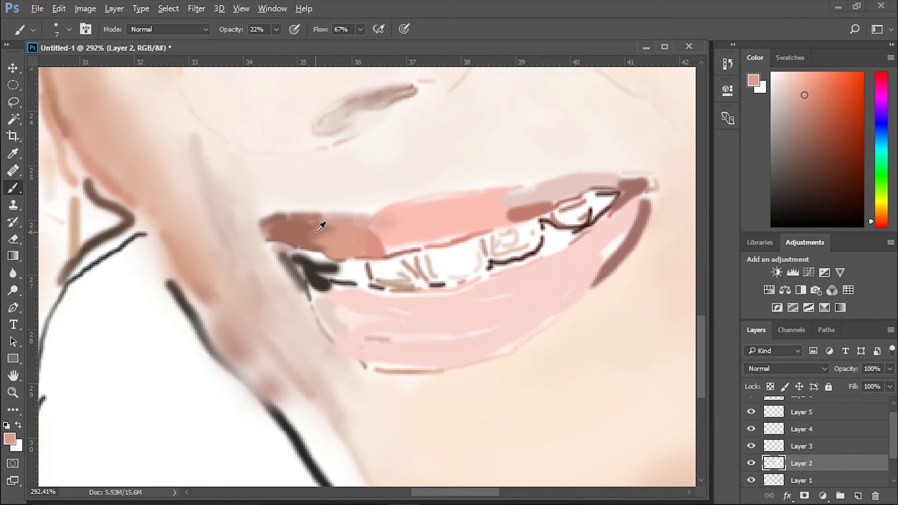
drag(396, 228, 291, 238)
alt+click(291, 238)
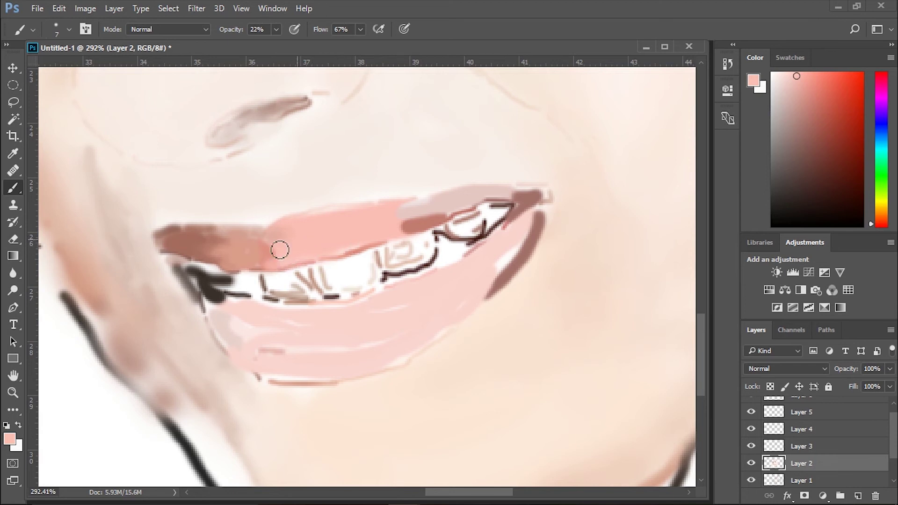
drag(266, 248, 260, 237)
Paint darker rose along the upper lip and sample skin and corner tones.
alt+click(278, 241)
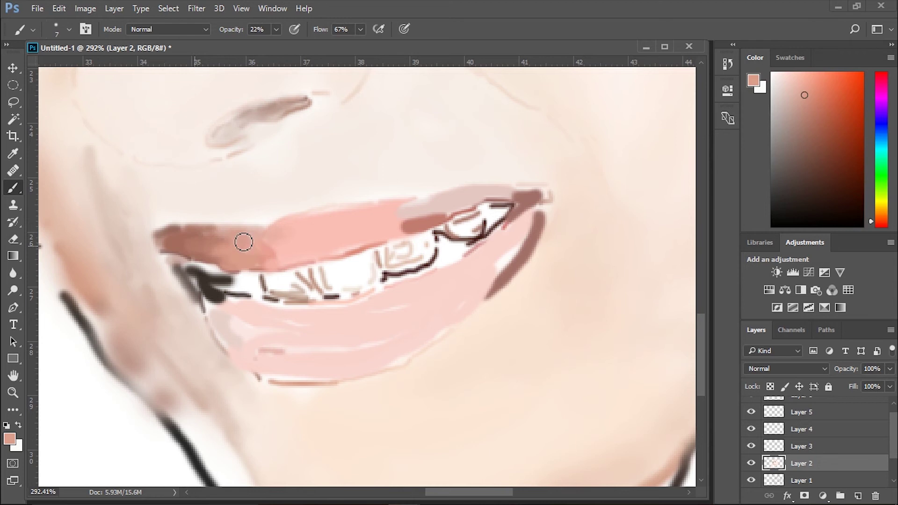
mouse_move(216, 243)
mouse_down()
mouse_move(229, 240)
mouse_move(172, 242)
mouse_move(197, 237)
mouse_up()
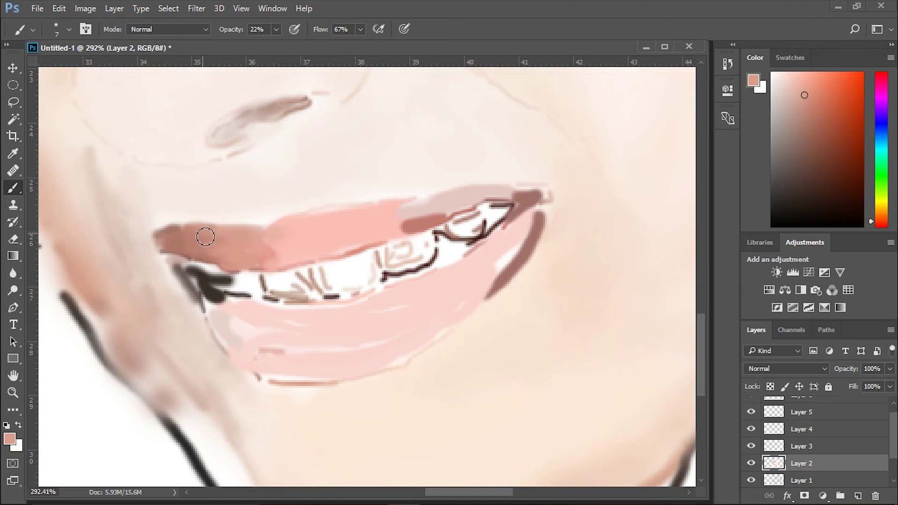
alt+click(160, 248)
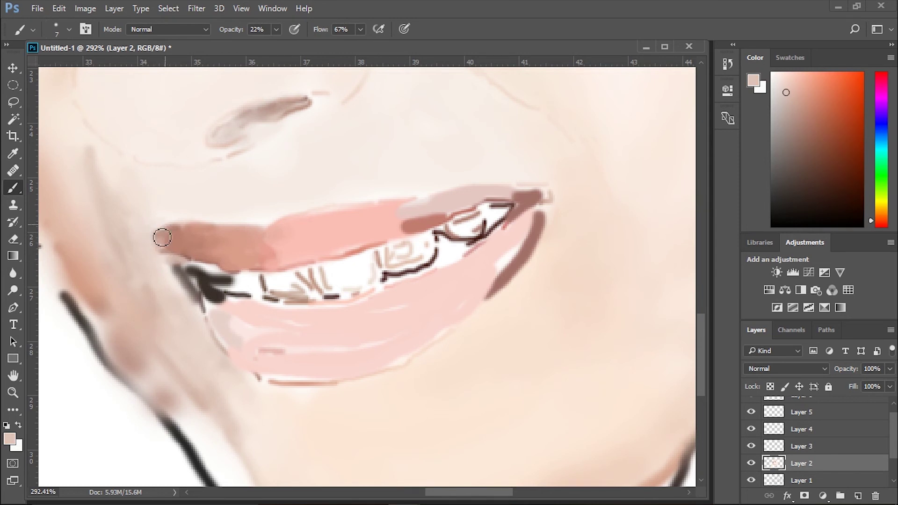
alt+click(171, 236)
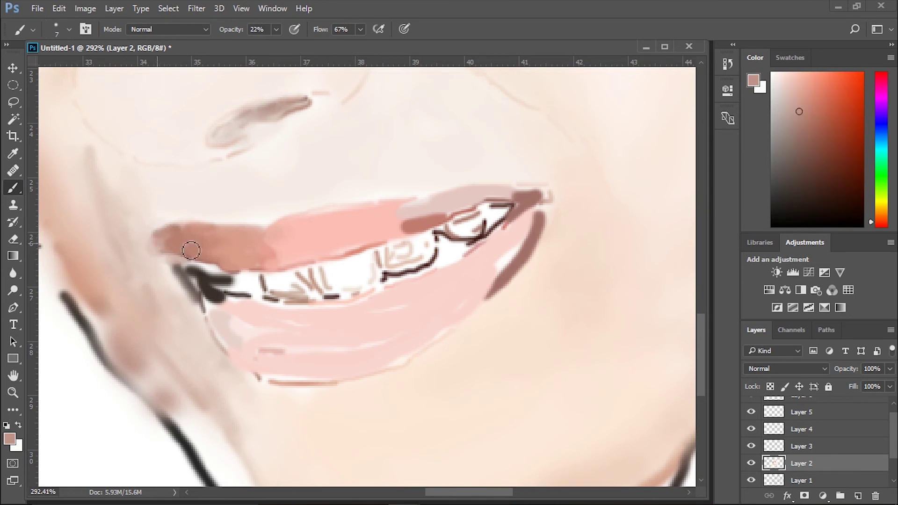
alt+click(323, 242)
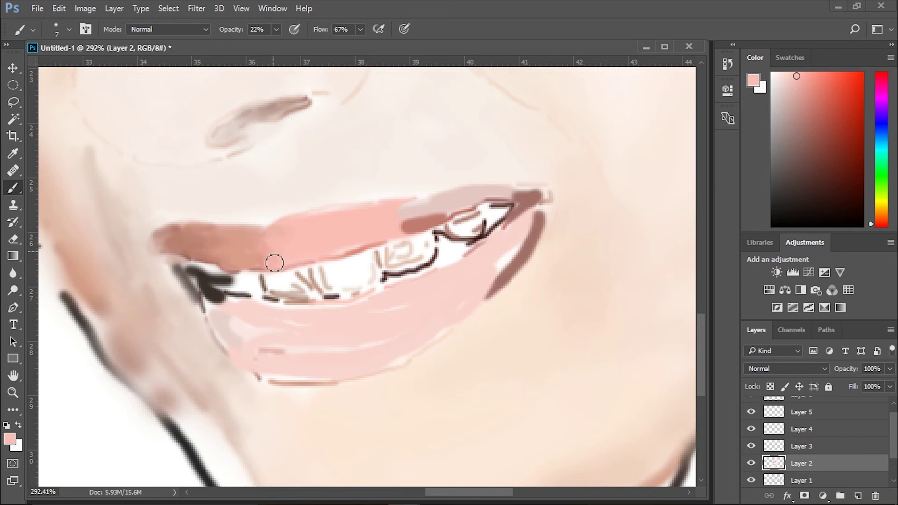
Paint a light pink stroke across the upper lip using sampled lip pinks.
alt+click(318, 209)
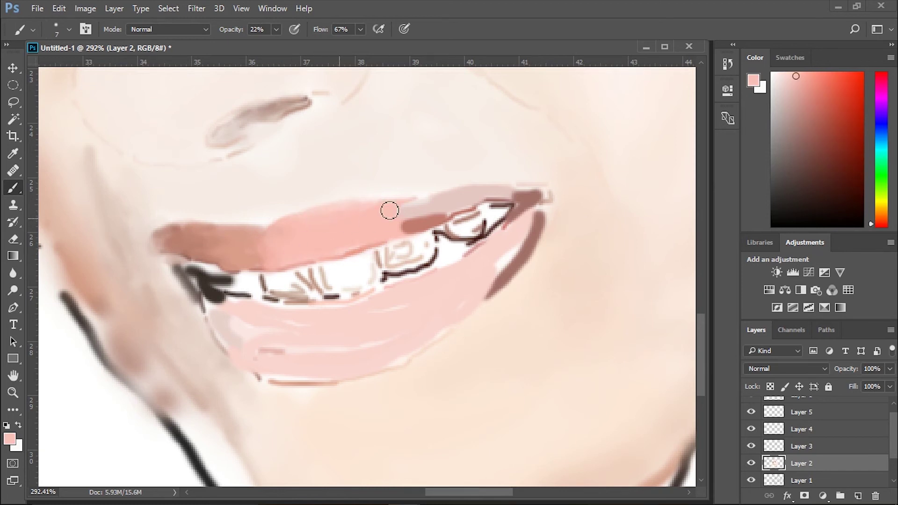
alt+click(405, 204)
drag(417, 216, 396, 220)
alt+click(445, 209)
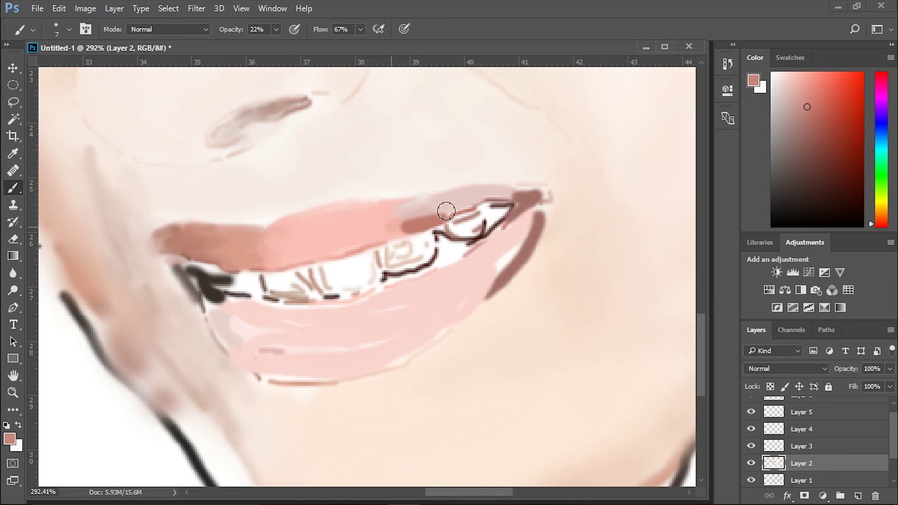
alt+click(411, 207)
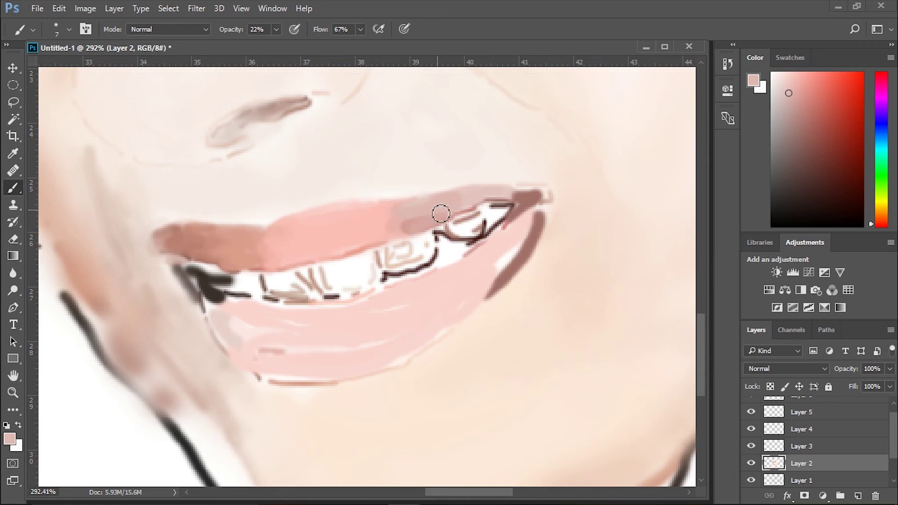
alt+click(395, 212)
alt+click(397, 206)
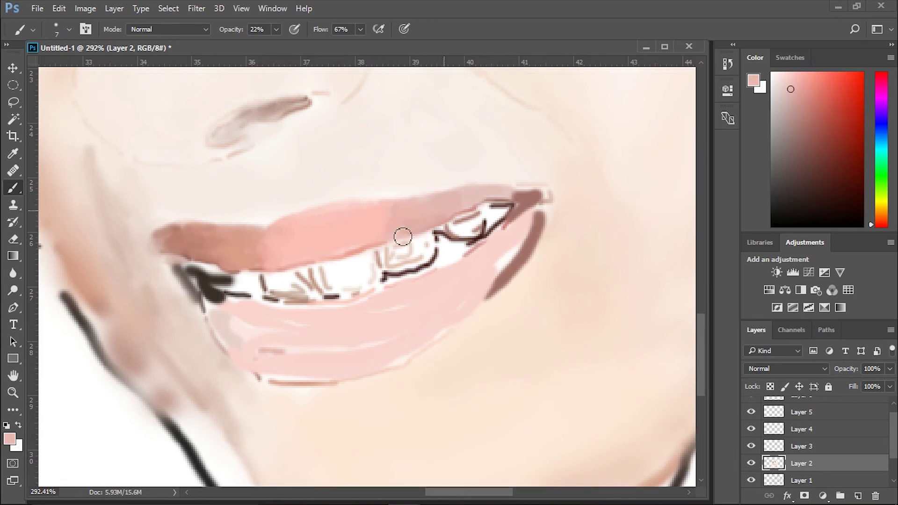
Shade the right lower-lip corner with darker mauve.
alt+click(538, 192)
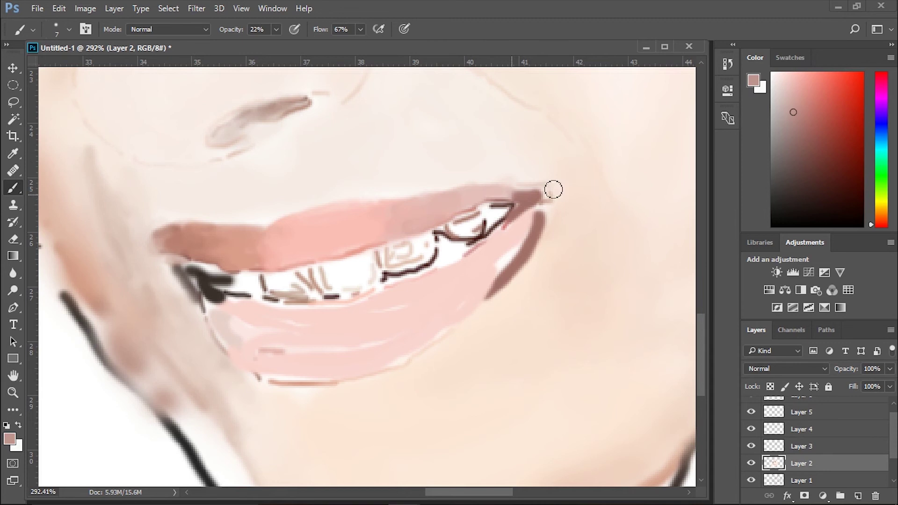
drag(516, 229, 537, 202)
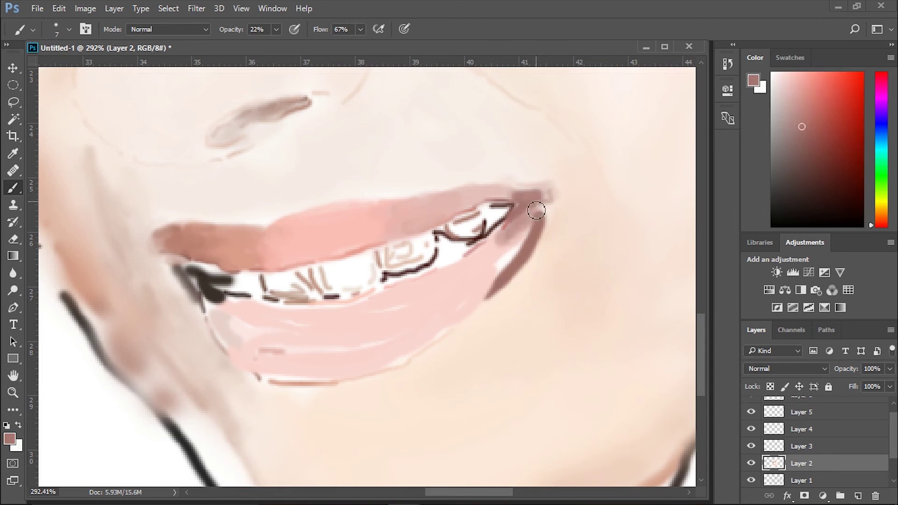
alt+click(506, 245)
mouse_move(510, 246)
mouse_down()
mouse_move(496, 292)
mouse_move(527, 237)
mouse_move(479, 300)
mouse_move(497, 263)
mouse_move(473, 288)
mouse_up()
alt+click(446, 327)
Blend the mauve mouth corner into the surrounding skin with a light peach tone.
alt+click(510, 243)
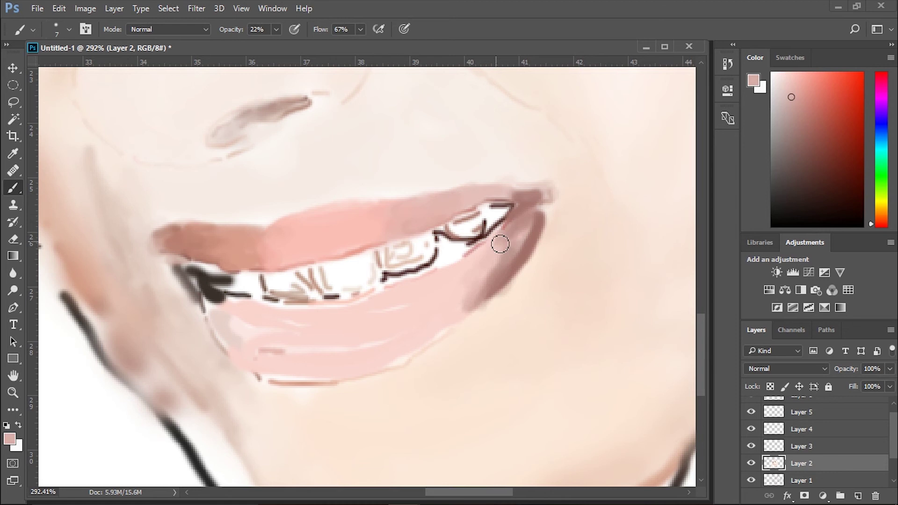
alt+click(527, 233)
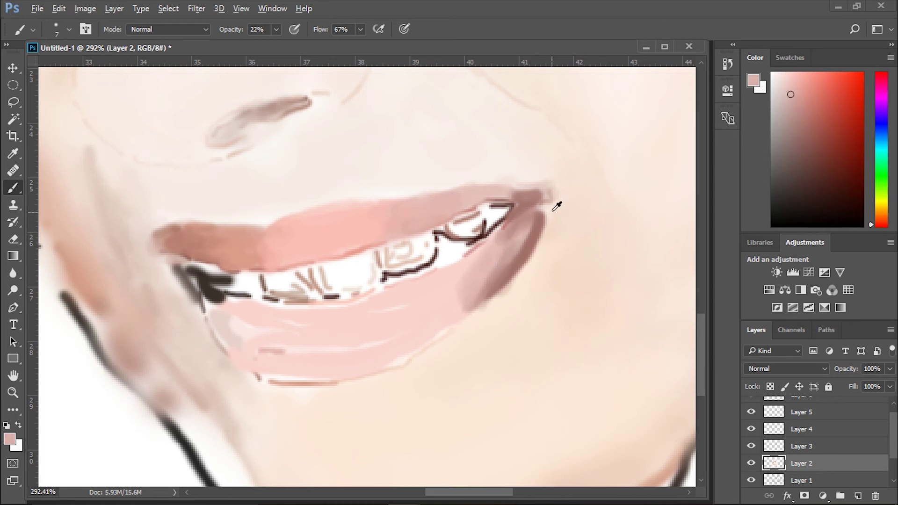
alt+click(530, 238)
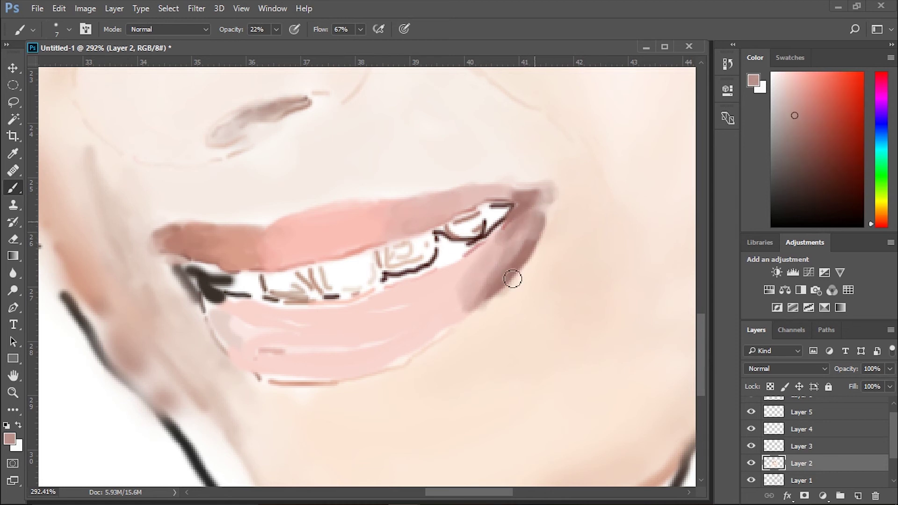
alt+click(552, 247)
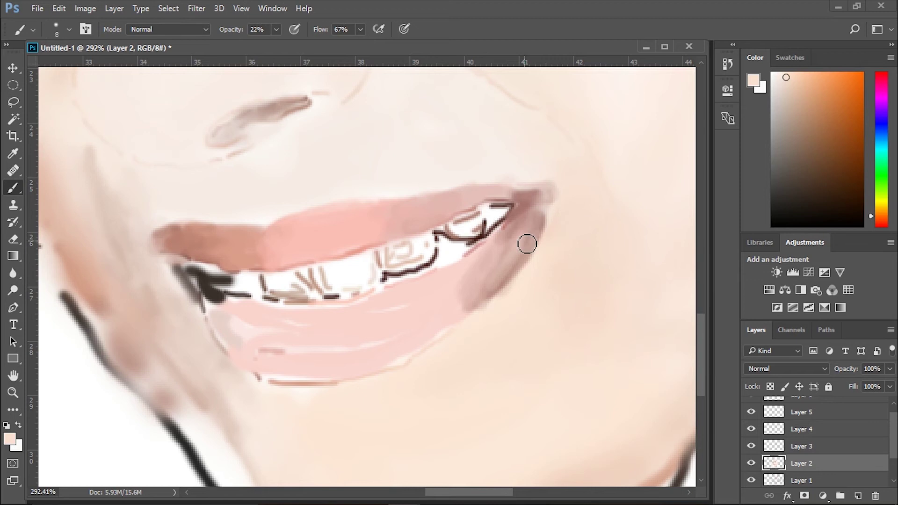
drag(549, 202, 488, 280)
drag(538, 229, 468, 304)
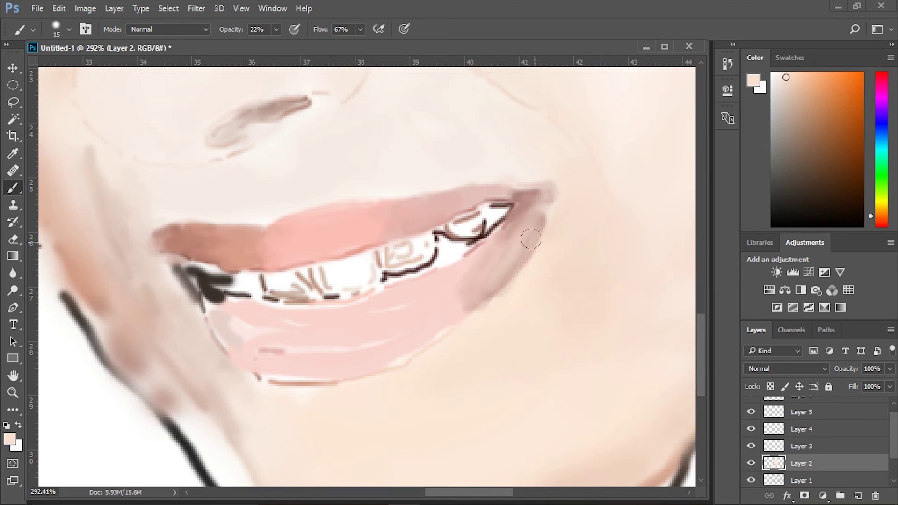
alt+click(459, 292)
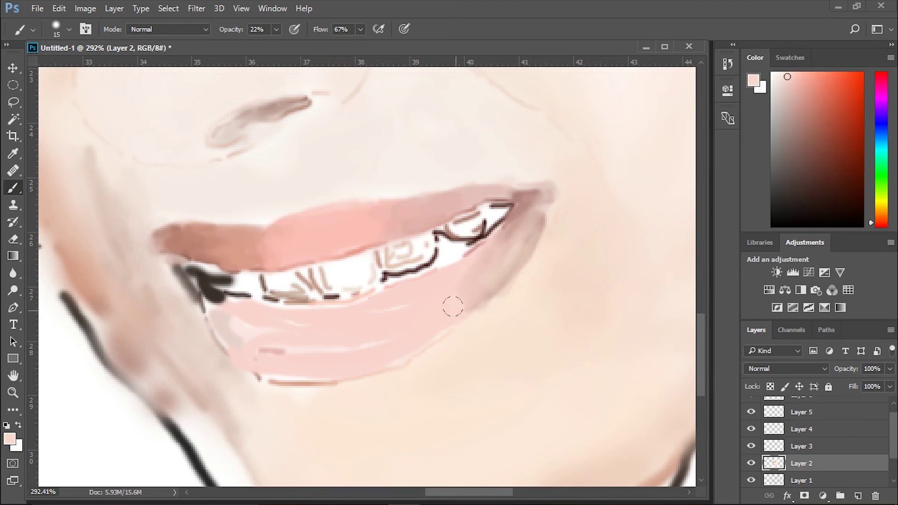
Bring the lower lip and chin into view and sample its pink tones for blending.
drag(346, 339, 450, 211)
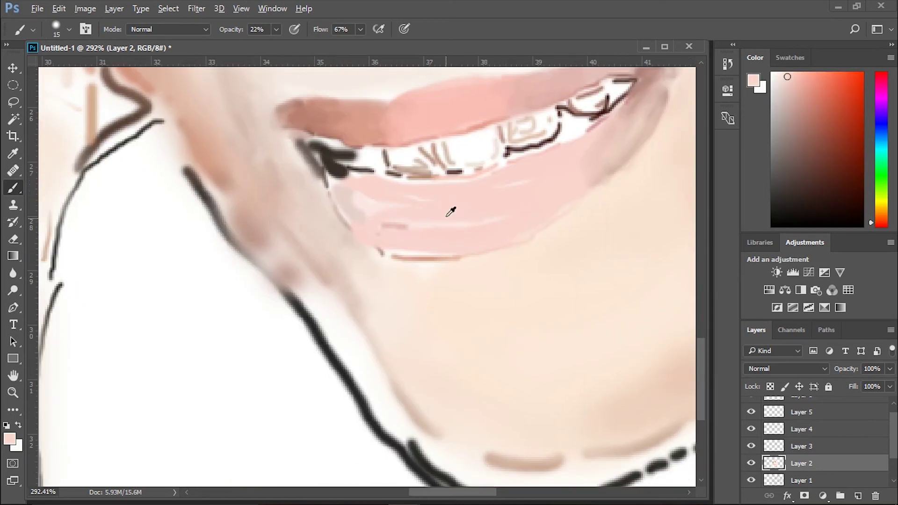
alt+click(390, 222)
alt+click(354, 201)
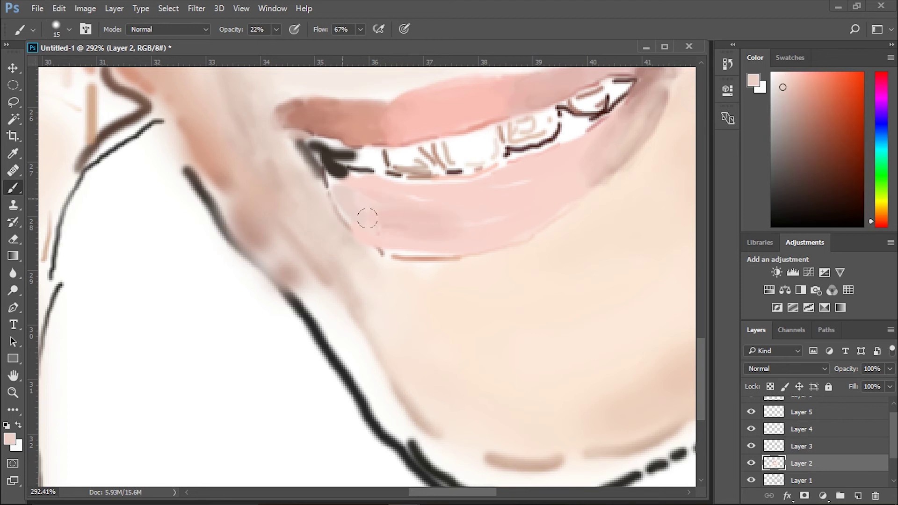
alt+click(428, 200)
alt+click(414, 255)
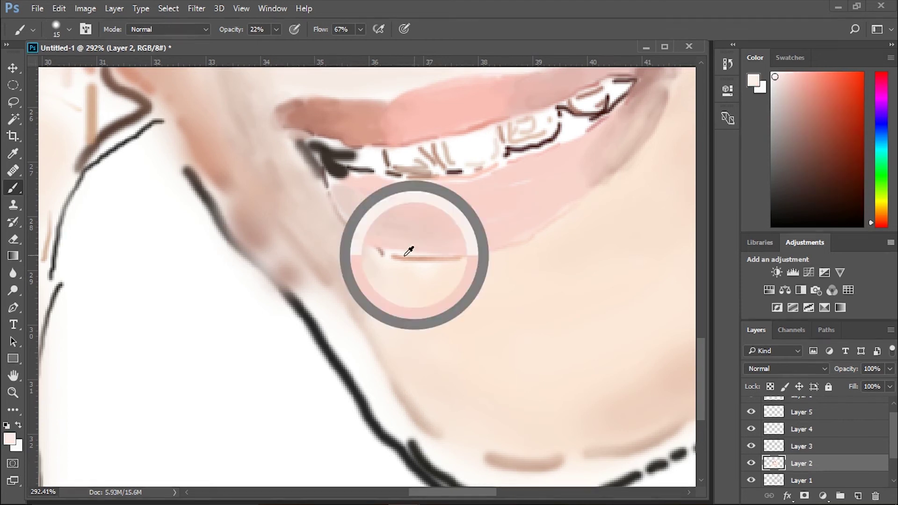
alt+click(432, 265)
scroll(486, 245, right, 5)
scroll(486, 246, up, 1)
alt+click(380, 257)
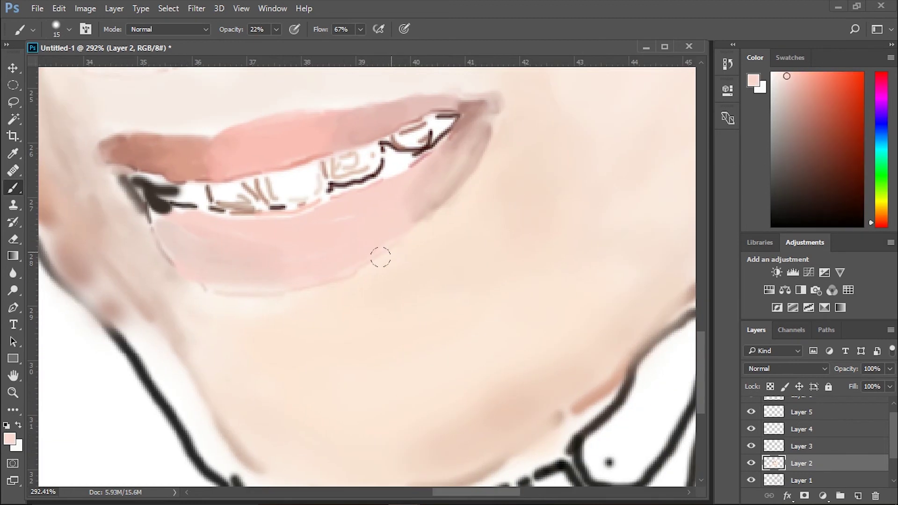
alt+click(154, 250)
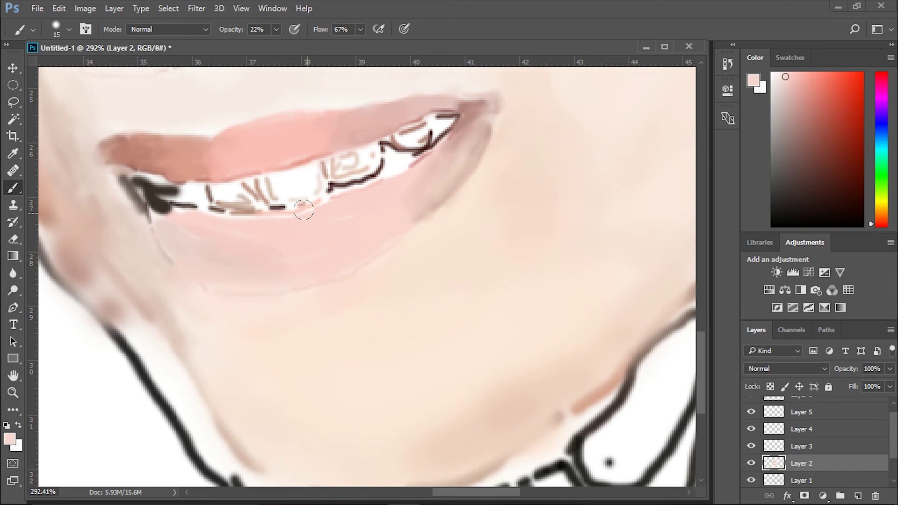
Smooth the branchy dark mark at the mouth corner with sampled dark brown.
alt+click(156, 184)
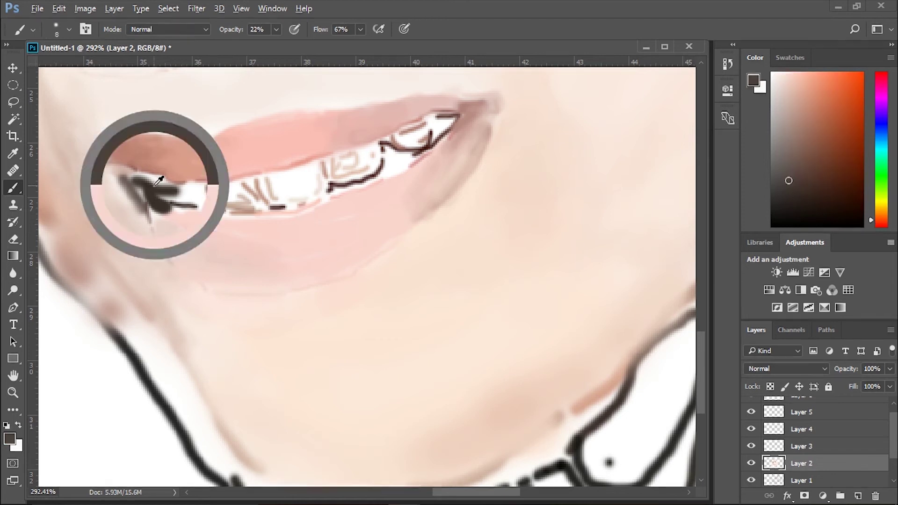
mouse_move(159, 180)
mouse_down()
mouse_move(150, 190)
mouse_move(136, 186)
mouse_move(146, 198)
mouse_move(215, 198)
mouse_up()
alt+click(206, 192)
Paint over the dark line on the lower teeth and lighten them with sampled off-white.
alt+click(239, 198)
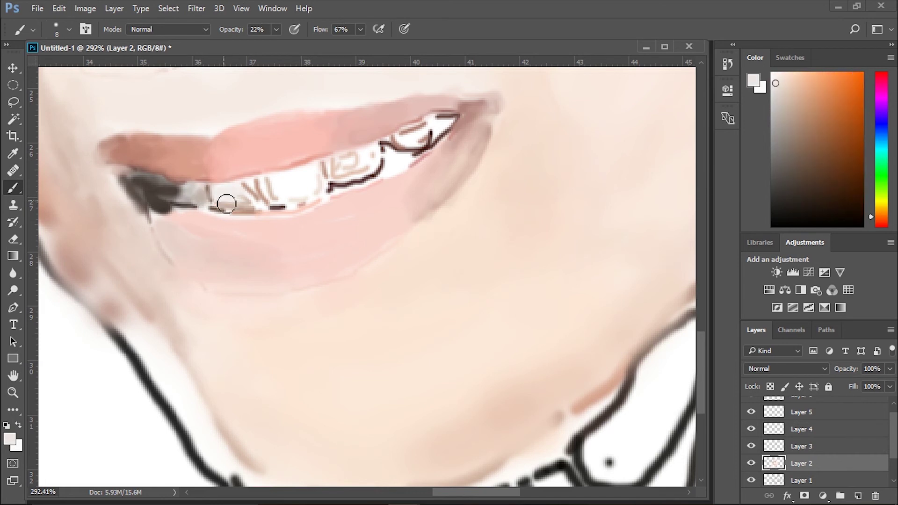
alt+click(276, 192)
mouse_move(270, 207)
mouse_down()
mouse_move(285, 206)
mouse_move(258, 206)
mouse_up()
alt+click(265, 187)
alt+click(253, 185)
alt+click(244, 187)
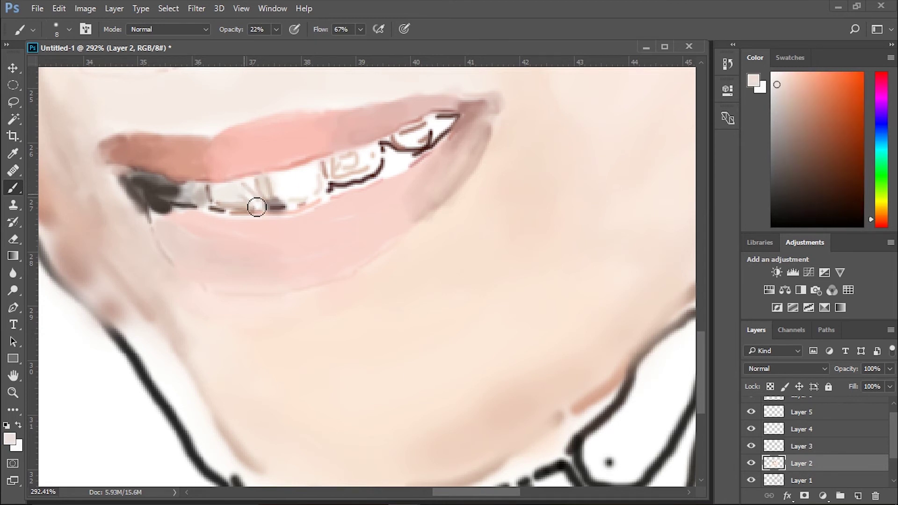
alt+click(257, 186)
Sample light tooth tones and darken the back upper tooth with grey-brown.
alt+click(323, 171)
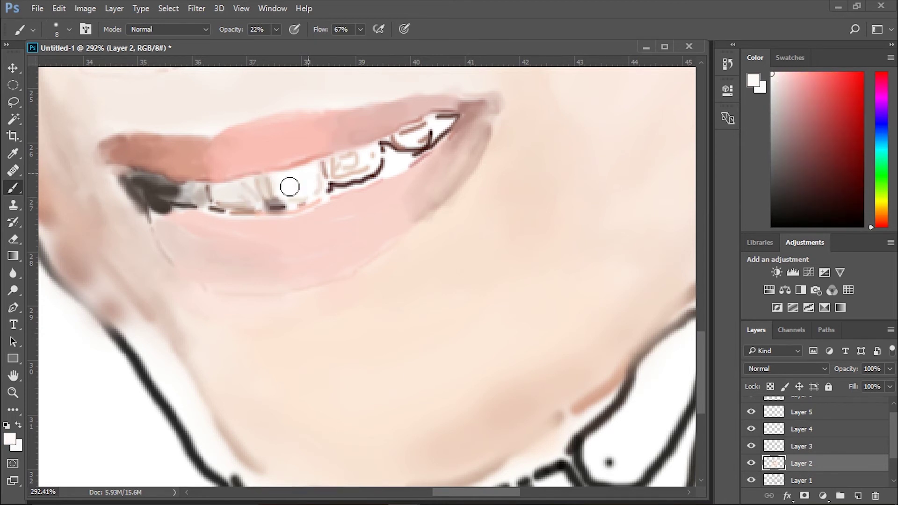
alt+click(283, 183)
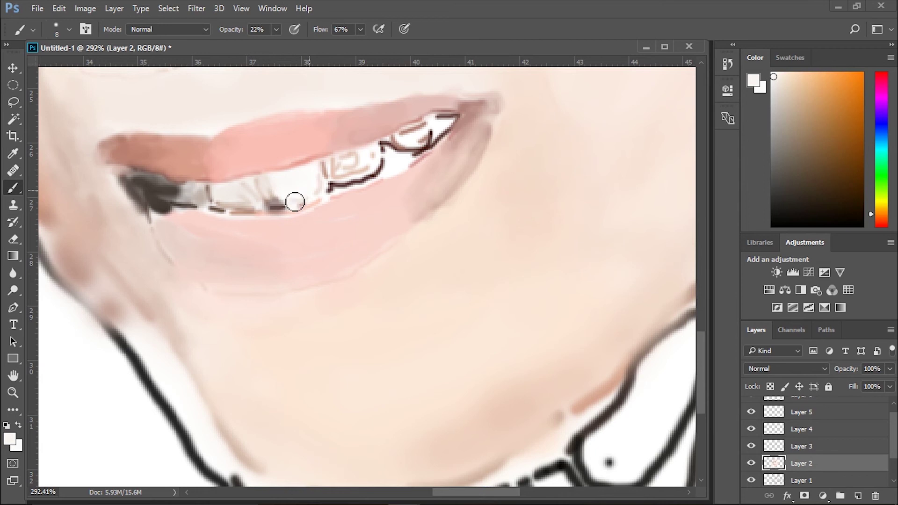
alt+click(327, 166)
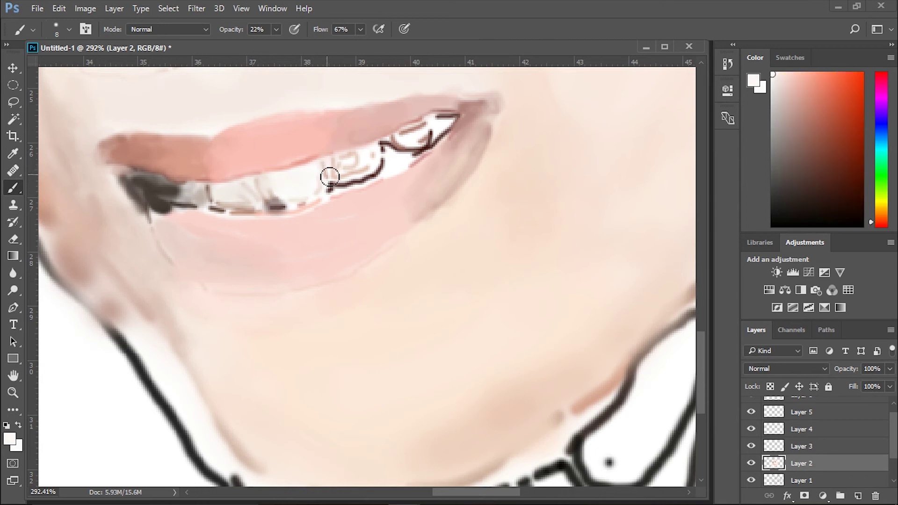
alt+click(382, 162)
alt+click(353, 162)
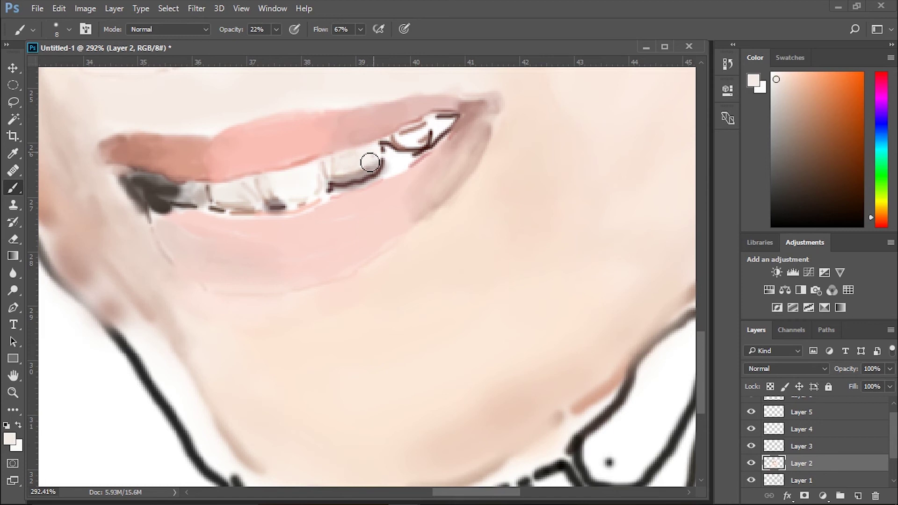
alt+click(423, 124)
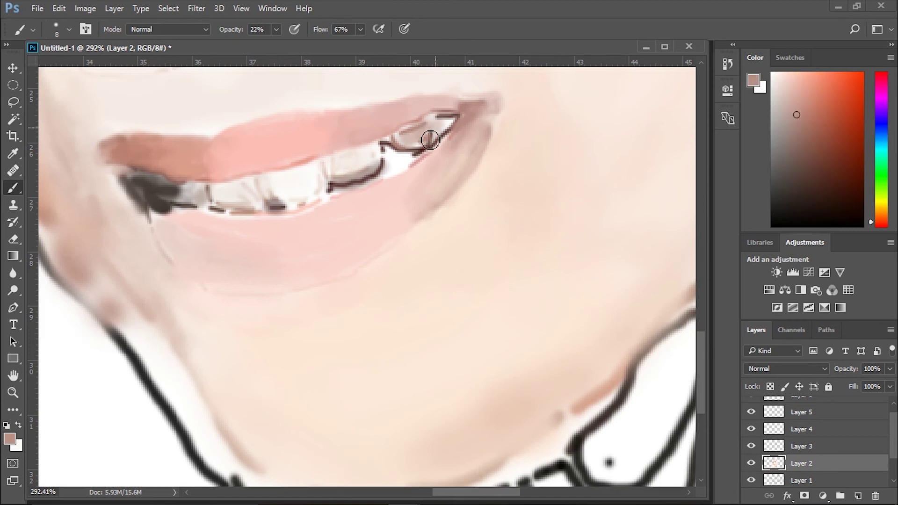
mouse_move(405, 148)
mouse_down()
mouse_move(416, 137)
mouse_move(401, 140)
mouse_up()
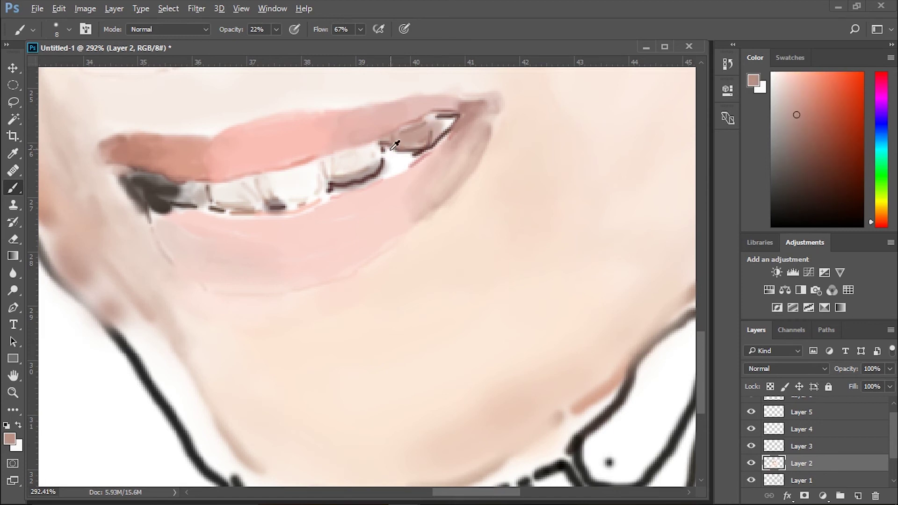
Paint the gap below the upper tooth grey-mauve and tone down the bright front teeth.
alt+click(391, 169)
alt+click(391, 162)
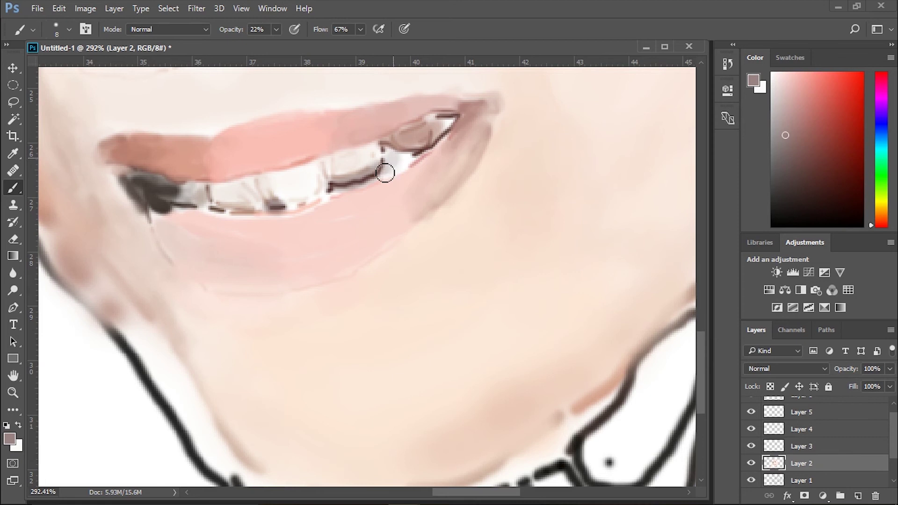
mouse_move(387, 170)
mouse_down()
mouse_move(411, 159)
mouse_move(387, 164)
mouse_move(388, 146)
mouse_move(329, 187)
mouse_move(355, 174)
mouse_move(287, 201)
mouse_move(321, 175)
mouse_move(289, 183)
mouse_up()
alt+click(355, 164)
alt+click(321, 189)
alt+click(304, 189)
Blend dusty mauve shading across the teeth using sampled pink tones.
alt+click(257, 196)
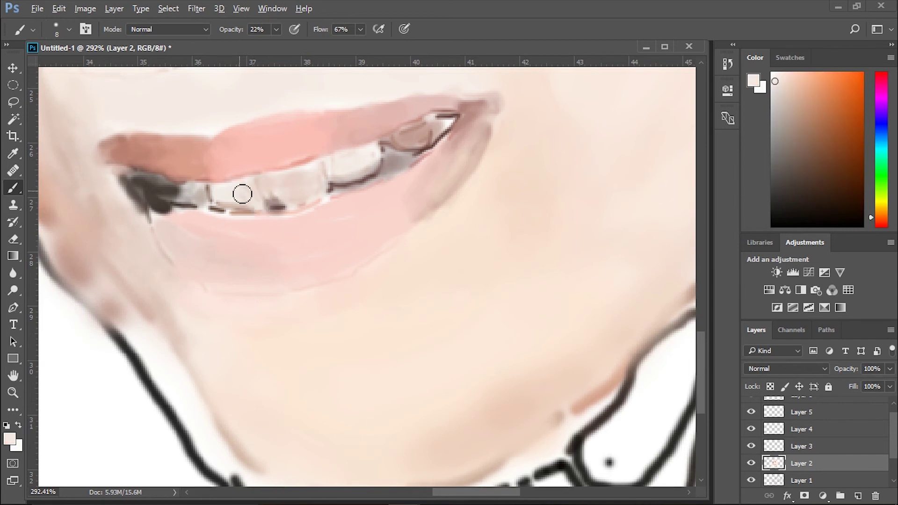
alt+click(226, 212)
alt+click(256, 209)
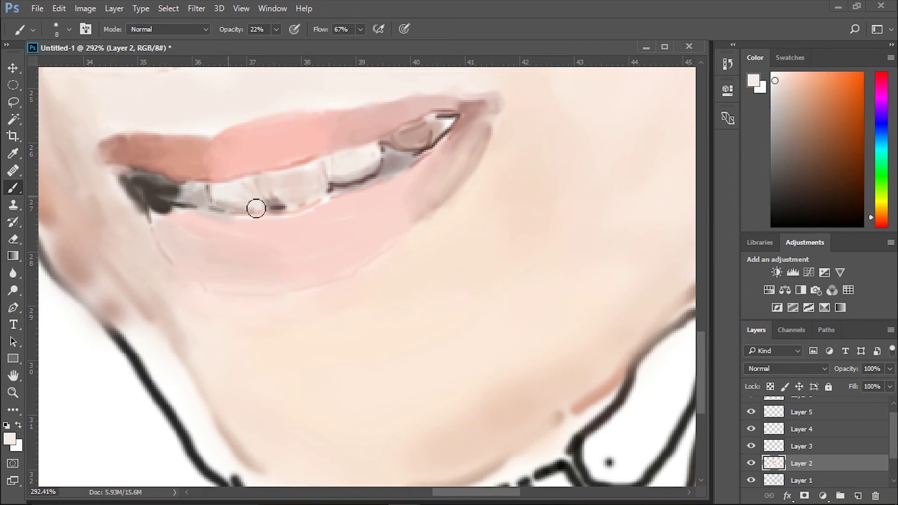
alt+click(284, 206)
alt+click(325, 177)
alt+click(367, 156)
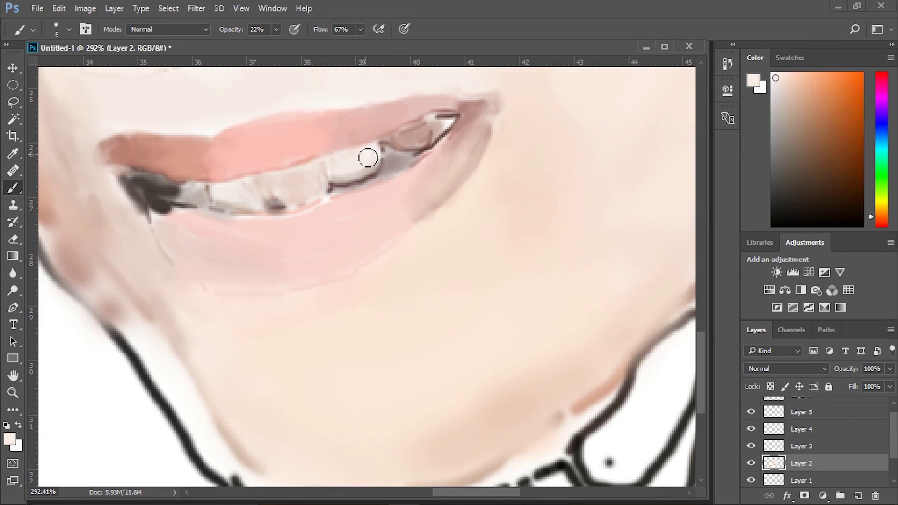
drag(391, 133, 452, 121)
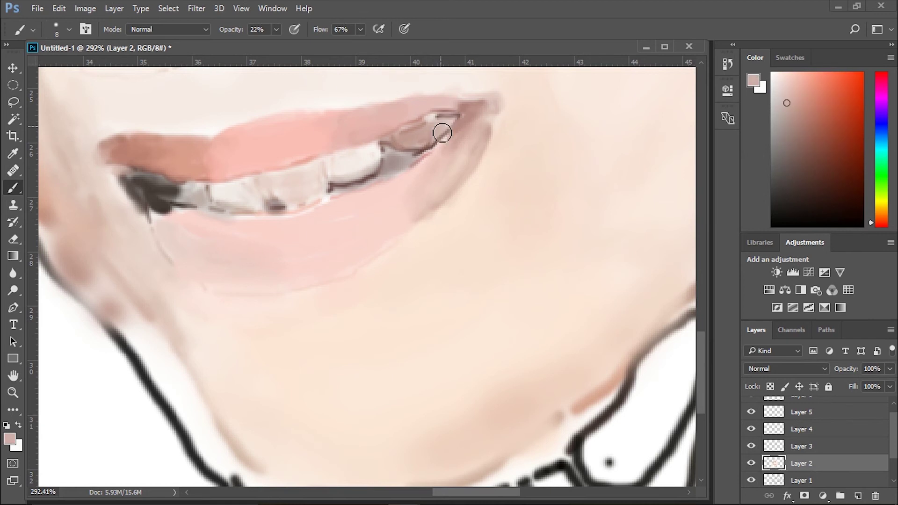
Pick a dull greyish lip pink and set the brush opacity to 39%.
alt+click(443, 136)
alt+click(276, 280)
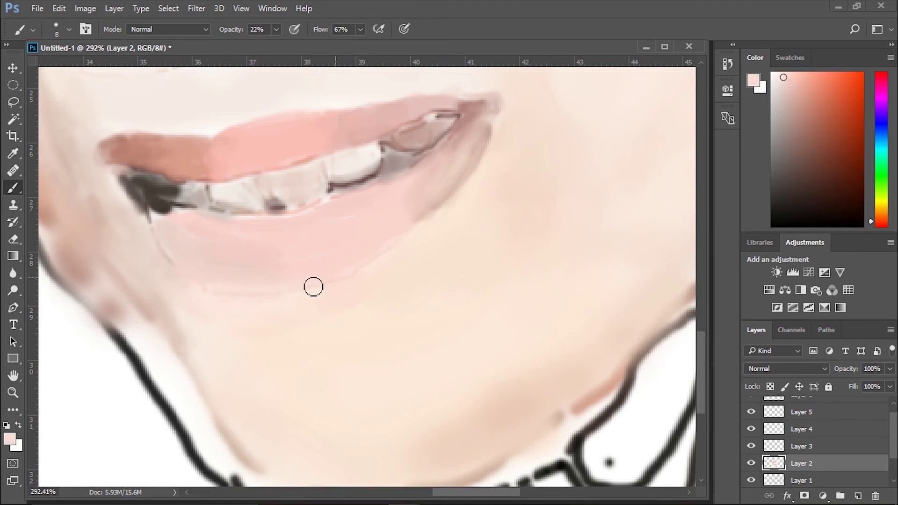
alt+click(201, 275)
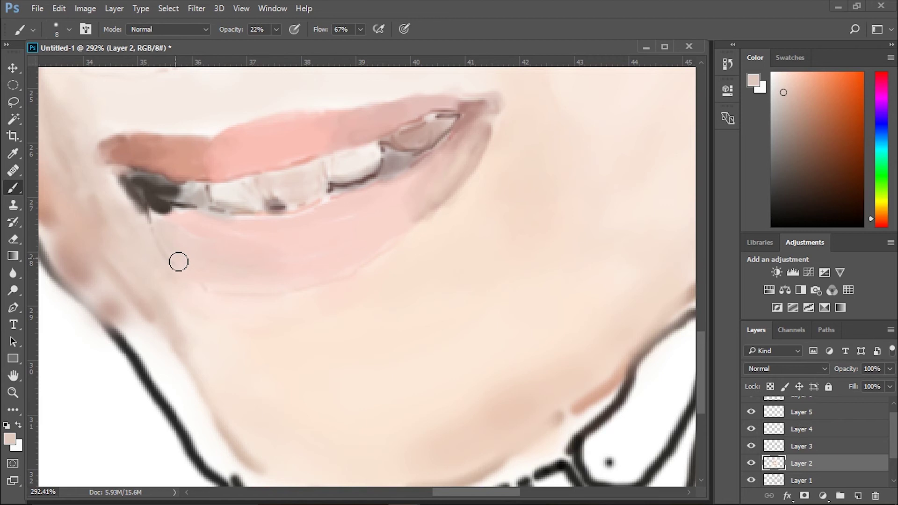
click(275, 31)
click(150, 238)
Shade the lower lip's rim with a soft 39% stroke.
drag(197, 280, 435, 197)
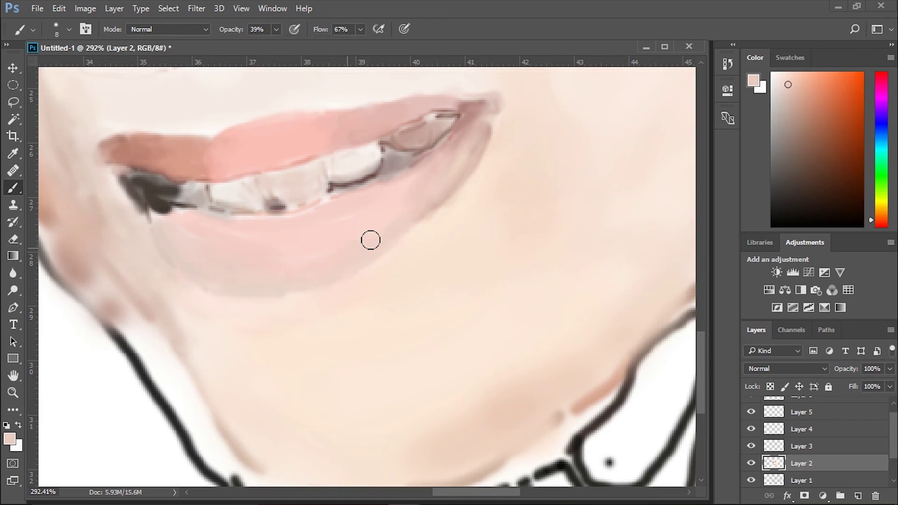
alt+click(323, 107)
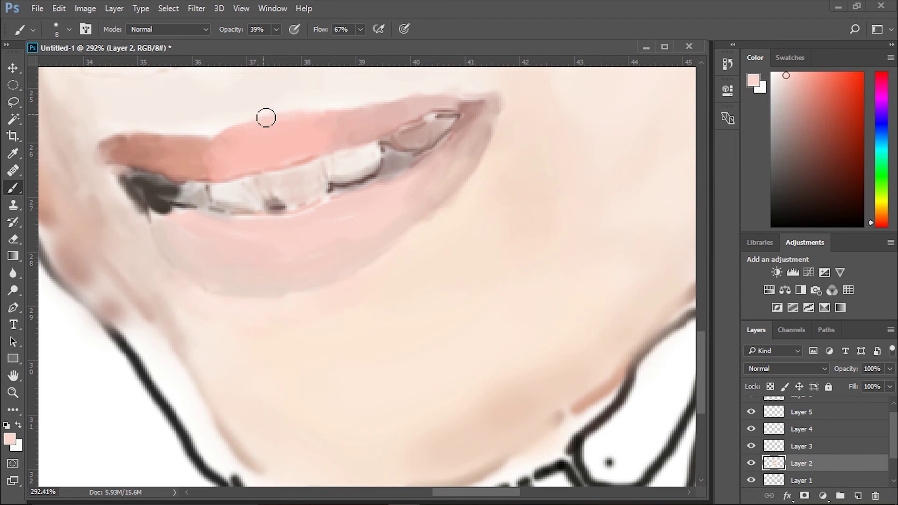
alt+click(431, 100)
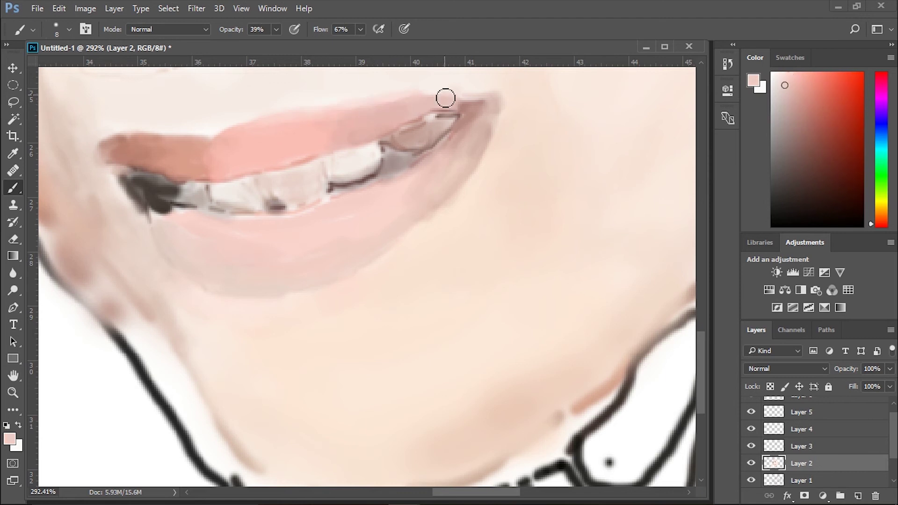
alt+click(371, 86)
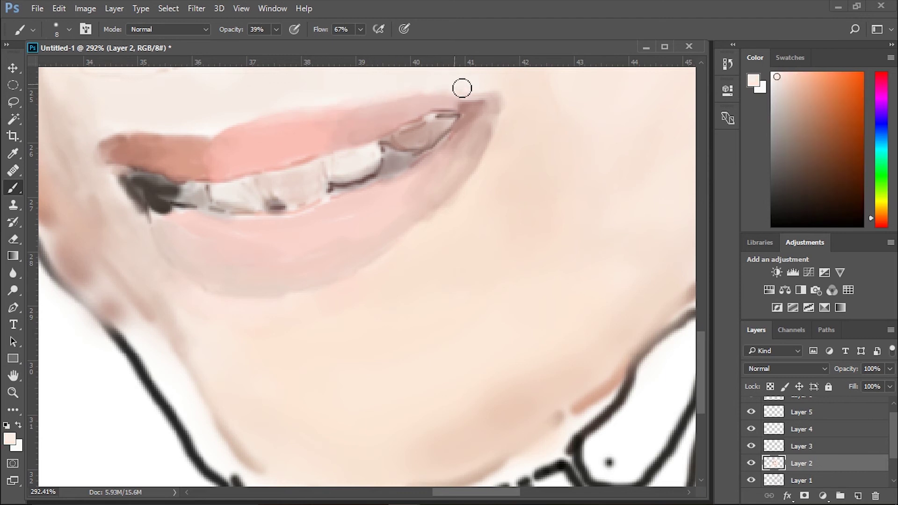
Soften the upper lip's top edge, blend its left tip into the skin, and zoom out.
drag(462, 88, 362, 94)
mouse_move(182, 130)
mouse_down()
mouse_move(92, 144)
mouse_move(107, 139)
mouse_up()
alt+click(94, 155)
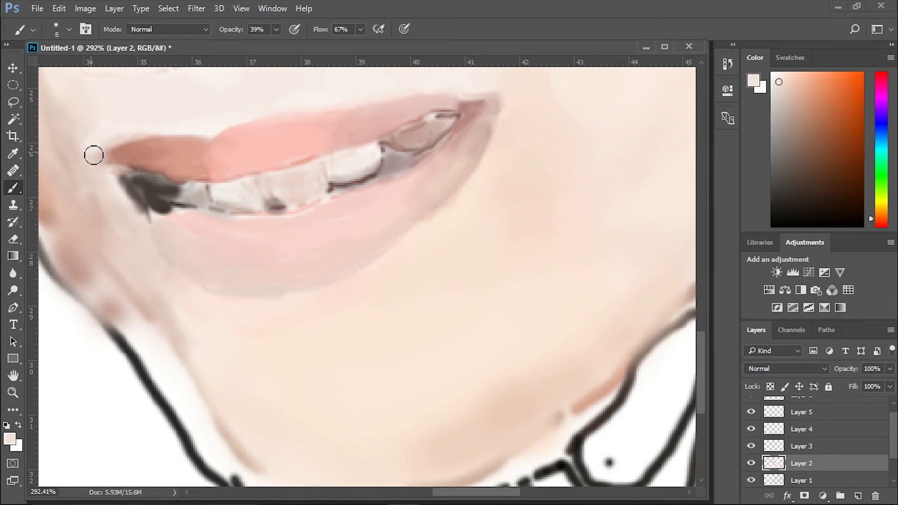
alt+click(127, 192)
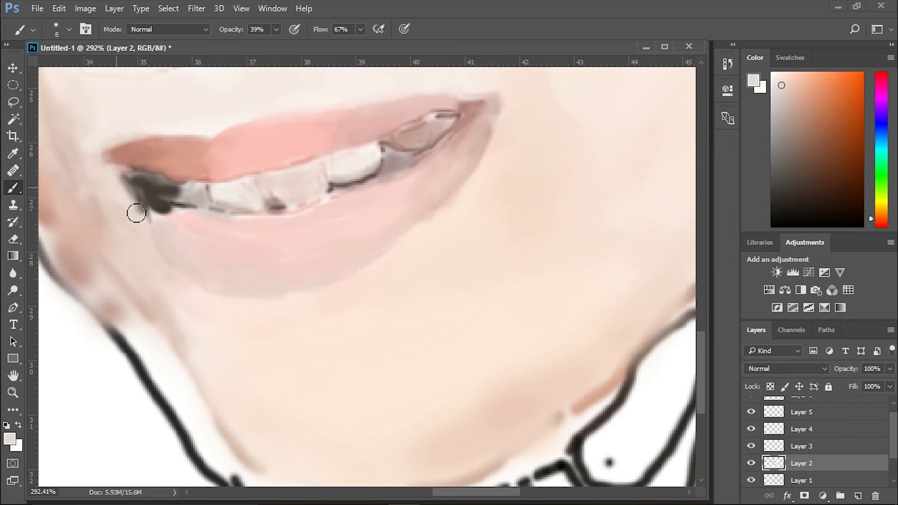
alt+click(156, 184)
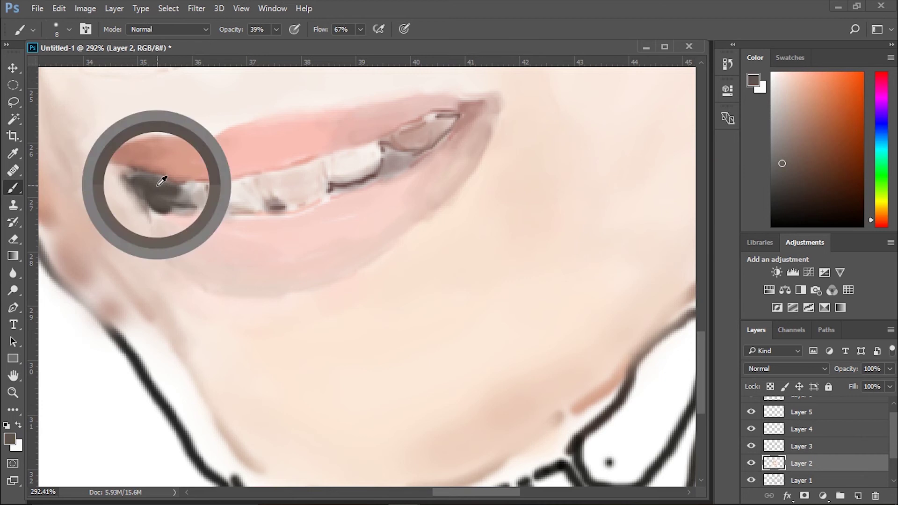
alt+click(341, 195)
scroll(345, 205, down, 5)
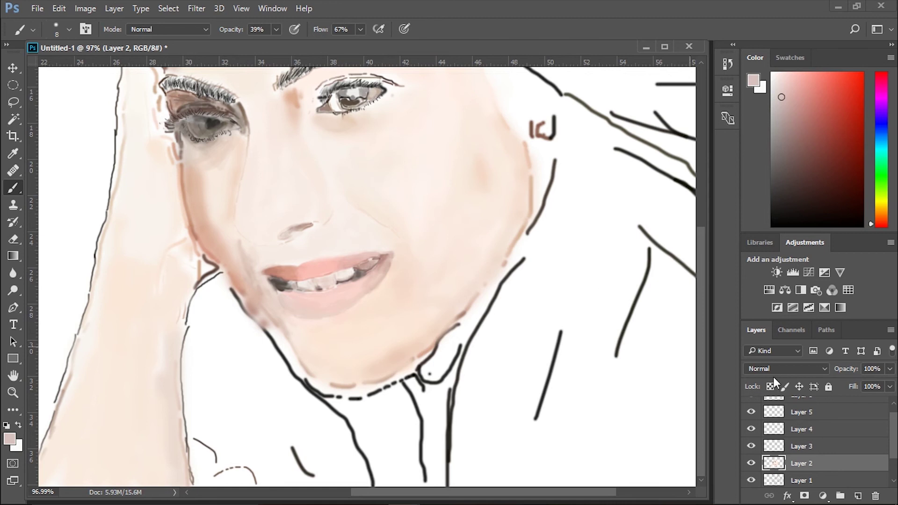
Switch to Layer 3 and paint a dark grey stroke along the hair outline.
click(801, 446)
scroll(512, 321, up, 1)
scroll(497, 454, up, 5)
scroll(468, 361, up, 3)
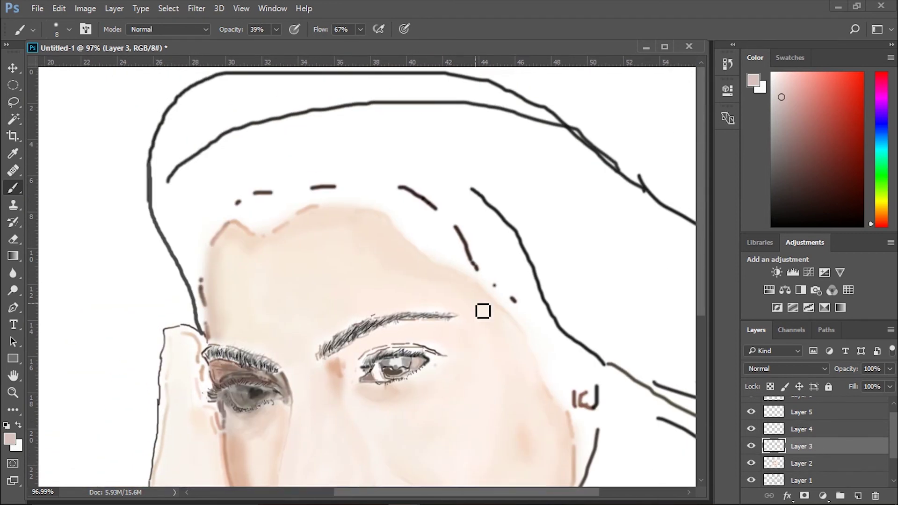
alt+click(201, 295)
drag(208, 336, 191, 263)
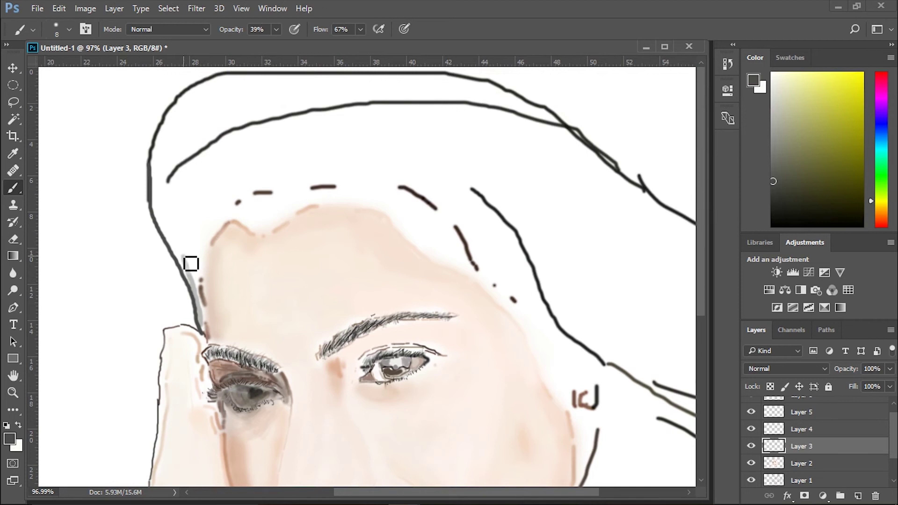
At 100% opacity, draw thin grey strands up the temple beside the hand.
drag(276, 31, 315, 40)
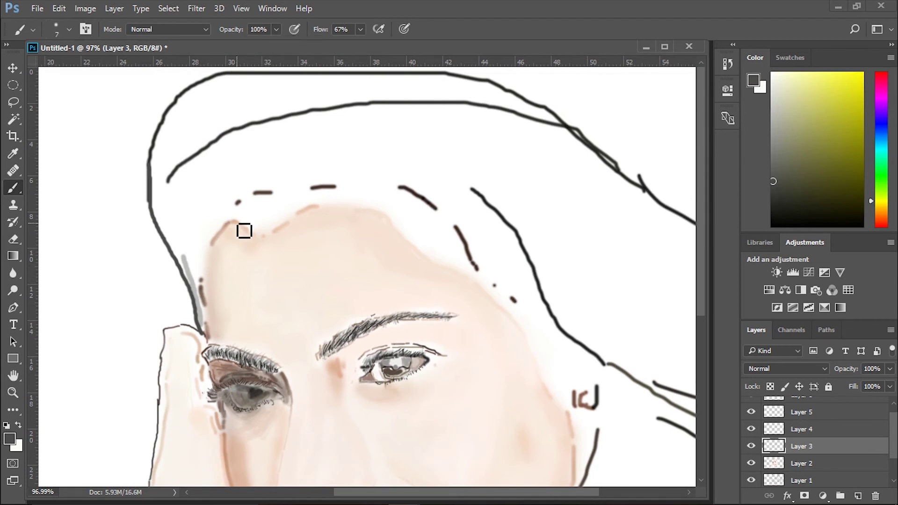
alt+click(206, 293)
drag(192, 276, 181, 172)
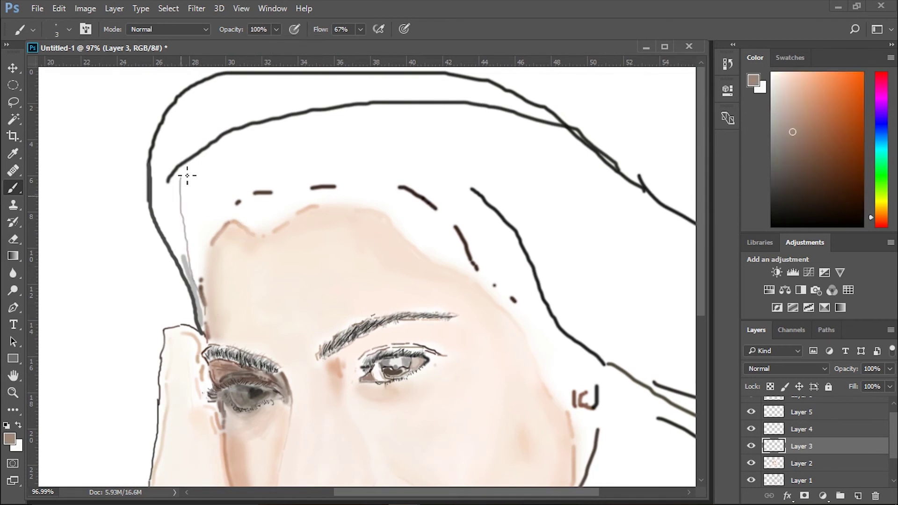
alt+click(186, 268)
scroll(197, 200, down, 3)
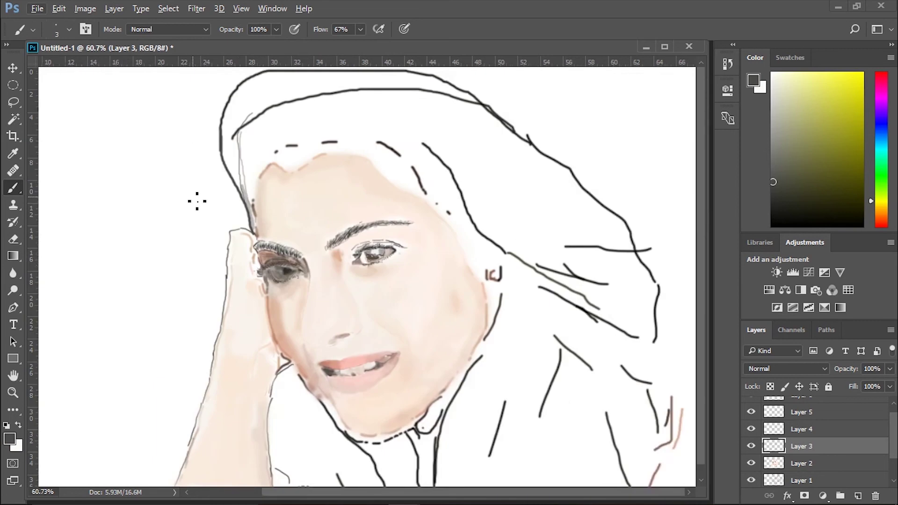
scroll(297, 161, down, 2)
scroll(374, 188, up, 2)
scroll(412, 201, down, 2)
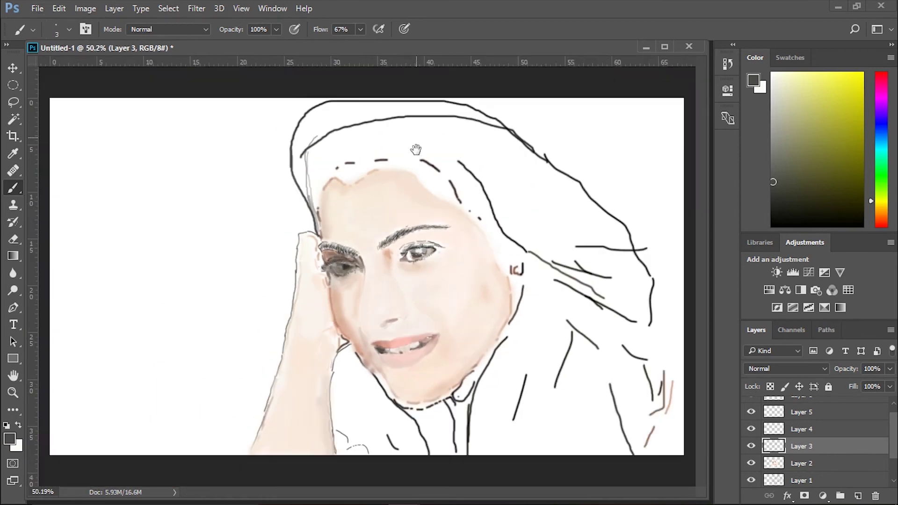
scroll(415, 146, up, 2)
drag(431, 224, 402, 224)
scroll(401, 225, up, 2)
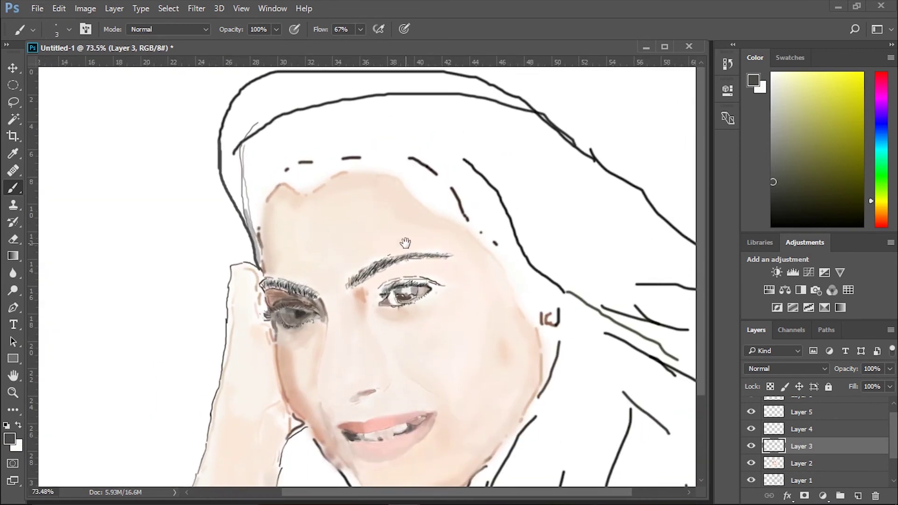
alt+click(252, 209)
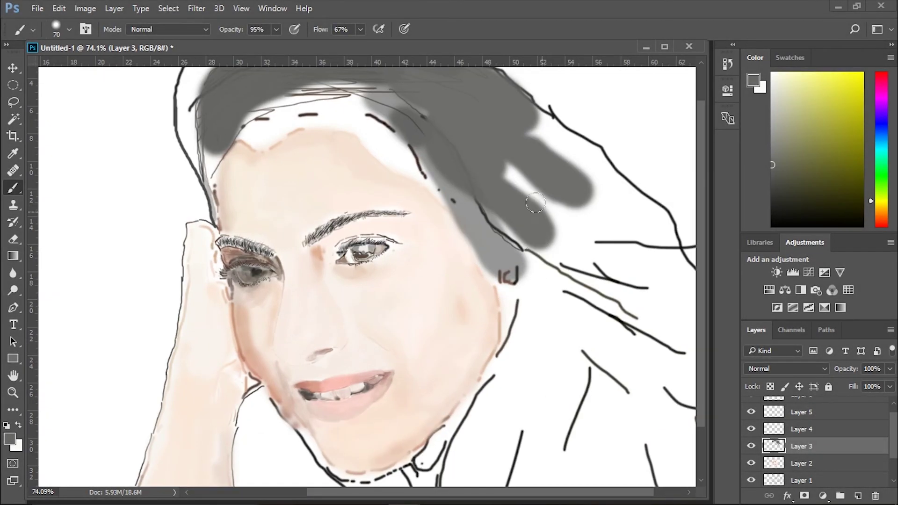
Block in the hair with broad grey strokes and shade grey below the hand.
mouse_move(535, 203)
mouse_down()
mouse_move(598, 179)
mouse_move(495, 368)
mouse_up()
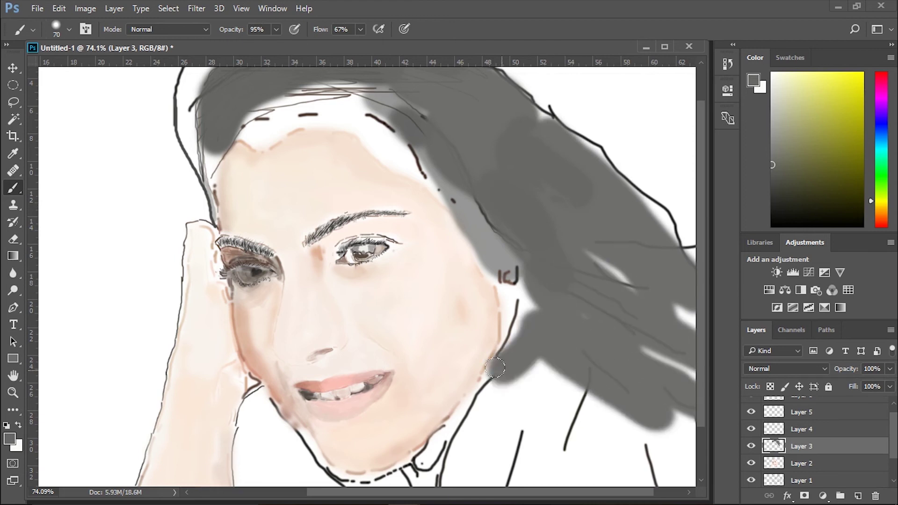
scroll(495, 368, down, 3)
scroll(495, 368, up, 2)
mouse_move(339, 421)
mouse_down()
mouse_move(344, 363)
mouse_move(379, 417)
mouse_move(345, 369)
mouse_up()
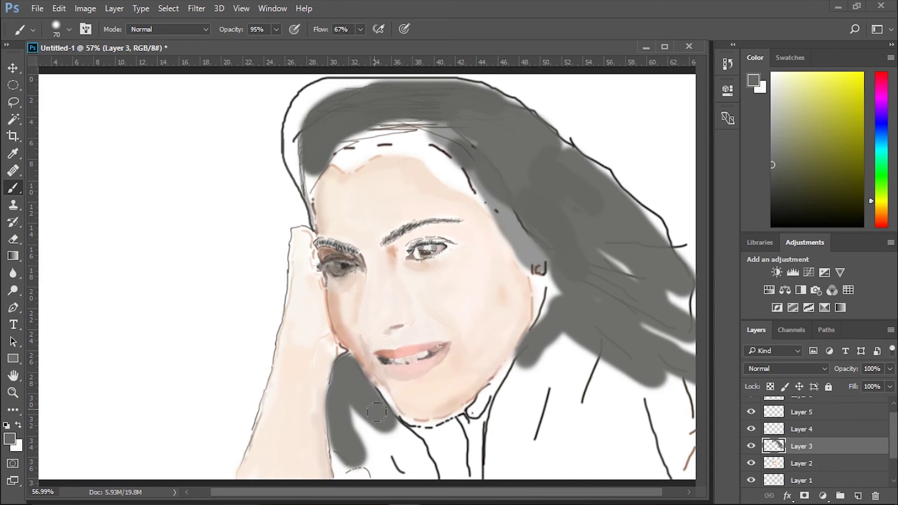
mouse_move(377, 412)
mouse_down()
mouse_move(365, 371)
mouse_move(347, 358)
mouse_move(396, 428)
mouse_up()
scroll(407, 395, up, 2)
scroll(407, 396, up, 2)
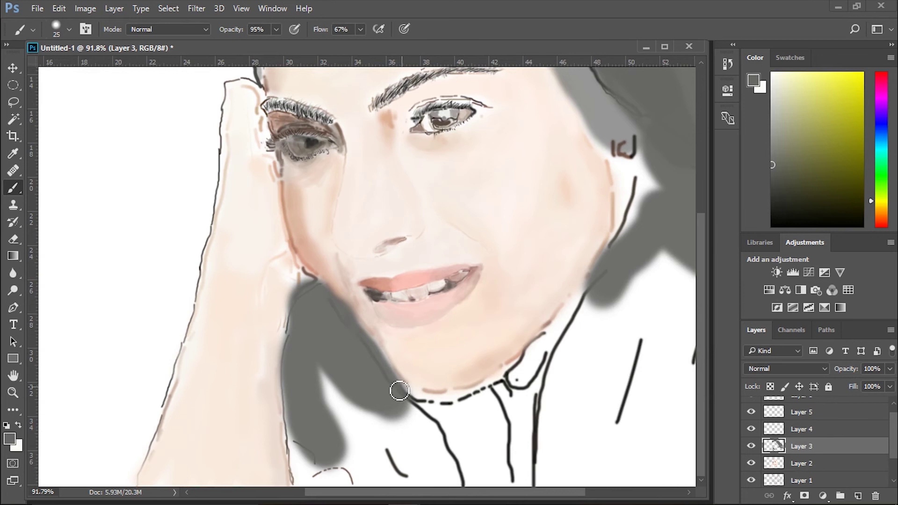
Paint grey shadow along the jaw's underside and the right jawline to the chin.
mouse_move(399, 390)
mouse_down()
mouse_move(437, 407)
mouse_move(502, 384)
mouse_move(437, 401)
mouse_move(403, 393)
mouse_up()
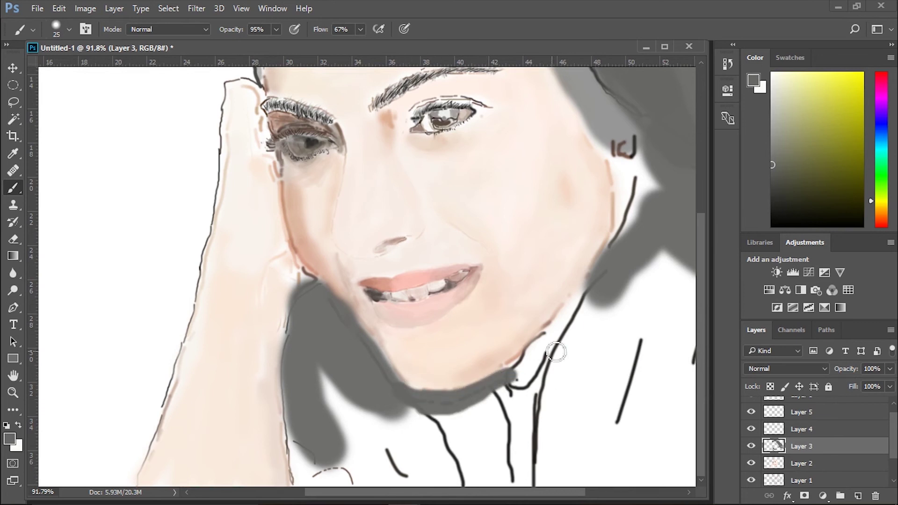
drag(599, 283, 494, 389)
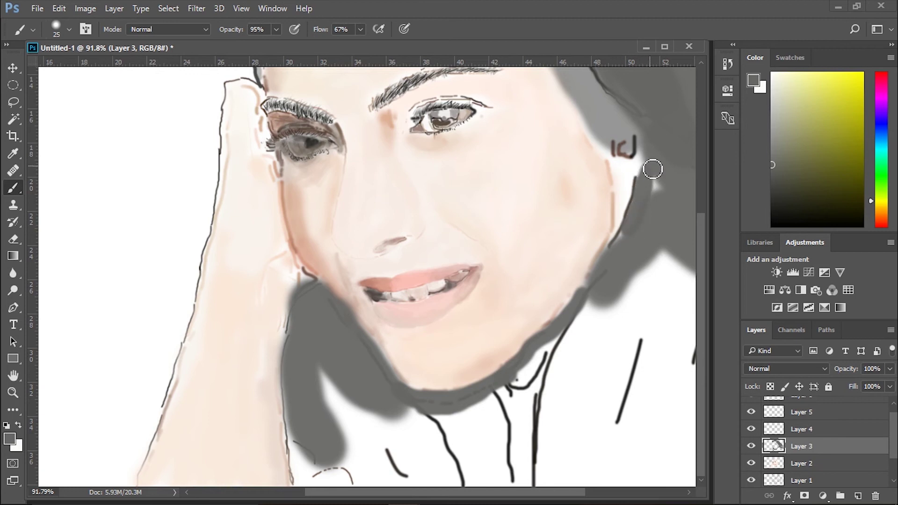
scroll(650, 165, down, 3)
scroll(639, 239, down, 2)
scroll(571, 266, down, 2)
scroll(515, 244, up, 4)
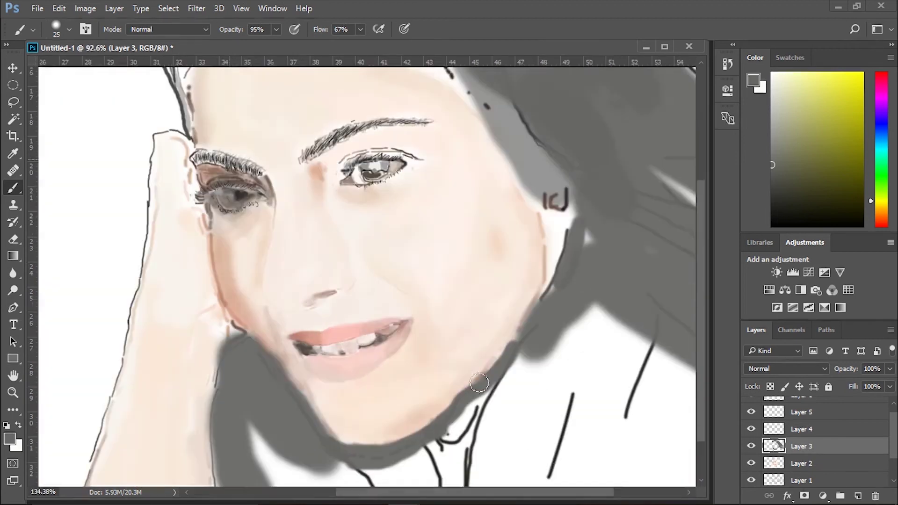
scroll(444, 226, up, 2)
scroll(419, 248, down, 2)
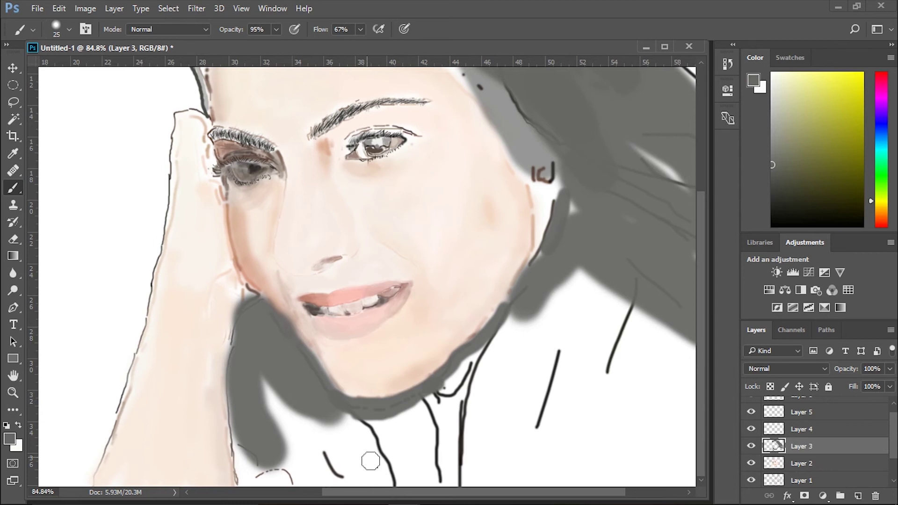
Paint dark brown and lighter strokes over the lower-left hair.
drag(299, 396, 354, 486)
drag(239, 363, 348, 486)
drag(255, 398, 313, 481)
alt+click(260, 440)
drag(304, 431, 337, 496)
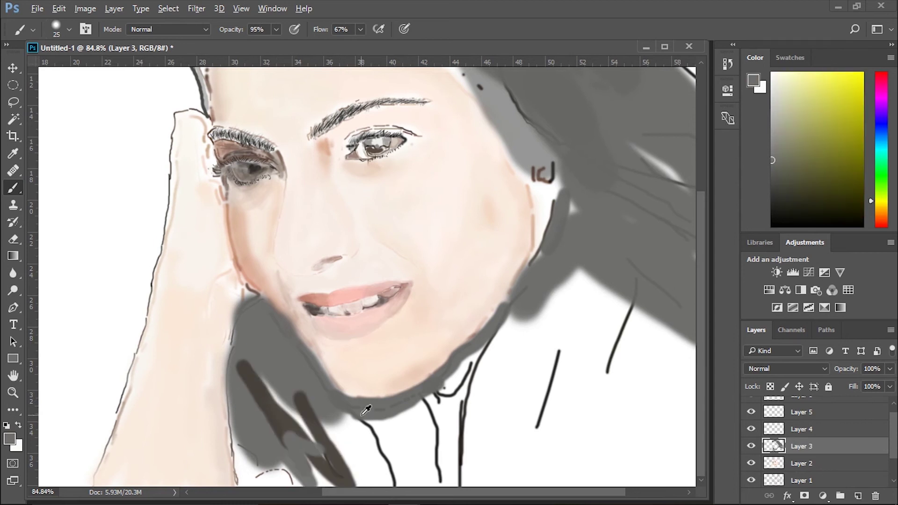
drag(334, 410, 397, 494)
Paint grey over the lower hair and darken the line near the neck.
alt+click(344, 417)
drag(340, 414, 400, 484)
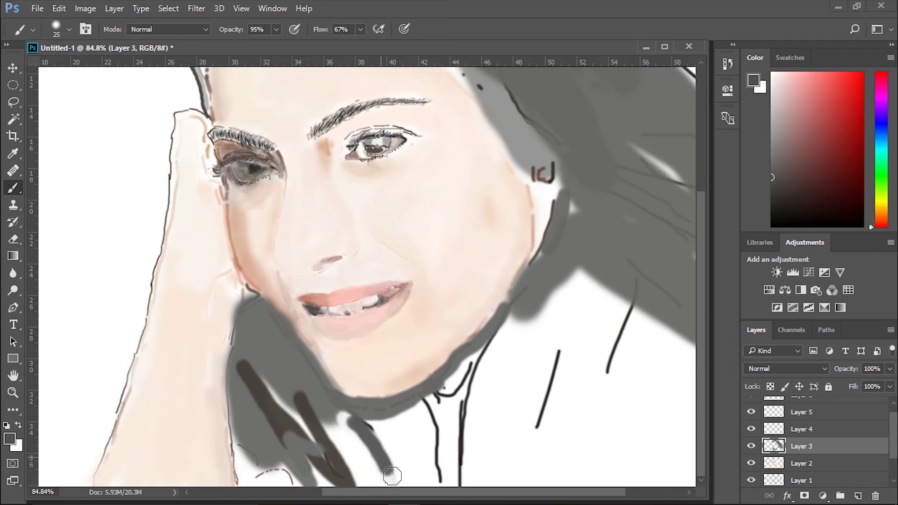
alt+click(430, 403)
drag(426, 410, 448, 478)
scroll(562, 381, down, 3)
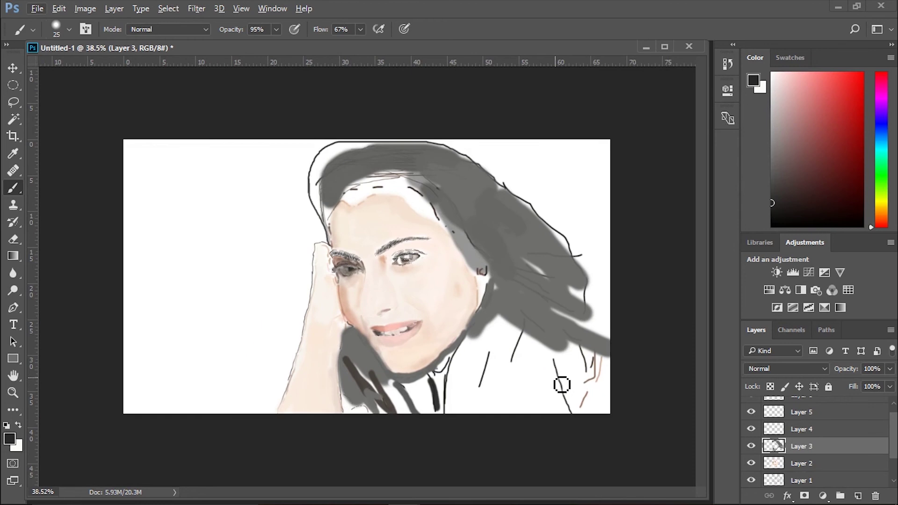
Extend grey over the shirt area and lower-right hair below the head.
alt+click(539, 314)
drag(521, 318, 451, 381)
mouse_move(522, 334)
mouse_down()
mouse_move(593, 357)
mouse_move(608, 390)
mouse_move(582, 403)
mouse_move(569, 341)
mouse_up()
alt+click(593, 360)
alt+click(607, 389)
scroll(479, 259, up, 3)
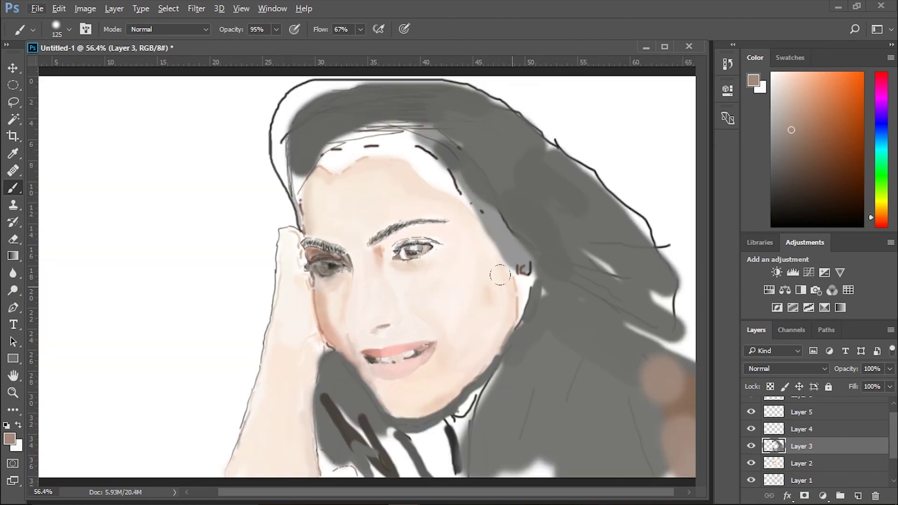
scroll(521, 295, up, 2)
scroll(515, 292, up, 3)
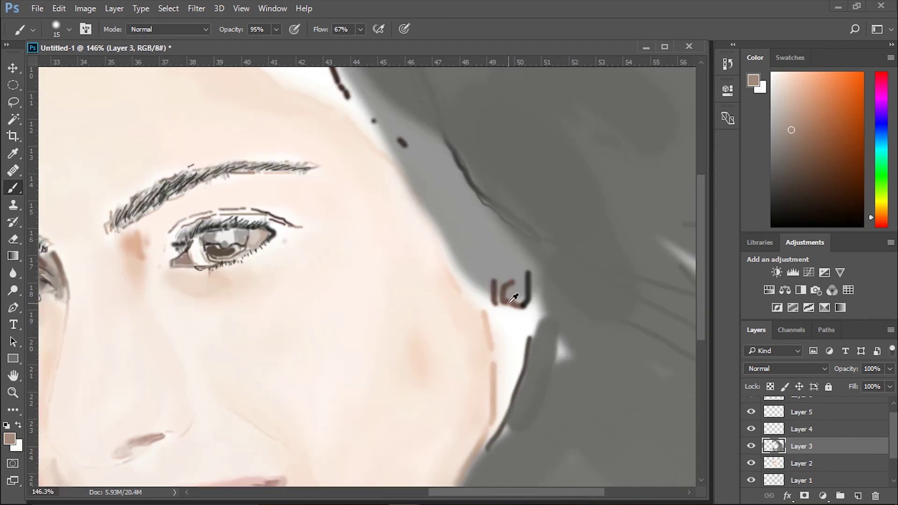
Fill the ear with brown, darken its back edge, and sample grey for its rim.
alt+click(507, 291)
drag(507, 291, 525, 343)
alt+click(531, 276)
alt+click(527, 355)
alt+click(514, 387)
mouse_move(503, 412)
mouse_down()
mouse_move(507, 314)
mouse_move(537, 305)
mouse_up()
alt+click(503, 328)
alt+click(533, 315)
alt+click(547, 302)
scroll(549, 301, down, 5)
Enlarge the brush to 50 and paint grey over the forehead band, left hair and top hairline.
scroll(486, 221, up, 4)
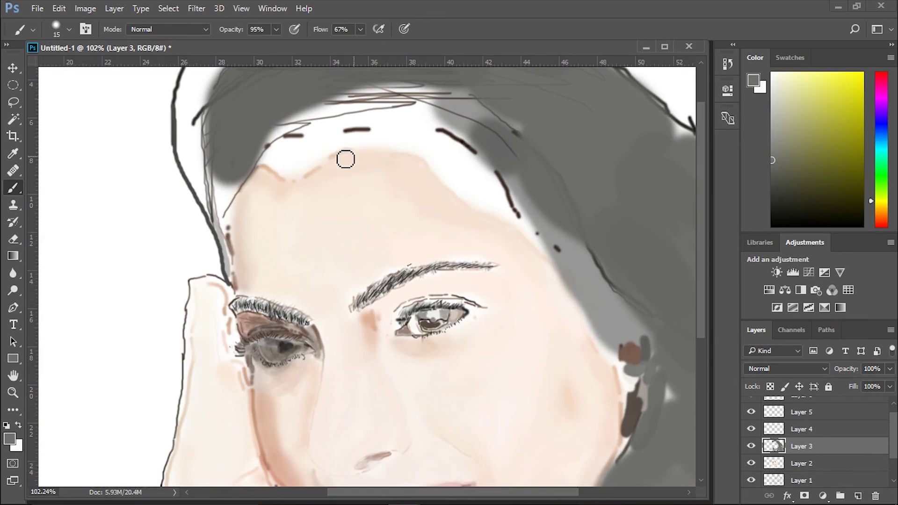
alt+click(275, 148)
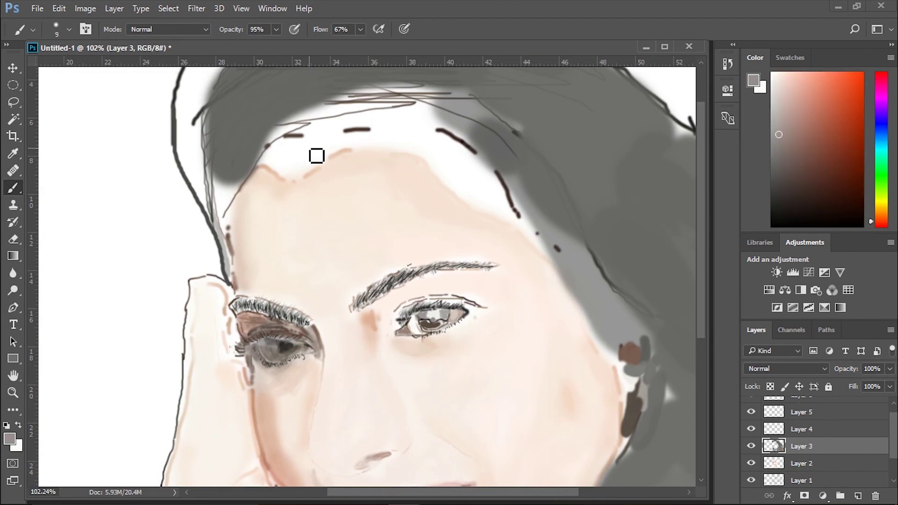
key(bracketright)
key(bracketright)
key(bracketright)
mouse_move(271, 150)
mouse_down()
mouse_move(441, 153)
mouse_move(258, 137)
mouse_move(220, 187)
mouse_up()
alt+click(234, 150)
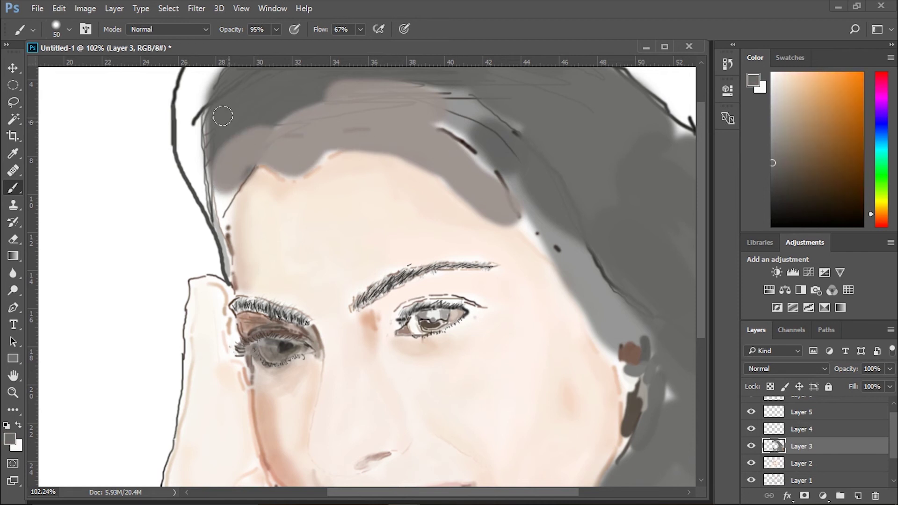
drag(234, 141, 215, 216)
scroll(388, 157, down, 5)
scroll(387, 158, up, 1)
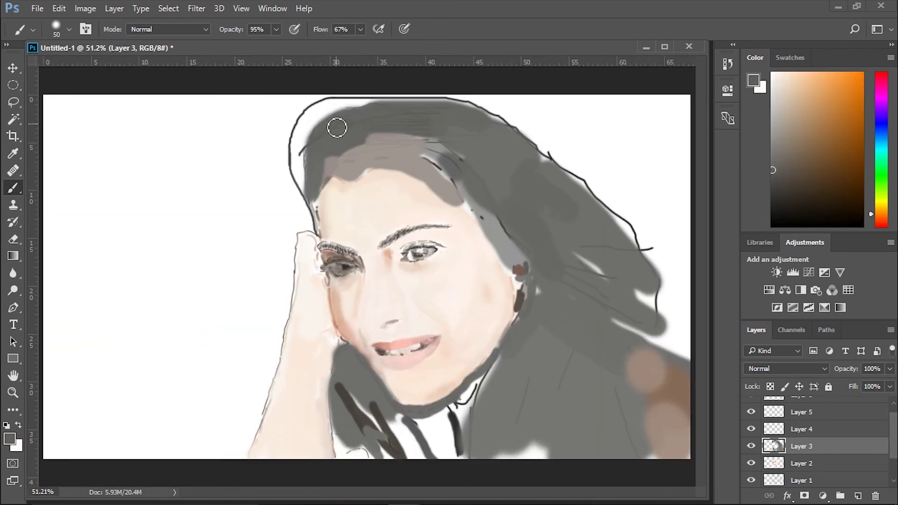
mouse_move(337, 126)
mouse_down()
mouse_move(387, 104)
mouse_move(424, 102)
mouse_move(477, 116)
mouse_move(468, 114)
mouse_move(529, 153)
mouse_up()
scroll(533, 159, down, 2)
Paint out the black outlines on the right, upper-left and top hair in white.
alt+click(540, 175)
drag(519, 192, 607, 276)
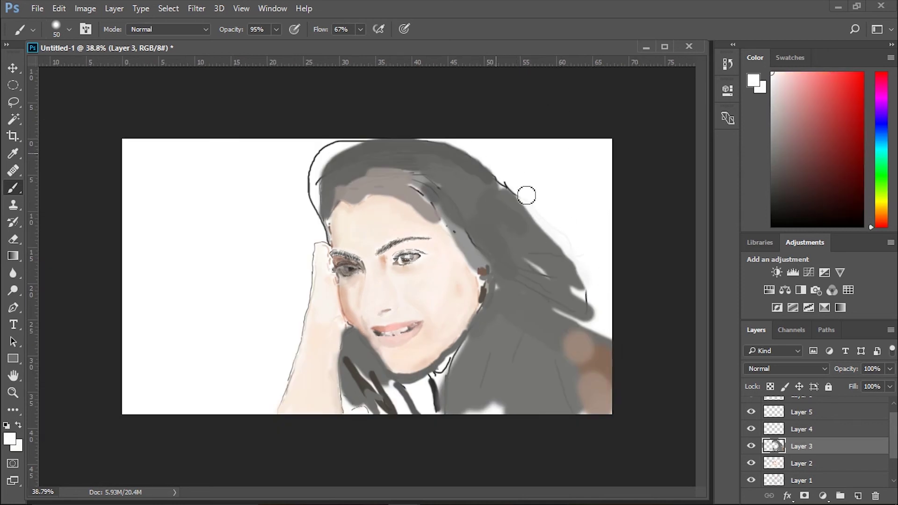
alt+click(317, 144)
drag(314, 147, 310, 194)
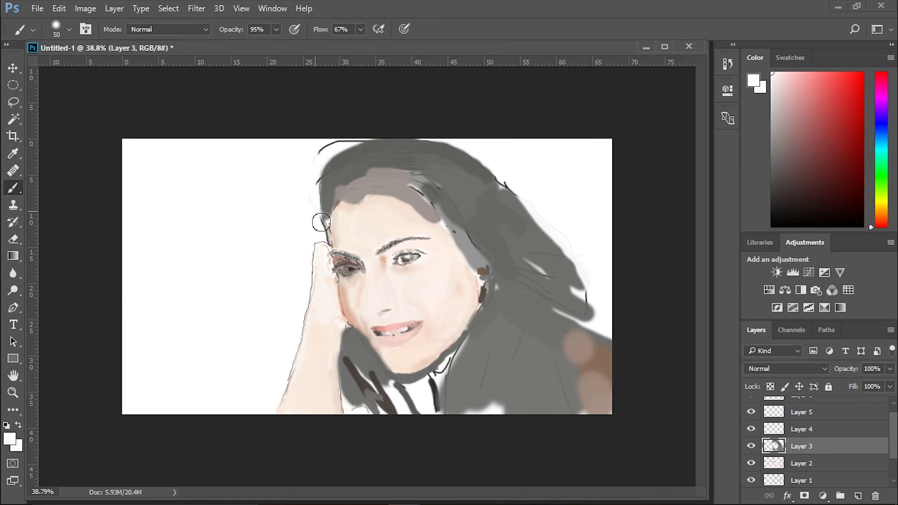
drag(348, 143, 374, 140)
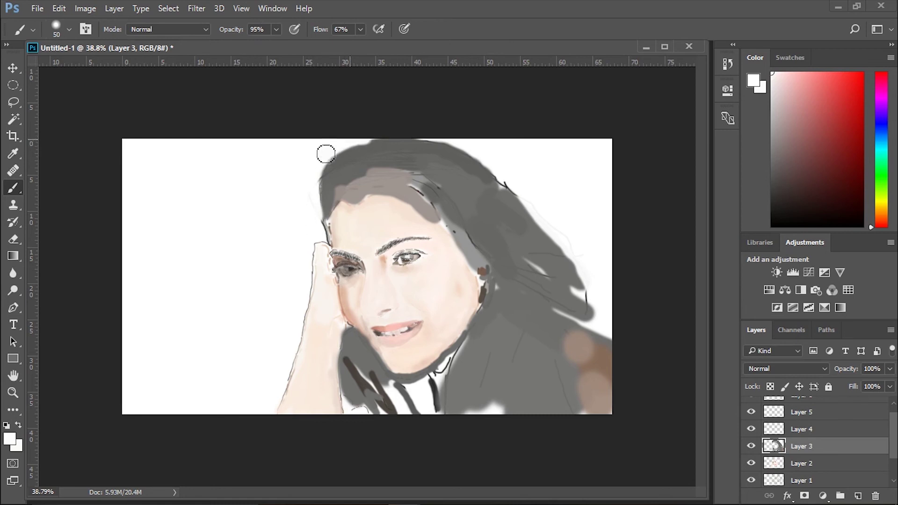
scroll(322, 229, up, 3)
Add a grey stroke left of the hairline, then cover the stray part with white.
alt+click(302, 140)
drag(293, 117, 292, 161)
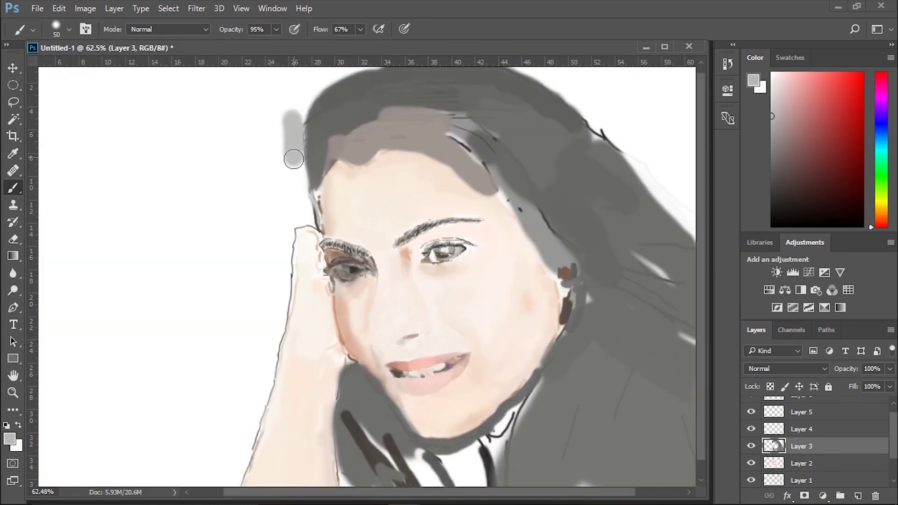
alt+click(286, 103)
drag(285, 103, 282, 154)
scroll(284, 125, down, 1)
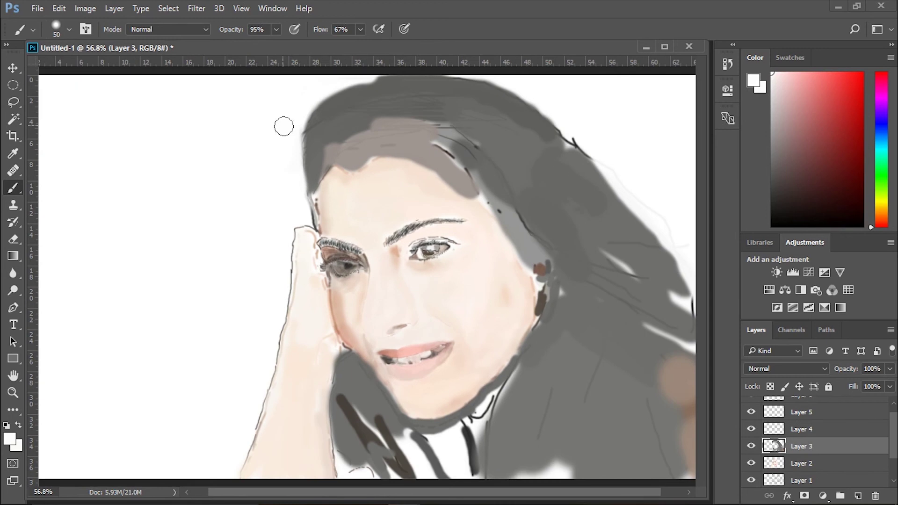
scroll(411, 180, up, 3)
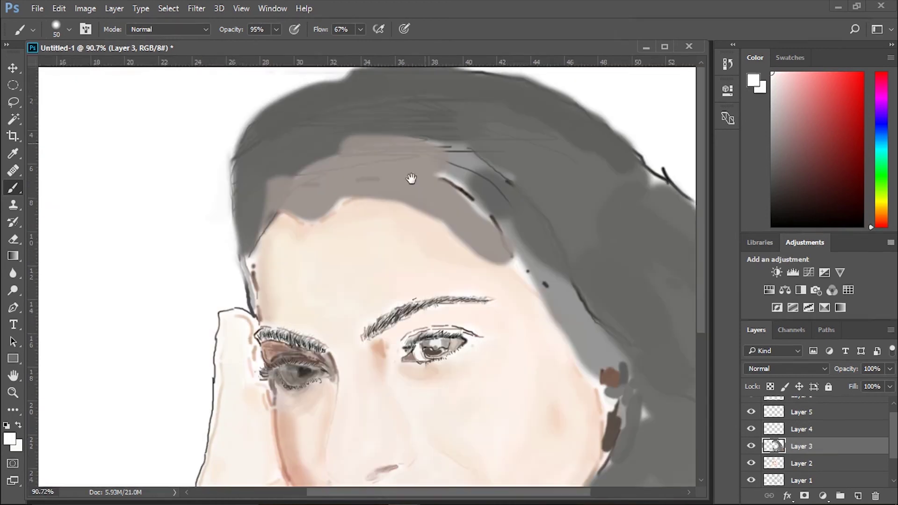
scroll(374, 233, up, 2)
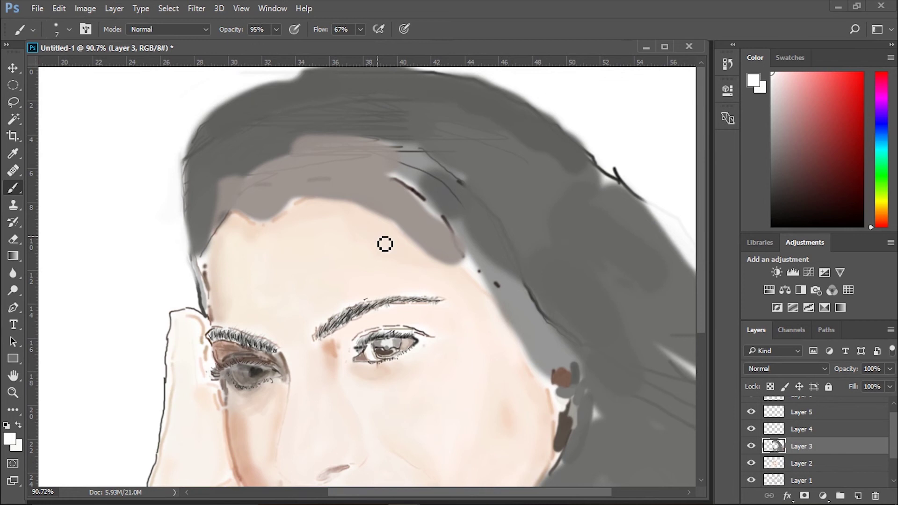
Set the foreground colour to dark brown for the hair strands.
alt+click(338, 113)
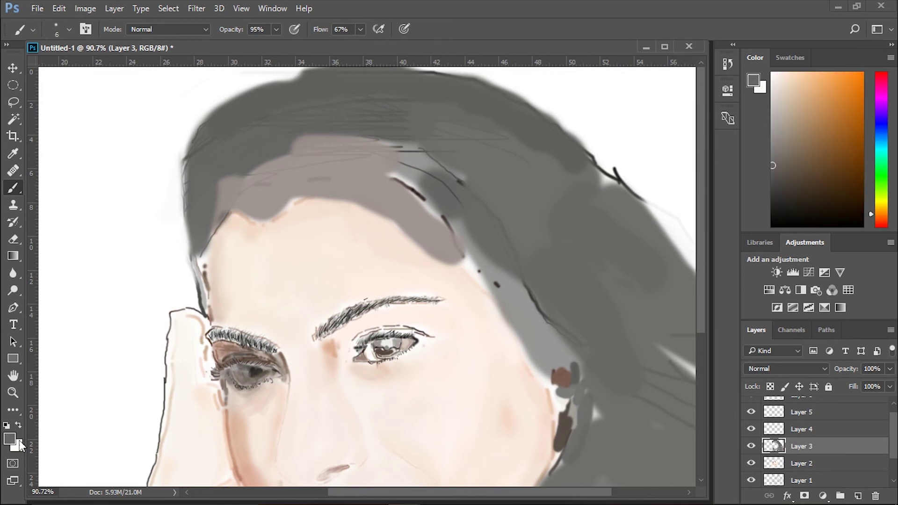
click(9, 438)
click(355, 242)
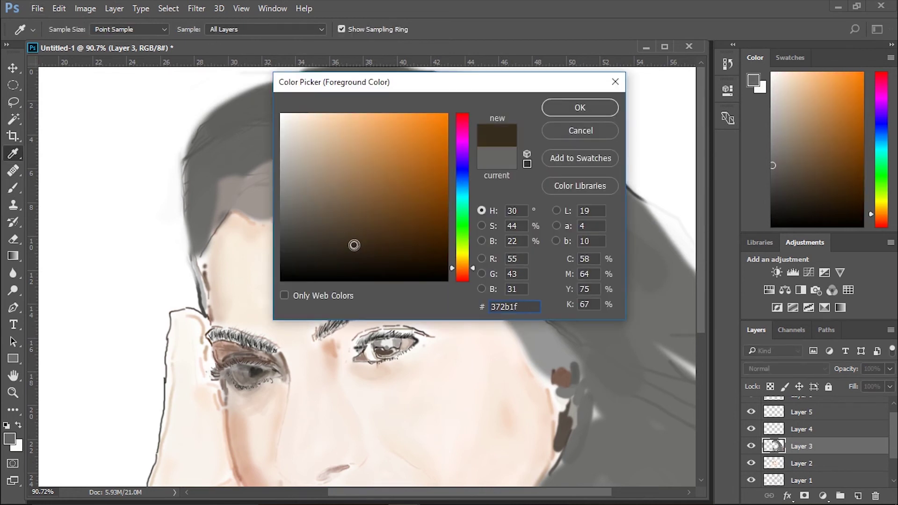
click(580, 108)
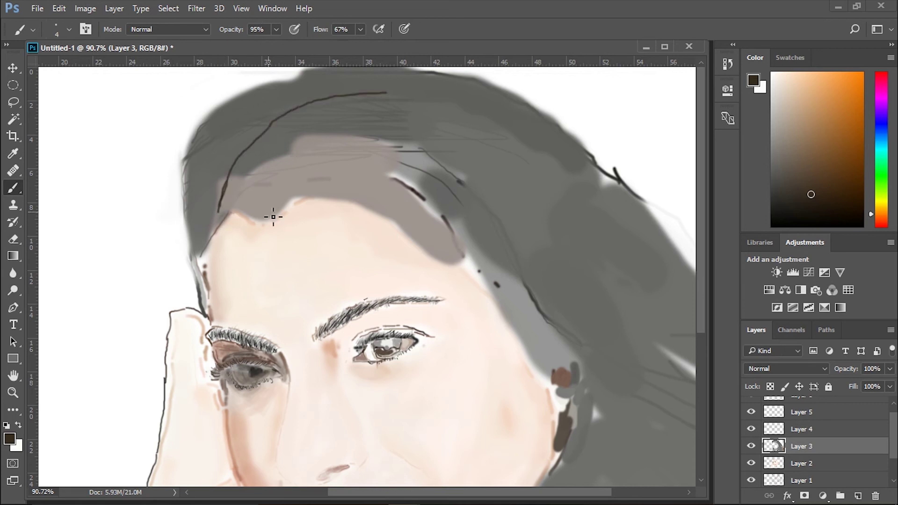
Draw thin dark strands from the hairline sweeping up across the hair.
drag(233, 203, 354, 112)
drag(244, 203, 333, 128)
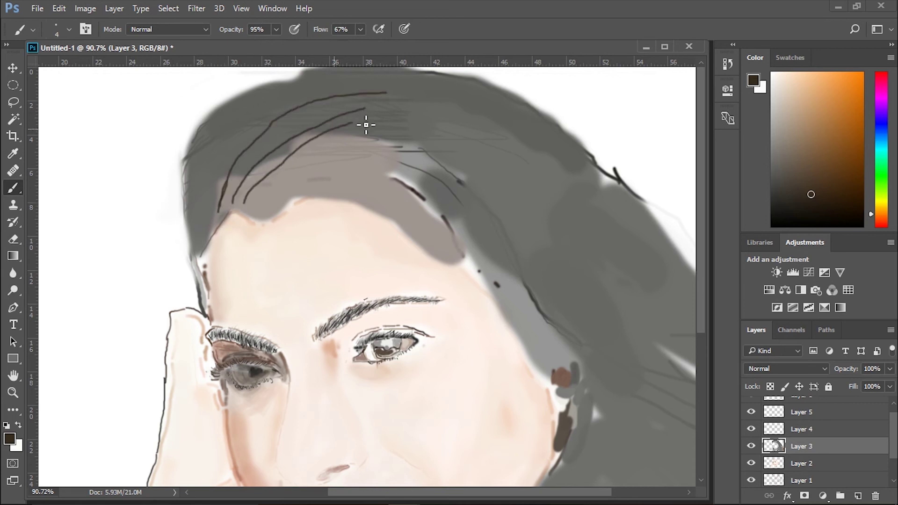
drag(254, 203, 369, 132)
drag(286, 176, 341, 146)
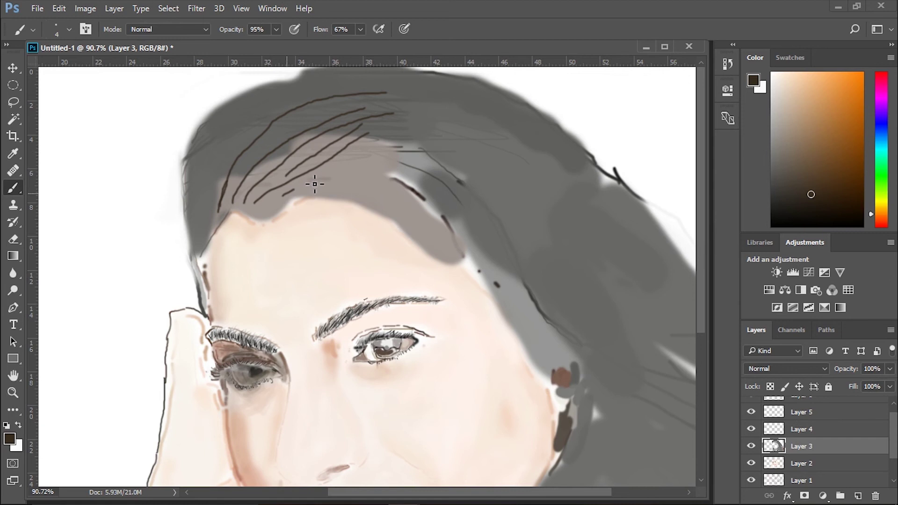
mouse_move(294, 190)
mouse_down()
mouse_move(387, 141)
mouse_move(411, 149)
mouse_up()
drag(349, 186, 436, 156)
drag(367, 196, 427, 174)
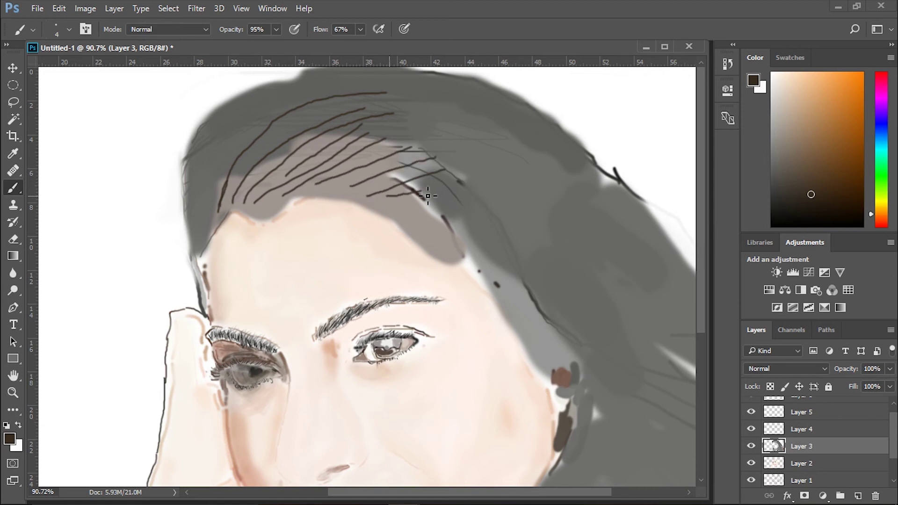
Resample the hair's dark brown and sketch strands along the top of the hair.
alt+click(457, 253)
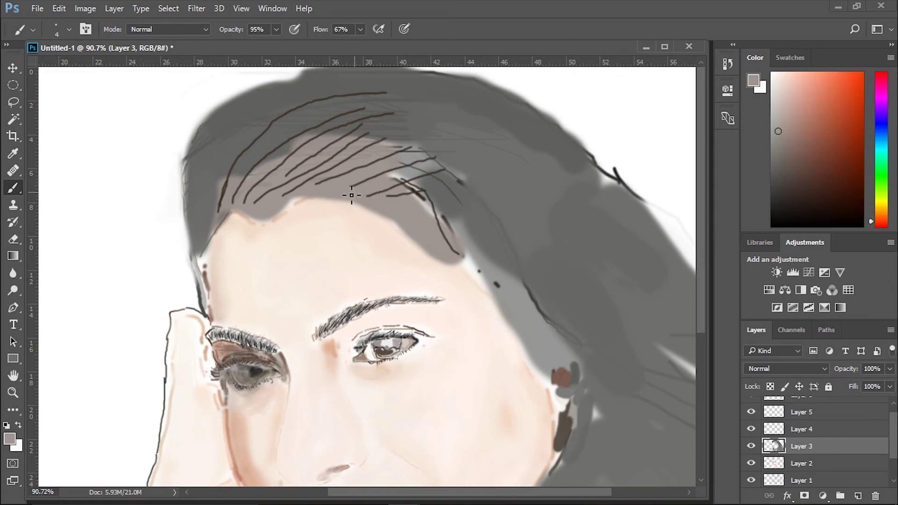
alt+click(226, 198)
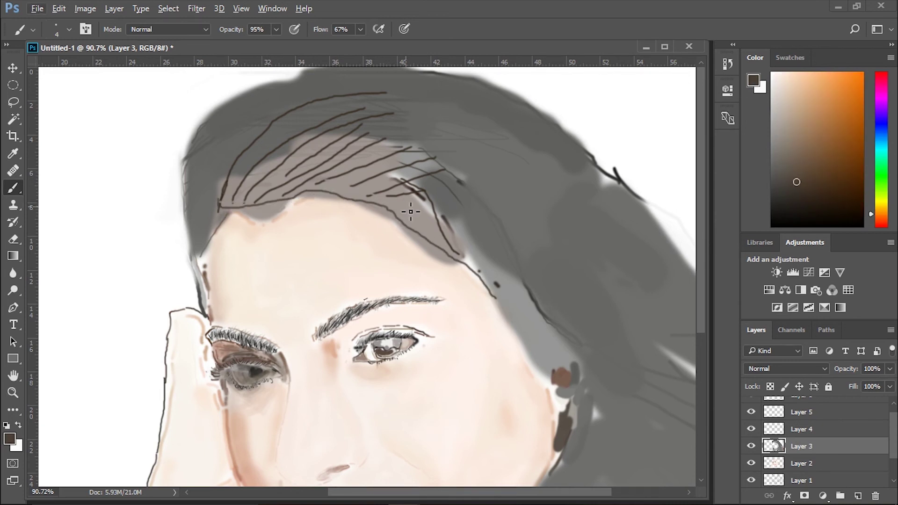
drag(351, 150, 523, 160)
drag(367, 136, 513, 140)
mouse_move(382, 117)
mouse_down()
mouse_move(515, 133)
mouse_move(463, 121)
mouse_up()
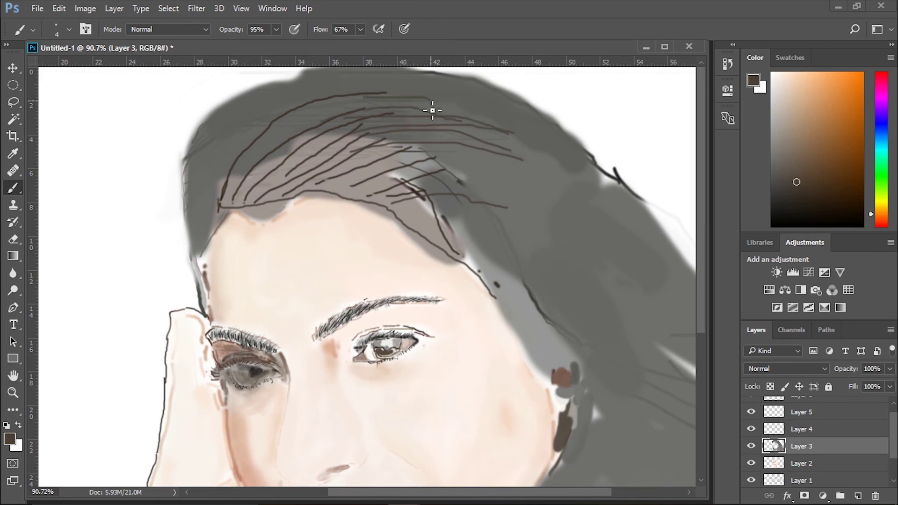
Add dark brown strands across the upper-left hair and crown.
drag(192, 234, 265, 129)
drag(187, 185, 278, 90)
drag(211, 167, 378, 82)
drag(238, 123, 351, 77)
drag(224, 148, 372, 99)
mouse_move(262, 142)
mouse_down()
mouse_move(353, 96)
mouse_move(506, 71)
mouse_up()
Draw strands down the right side and outer right edge of the hair.
scroll(445, 117, down, 2)
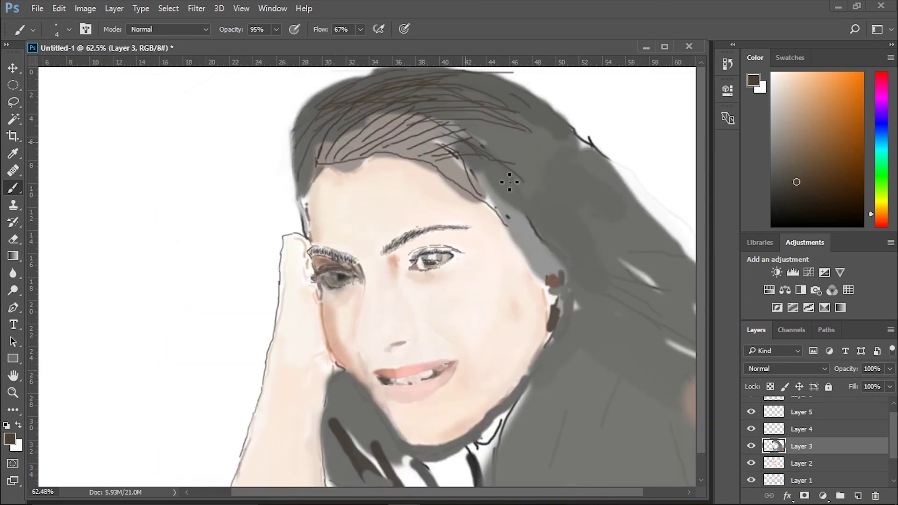
drag(540, 248, 486, 180)
drag(515, 219, 463, 157)
mouse_move(507, 196)
mouse_down()
mouse_move(421, 124)
mouse_move(559, 217)
mouse_move(519, 136)
mouse_up()
drag(512, 103, 583, 172)
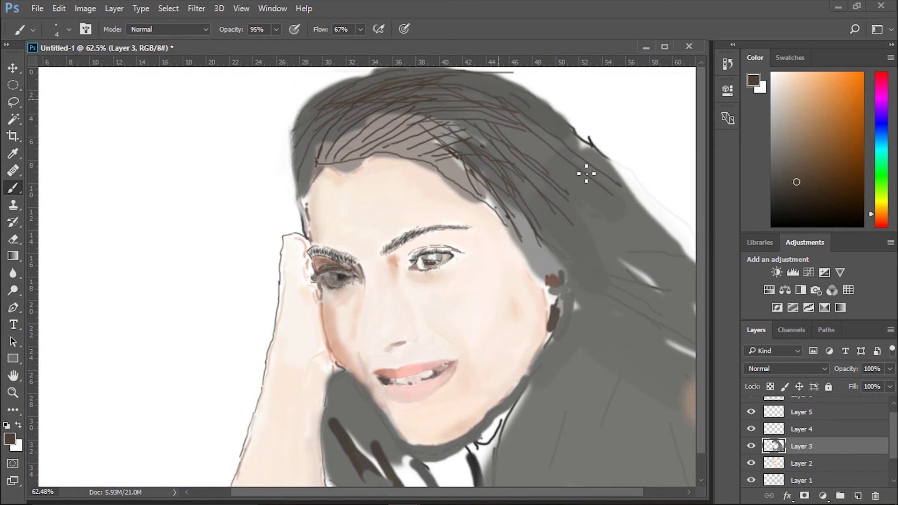
drag(594, 206, 536, 157)
Sweep long strands down the right-side hair toward the lower-right ends.
scroll(441, 84, up, 2)
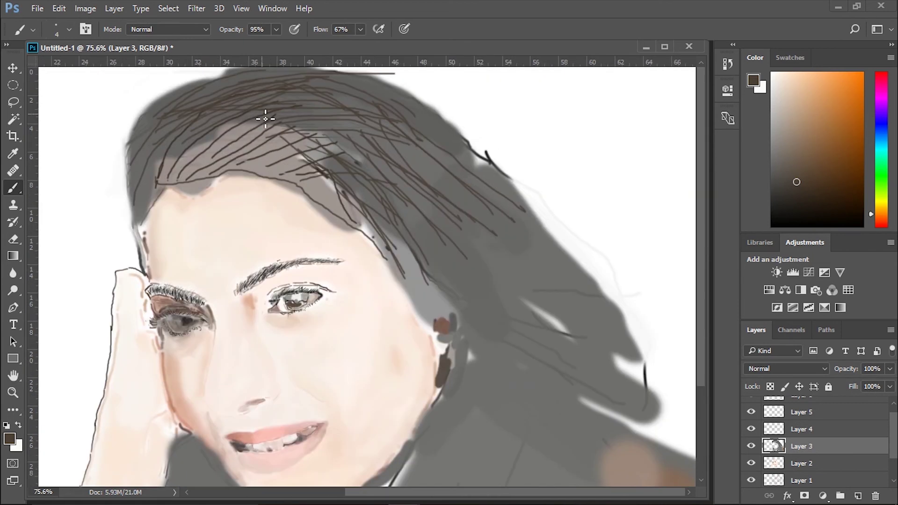
drag(311, 169, 454, 173)
mouse_move(327, 151)
mouse_down()
mouse_move(487, 285)
mouse_move(543, 347)
mouse_up()
drag(457, 267, 598, 381)
drag(489, 307, 604, 370)
drag(468, 220, 581, 307)
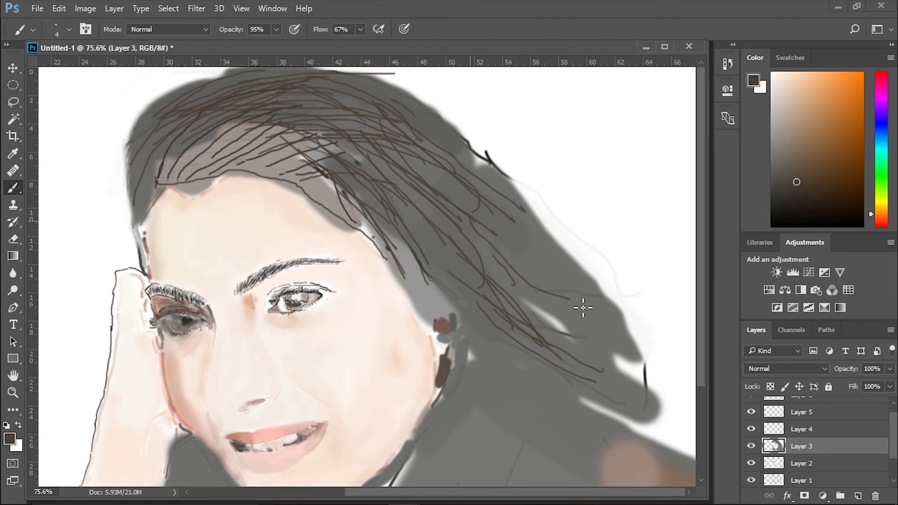
drag(481, 236, 638, 325)
drag(533, 248, 648, 322)
drag(542, 243, 587, 296)
Hatch dense dark strands into the lower-right hair.
scroll(589, 319, down, 3)
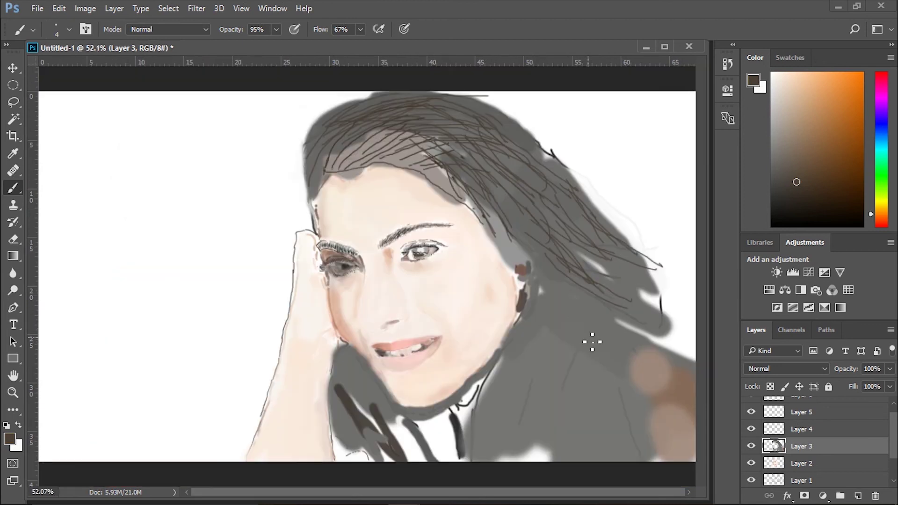
drag(591, 335, 547, 396)
mouse_move(562, 302)
mouse_down()
mouse_move(510, 391)
mouse_move(482, 411)
mouse_up()
drag(552, 360, 498, 421)
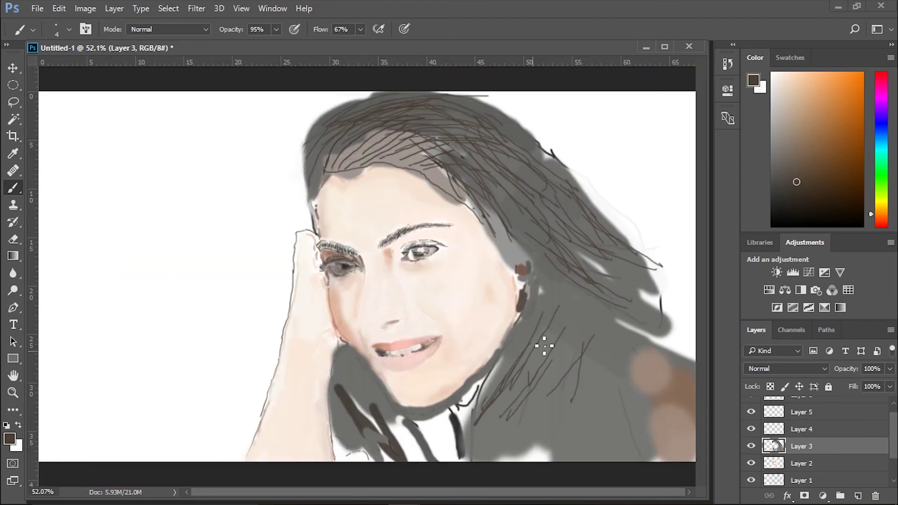
drag(519, 381, 481, 449)
drag(549, 381, 512, 436)
drag(543, 351, 503, 430)
drag(524, 339, 477, 421)
drag(564, 351, 510, 438)
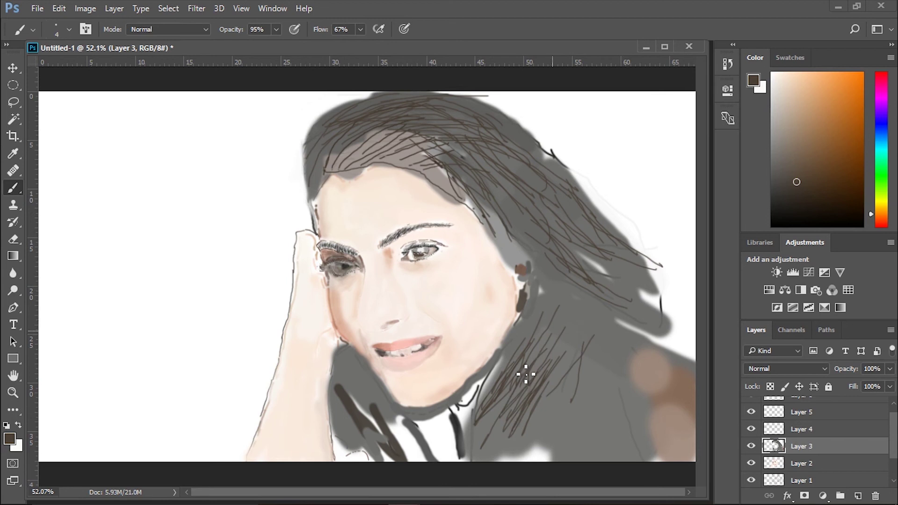
mouse_move(538, 358)
mouse_down()
mouse_move(500, 431)
mouse_move(515, 451)
mouse_up()
Add vertical strands at the lower-right hair ends and diagonals across the grey right hair.
drag(538, 397, 500, 461)
drag(566, 381, 513, 458)
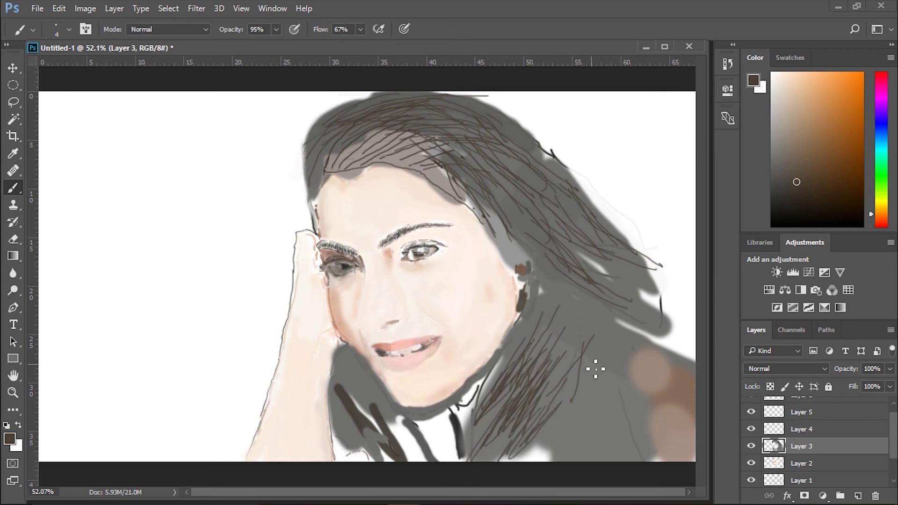
mouse_move(582, 341)
mouse_down()
mouse_move(529, 426)
mouse_move(559, 414)
mouse_up()
drag(600, 355, 615, 446)
drag(636, 390, 625, 461)
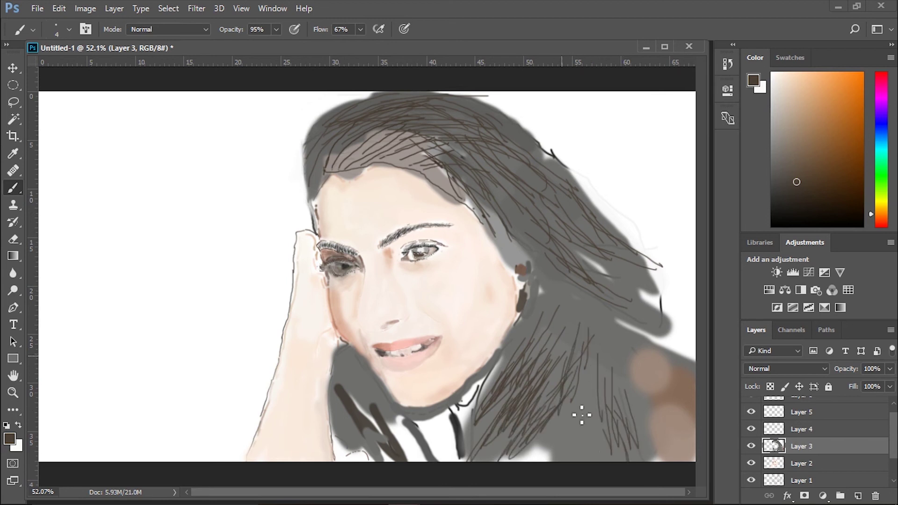
drag(561, 346, 573, 453)
mouse_move(557, 288)
mouse_down()
mouse_move(608, 367)
mouse_move(655, 372)
mouse_move(641, 346)
mouse_up()
drag(512, 224, 575, 309)
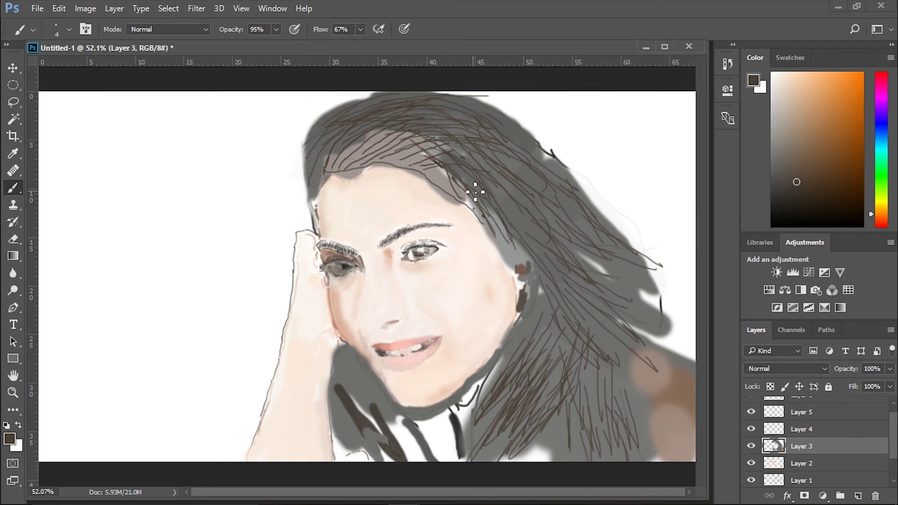
scroll(388, 161, up, 3)
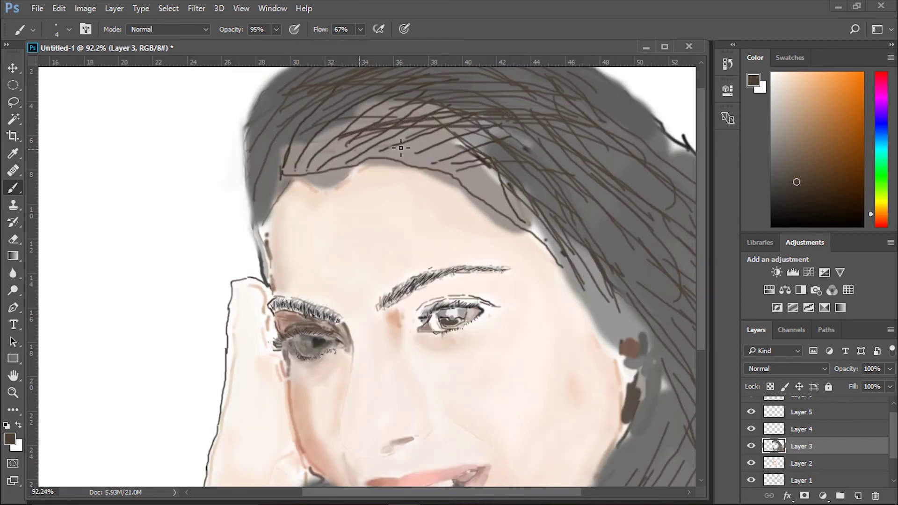
scroll(401, 148, down, 3)
scroll(421, 117, up, 1)
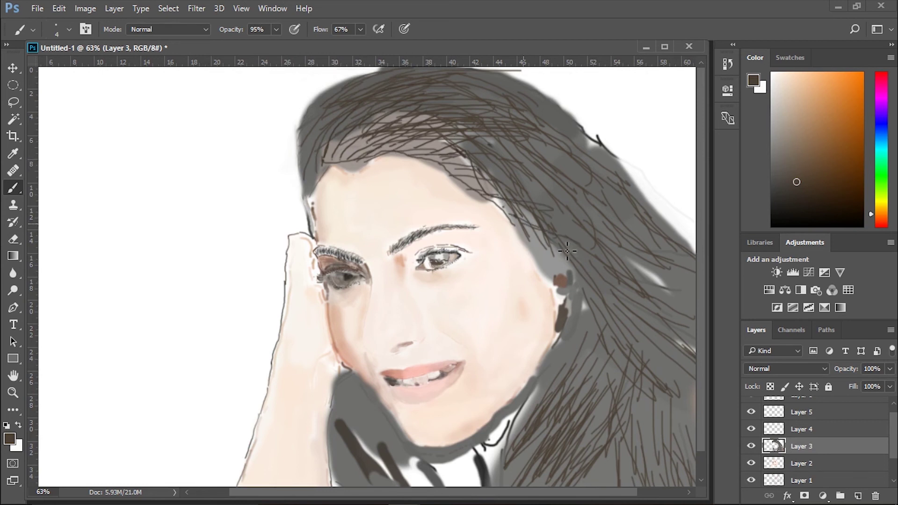
scroll(588, 281, down, 1)
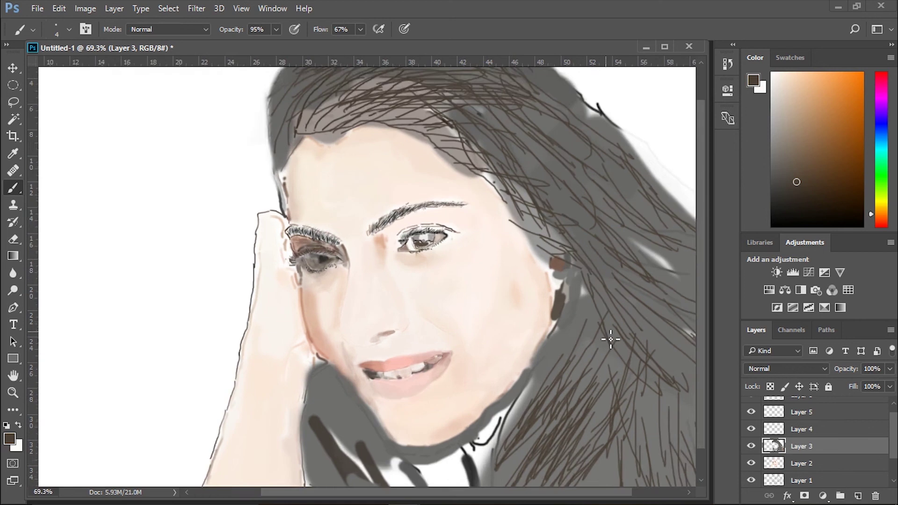
scroll(599, 304, up, 2)
scroll(597, 300, up, 2)
Fill the right, lower and near-ear hair with more thin dark strands.
mouse_move(596, 299)
mouse_down()
mouse_move(641, 400)
mouse_move(622, 317)
mouse_move(659, 290)
mouse_move(606, 187)
mouse_move(546, 429)
mouse_move(485, 448)
mouse_up()
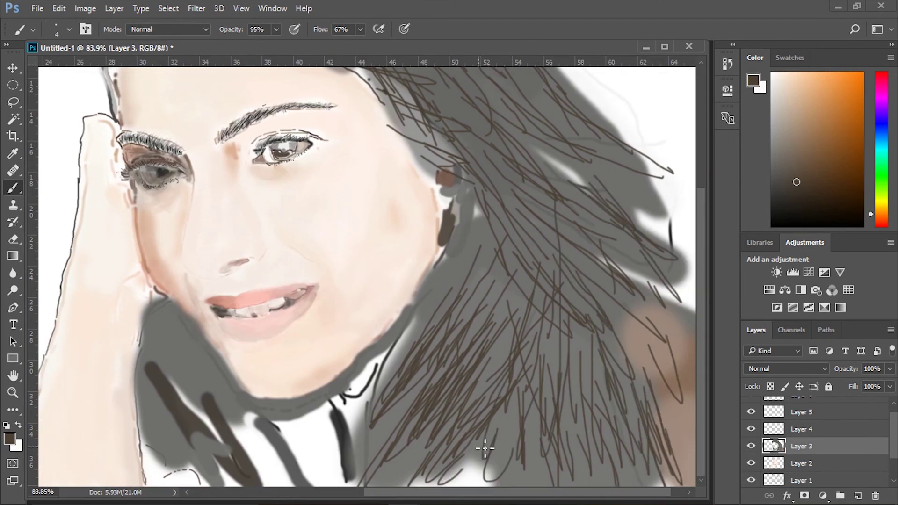
drag(133, 417, 147, 367)
mouse_move(414, 391)
mouse_down()
mouse_move(395, 397)
mouse_move(517, 345)
mouse_move(440, 224)
mouse_up()
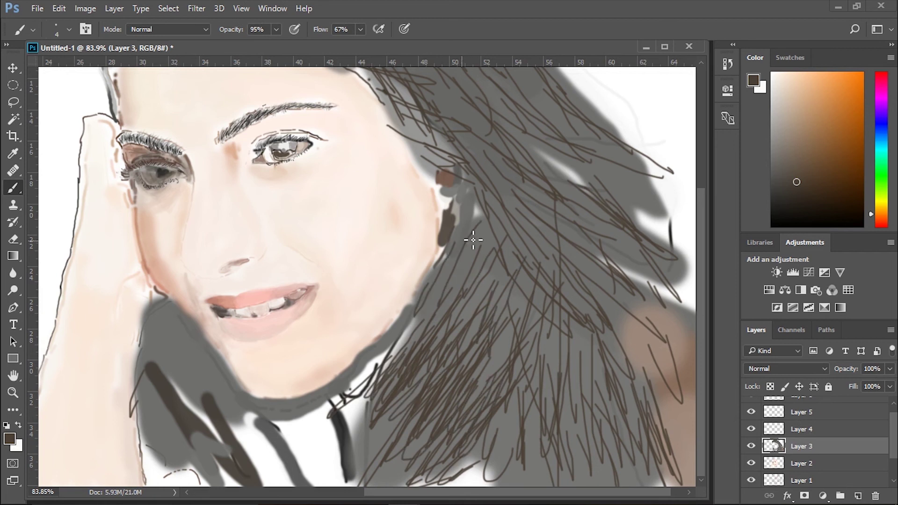
drag(414, 316, 454, 243)
drag(491, 294, 491, 185)
scroll(501, 300, down, 3)
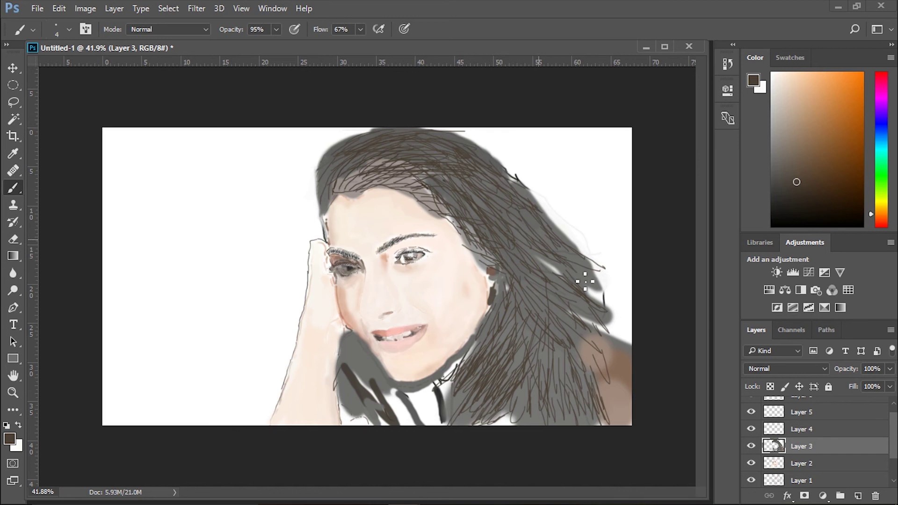
drag(581, 277, 535, 242)
drag(550, 273, 532, 257)
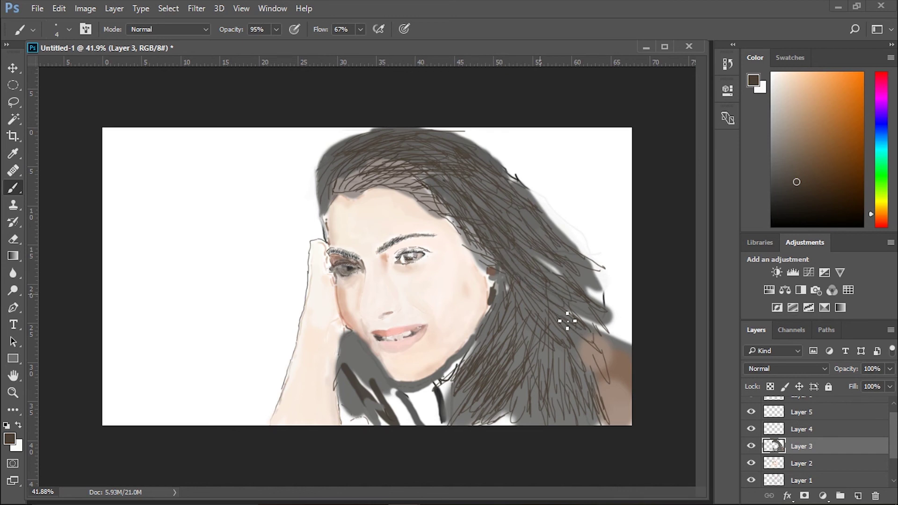
drag(567, 321, 615, 362)
scroll(487, 208, up, 2)
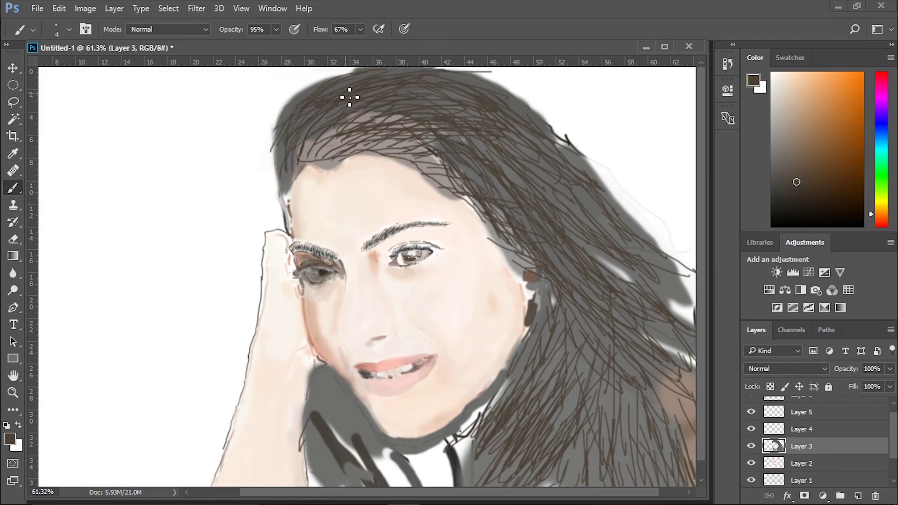
Group the strand layer Layer 3 into Group 1 and select Layer 4.
key(ctrl+semicolon)
key(ctrl+g)
key(ctrl+semicolon)
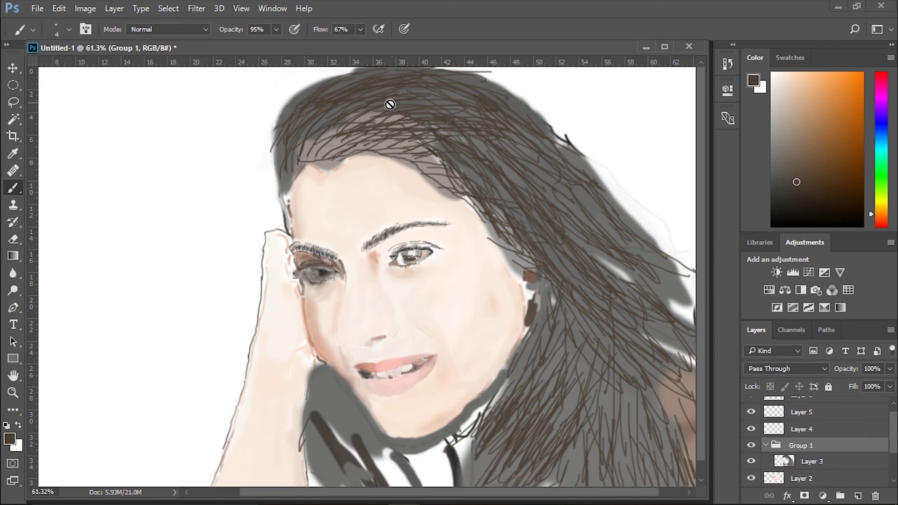
scroll(201, 176, down, 3)
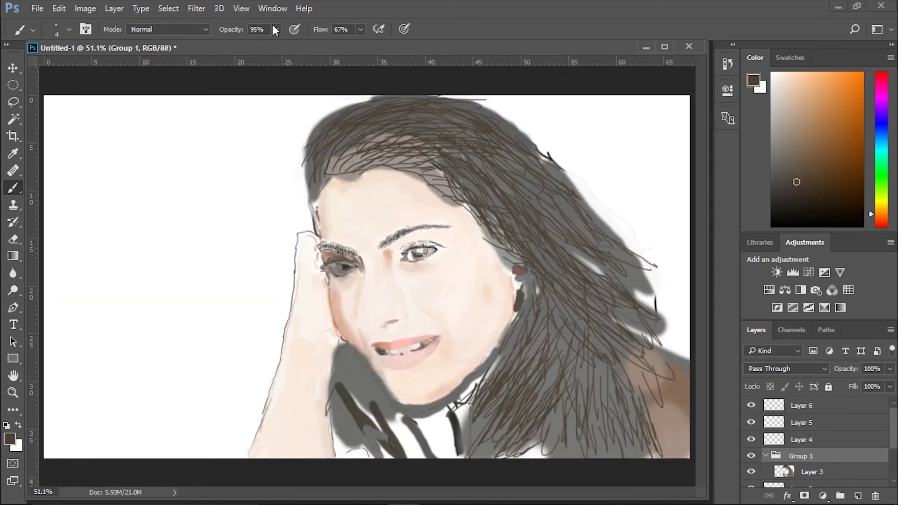
click(801, 440)
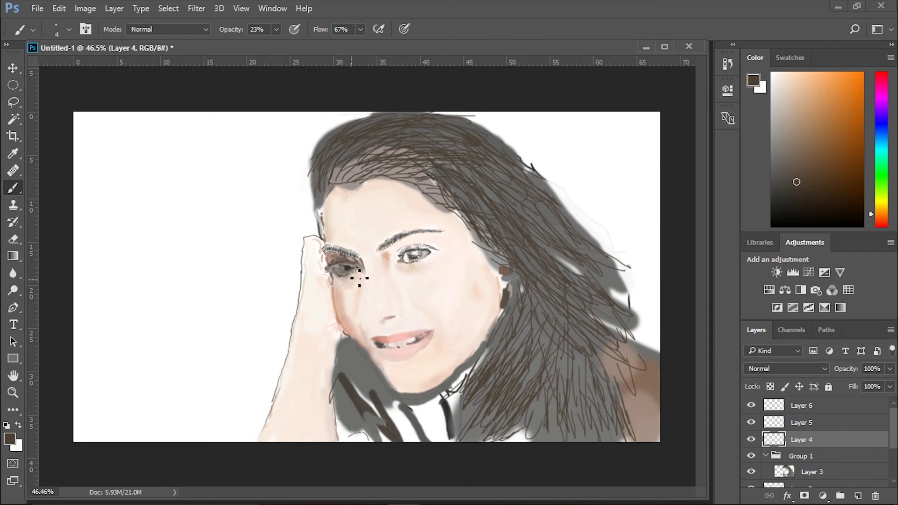
Darken the left side, top edge and hairline of the hair with a slightly larger brush.
scroll(396, 159, up, 3)
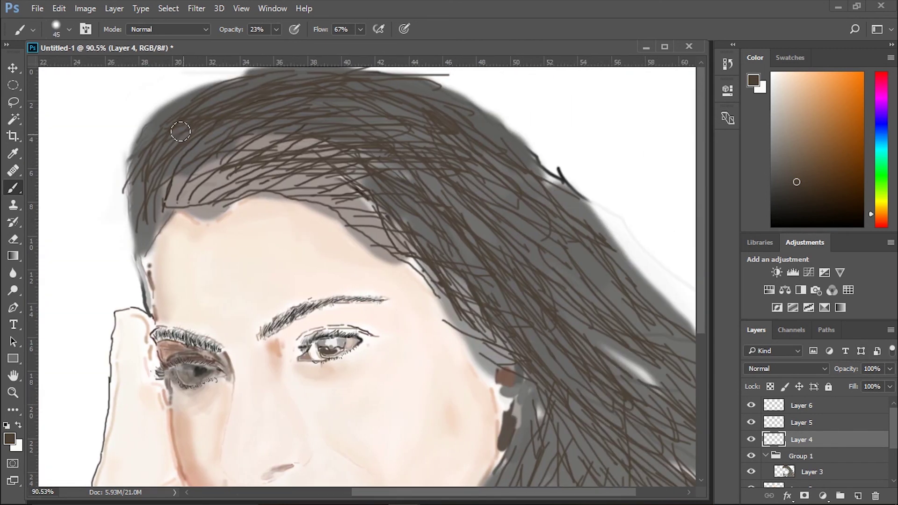
mouse_move(180, 132)
mouse_down()
mouse_move(150, 191)
mouse_move(146, 147)
mouse_move(170, 114)
mouse_move(124, 190)
mouse_move(321, 86)
mouse_move(355, 89)
mouse_move(215, 161)
mouse_move(327, 144)
mouse_up()
key(bracketright)
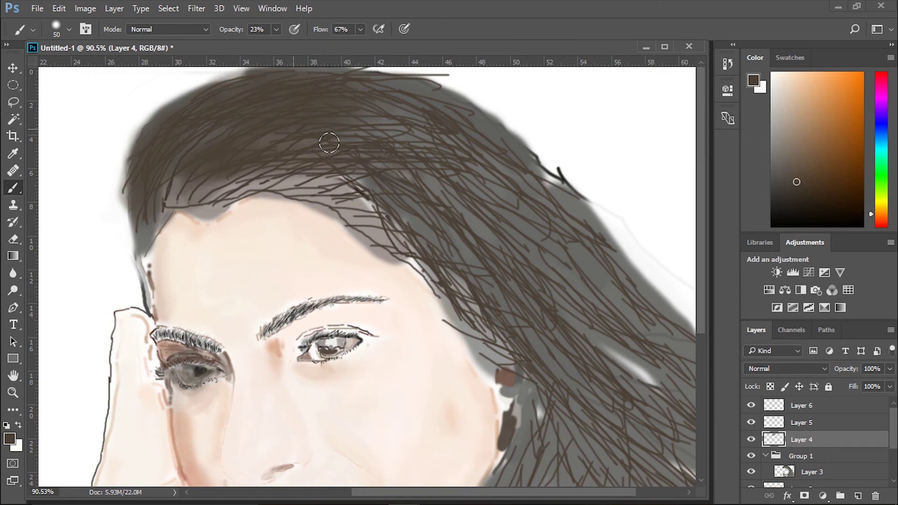
mouse_move(337, 84)
mouse_down()
mouse_move(468, 206)
mouse_move(356, 206)
mouse_move(274, 159)
mouse_move(341, 146)
mouse_up()
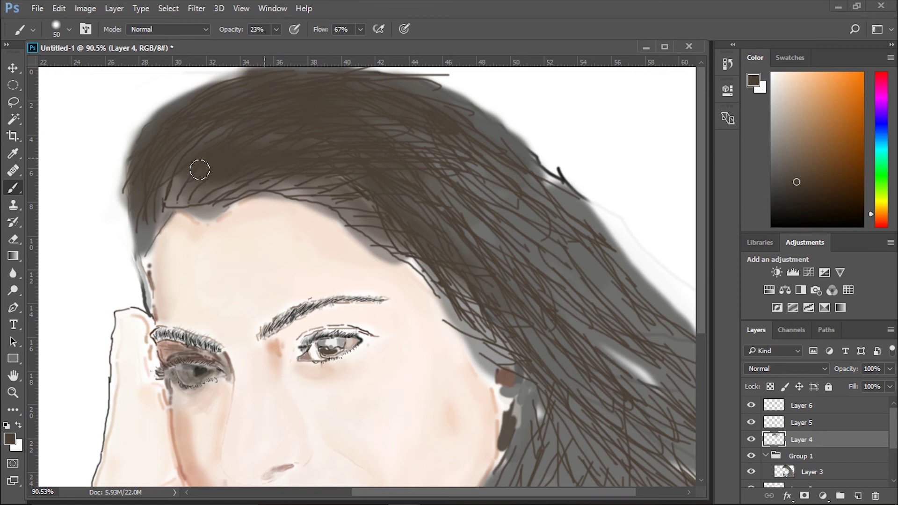
mouse_move(163, 161)
mouse_down()
mouse_move(178, 140)
mouse_move(164, 120)
mouse_move(265, 92)
mouse_move(351, 92)
mouse_up()
key(ctrl+semicolon)
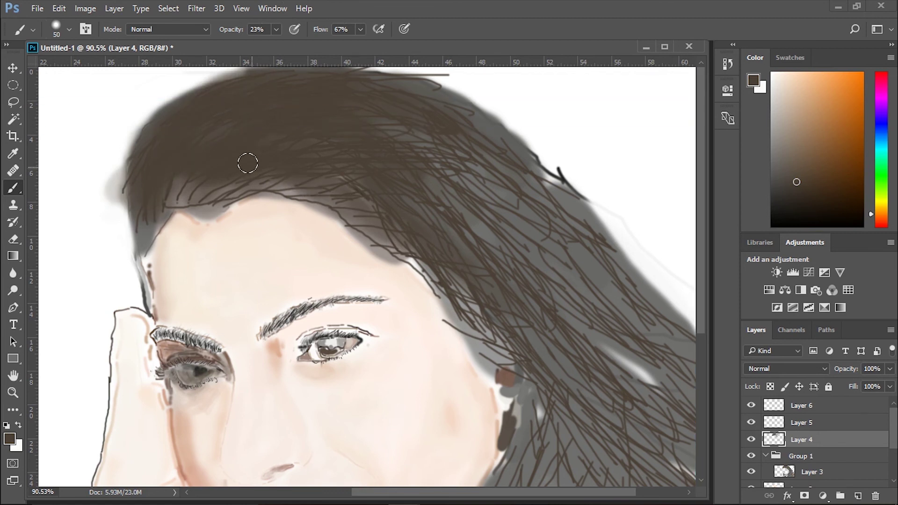
mouse_move(176, 192)
mouse_down()
mouse_move(180, 181)
mouse_move(221, 170)
mouse_move(136, 234)
mouse_move(135, 185)
mouse_up()
Paint dark brown with a size-90 brush over the grey upper-right hair.
alt+click(101, 177)
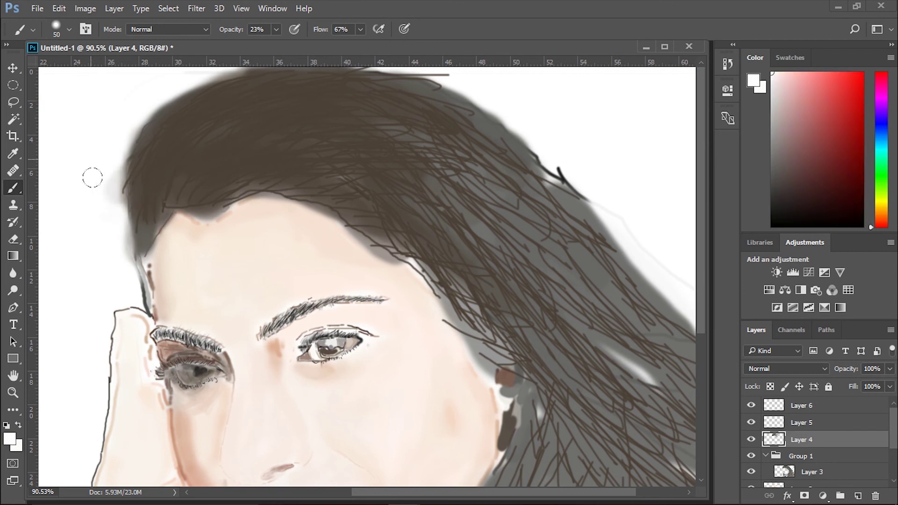
alt+click(181, 156)
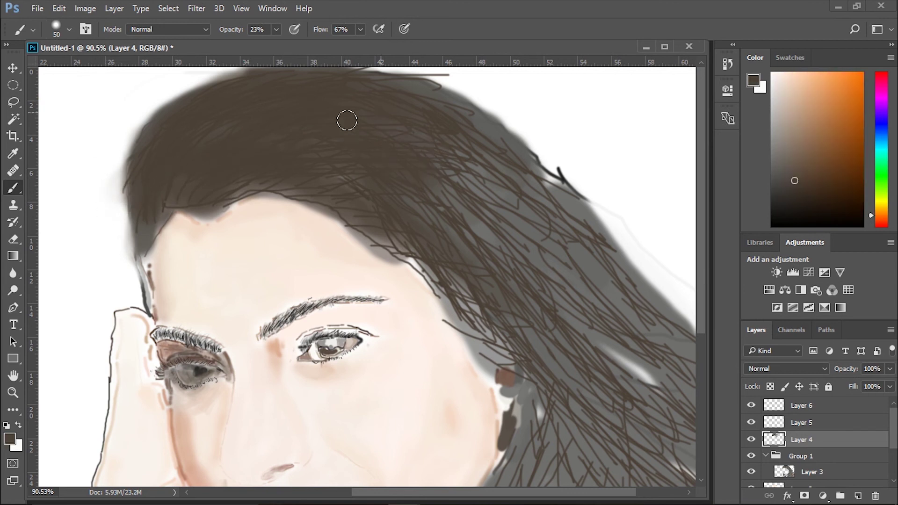
mouse_move(388, 85)
mouse_down()
mouse_move(507, 140)
mouse_move(327, 127)
mouse_move(426, 217)
mouse_move(561, 319)
mouse_up()
key(bracketright)
key(bracketright)
key(bracketright)
drag(519, 243, 604, 187)
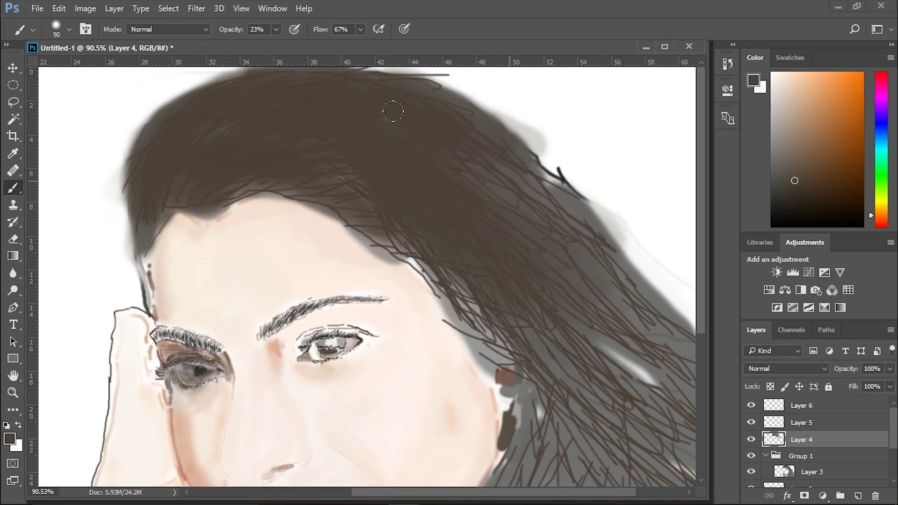
mouse_move(645, 281)
mouse_down()
mouse_move(514, 205)
mouse_move(377, 200)
mouse_move(575, 317)
mouse_move(508, 226)
mouse_up()
mouse_move(430, 255)
mouse_down()
mouse_move(392, 191)
mouse_move(411, 198)
mouse_move(421, 166)
mouse_move(515, 176)
mouse_move(490, 148)
mouse_move(600, 214)
mouse_move(575, 154)
mouse_up()
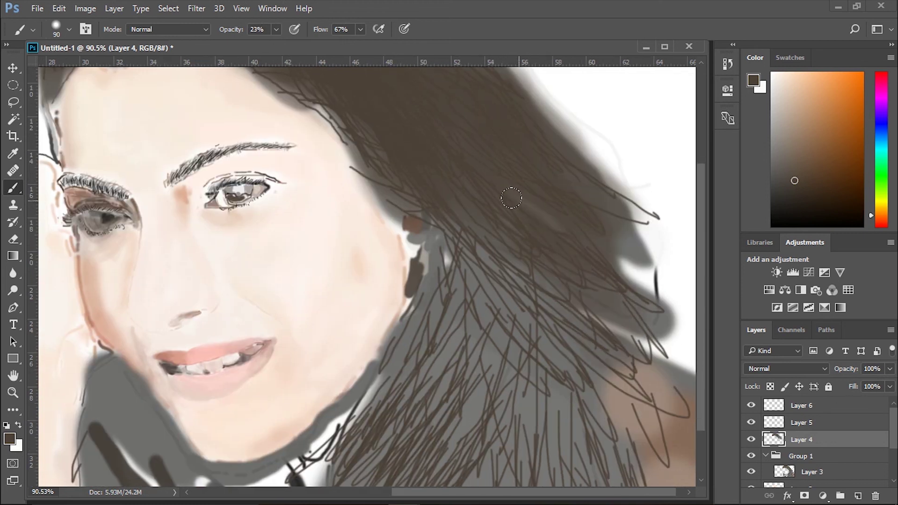
Paint dark brown strokes over the right and lower-right hair.
drag(508, 195, 645, 374)
mouse_move(561, 384)
mouse_down()
mouse_move(435, 387)
mouse_move(365, 459)
mouse_move(473, 270)
mouse_move(531, 266)
mouse_move(453, 227)
mouse_move(570, 468)
mouse_move(511, 421)
mouse_move(482, 477)
mouse_move(492, 333)
mouse_move(437, 234)
mouse_move(375, 389)
mouse_move(415, 316)
mouse_up()
mouse_move(560, 336)
mouse_down()
mouse_move(567, 397)
mouse_move(577, 215)
mouse_move(655, 271)
mouse_move(487, 215)
mouse_up()
drag(446, 414, 484, 346)
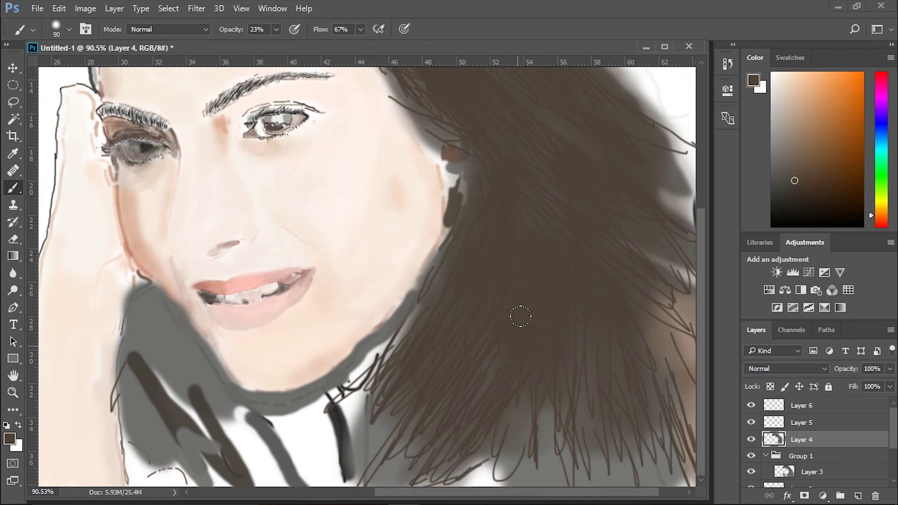
mouse_move(421, 468)
mouse_down()
mouse_move(572, 488)
mouse_move(595, 327)
mouse_up()
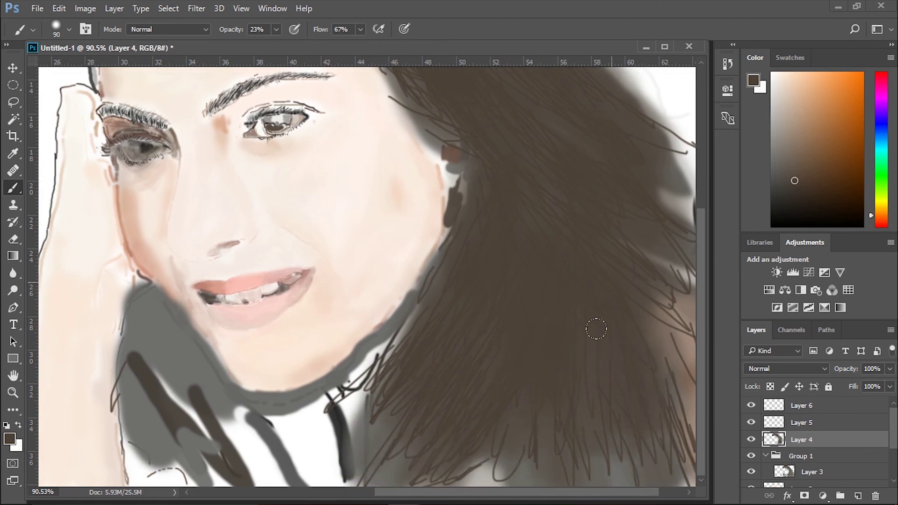
drag(468, 262, 505, 486)
Redraw the strands along the hairline above the forehead.
drag(425, 318, 451, 275)
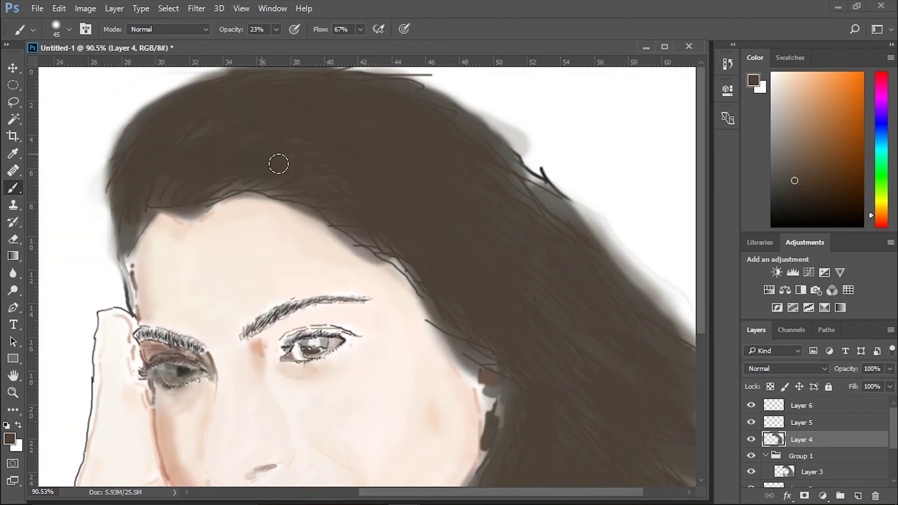
scroll(353, 209, down, 2)
scroll(304, 185, up, 3)
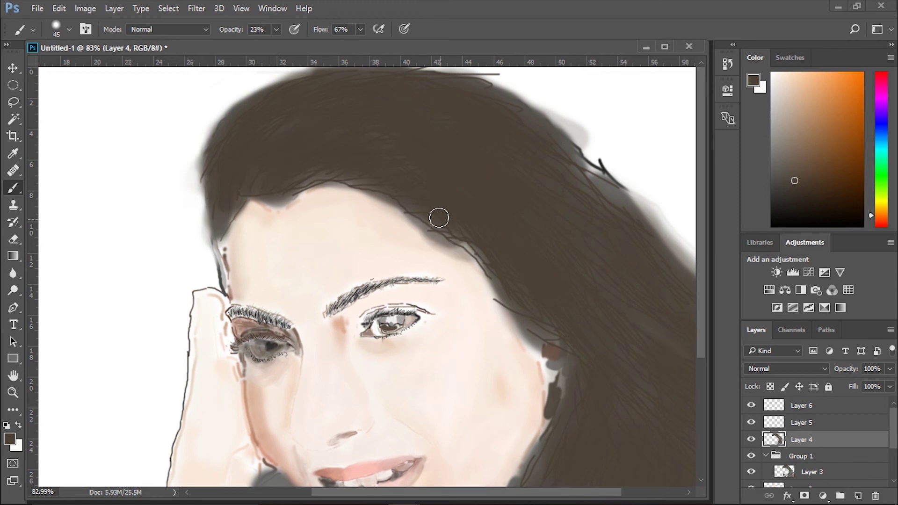
scroll(437, 214, down, 1)
scroll(555, 206, down, 3)
scroll(555, 206, up, 2)
scroll(679, 196, up, 1)
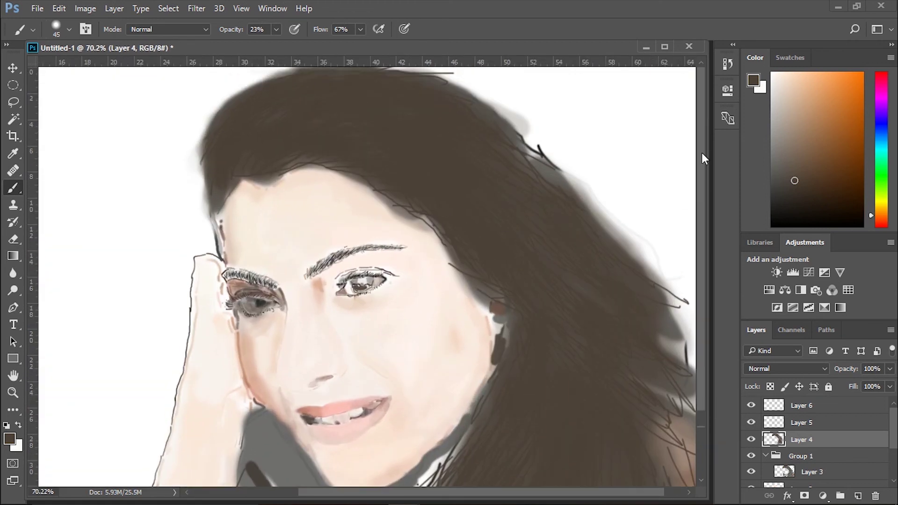
scroll(669, 145, down, 2)
Trim the top and right outer hair edges with white paint at 100% opacity.
mouse_move(525, 86)
mouse_down()
mouse_move(483, 78)
mouse_move(546, 103)
mouse_up()
key(0)
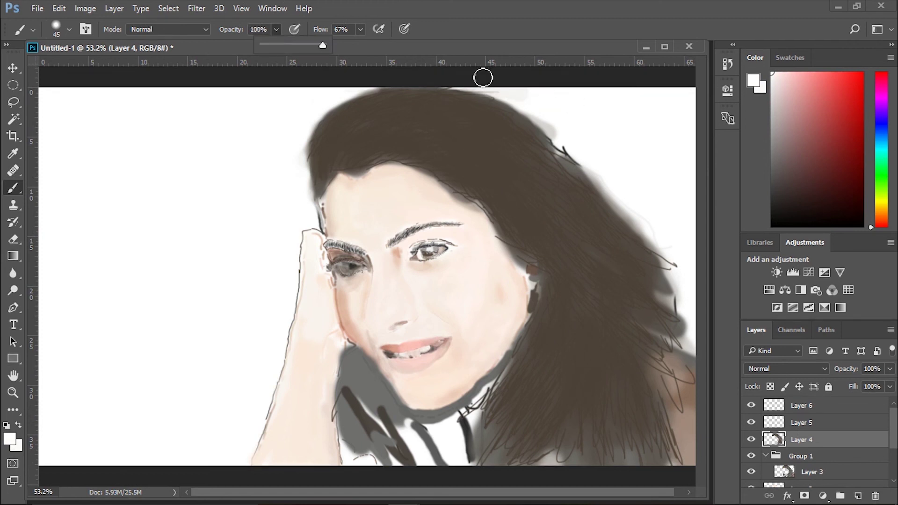
scroll(491, 76, up, 2)
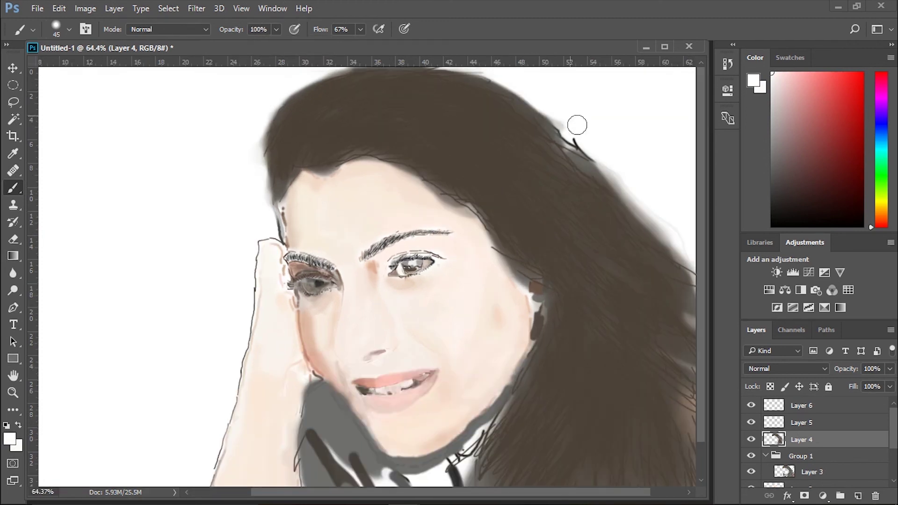
scroll(549, 94, down, 2)
scroll(310, 156, down, 2)
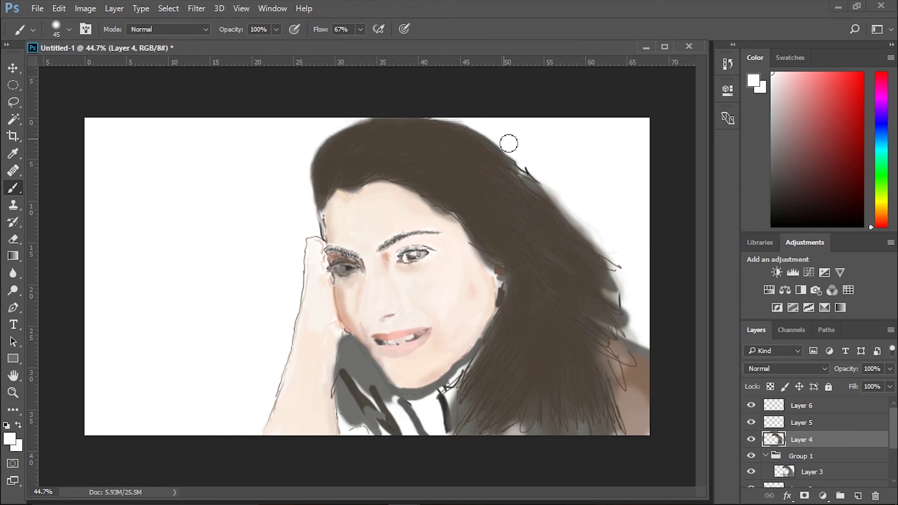
mouse_move(509, 143)
mouse_down()
mouse_move(599, 252)
mouse_move(550, 203)
mouse_up()
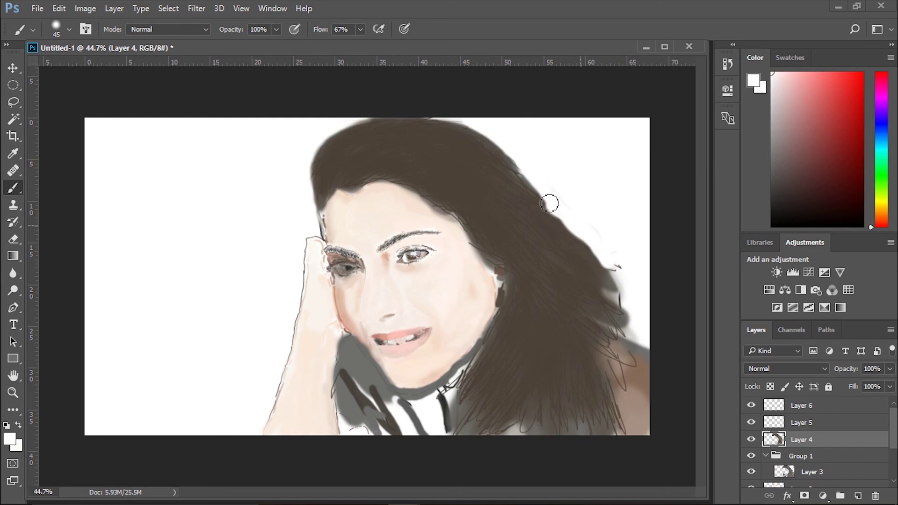
key(ctrl+z)
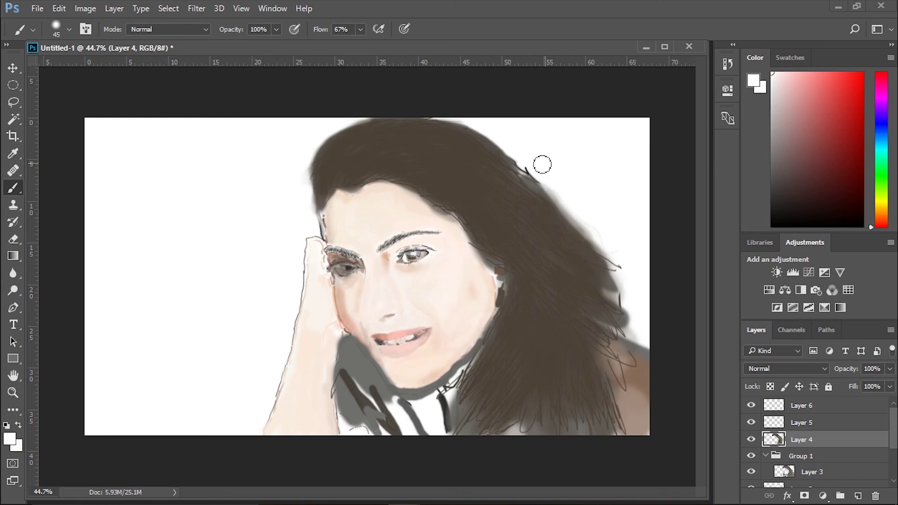
mouse_move(543, 178)
mouse_down()
mouse_move(591, 231)
mouse_move(648, 341)
mouse_move(628, 325)
mouse_up()
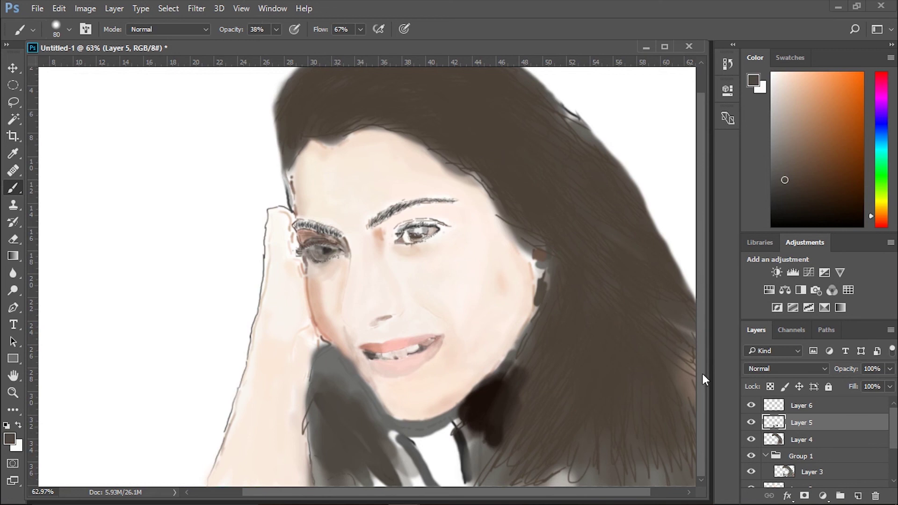
Paint dark grey over the white shirt and shoulder, then darken the neck area.
mouse_move(368, 466)
mouse_down()
mouse_move(410, 443)
mouse_move(446, 444)
mouse_move(432, 467)
mouse_up()
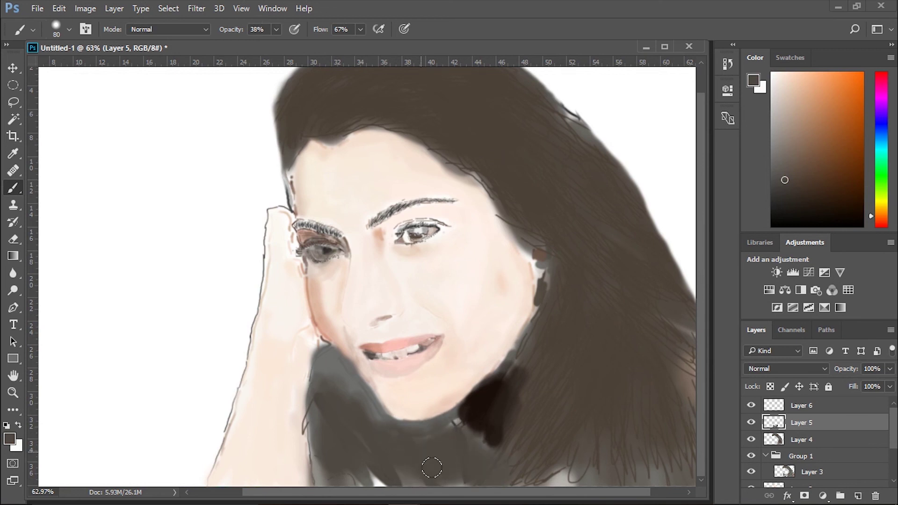
mouse_move(337, 393)
mouse_down()
mouse_move(316, 411)
mouse_move(320, 468)
mouse_move(374, 473)
mouse_move(353, 478)
mouse_up()
alt+click(477, 417)
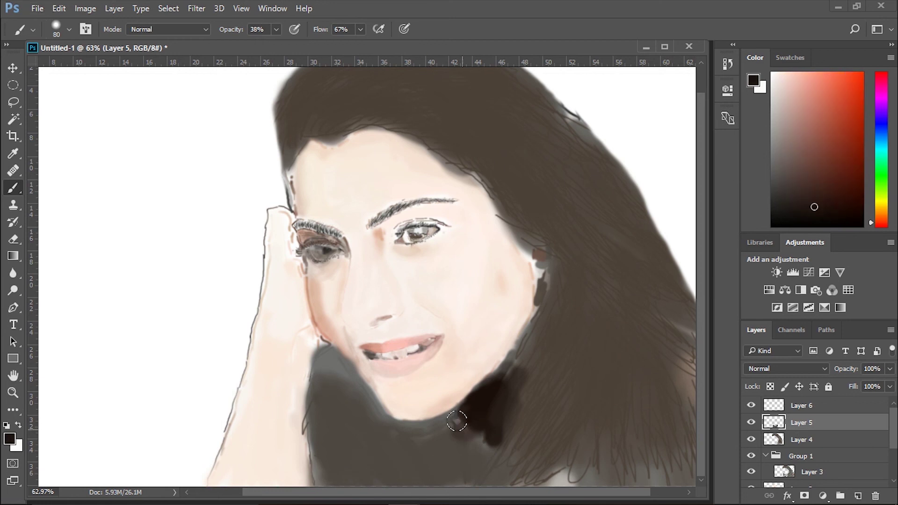
drag(463, 435, 465, 384)
At 24% brush opacity, blend sampled browns into the shadow beneath the jaw.
click(276, 29)
drag(275, 47, 265, 46)
drag(538, 346, 519, 402)
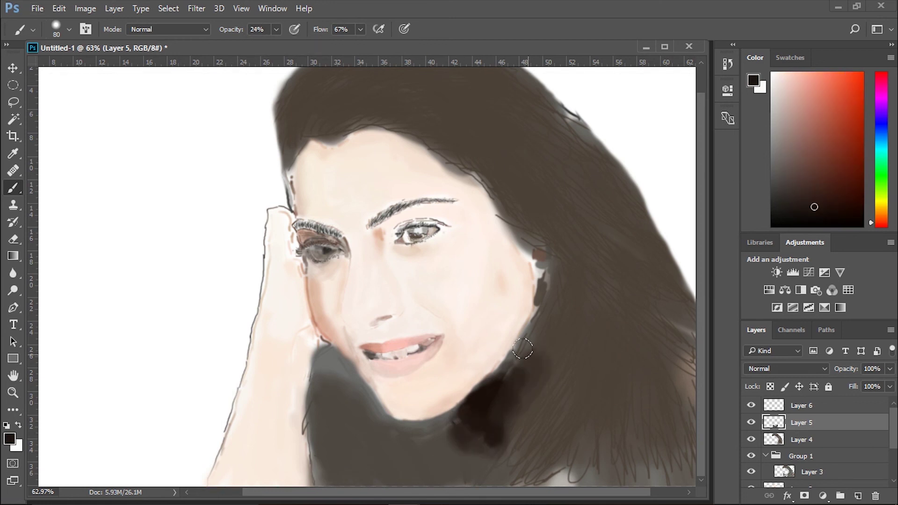
alt+click(515, 370)
alt+click(477, 400)
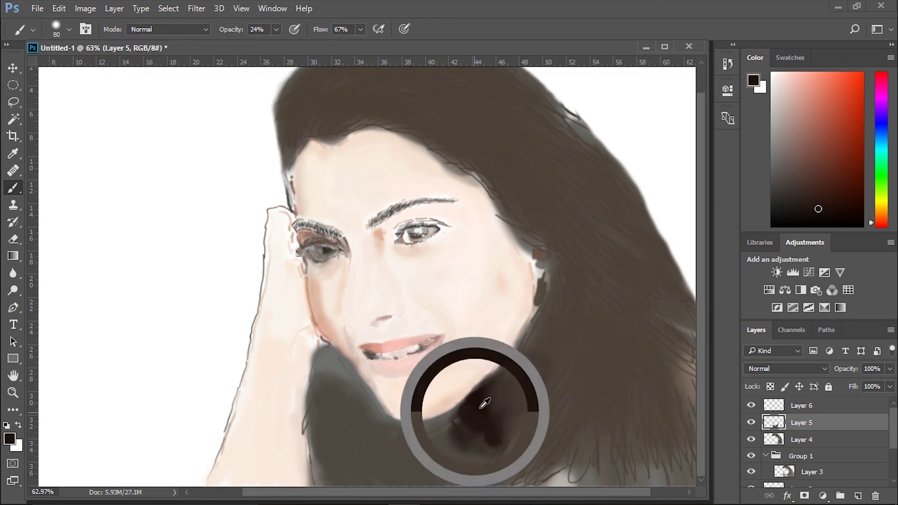
alt+click(468, 414)
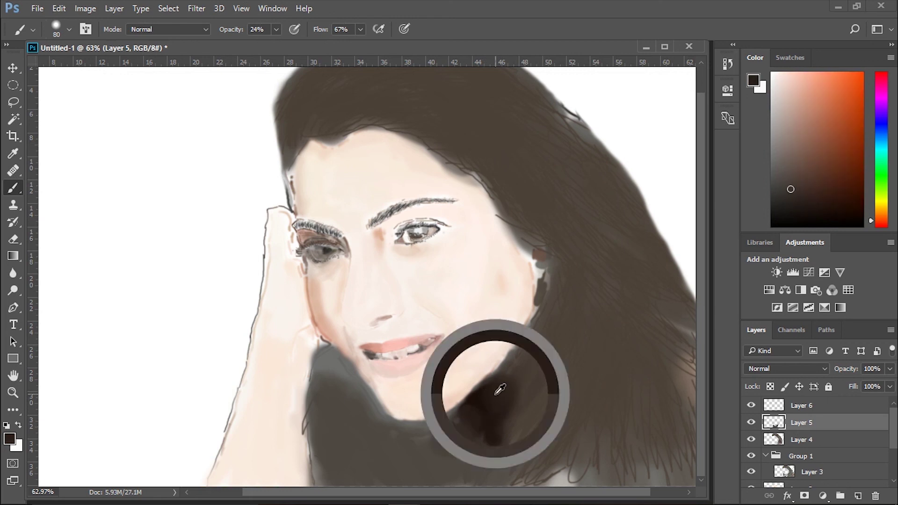
alt+click(494, 394)
alt+click(550, 358)
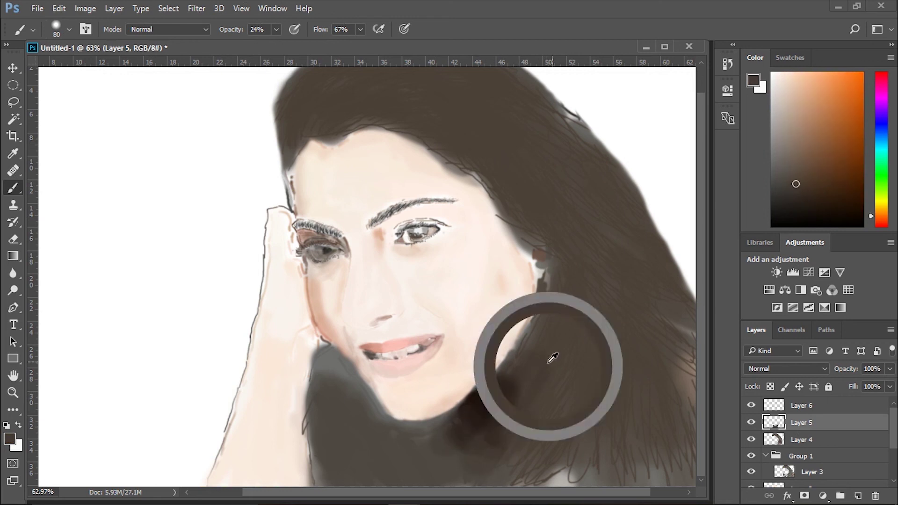
alt+click(403, 447)
Paint darker sampled brown over the lower-right hair.
alt+scroll(491, 387, down, 3)
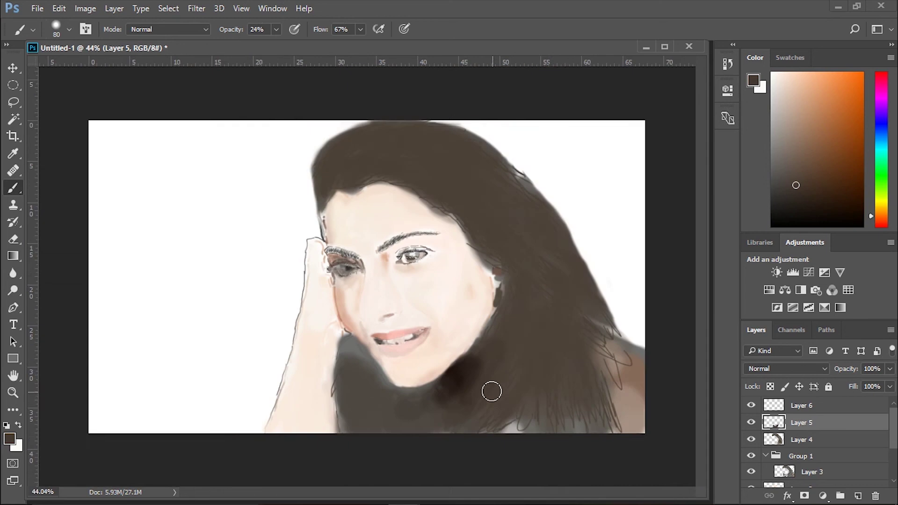
alt+scroll(491, 387, up, 2)
alt+click(627, 337)
drag(636, 334, 674, 421)
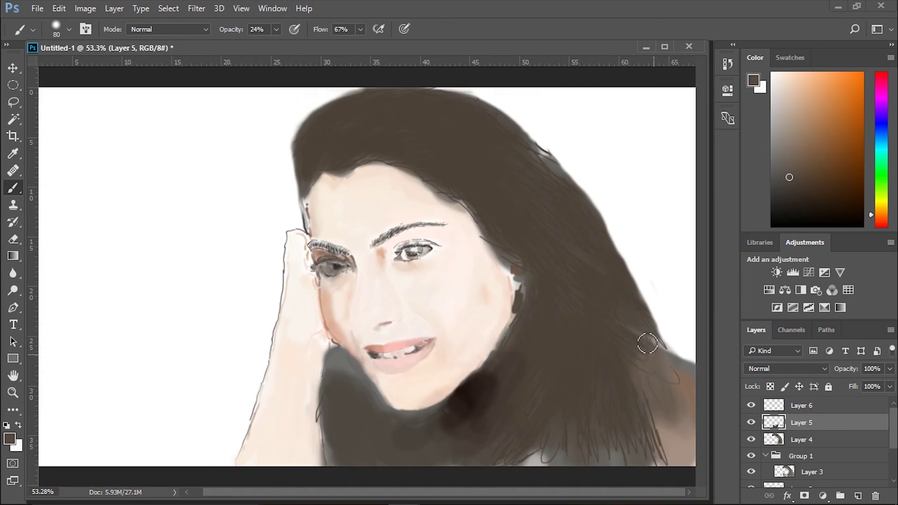
alt+click(678, 373)
alt+click(641, 412)
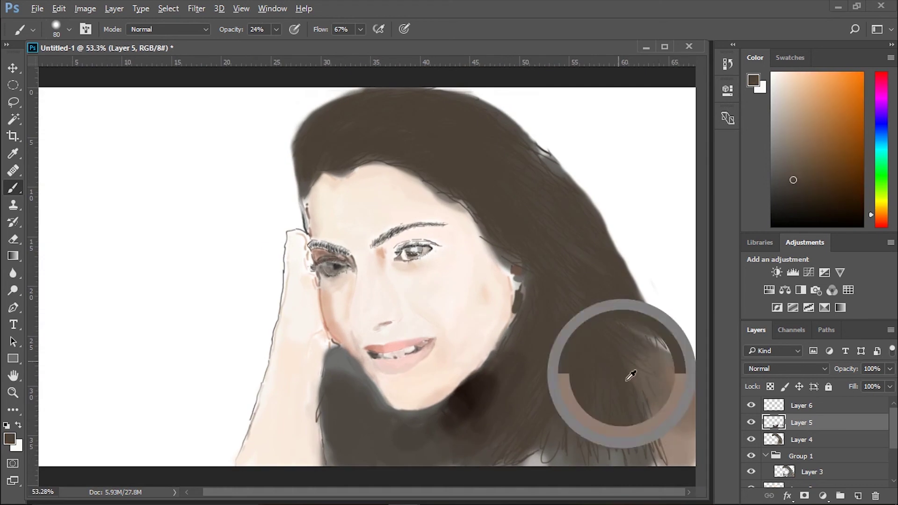
Cover the light grey patch near the ear with brown.
alt+scroll(506, 256, up, 2)
drag(507, 256, 520, 295)
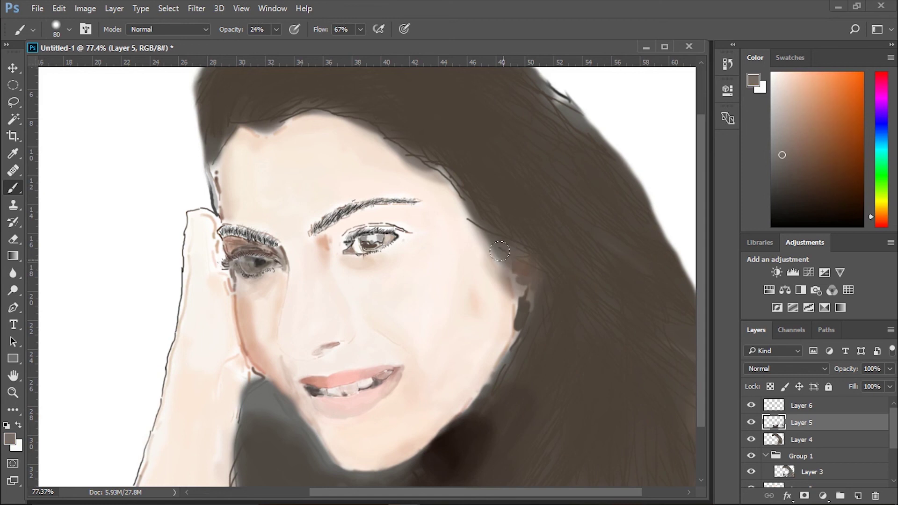
alt+click(511, 252)
alt+scroll(511, 252, down, 1)
alt+scroll(559, 249, down, 1)
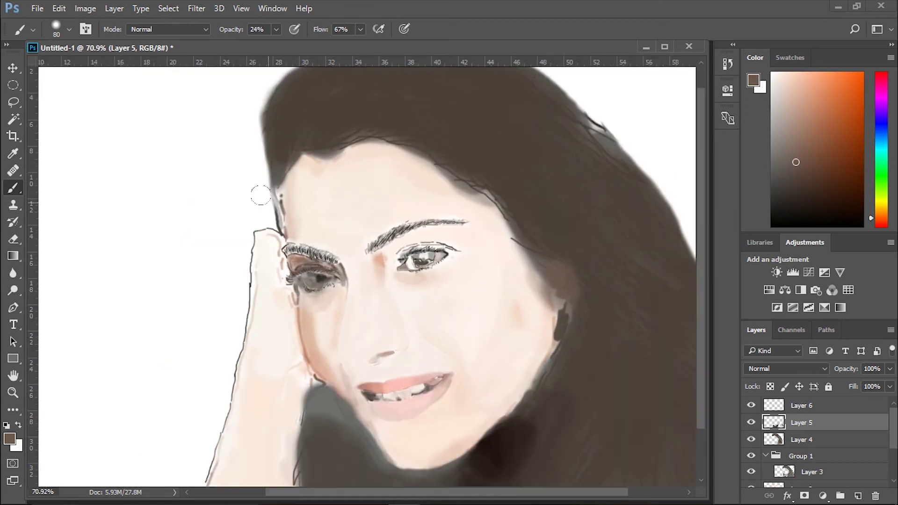
alt+scroll(261, 194, down, 2)
click(786, 407)
Trace a Pen path up the arm's edge and curve it around the raised fingertip.
key(p)
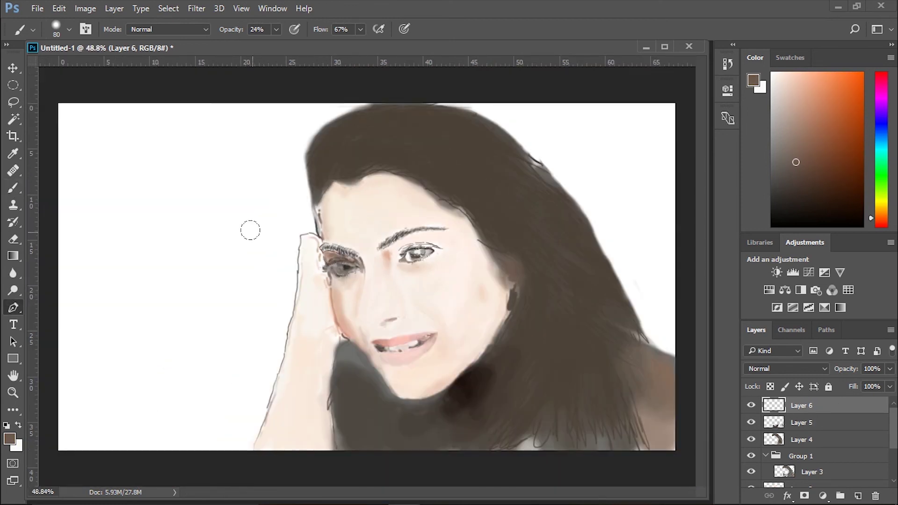
alt+scroll(251, 230, up, 1)
alt+scroll(257, 437, down, 2)
alt+scroll(279, 381, up, 1)
alt+scroll(296, 387, up, 1)
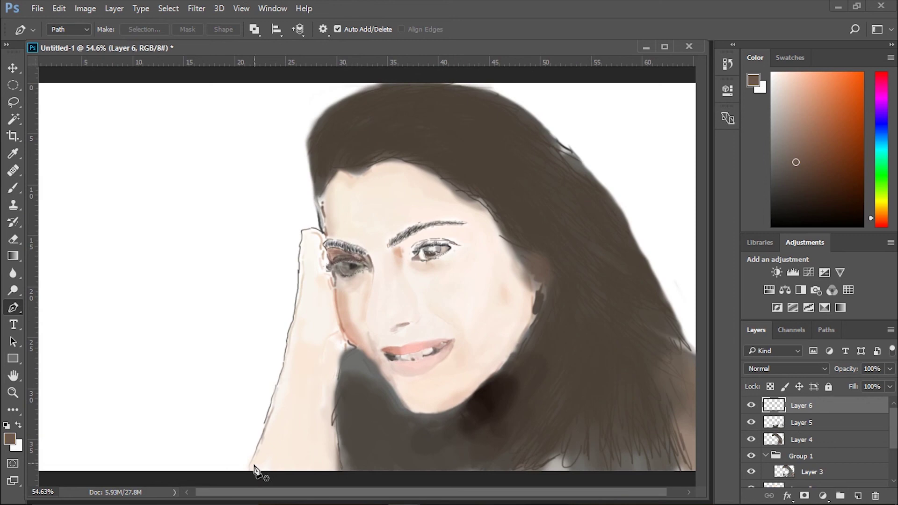
click(249, 467)
click(275, 397)
click(279, 375)
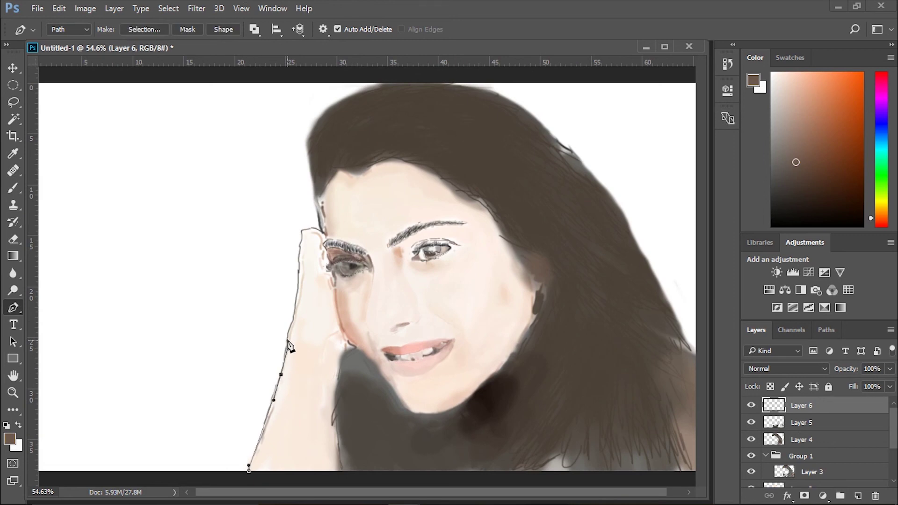
click(293, 302)
alt+scroll(299, 304, up, 1)
click(292, 278)
click(294, 255)
mouse_move(297, 242)
mouse_down()
mouse_move(322, 267)
mouse_move(354, 272)
mouse_up()
alt+scroll(322, 267, up, 1)
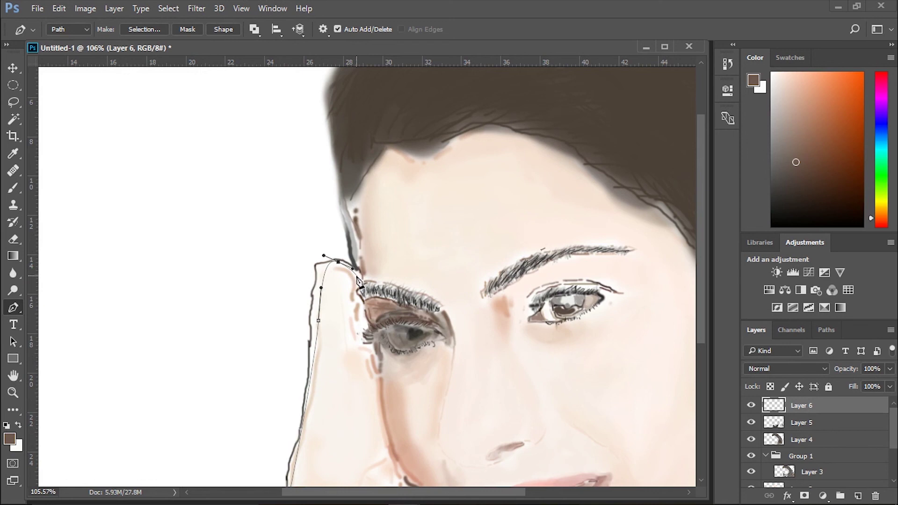
click(356, 280)
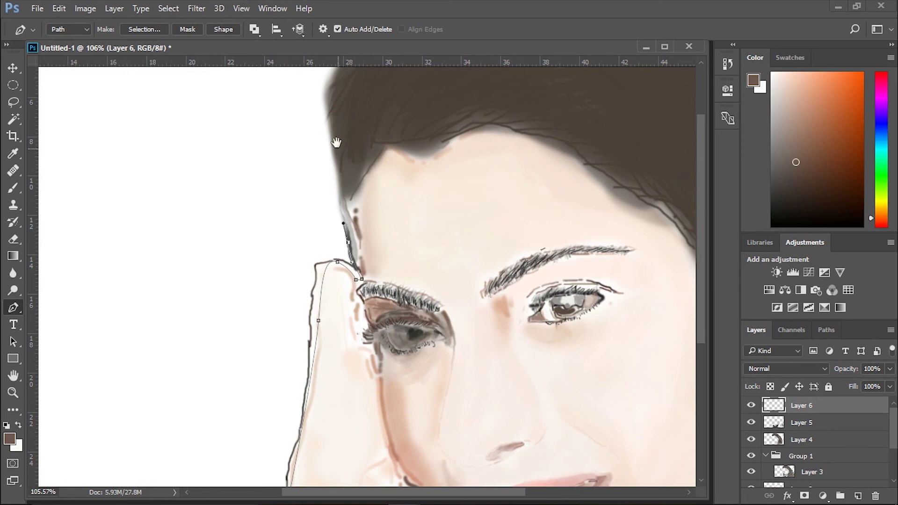
Continue the path over the hair top, out around the canvas edges, and close it at the hand.
drag(336, 143, 334, 231)
drag(352, 127, 412, 87)
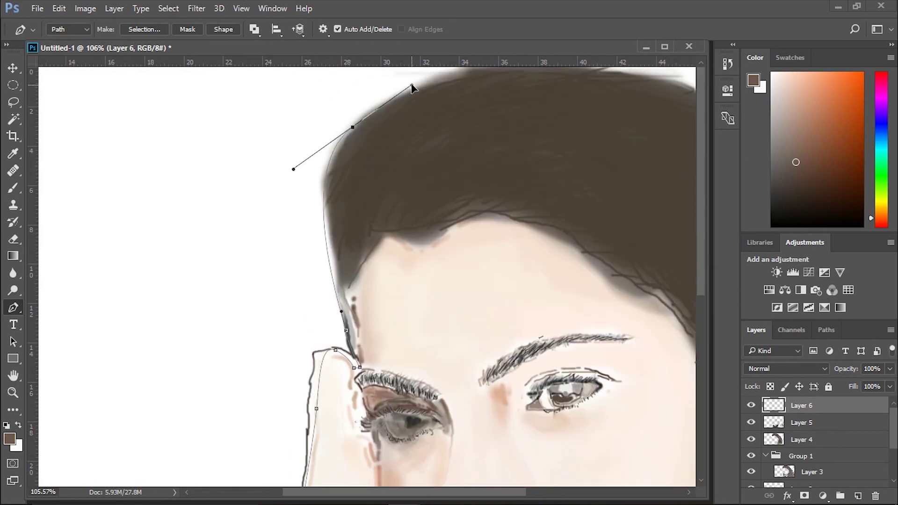
alt+scroll(407, 86, down, 3)
mouse_move(484, 105)
mouse_down()
mouse_move(550, 150)
mouse_move(581, 140)
mouse_up()
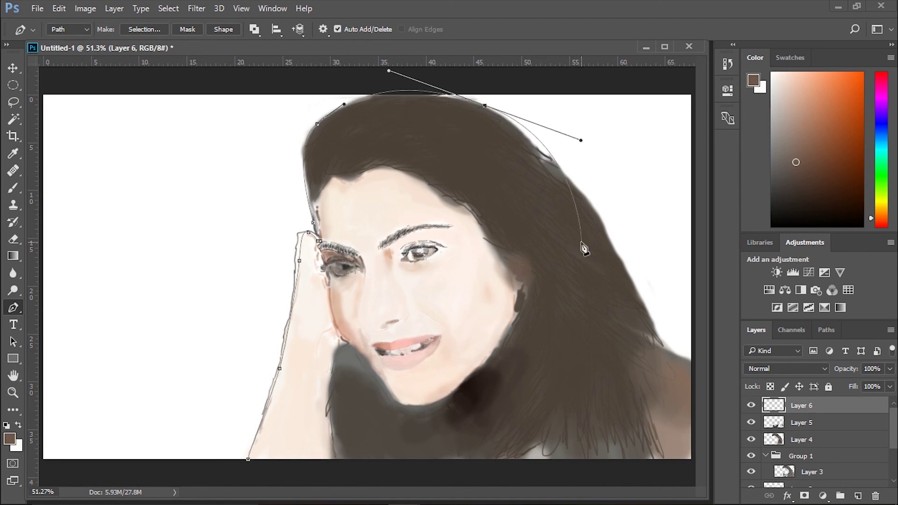
click(658, 348)
click(688, 361)
alt+scroll(688, 360, down, 2)
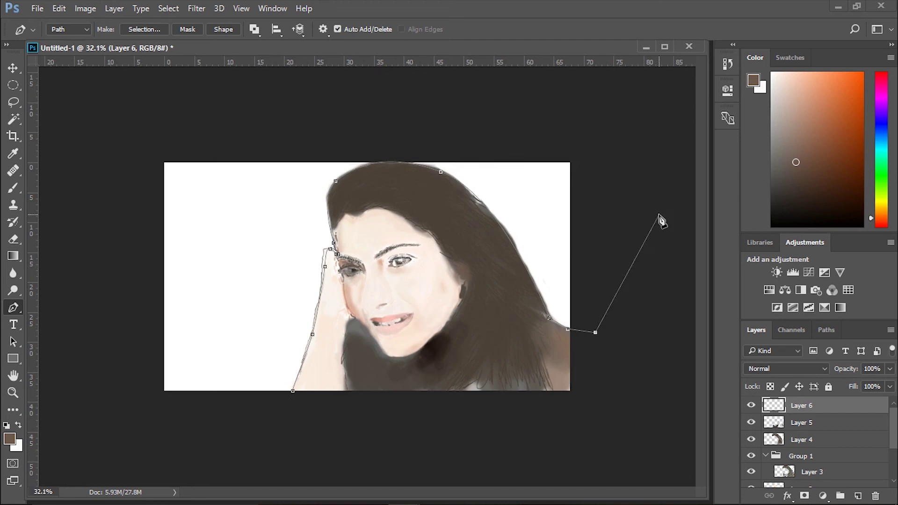
click(619, 124)
click(232, 102)
click(92, 137)
click(62, 198)
click(60, 252)
click(149, 449)
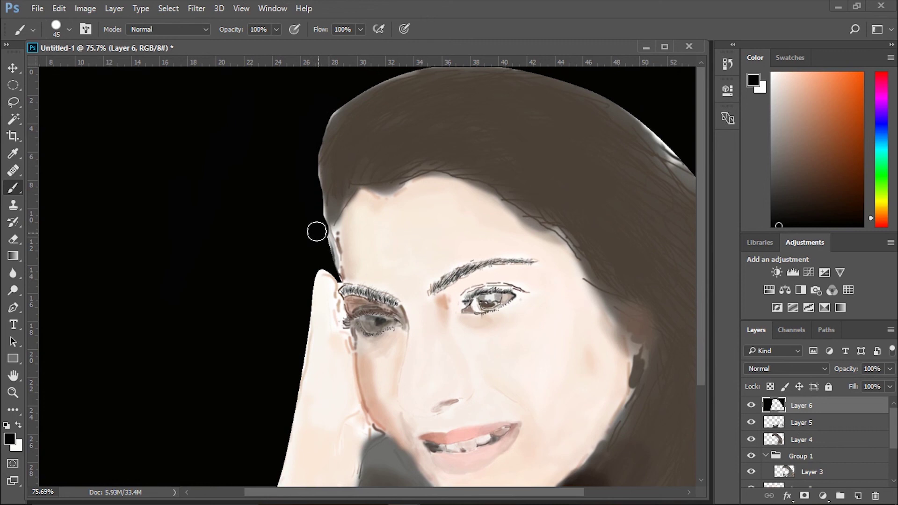
Start a Pen path with curved anchors along the hair's top-left and top edge.
key(bracketleft)
key(bracketleft)
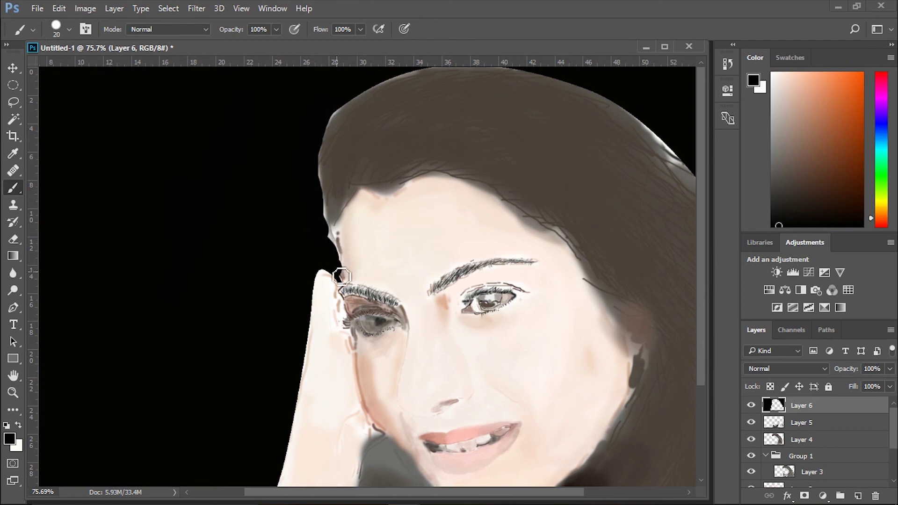
scroll(324, 255, up, 1)
scroll(324, 255, down, 2)
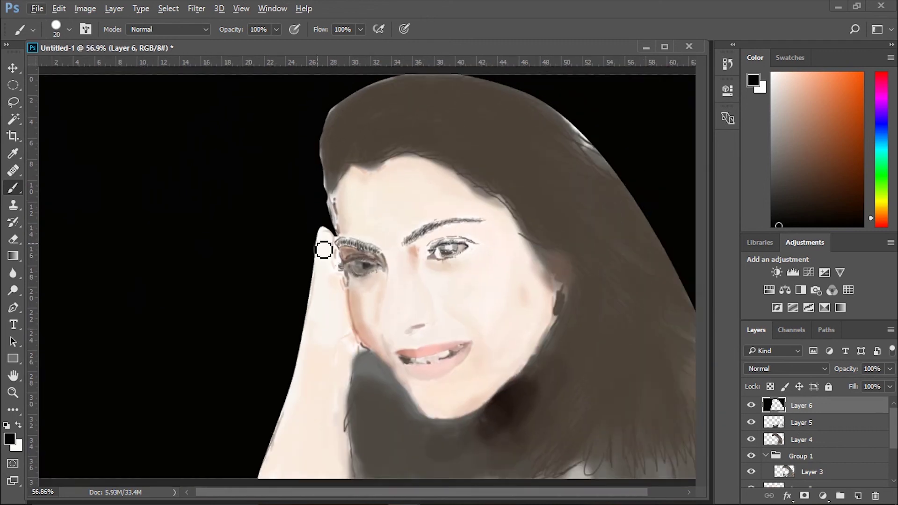
scroll(324, 250, down, 2)
key(p)
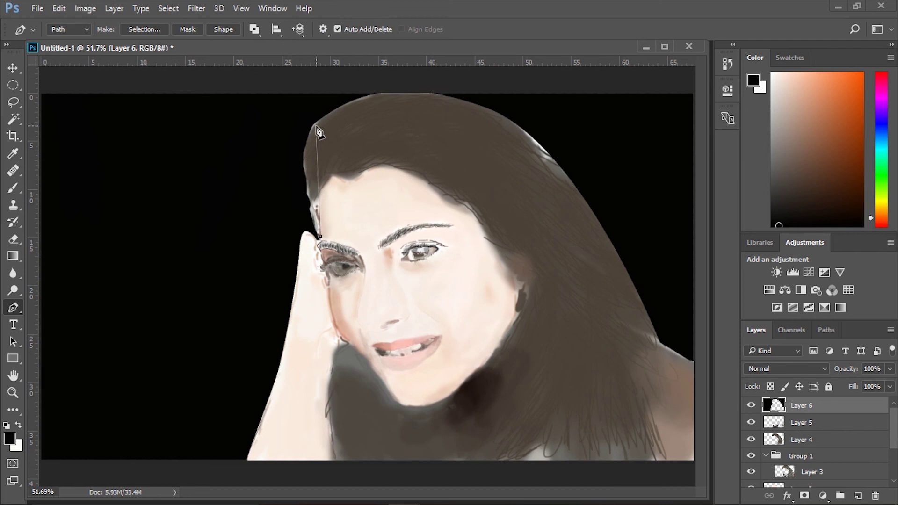
drag(316, 126, 341, 114)
scroll(312, 159, up, 2)
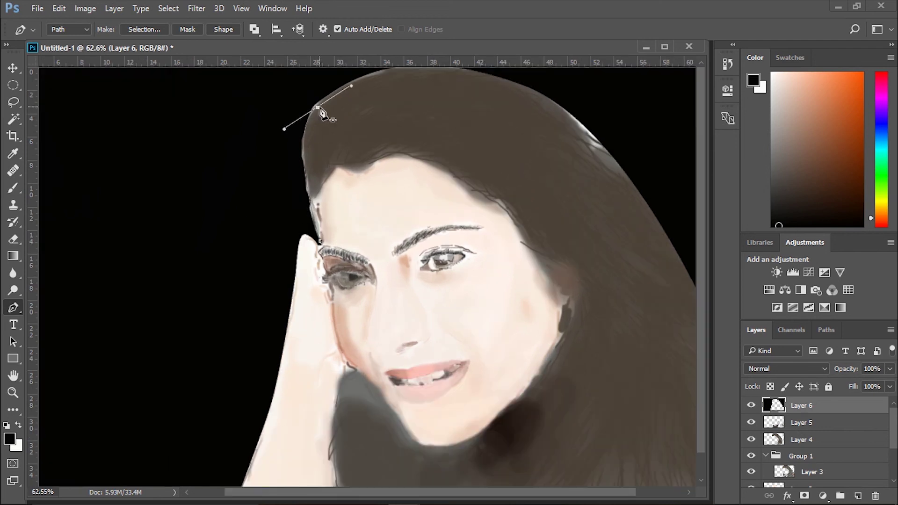
mouse_move(552, 105)
mouse_down()
mouse_move(681, 182)
mouse_move(622, 197)
mouse_up()
scroll(667, 184, down, 2)
drag(579, 232, 613, 243)
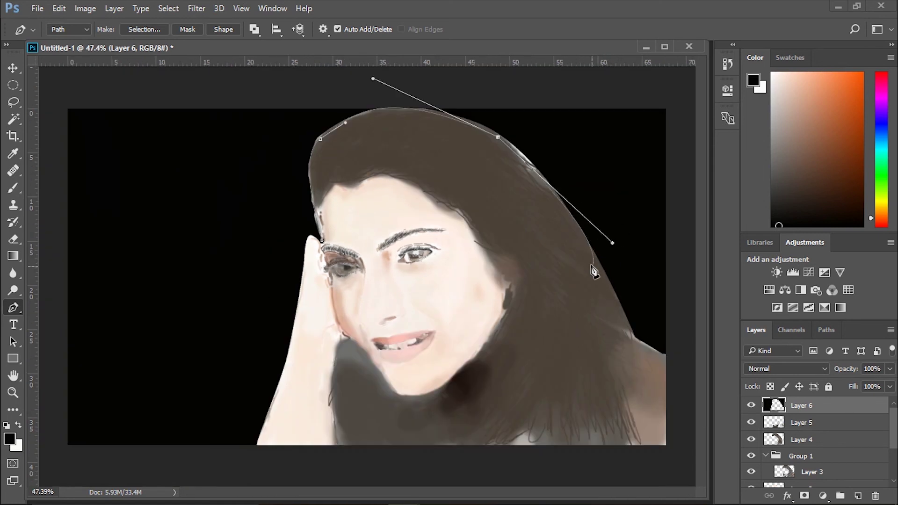
Replace the last two anchors with new curves along the hair's upper and right edge.
key(ctrl+alt+z)
key(ctrl+alt+z)
scroll(521, 173, up, 1)
drag(472, 108, 544, 147)
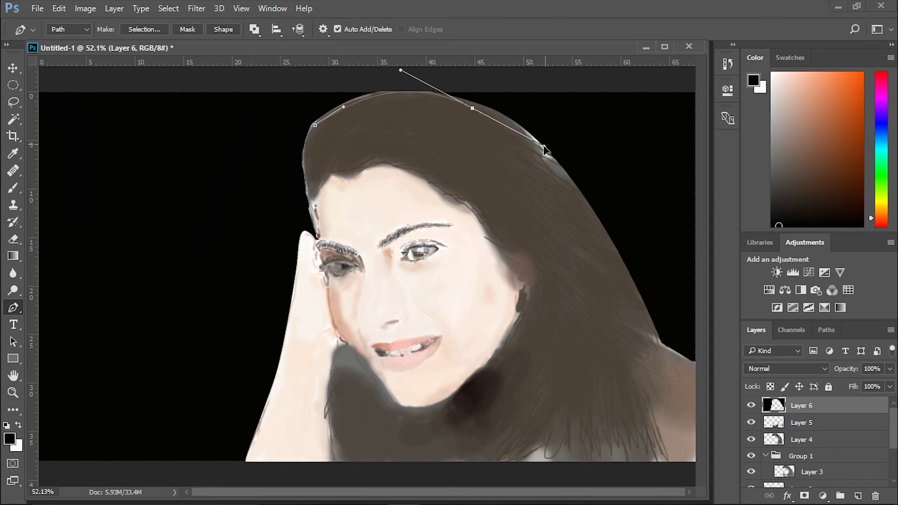
drag(618, 256, 638, 296)
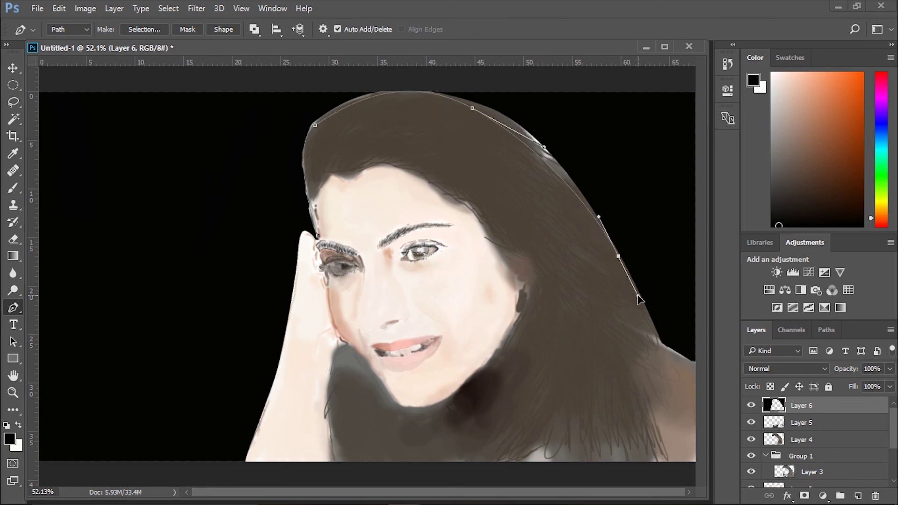
click(655, 343)
Close the path around the upper-right background and fill that selection.
scroll(656, 352, down, 4)
click(602, 346)
click(602, 150)
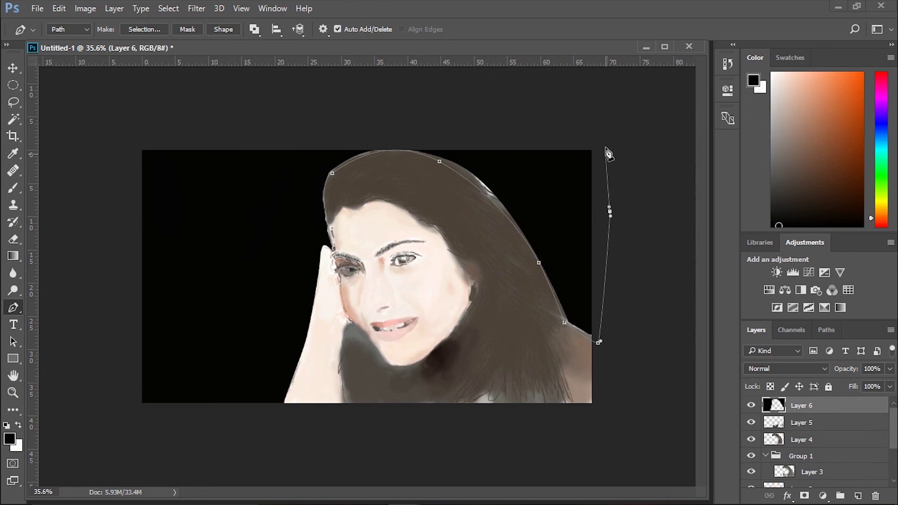
click(572, 104)
click(367, 105)
click(186, 132)
scroll(327, 262, up, 6)
click(312, 226)
key(ctrl+Return)
key(x)
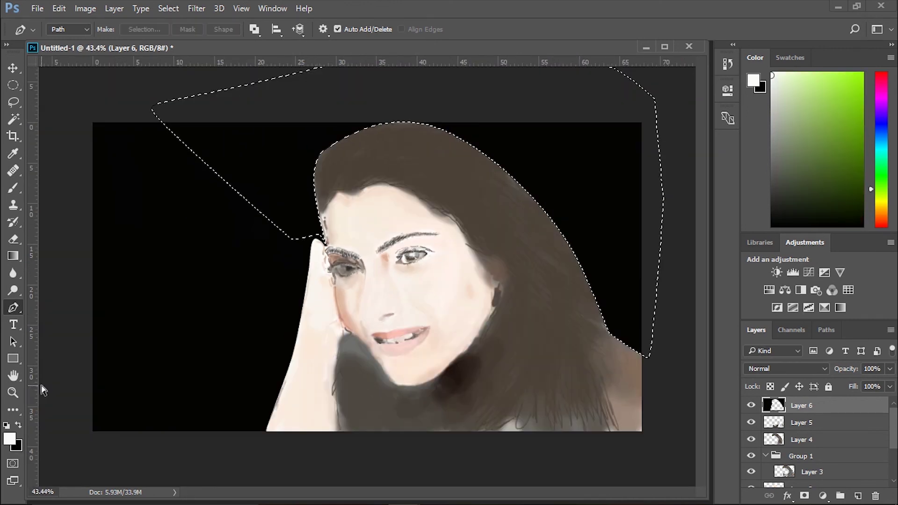
Paint out the faint diagonal line at the top left with a black brush.
key(ctrl+d)
key(b)
scroll(195, 164, up, 2)
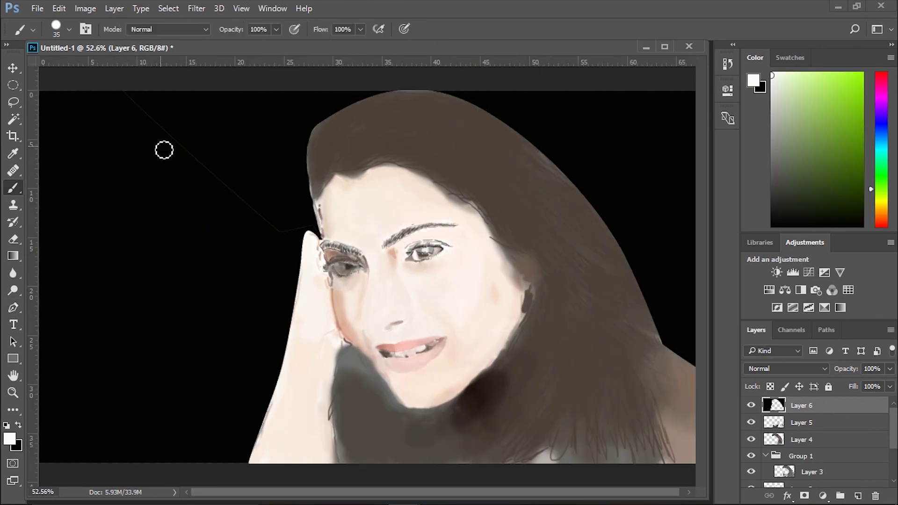
drag(119, 90, 162, 136)
key(ctrl+z)
key(x)
mouse_move(129, 89)
mouse_down()
mouse_move(253, 208)
mouse_move(301, 227)
mouse_up()
scroll(239, 135, up, 2)
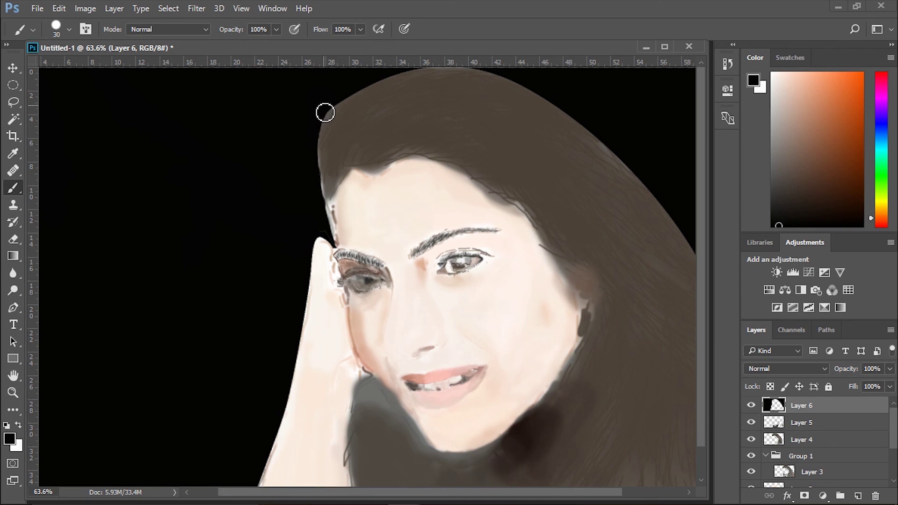
scroll(321, 200, down, 2)
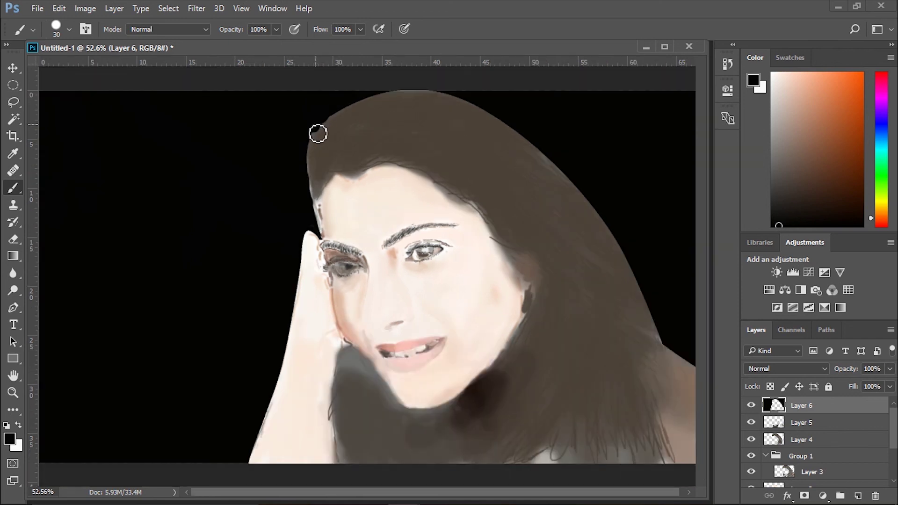
Trim the hair's upper-left edge and repaint both eyes' irises, lids and lashes.
drag(318, 134, 315, 124)
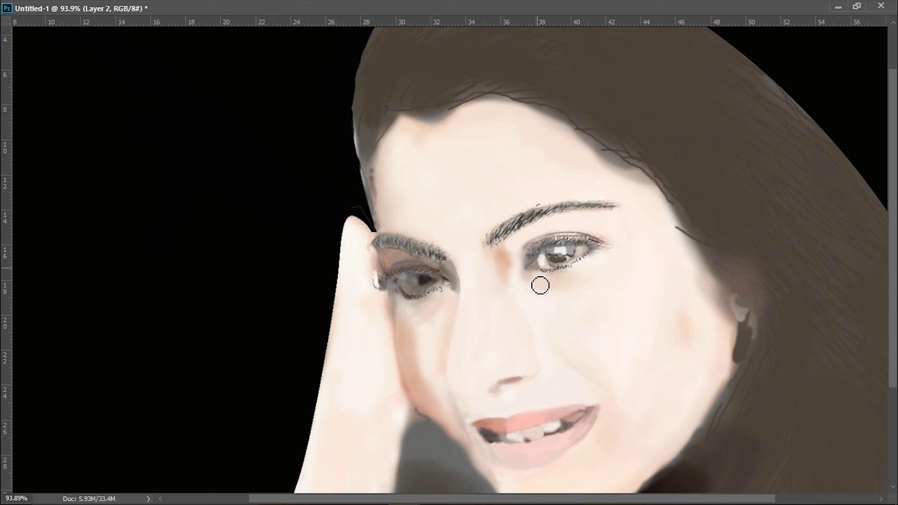
mouse_move(540, 285)
mouse_down()
mouse_move(548, 267)
mouse_move(510, 227)
mouse_move(577, 199)
mouse_up()
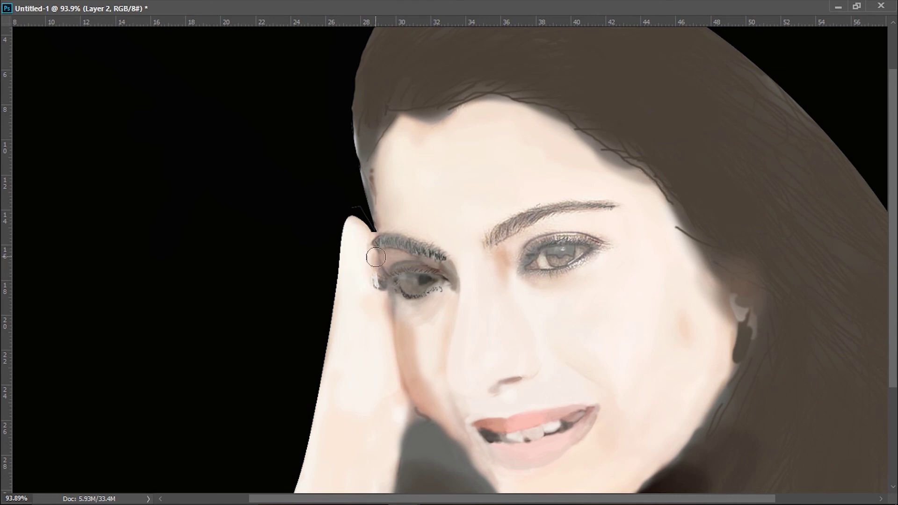
mouse_move(375, 257)
mouse_down()
mouse_move(381, 285)
mouse_move(401, 305)
mouse_move(432, 276)
mouse_move(438, 291)
mouse_move(414, 312)
mouse_move(427, 240)
mouse_move(459, 285)
mouse_move(427, 389)
mouse_move(435, 361)
mouse_move(400, 368)
mouse_move(484, 371)
mouse_move(461, 414)
mouse_move(518, 397)
mouse_move(546, 424)
mouse_move(496, 435)
mouse_move(584, 421)
mouse_move(487, 461)
mouse_move(480, 476)
mouse_up()
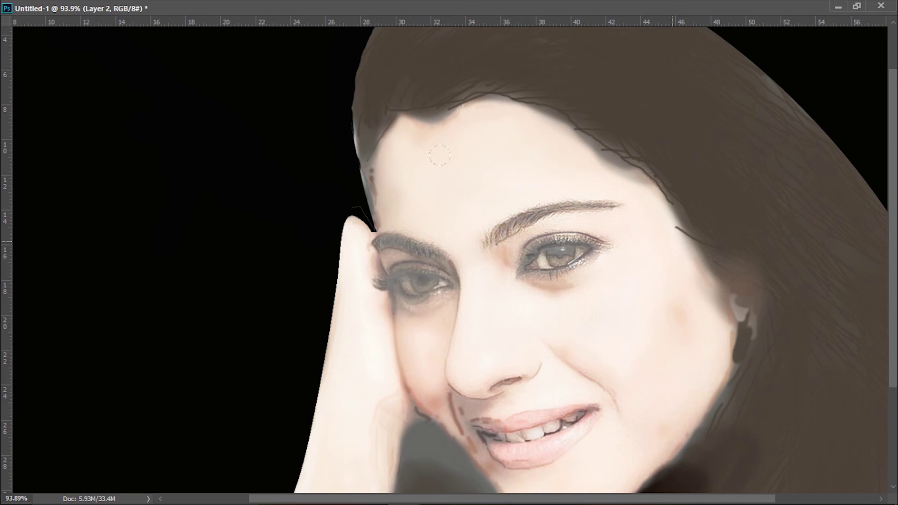
scroll(623, 269, down, 2)
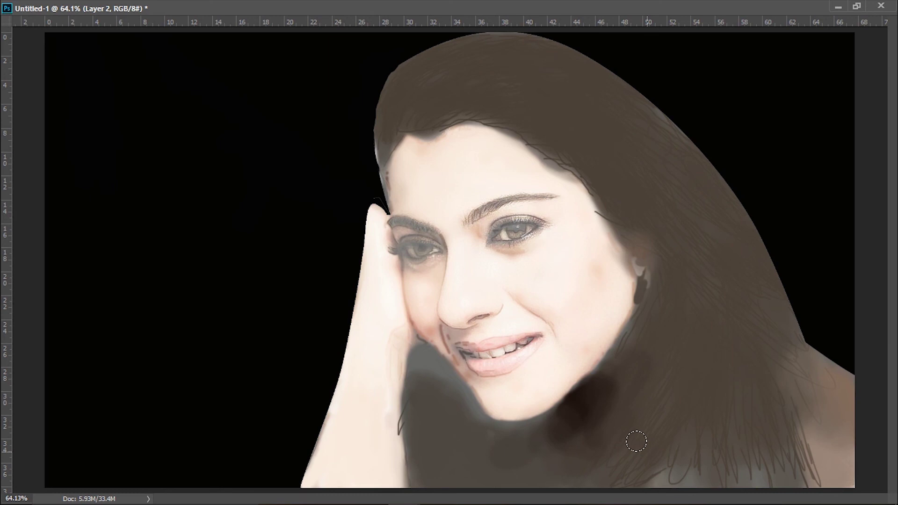
Lighten the dark area by the jaw and chin, and paint dark hair strands over the right shoulder on Layer 5.
drag(415, 351, 447, 380)
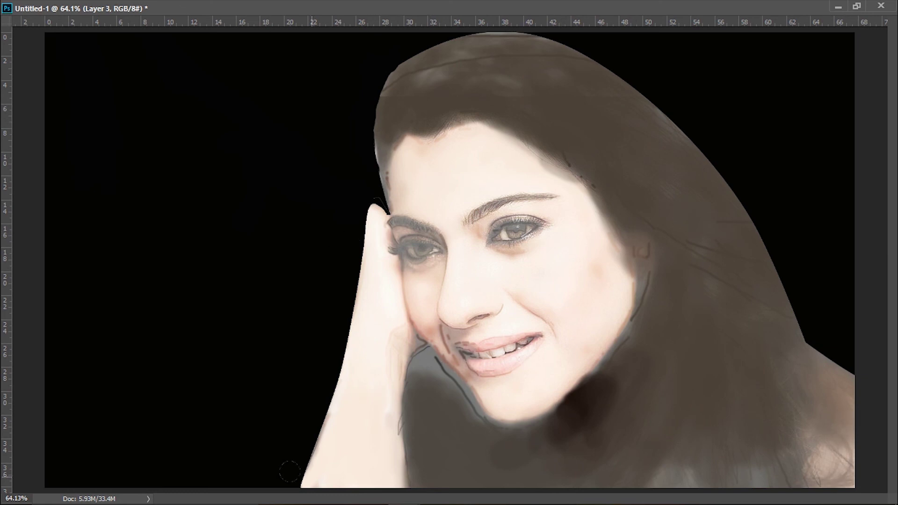
click(821, 422)
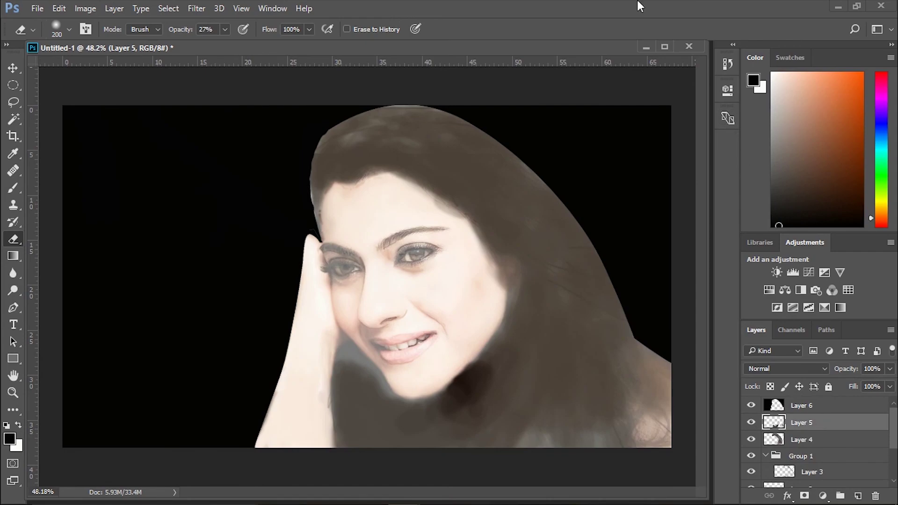
key(Tab)
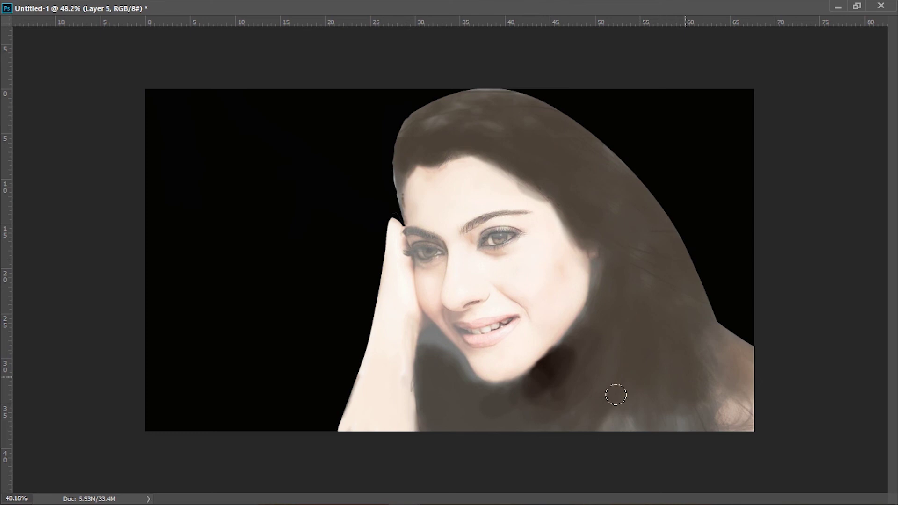
drag(726, 363, 741, 402)
mouse_move(555, 405)
mouse_down()
mouse_move(434, 395)
mouse_move(449, 414)
mouse_up()
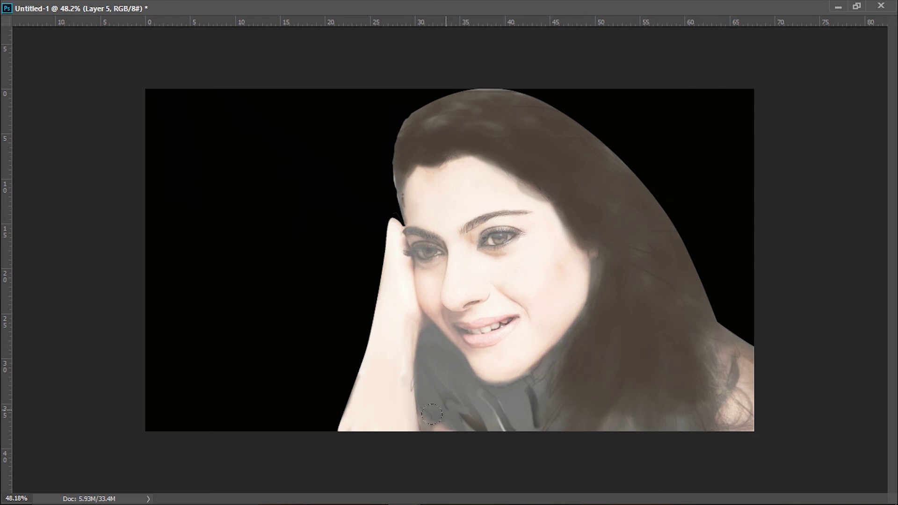
Switch between Layers 2, 1, 4 and 5, ending on Layer 5 with the canvas maximized.
click(854, 4)
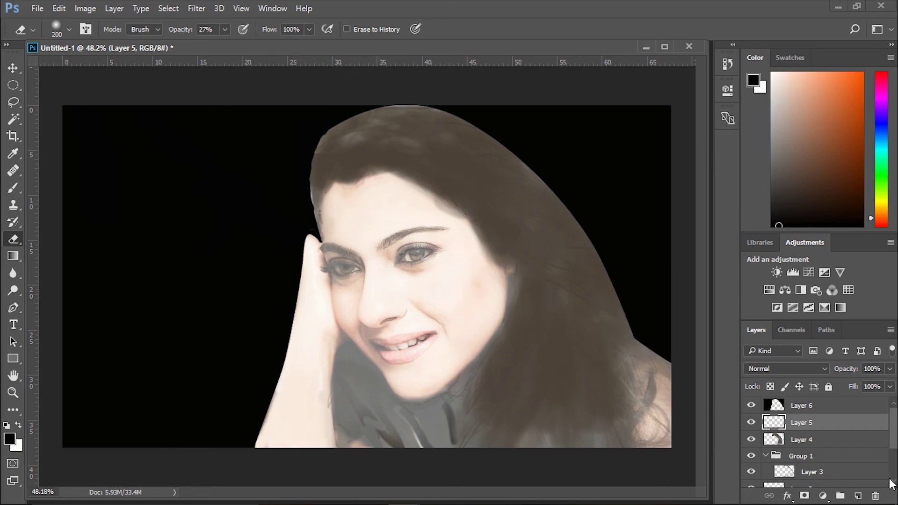
click(809, 461)
click(665, 46)
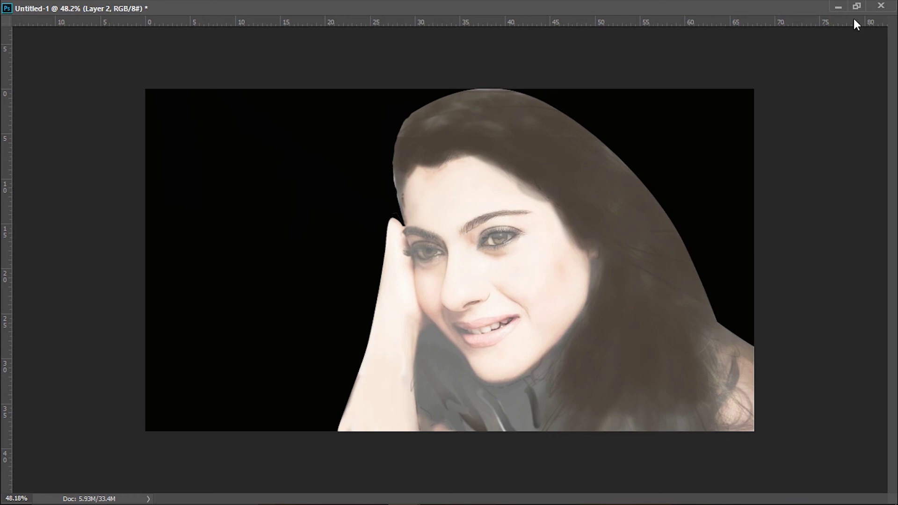
click(867, 4)
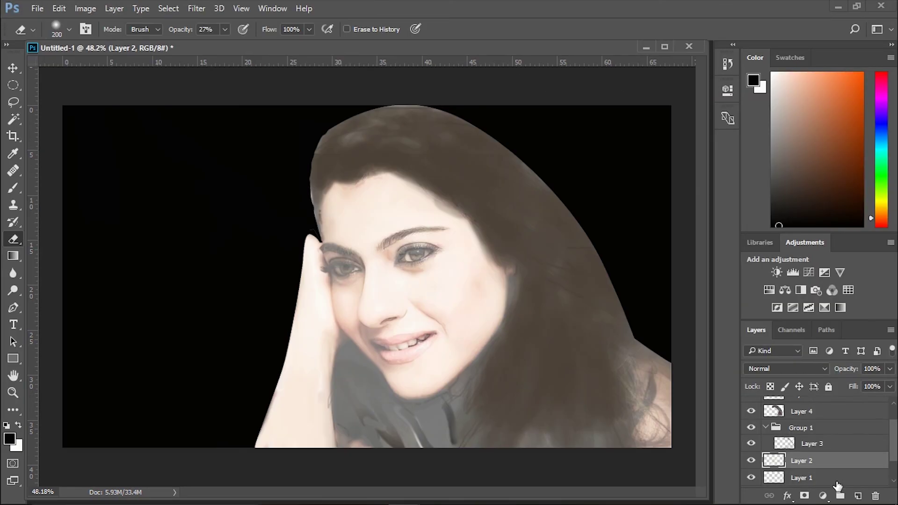
click(836, 480)
click(664, 46)
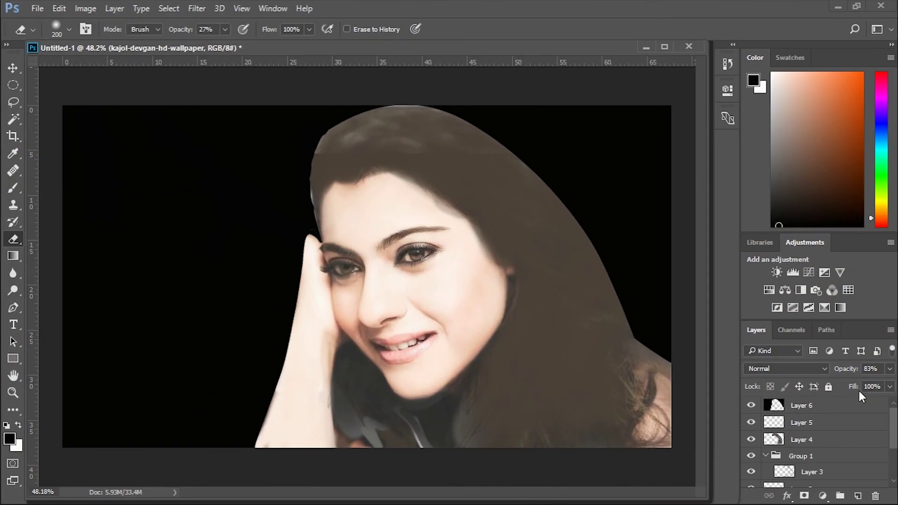
click(818, 442)
click(820, 424)
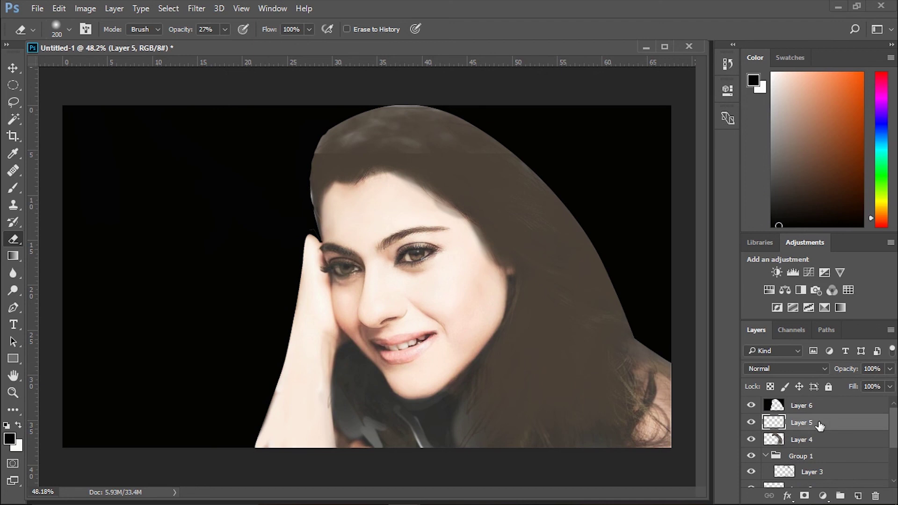
click(664, 46)
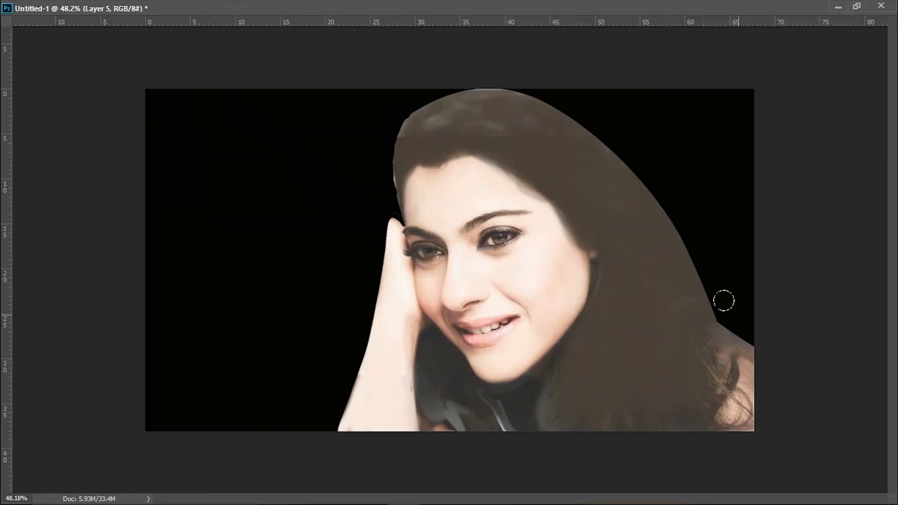
Paint dark brown over the hair's top and upper-left edge, covering the grey patch.
scroll(432, 140, up, 1)
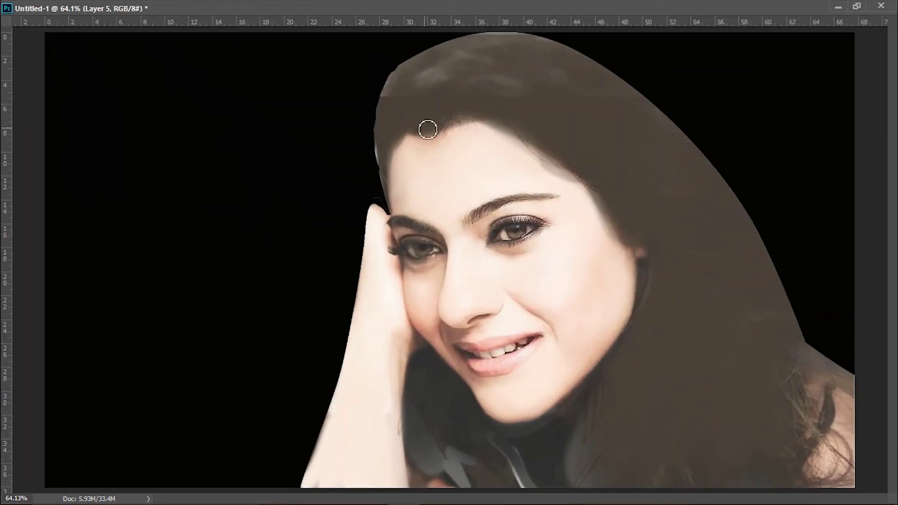
scroll(427, 128, up, 1)
drag(411, 89, 373, 101)
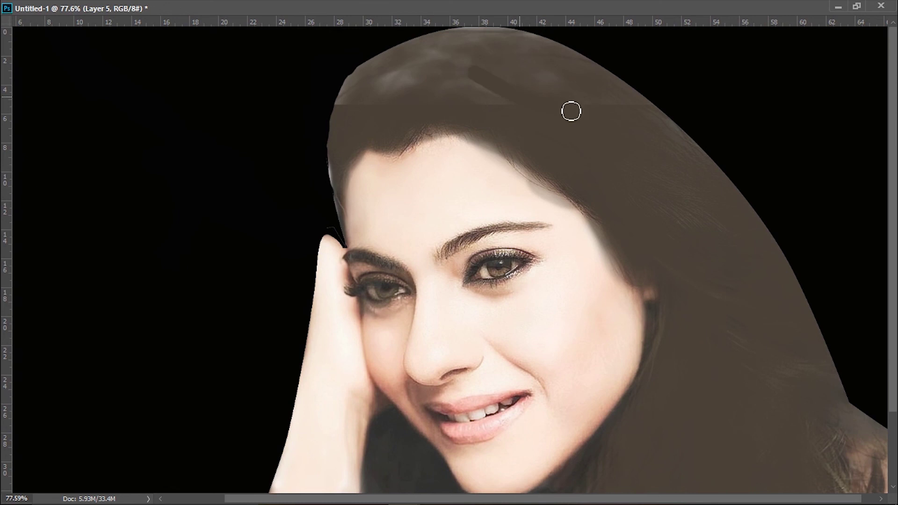
drag(435, 67, 489, 92)
key(ctrl+z)
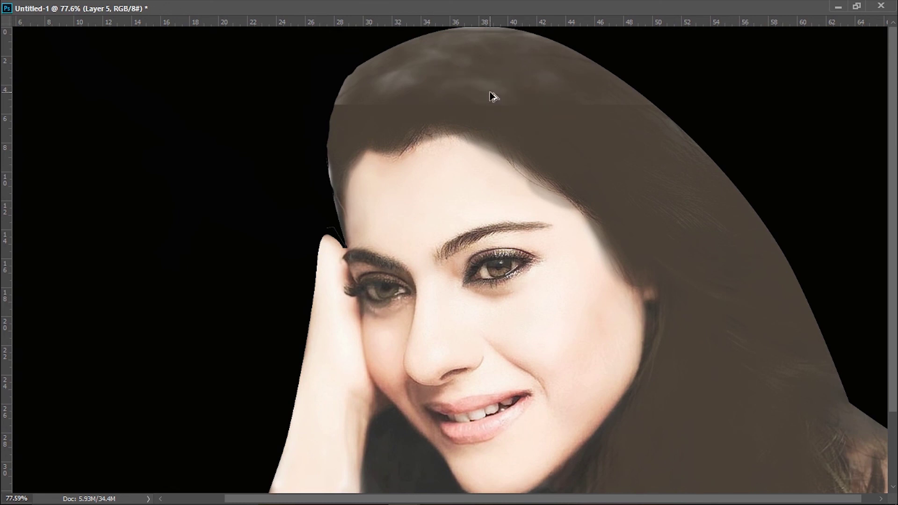
mouse_move(354, 103)
mouse_down()
mouse_move(385, 86)
mouse_move(457, 76)
mouse_move(482, 40)
mouse_move(513, 72)
mouse_move(492, 61)
mouse_move(502, 37)
mouse_move(437, 28)
mouse_move(349, 89)
mouse_move(354, 105)
mouse_up()
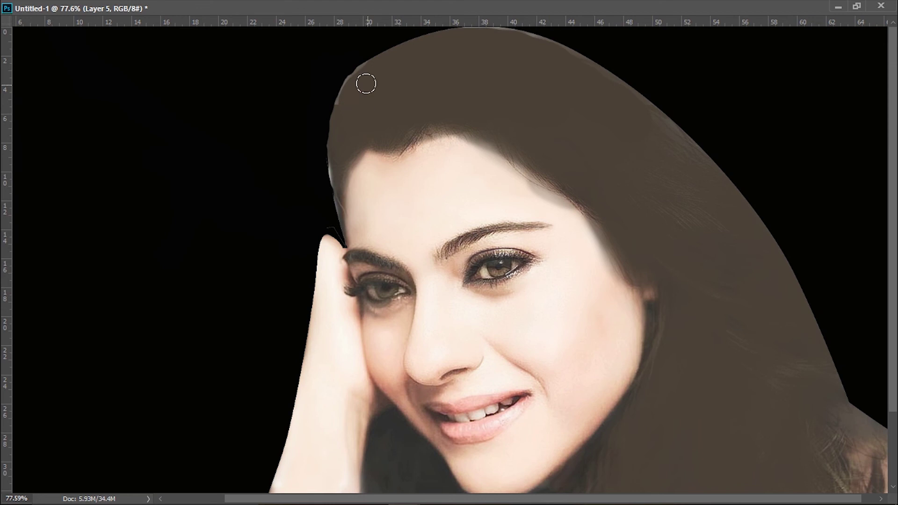
drag(369, 72, 343, 108)
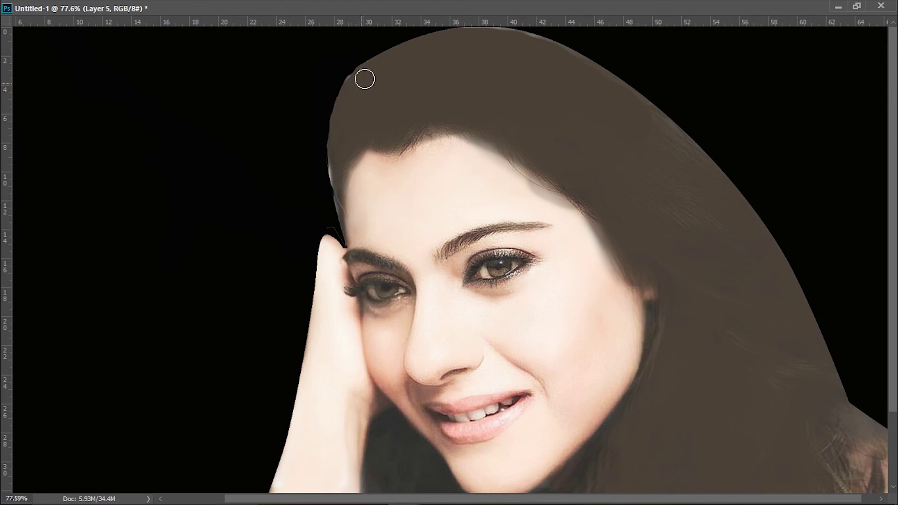
mouse_move(365, 79)
mouse_down()
mouse_move(354, 89)
mouse_move(337, 153)
mouse_move(346, 208)
mouse_up()
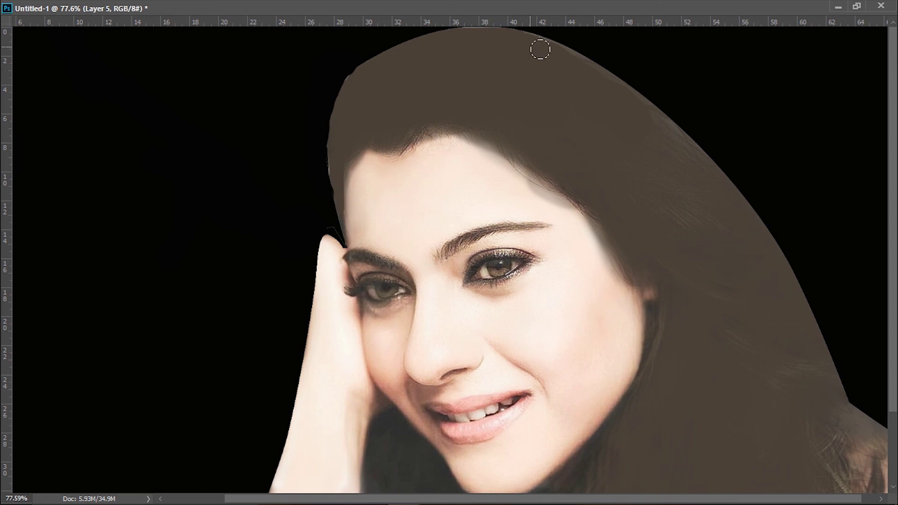
key(f)
alt+click(405, 187)
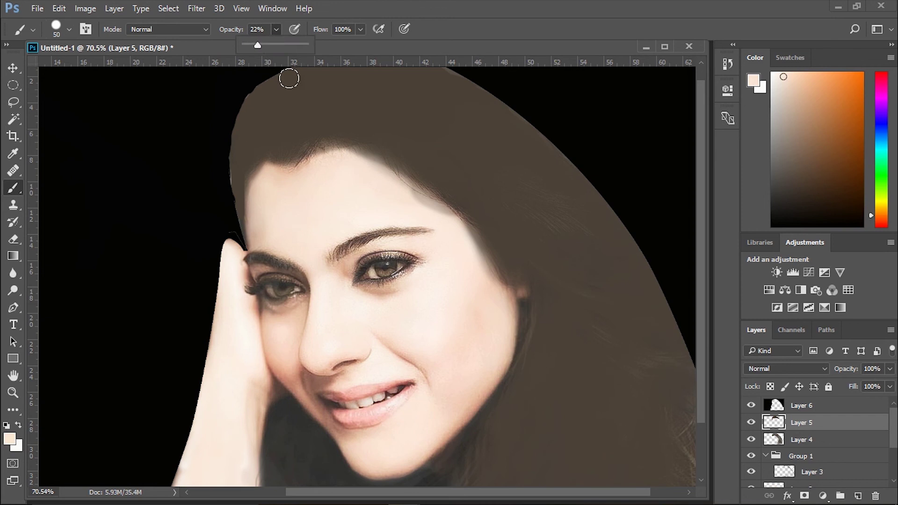
Blend the forehead hairline and temple edge using sampled skin and hair tones.
scroll(377, 180, up, 4)
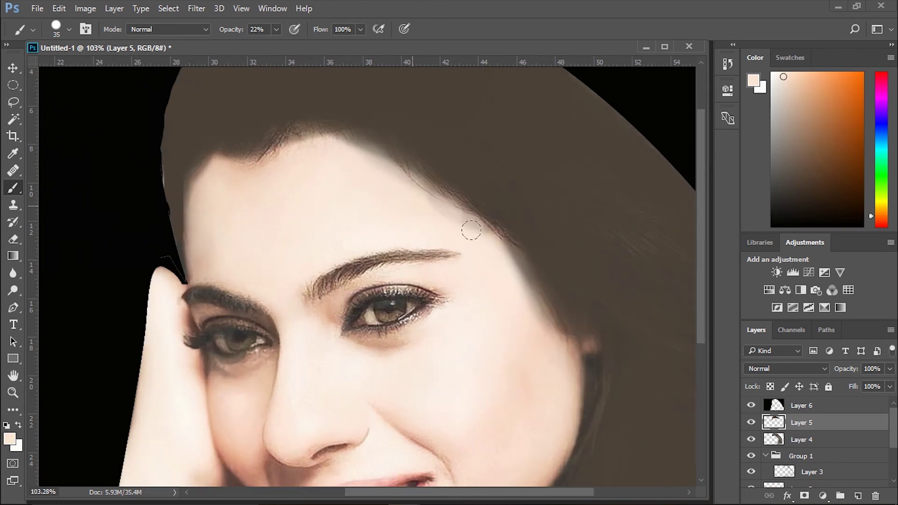
drag(471, 230, 411, 201)
drag(367, 154, 374, 160)
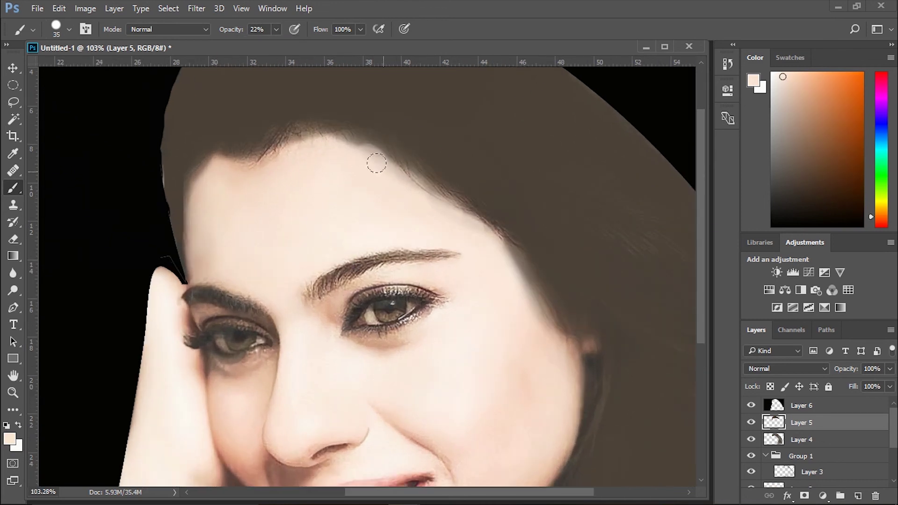
alt+click(379, 126)
mouse_move(379, 127)
mouse_down()
mouse_move(387, 160)
mouse_move(352, 151)
mouse_up()
alt+click(351, 150)
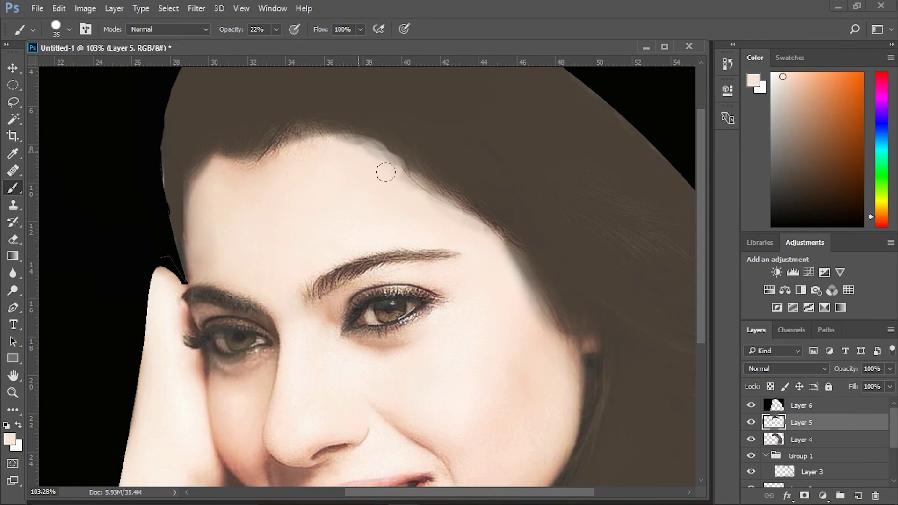
drag(385, 181, 384, 171)
alt+click(466, 238)
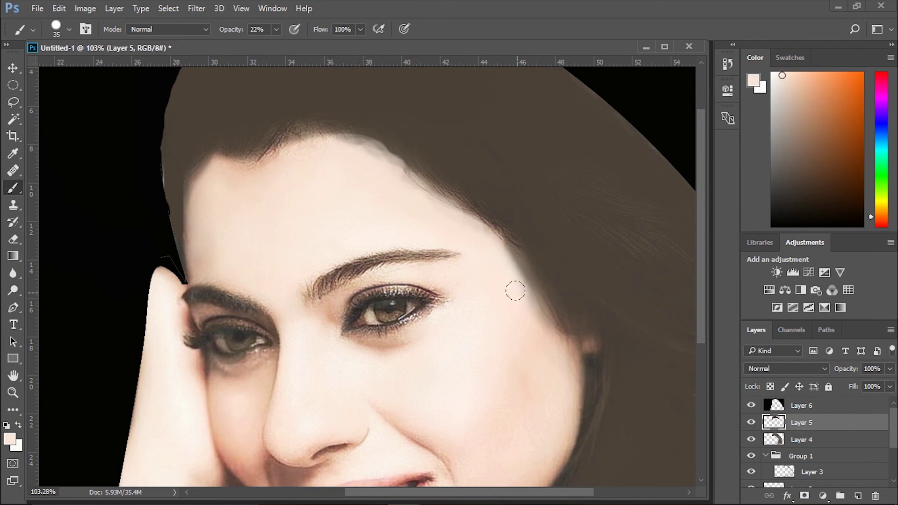
drag(516, 291, 566, 350)
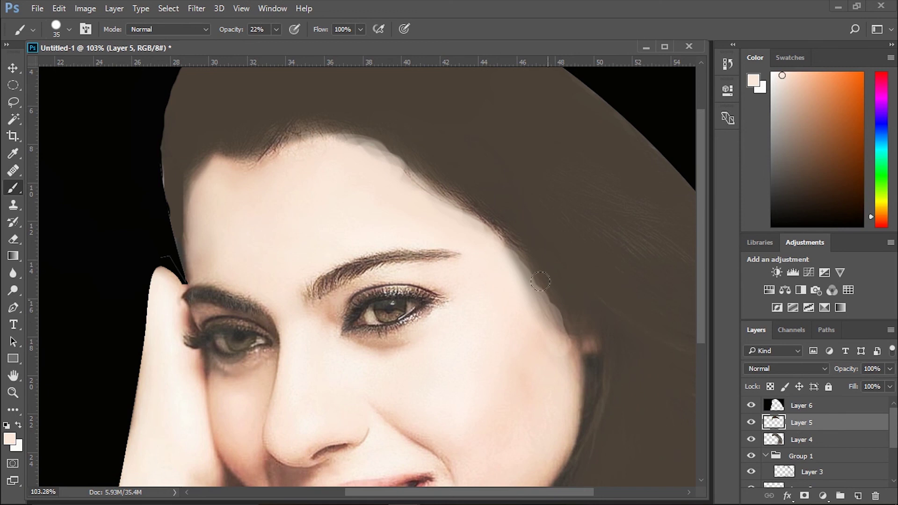
Darken the grey patches below the chin with sampled dark brown tones.
alt+click(538, 265)
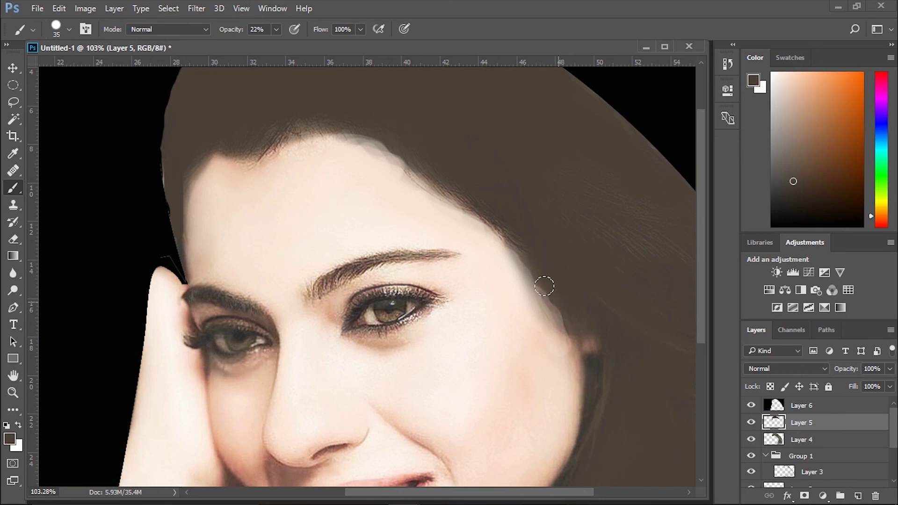
scroll(562, 295, down, 1)
scroll(514, 297, down, 3)
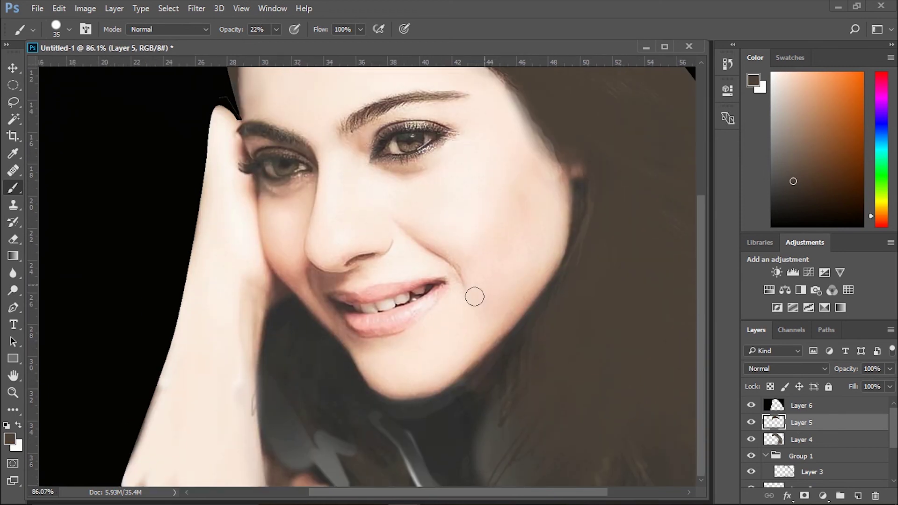
alt+click(273, 390)
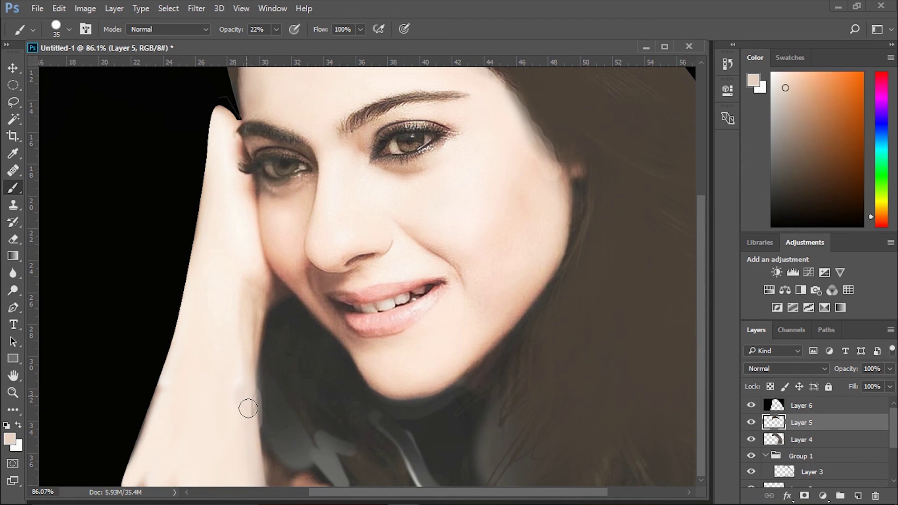
scroll(306, 402, right, 2)
scroll(580, 335, down, 2)
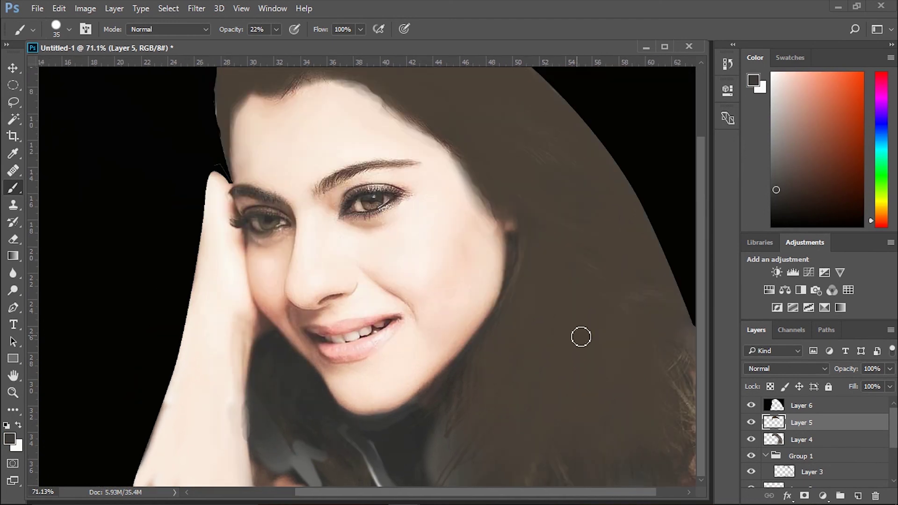
alt+click(415, 428)
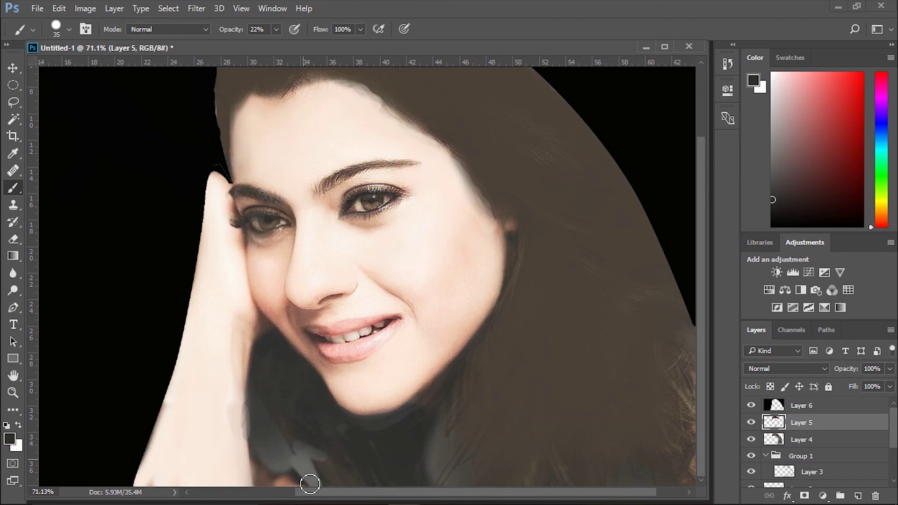
drag(311, 481, 299, 450)
drag(278, 418, 319, 403)
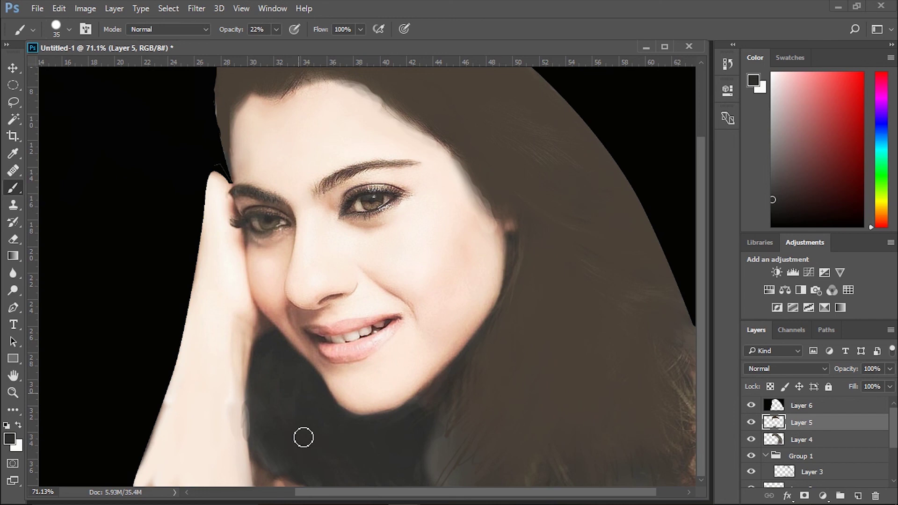
key(bracketleft)
key(bracketleft)
key(bracketleft)
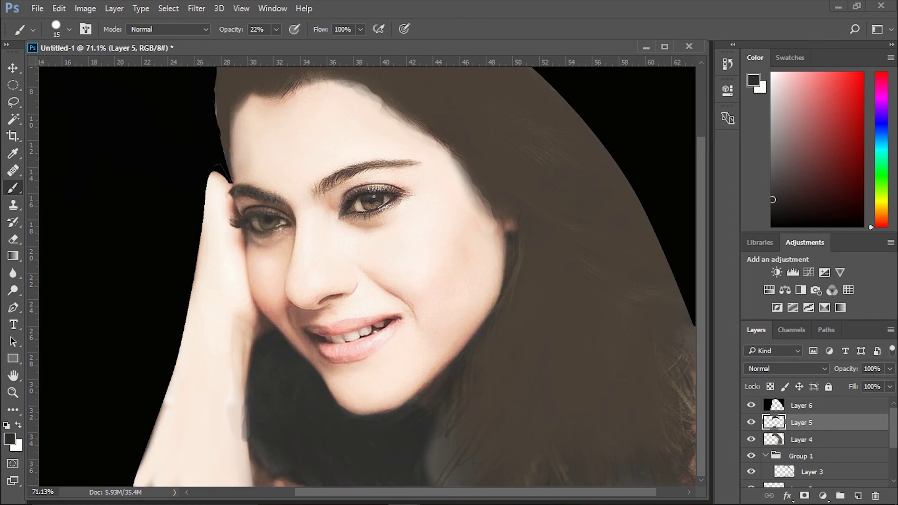
Resample skin, hair and under-chin tones with the whole portrait fitted in view.
alt+click(482, 214)
key(bracketright)
key(bracketright)
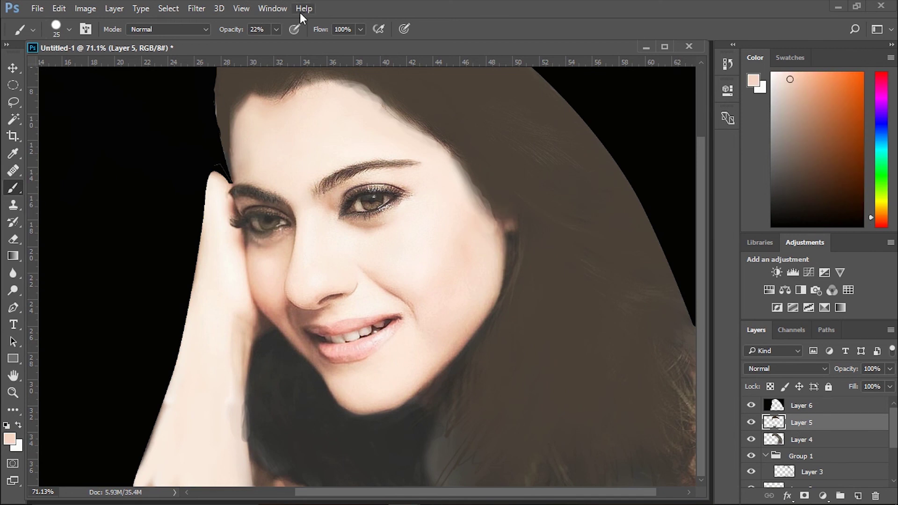
alt+click(489, 168)
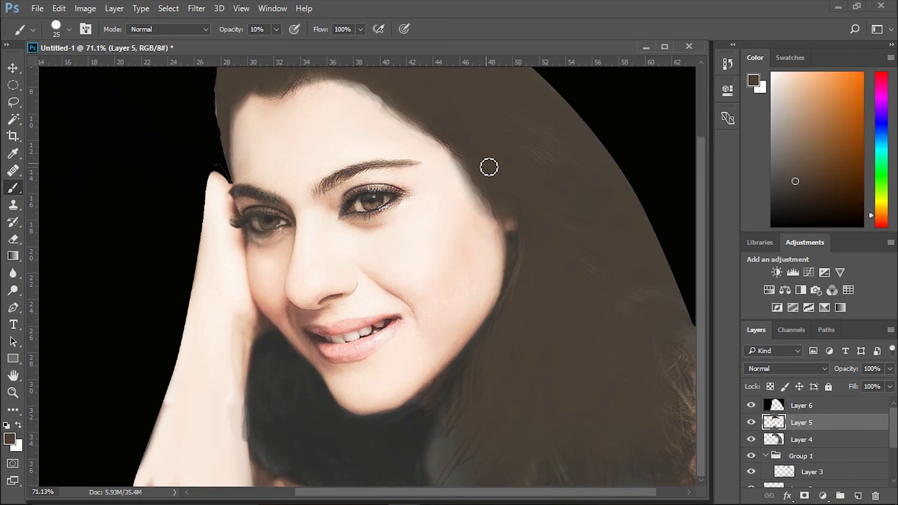
alt+click(497, 228)
alt+click(473, 217)
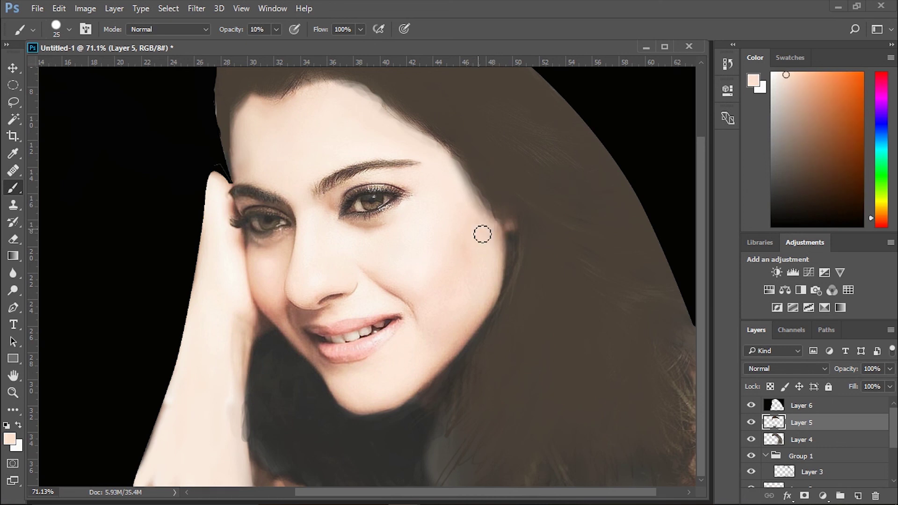
key(ctrl+0)
alt+click(584, 281)
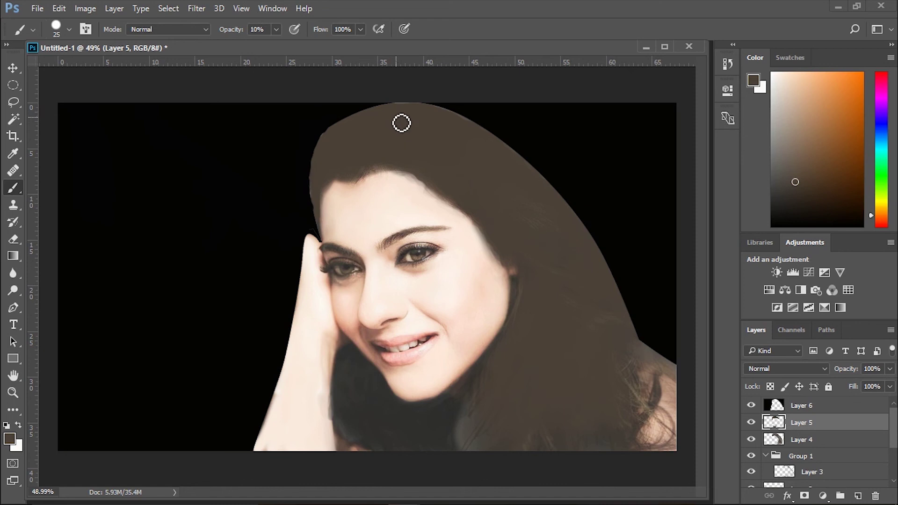
alt+click(442, 406)
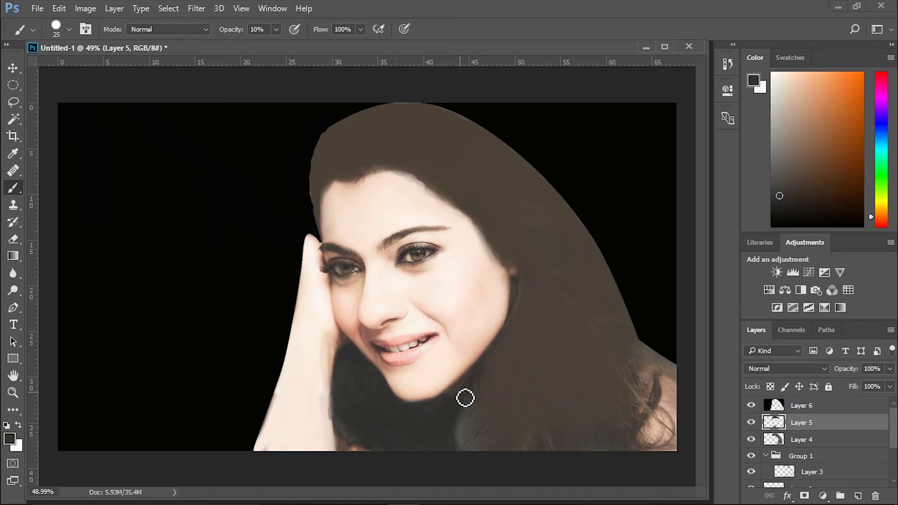
alt+click(444, 424)
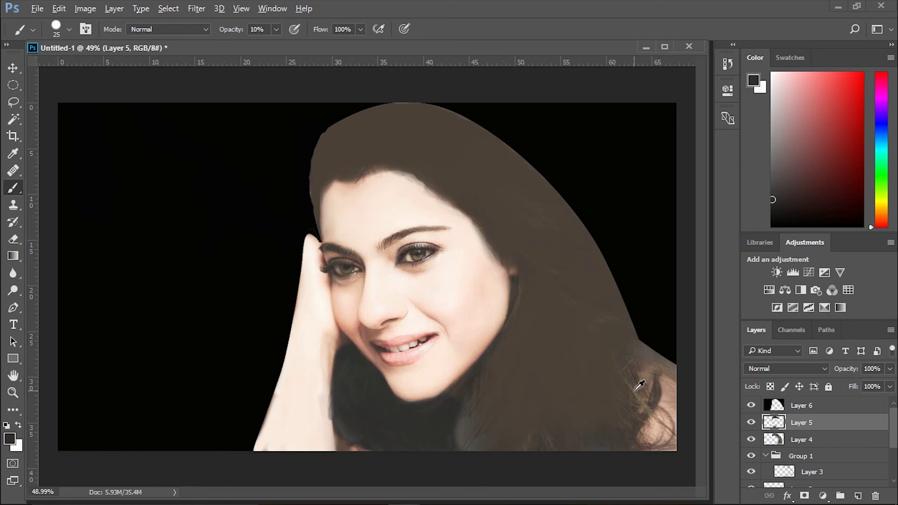